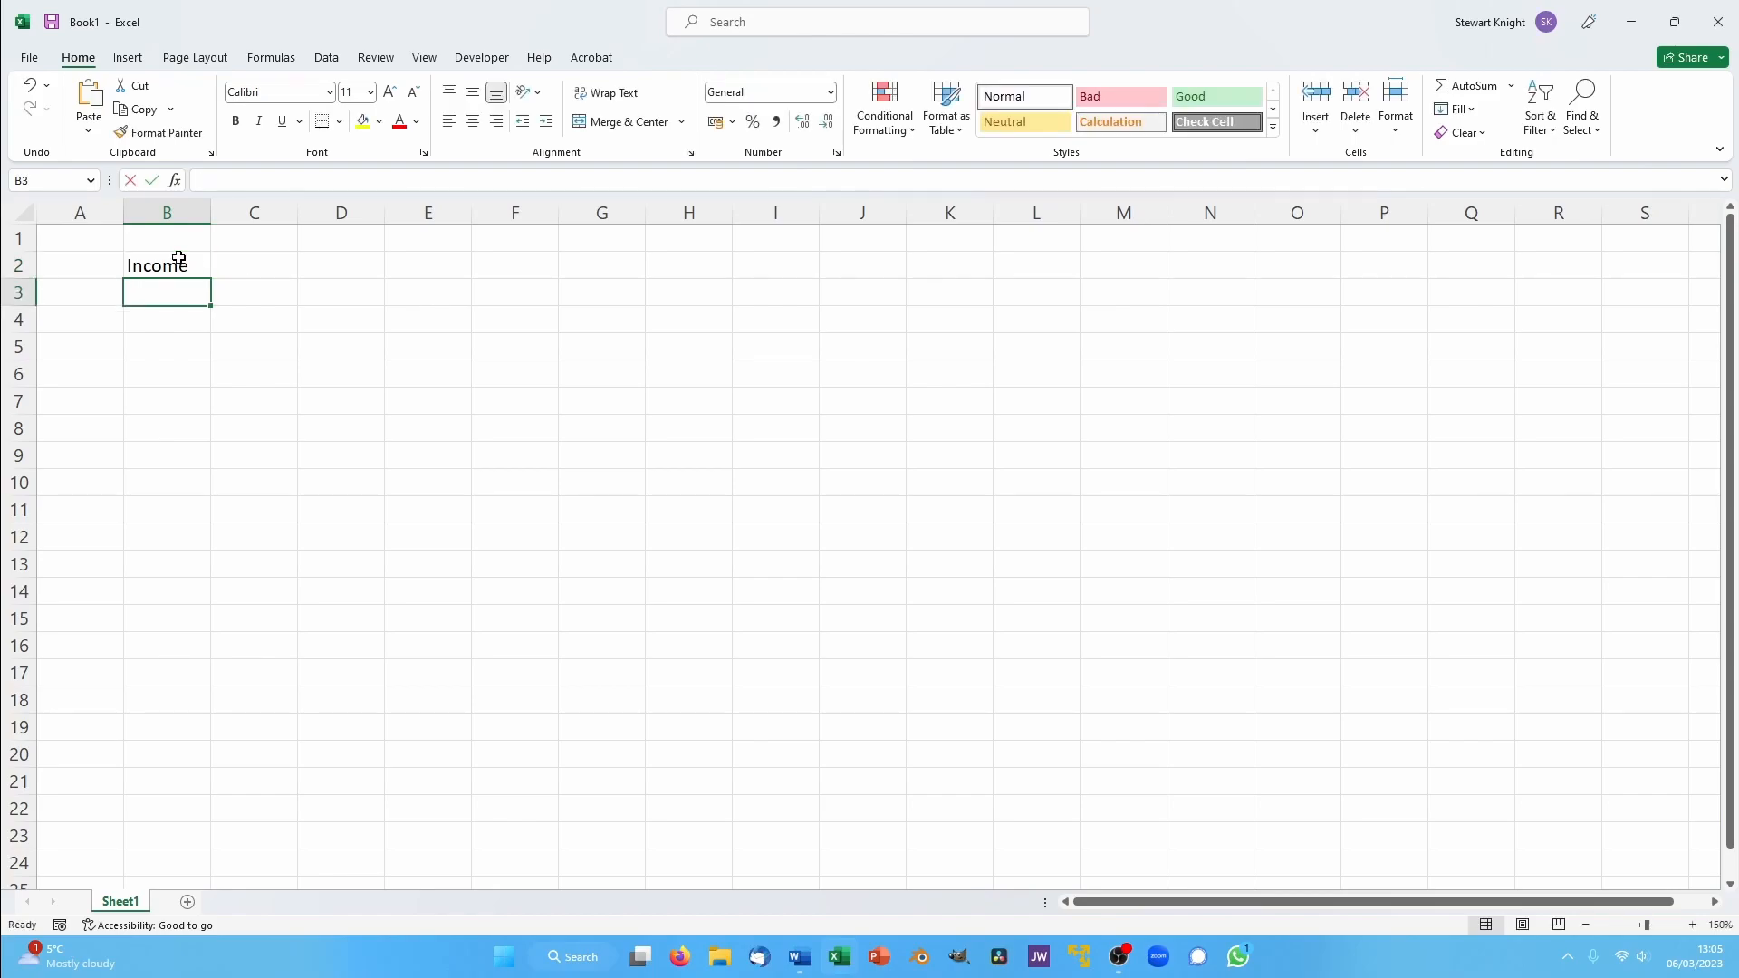
- Enter the income labels Wages, Investments and Rental in B3 to B5, below the Income heading
text(Wages)
key(Return)
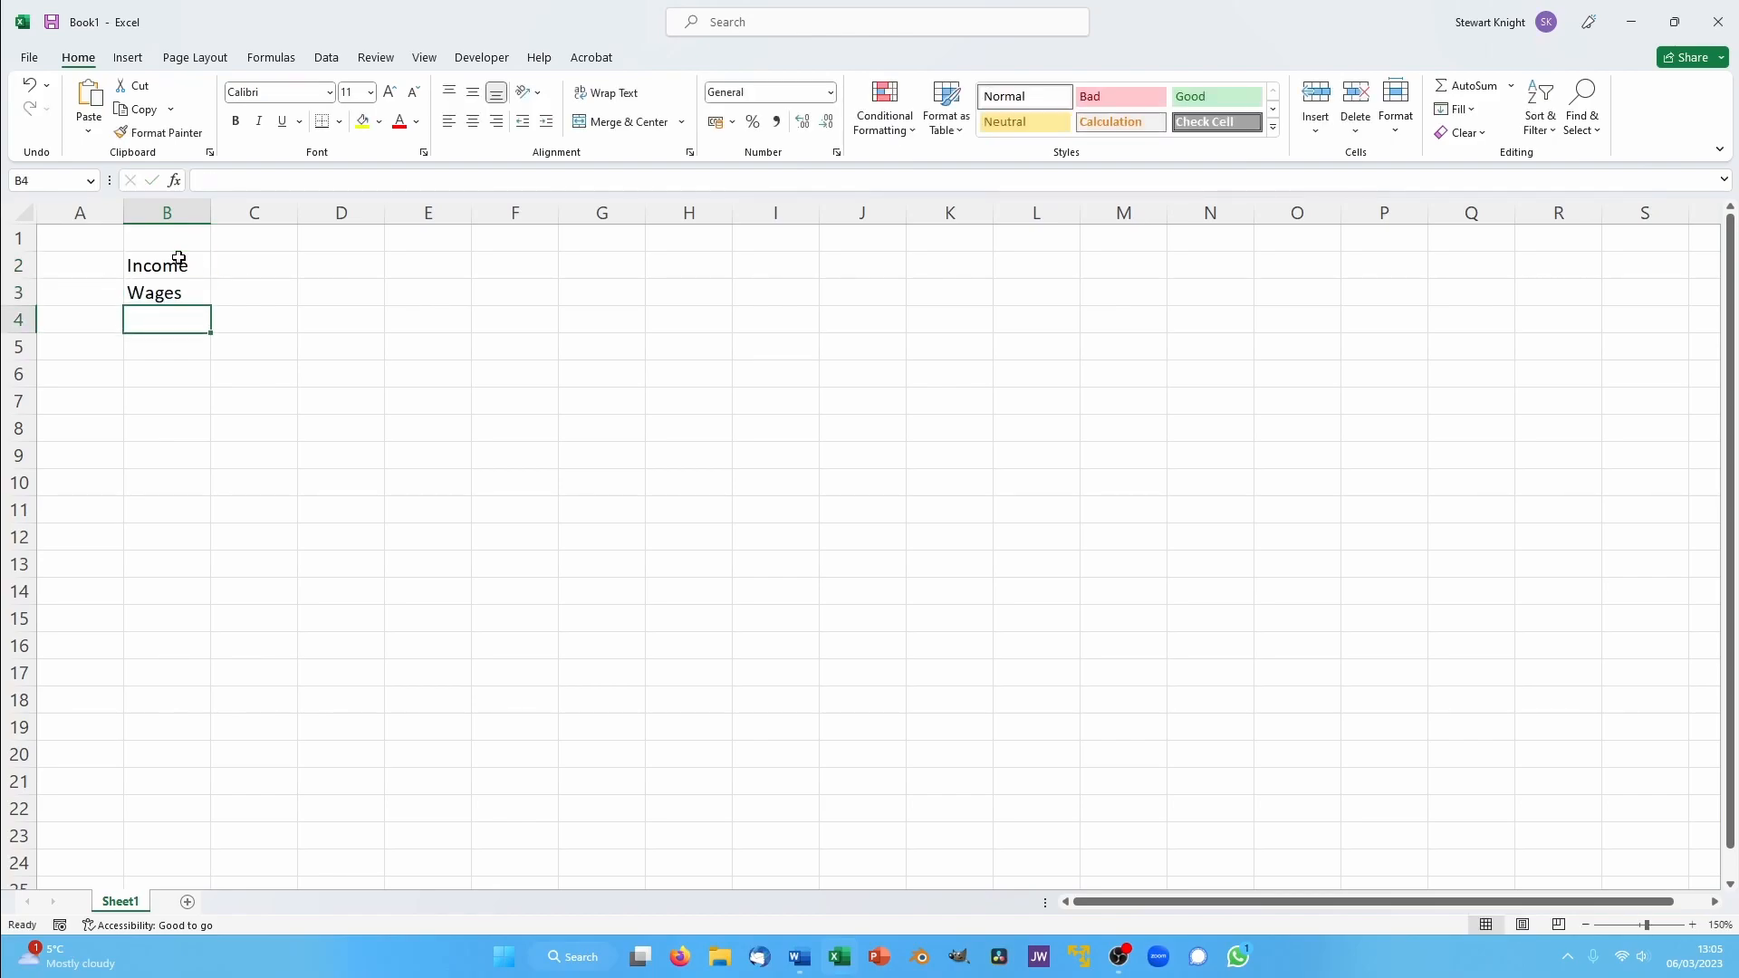
text(Invest)
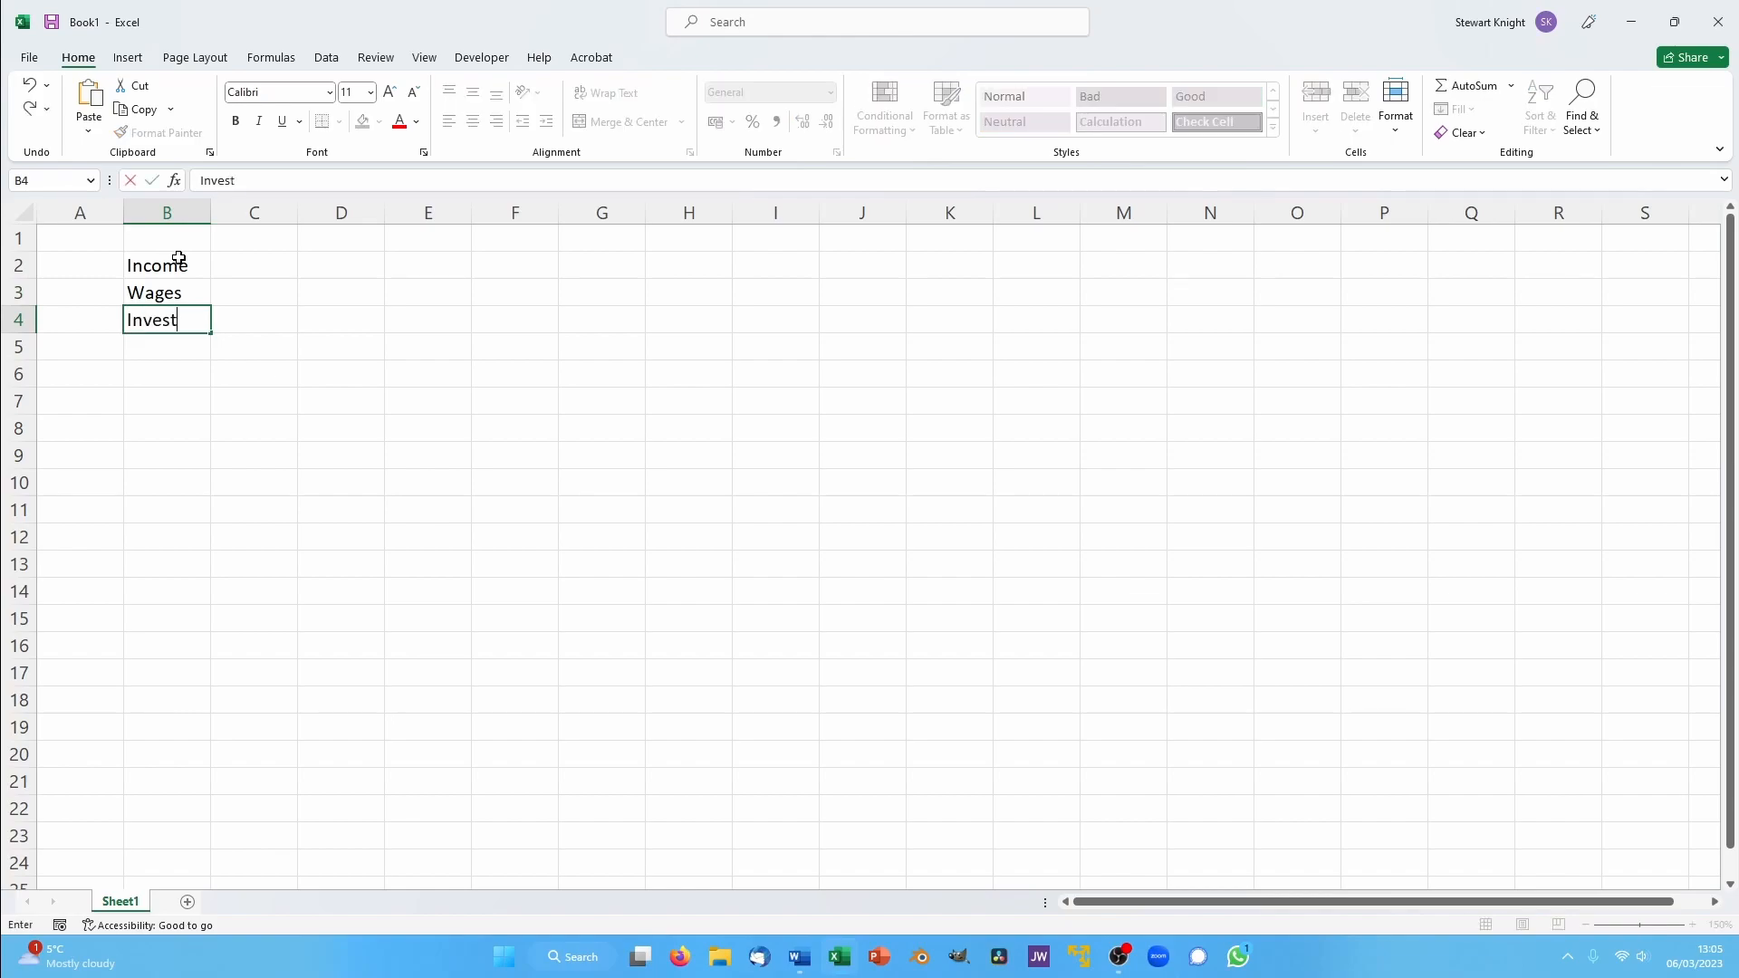
text(ments)
key(Return)
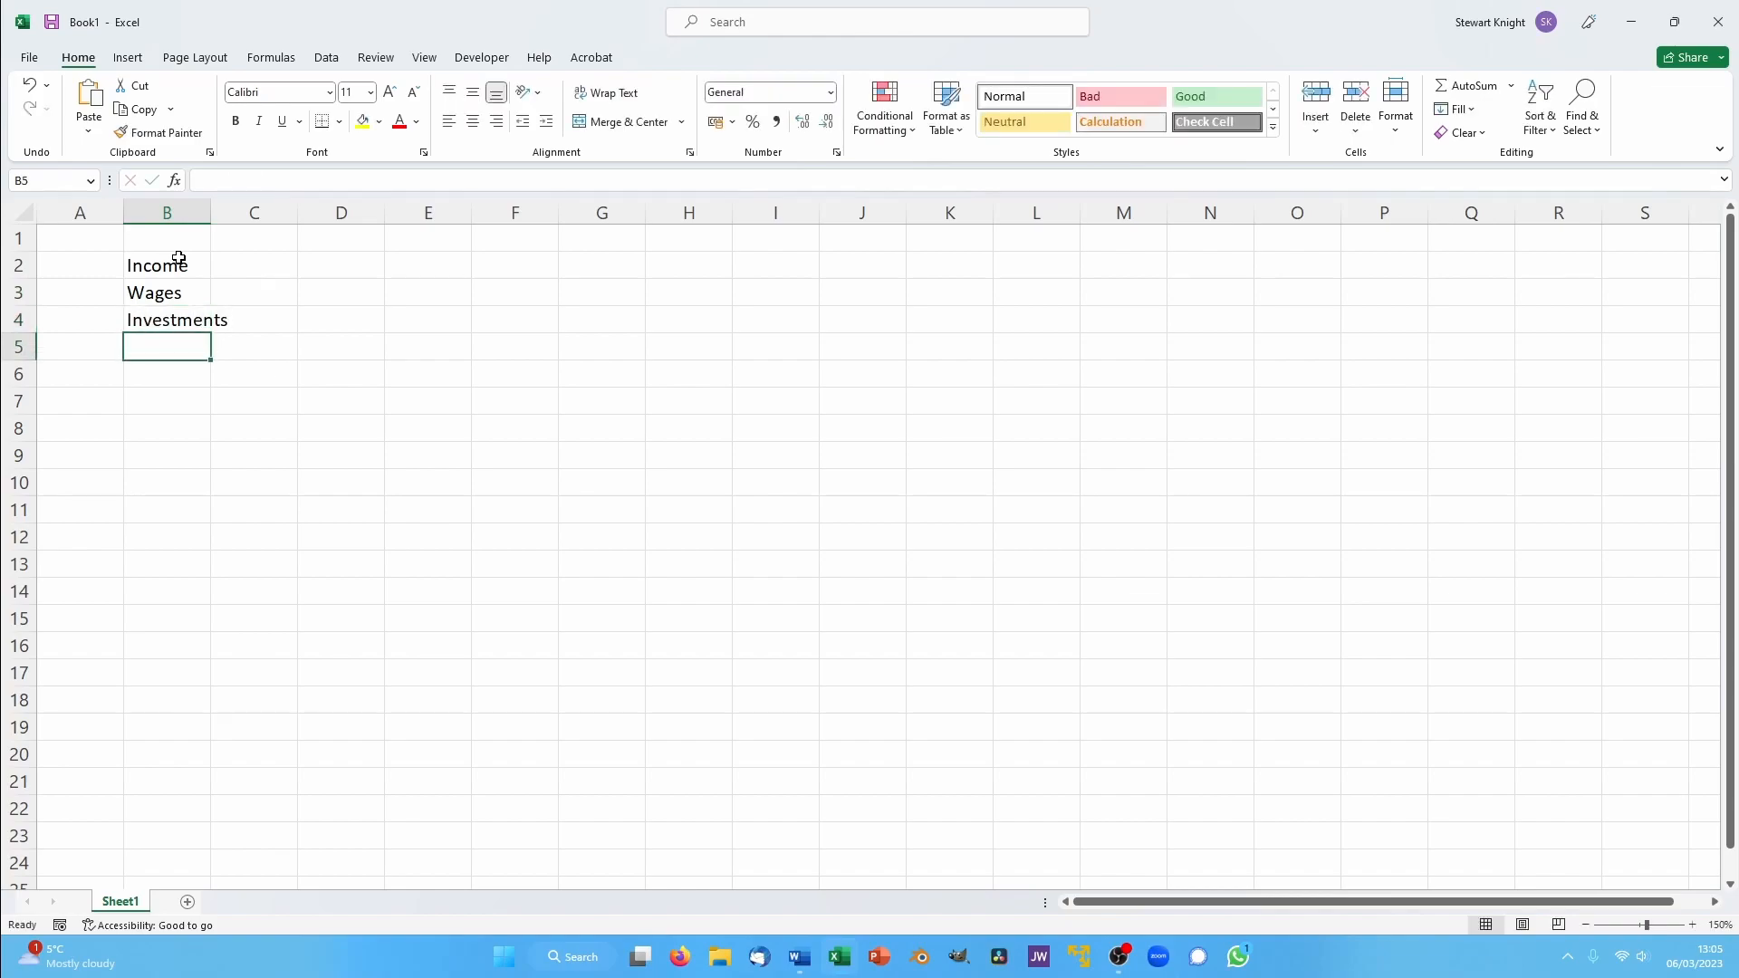
text(Ren)
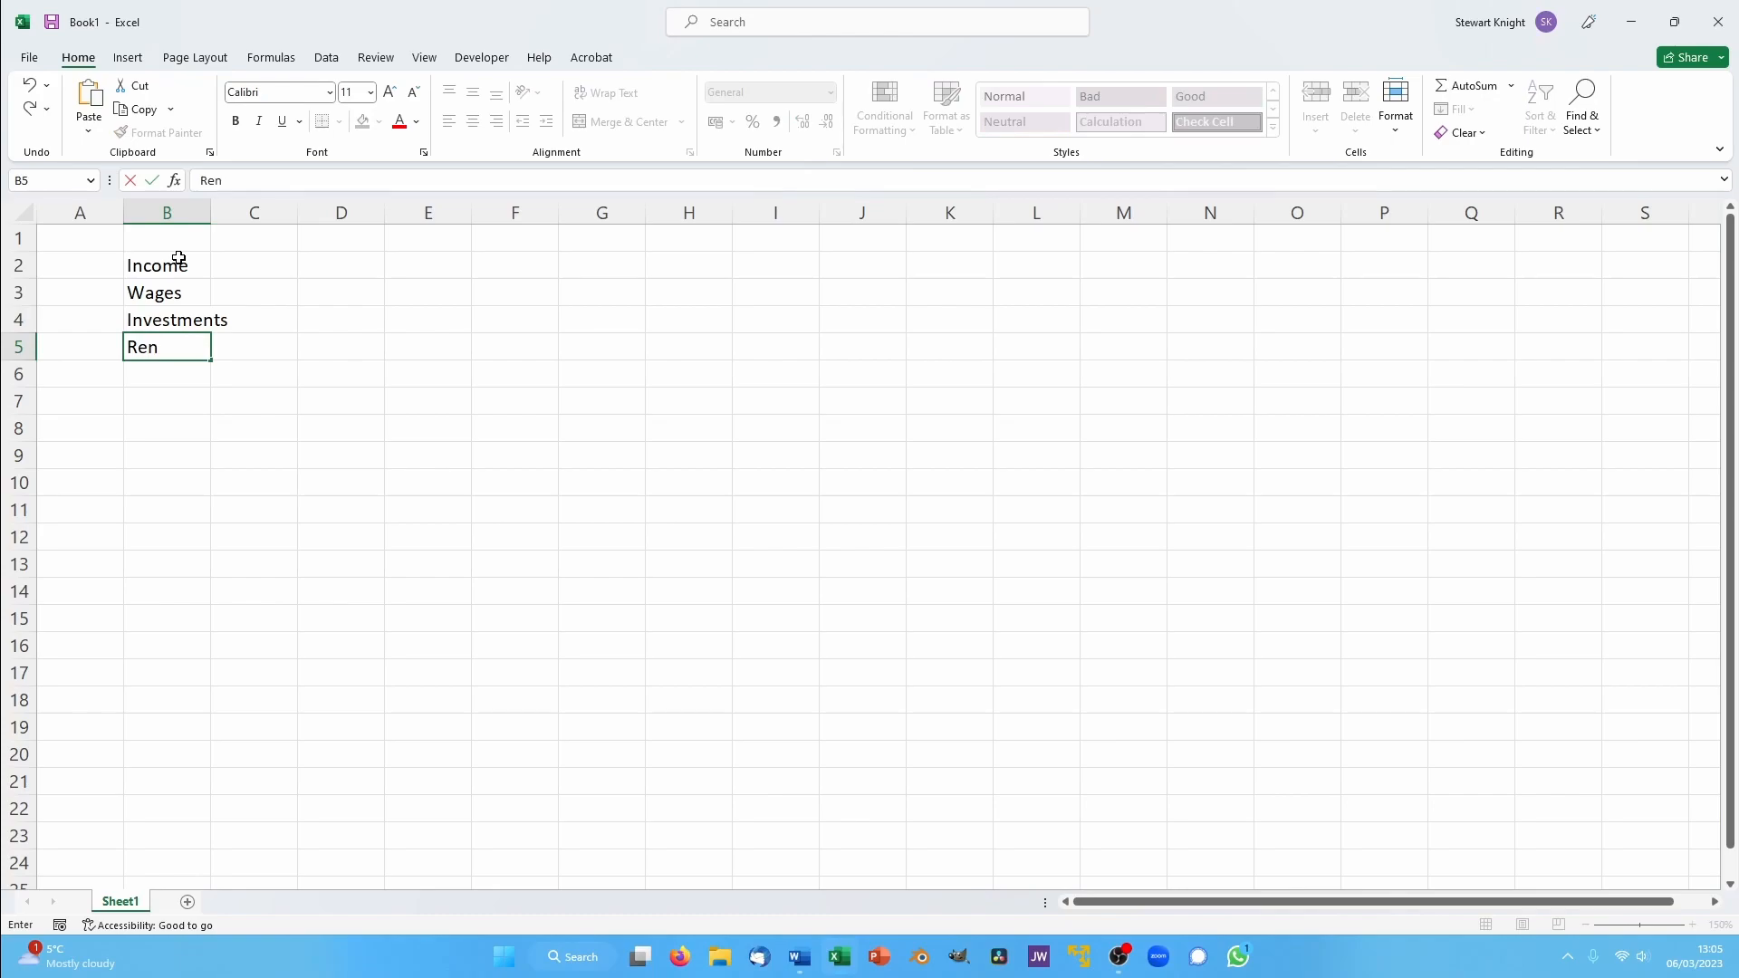
text(tal)
key(Return)
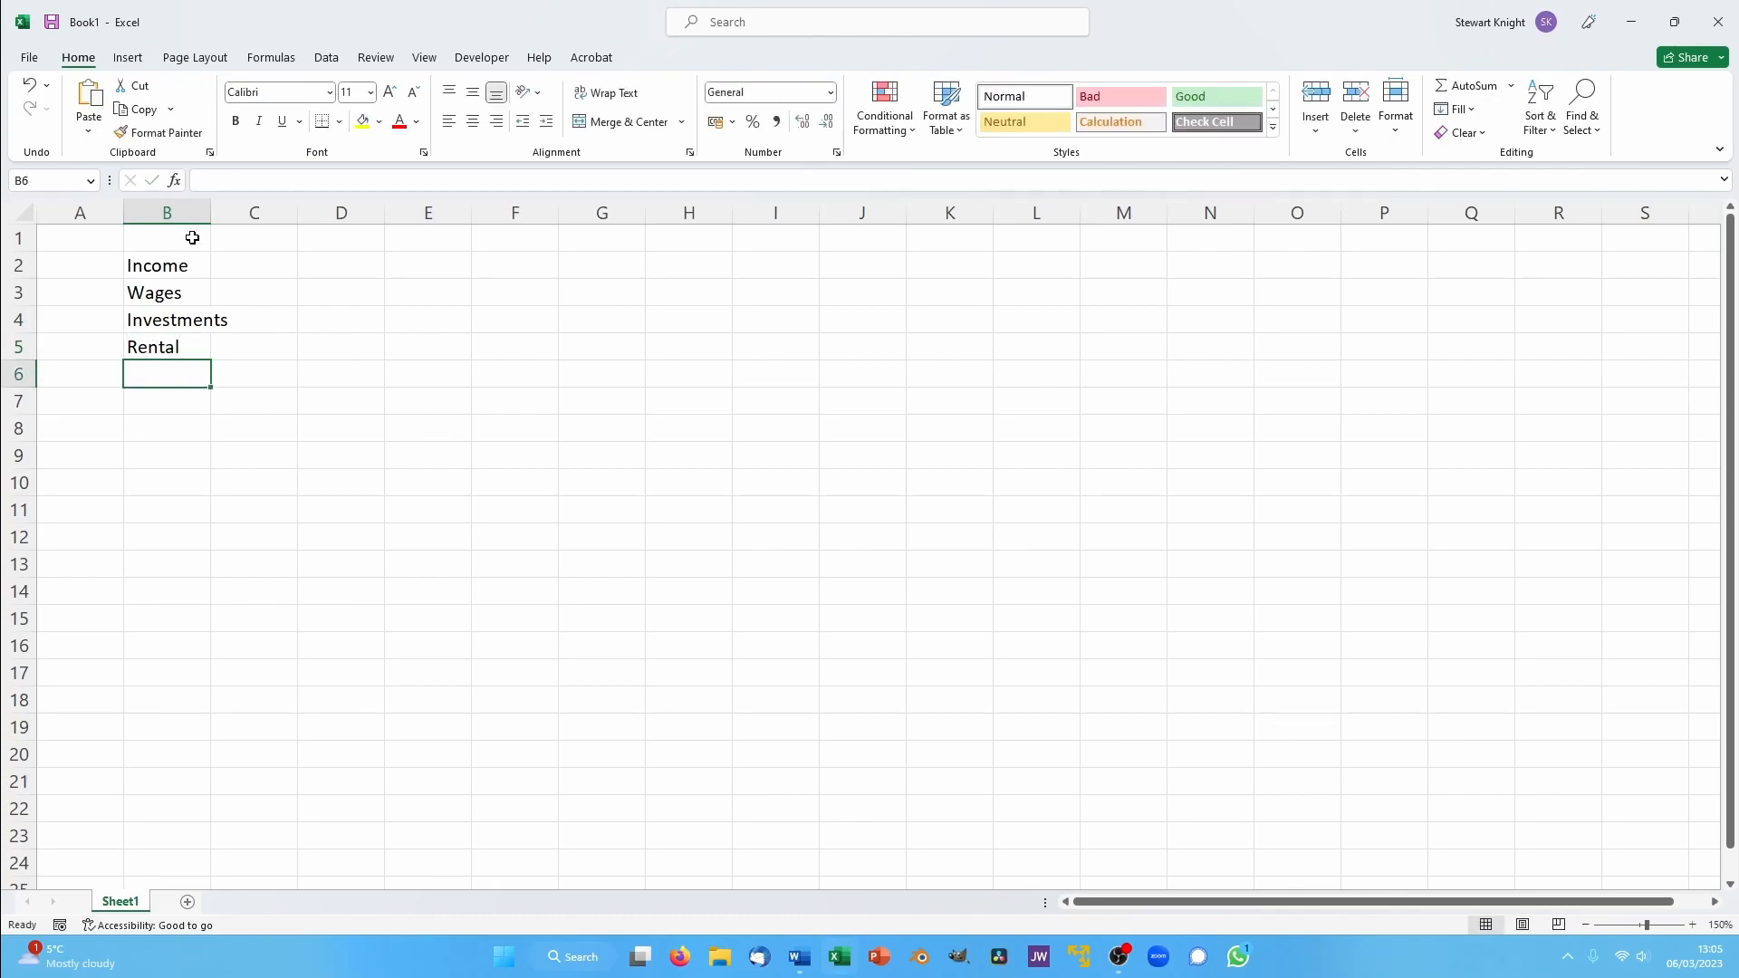
- Enter the income amounts 479.11, 1987.11 and 450 in C3 to C5, and autofit column B to its labels
click(250, 299)
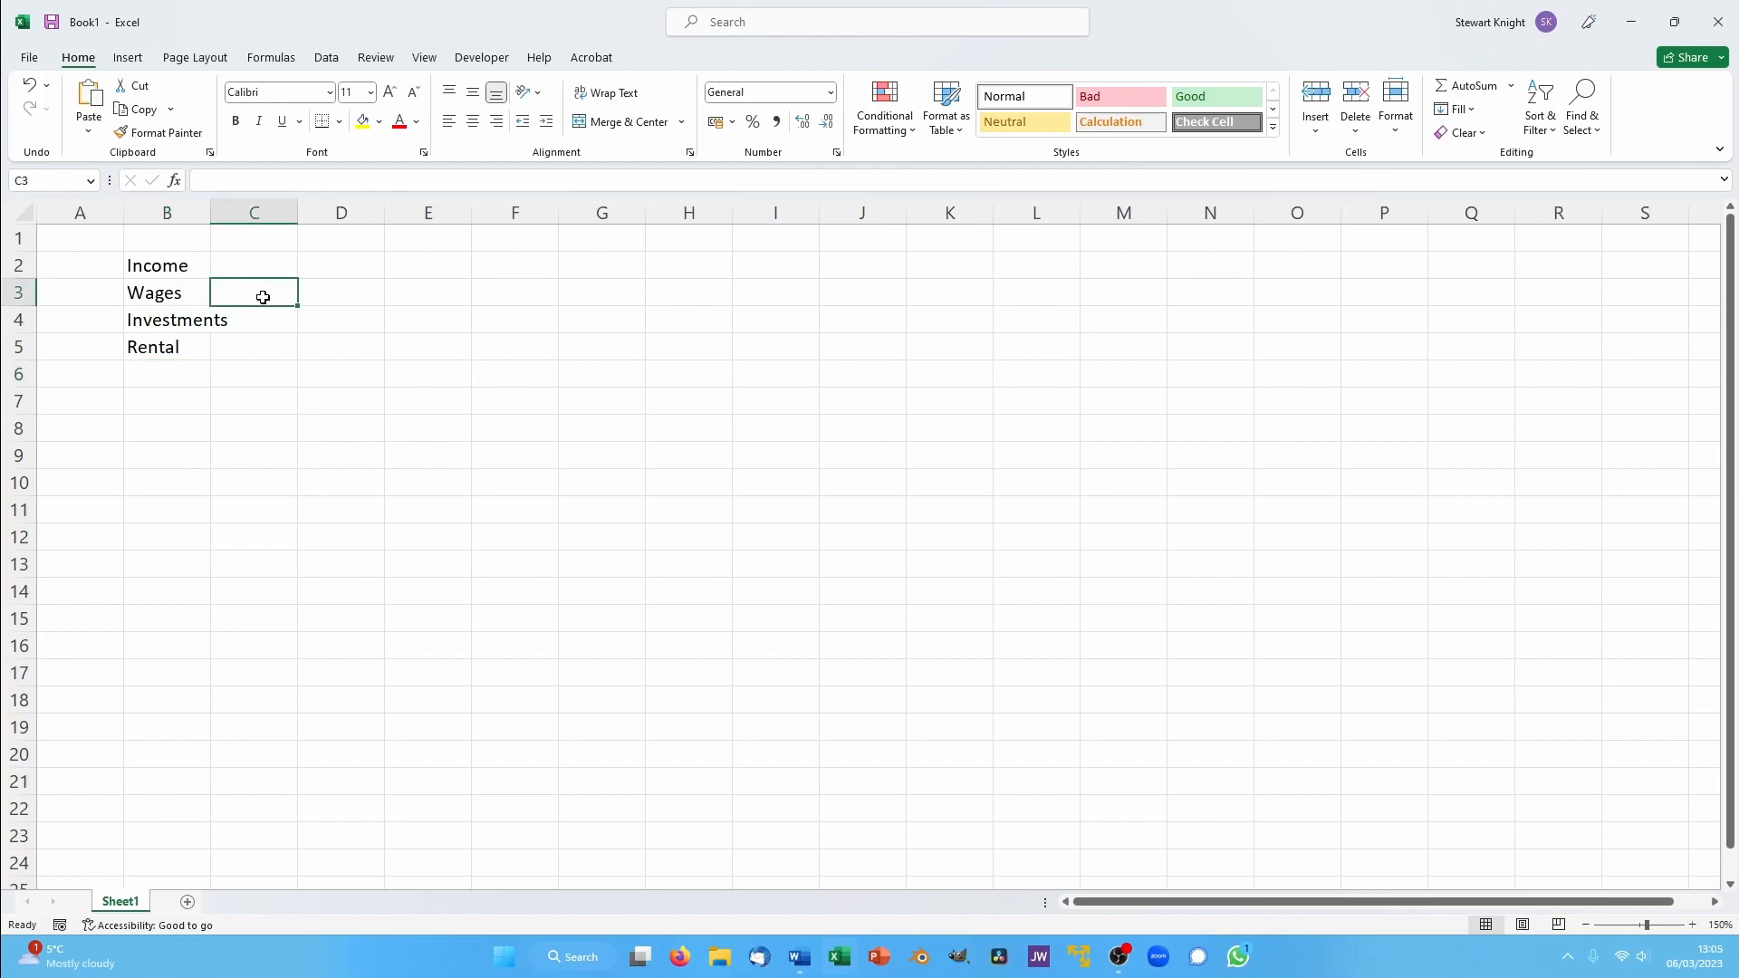
text(479.11)
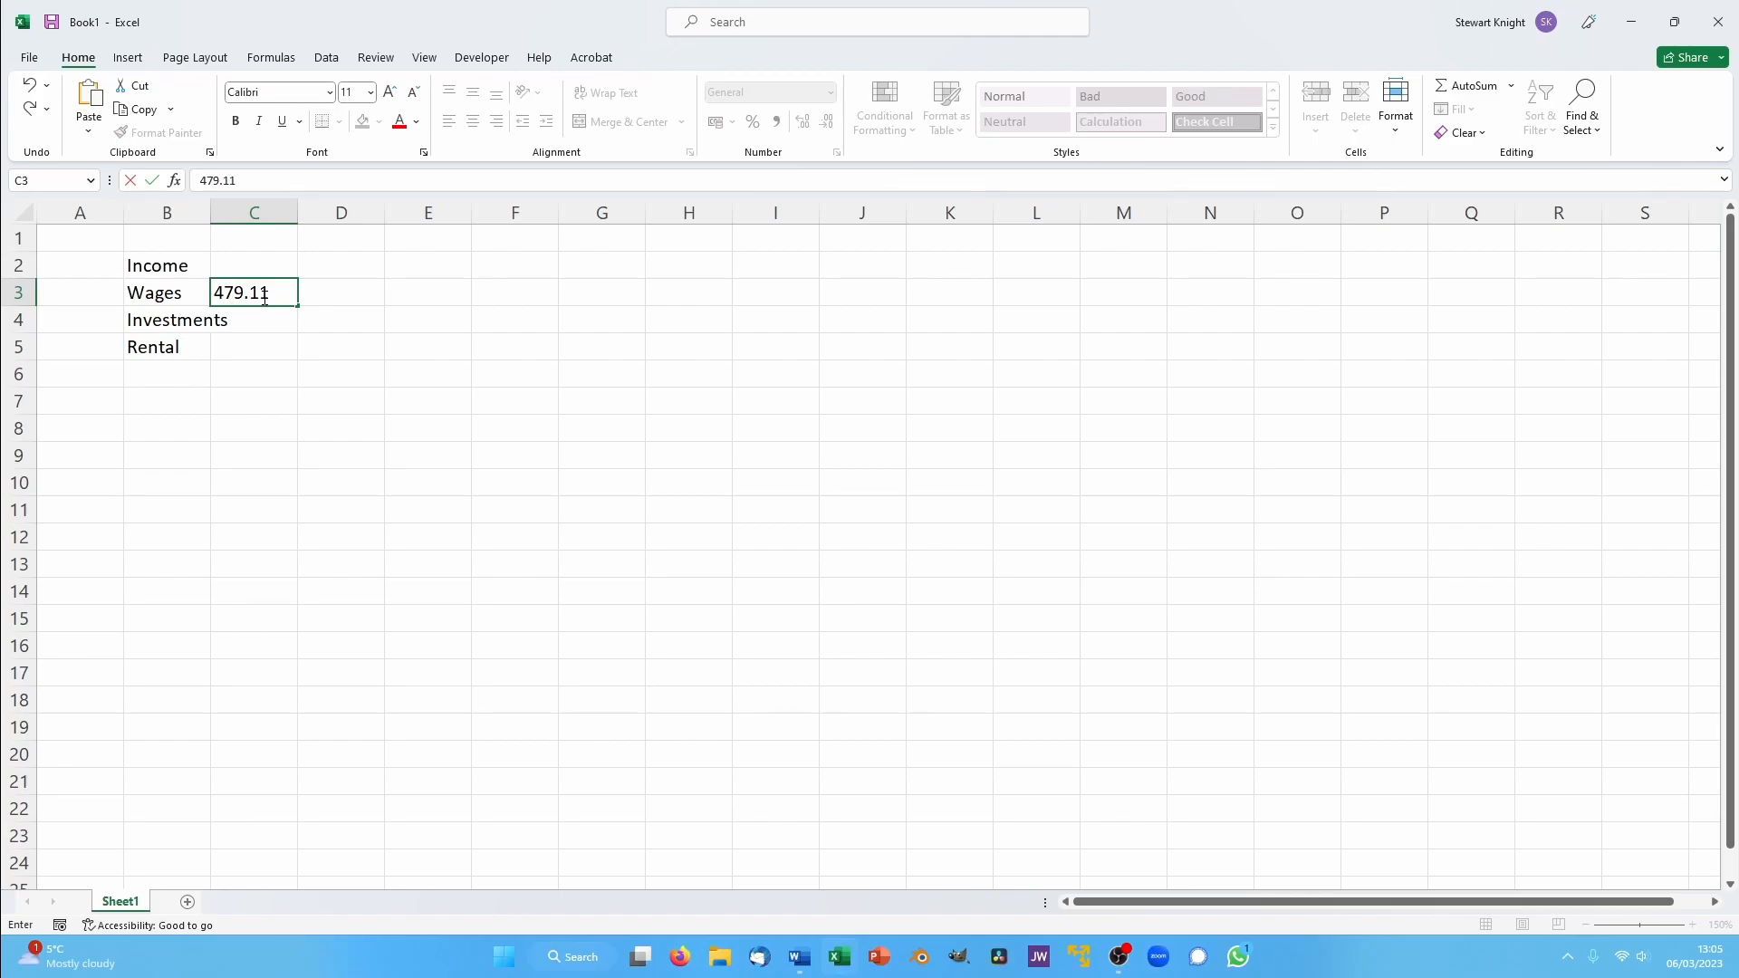
key(Return)
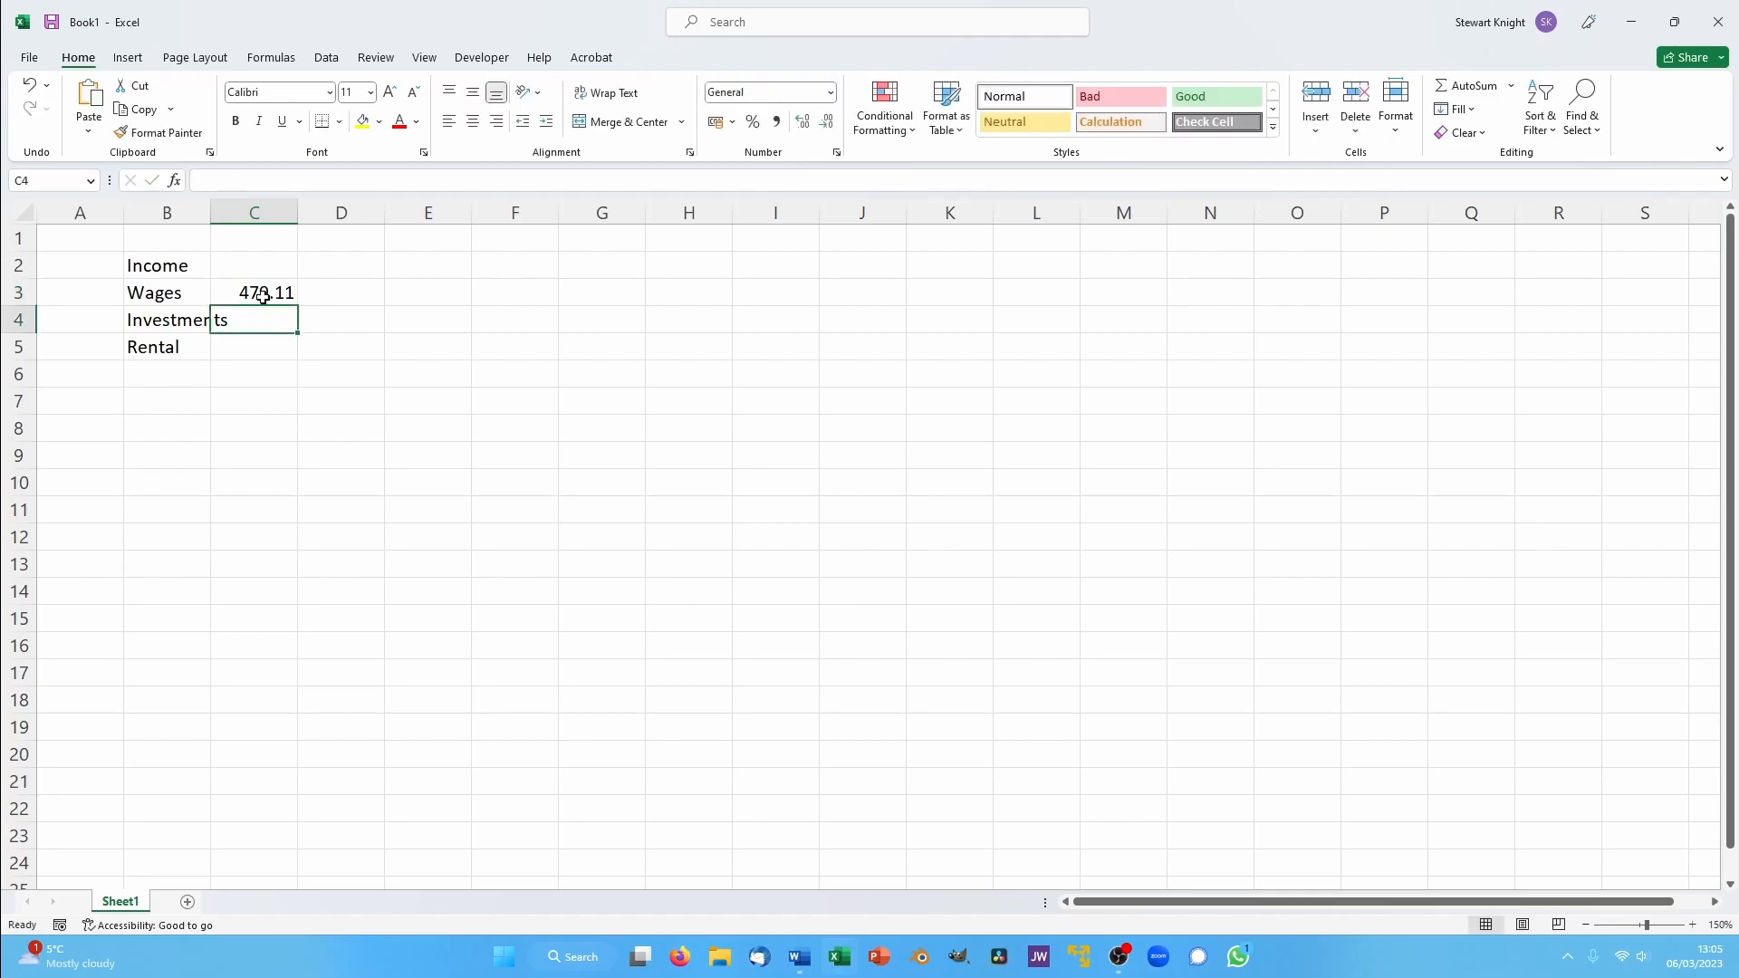
text(1987.11)
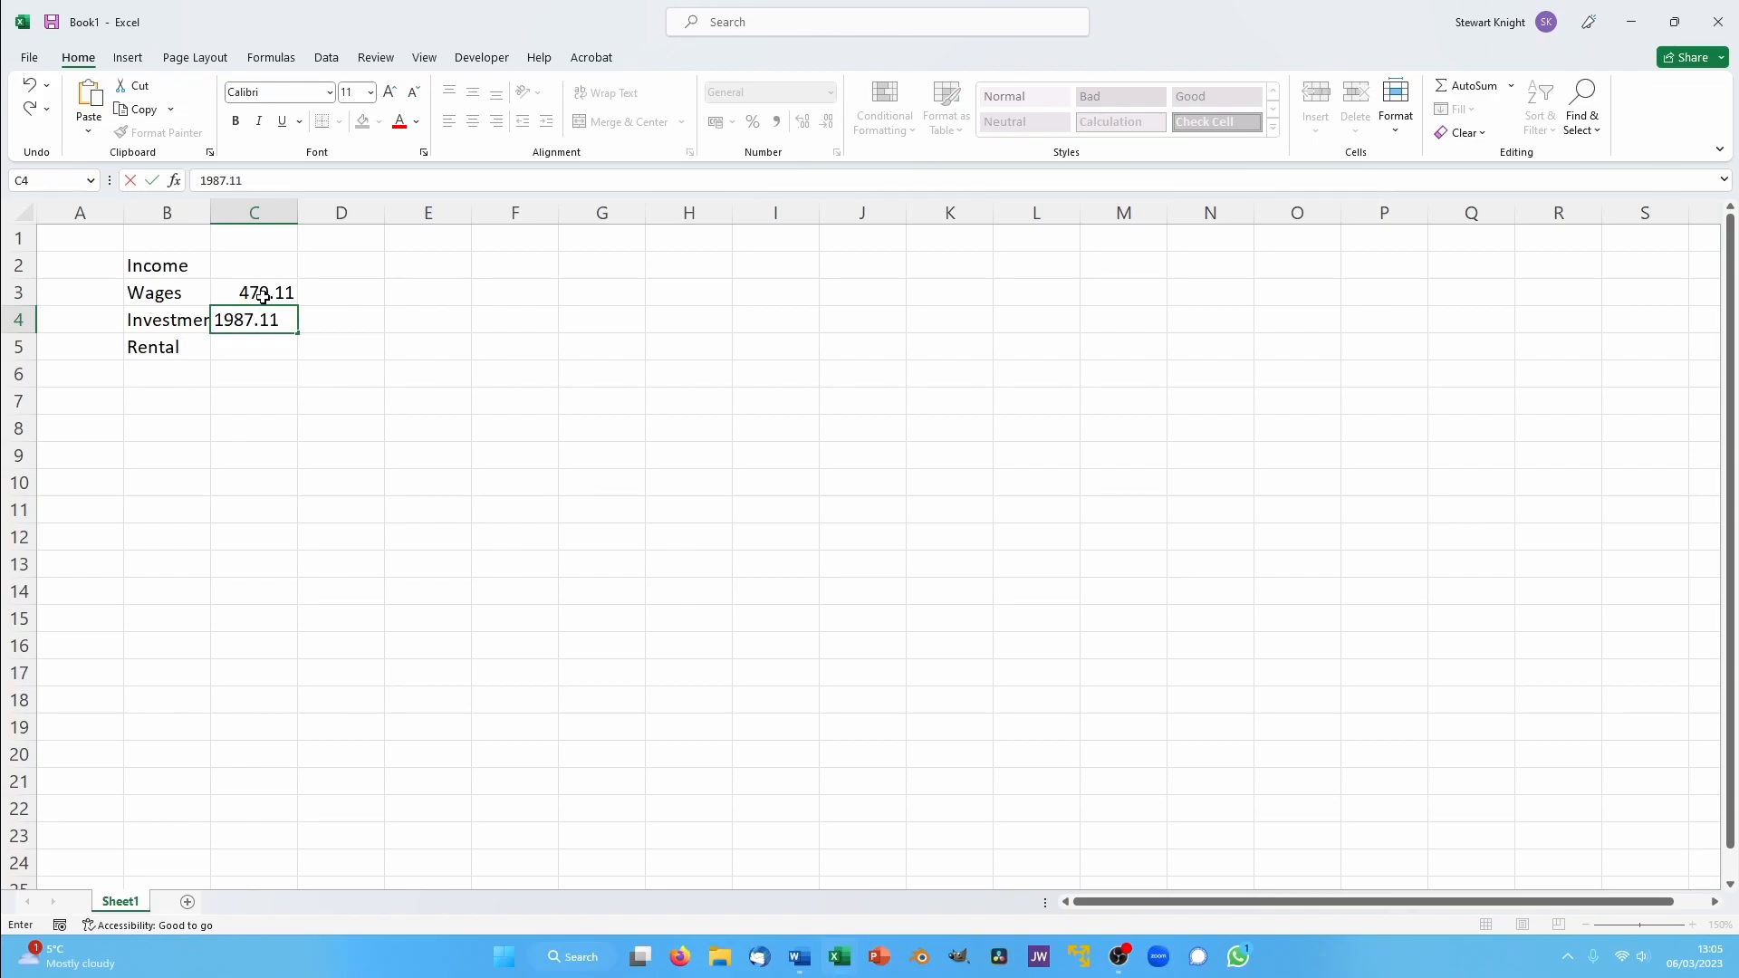
key(Return)
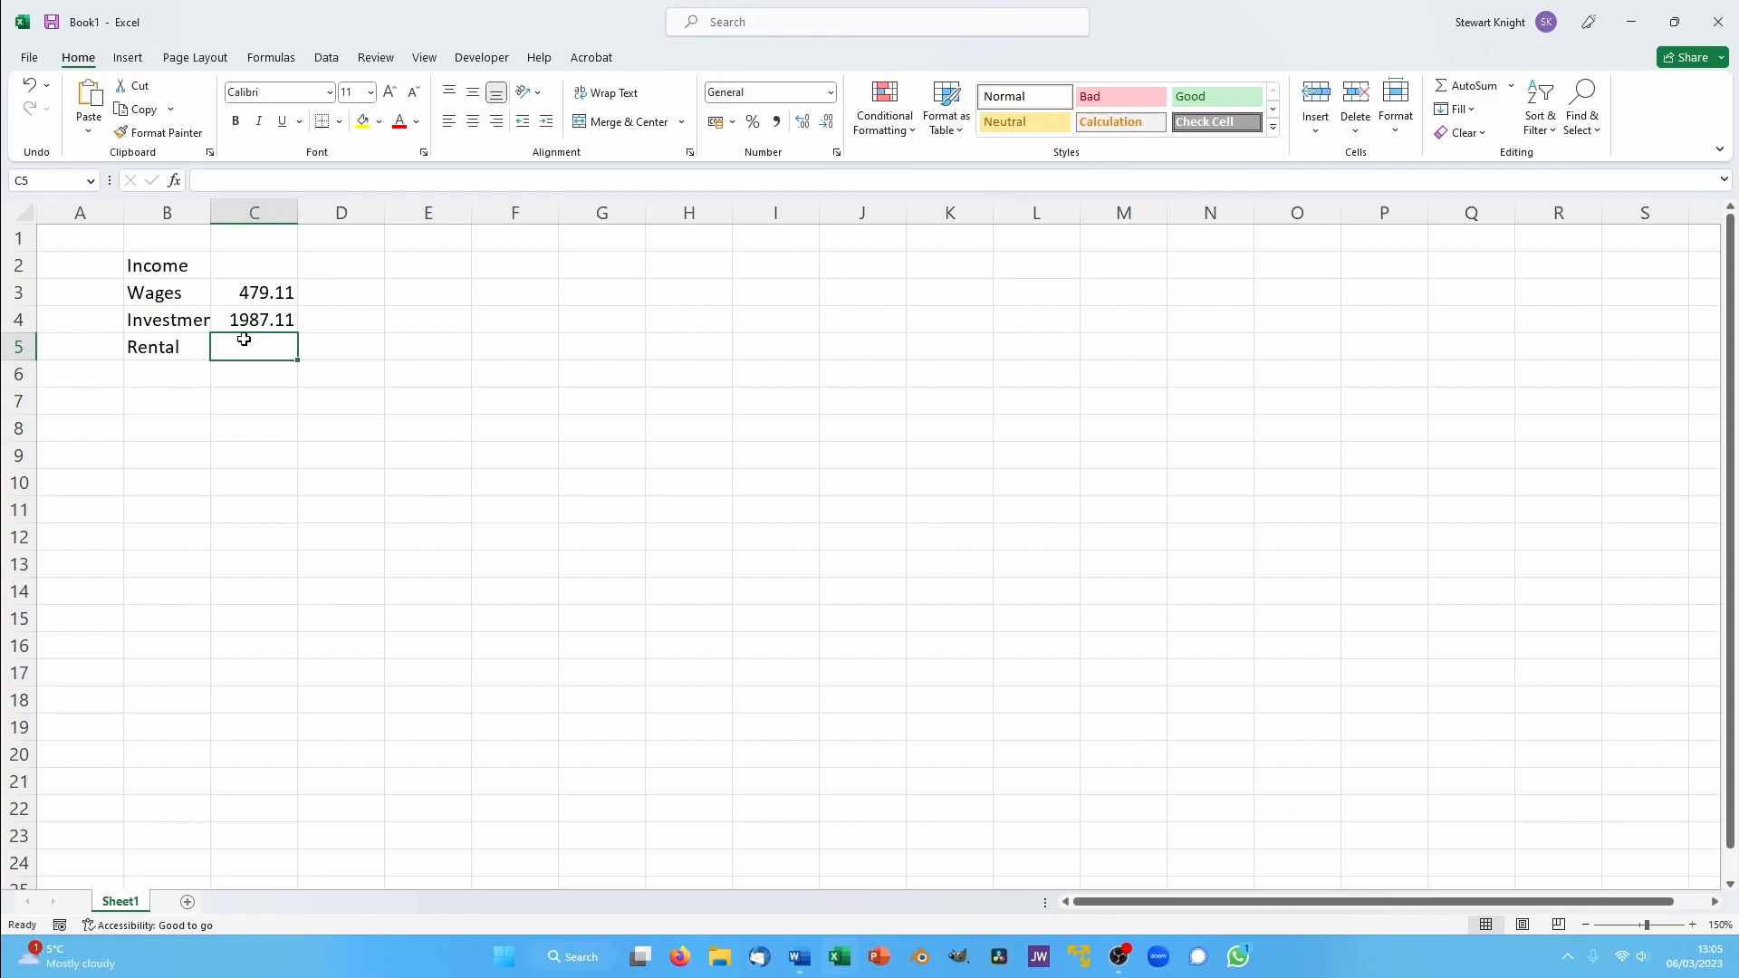
text(450.)
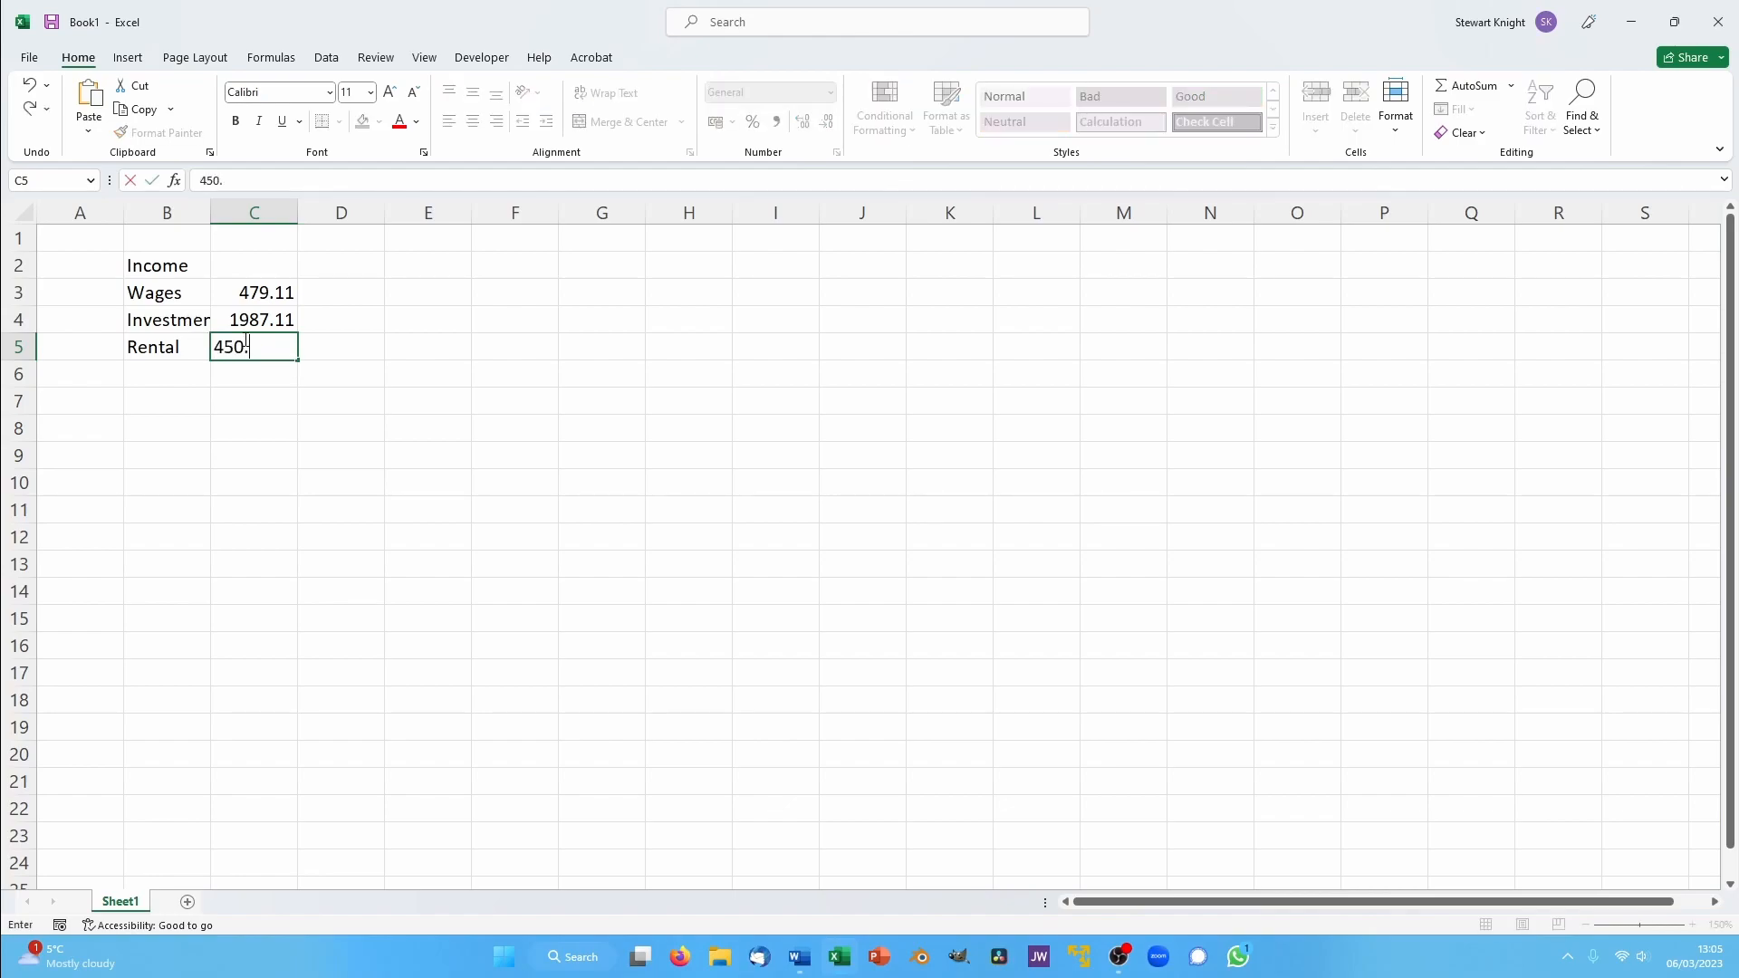
key(Return)
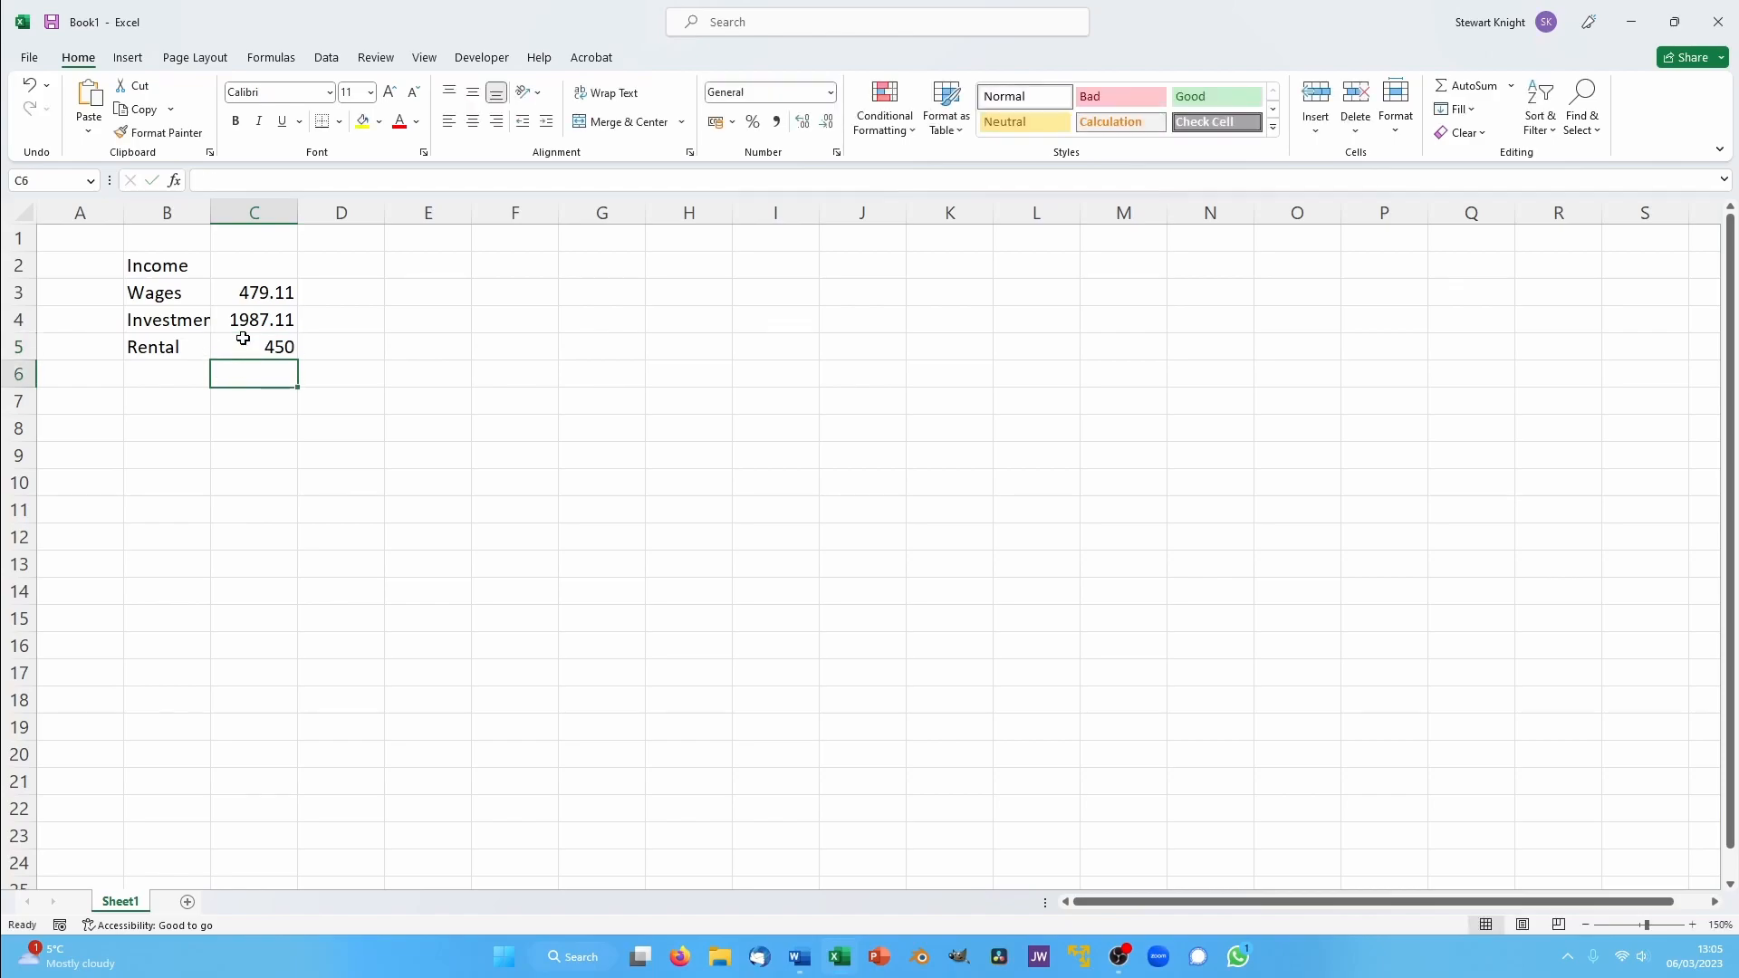
double_click(213, 217)
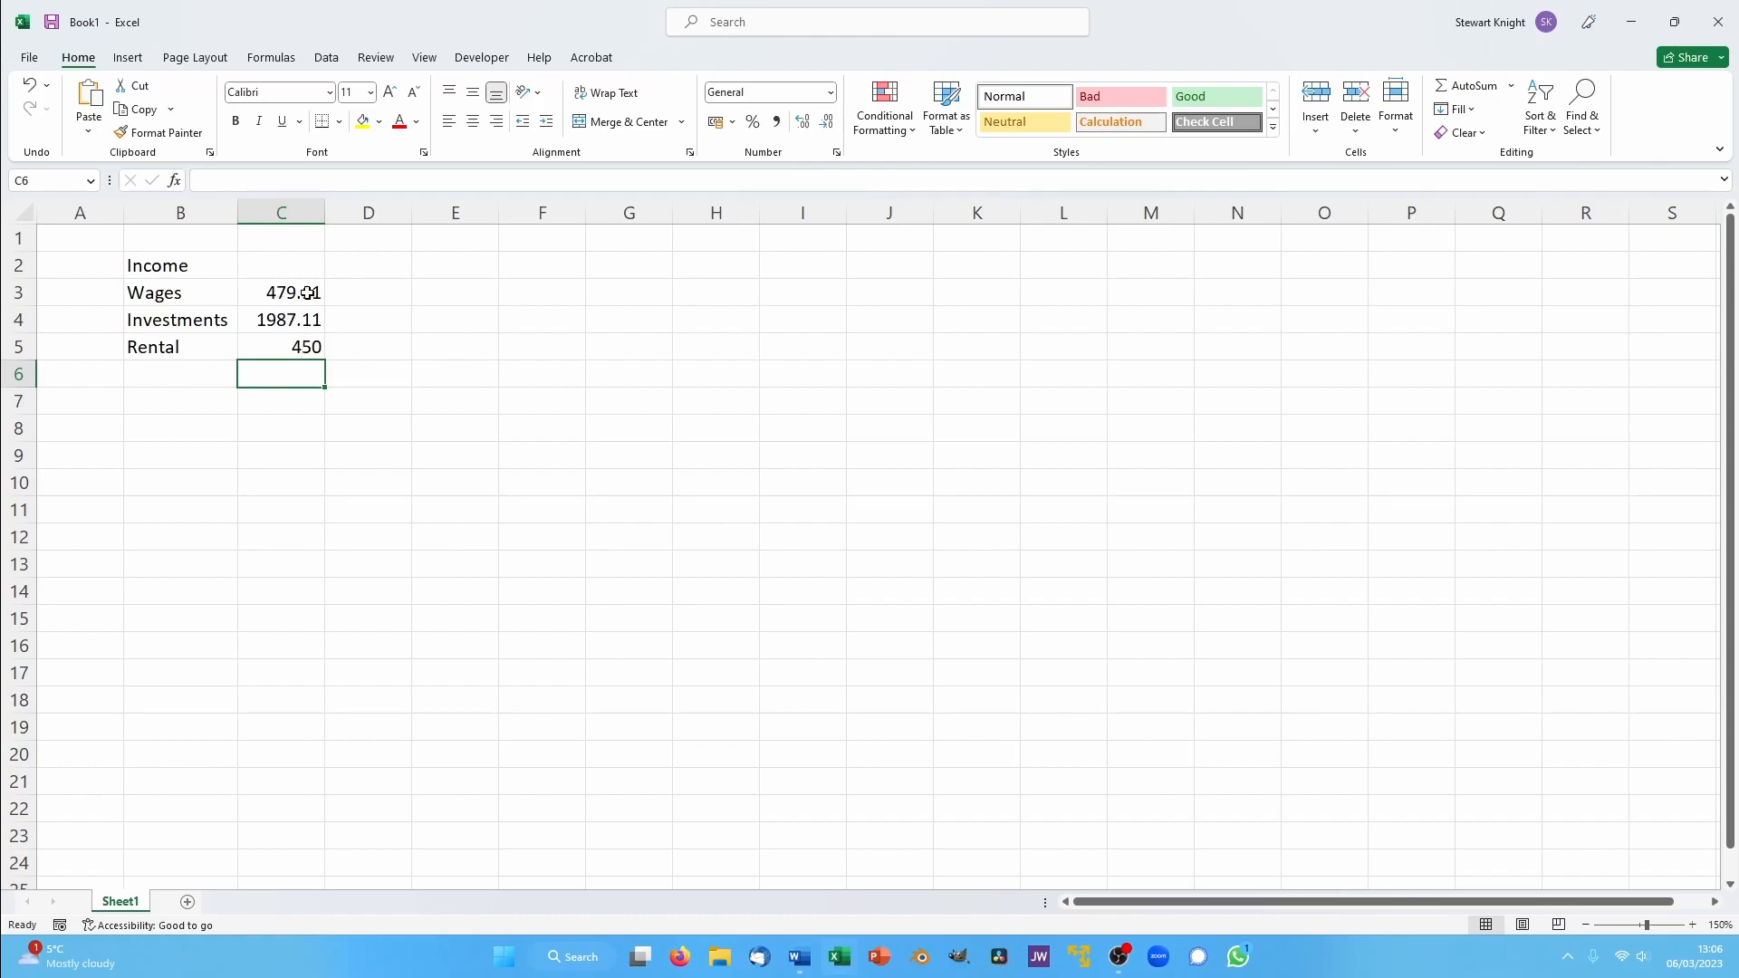
- Try to give the rental amount in C5 two decimals by entering it as 450.00
click(306, 347)
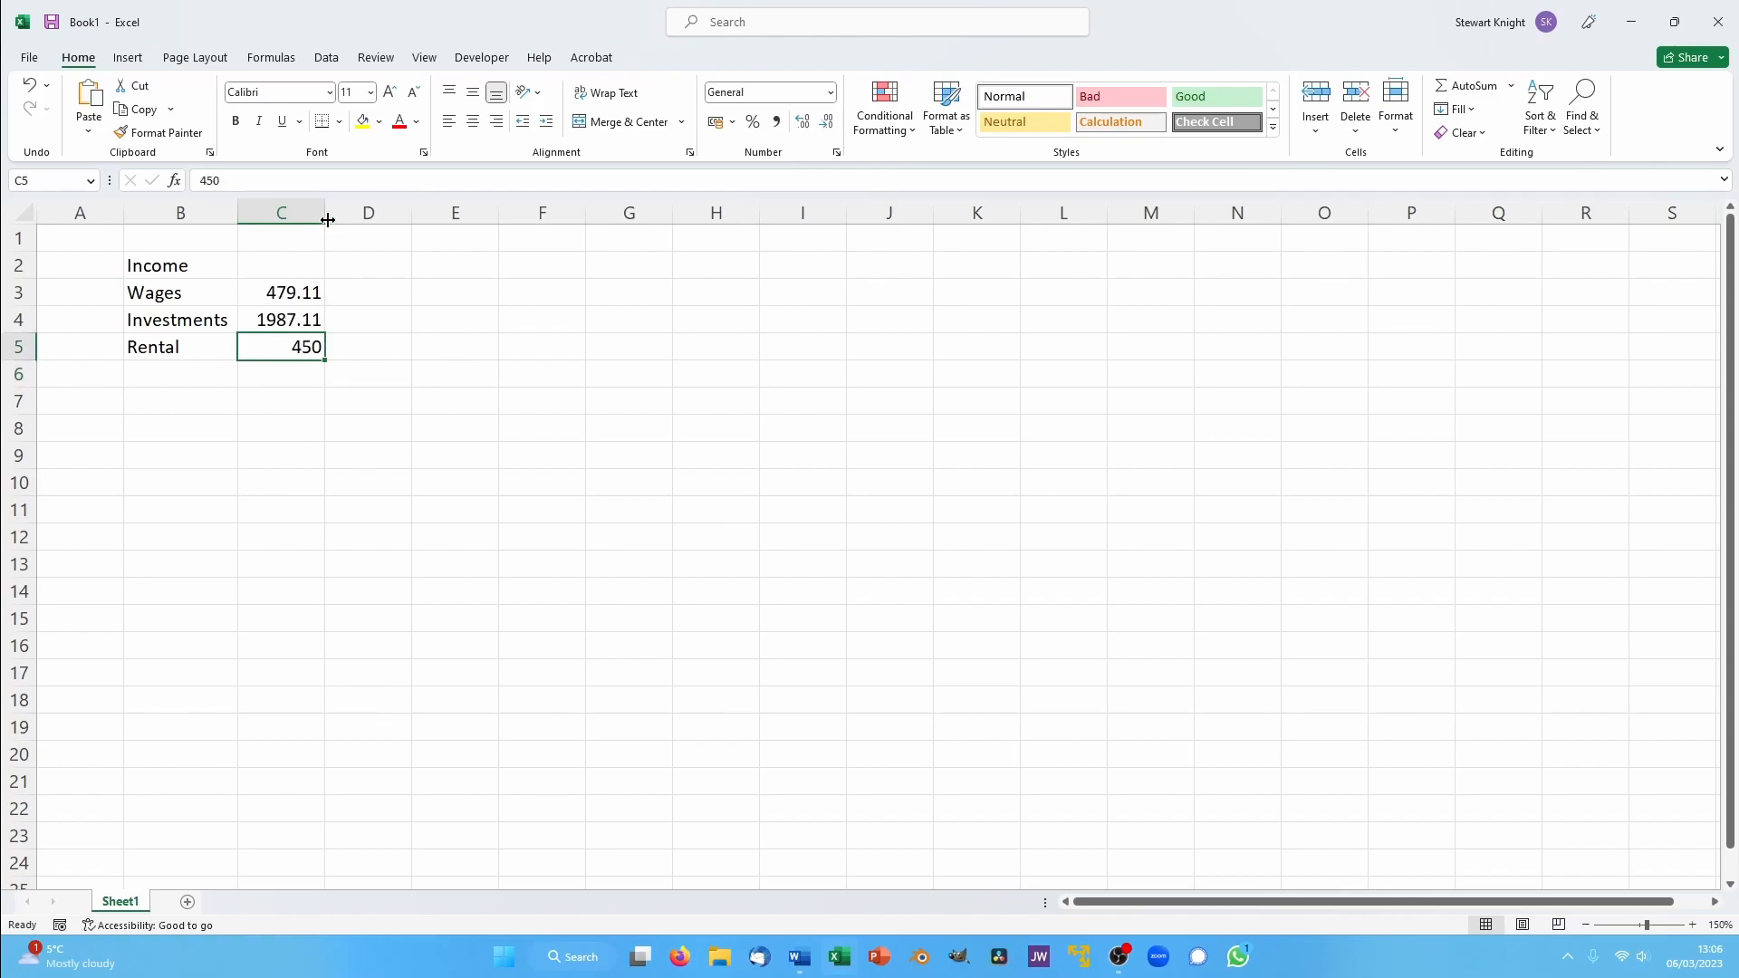
click(285, 179)
text(.00)
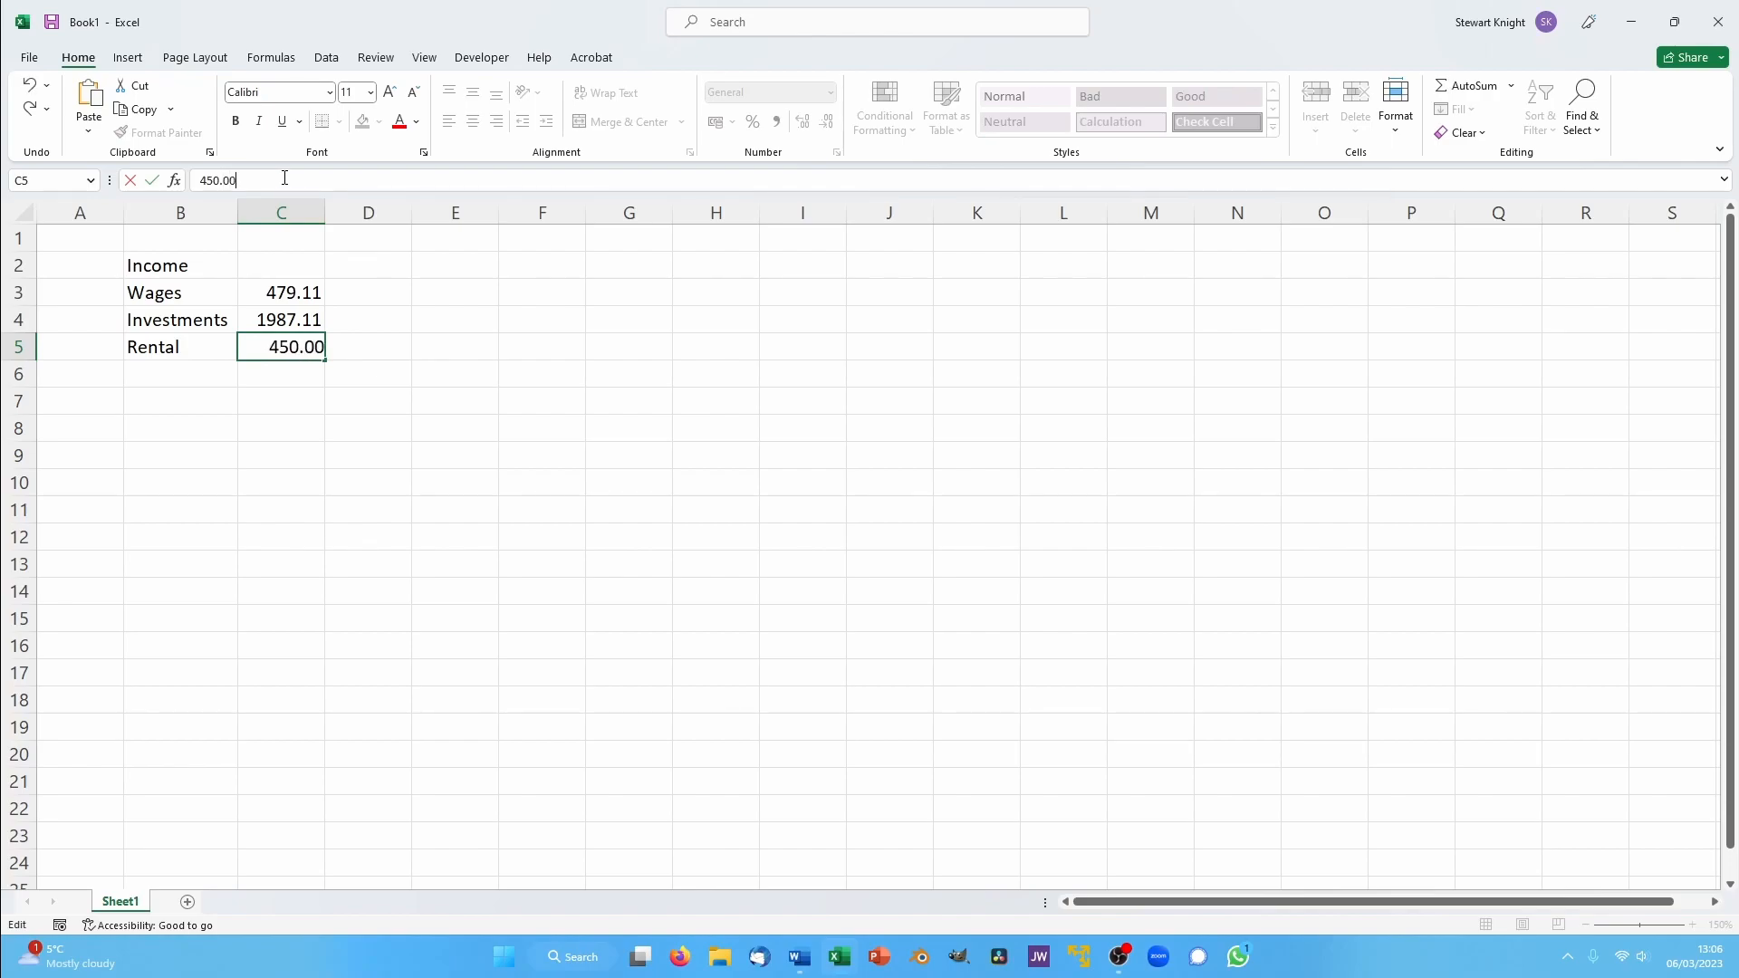
key(Return)
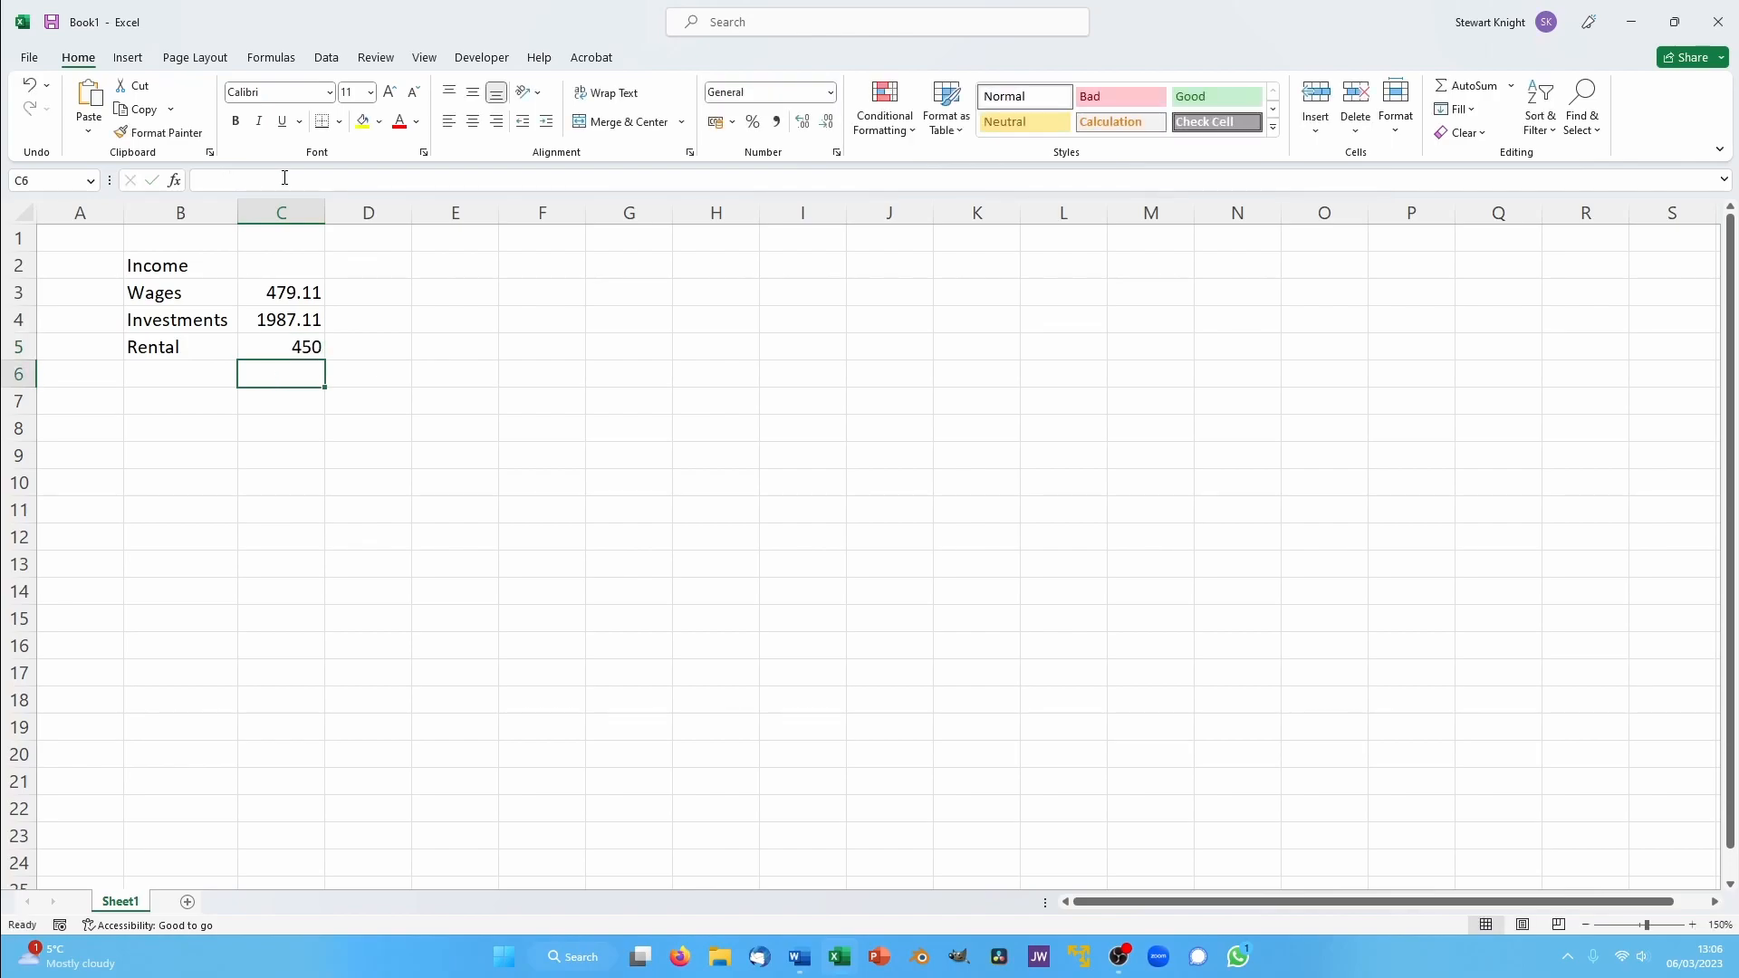
- Total the income amounts in C13 with AutoSum, and format C3 to C13 as Currency
click(280, 289)
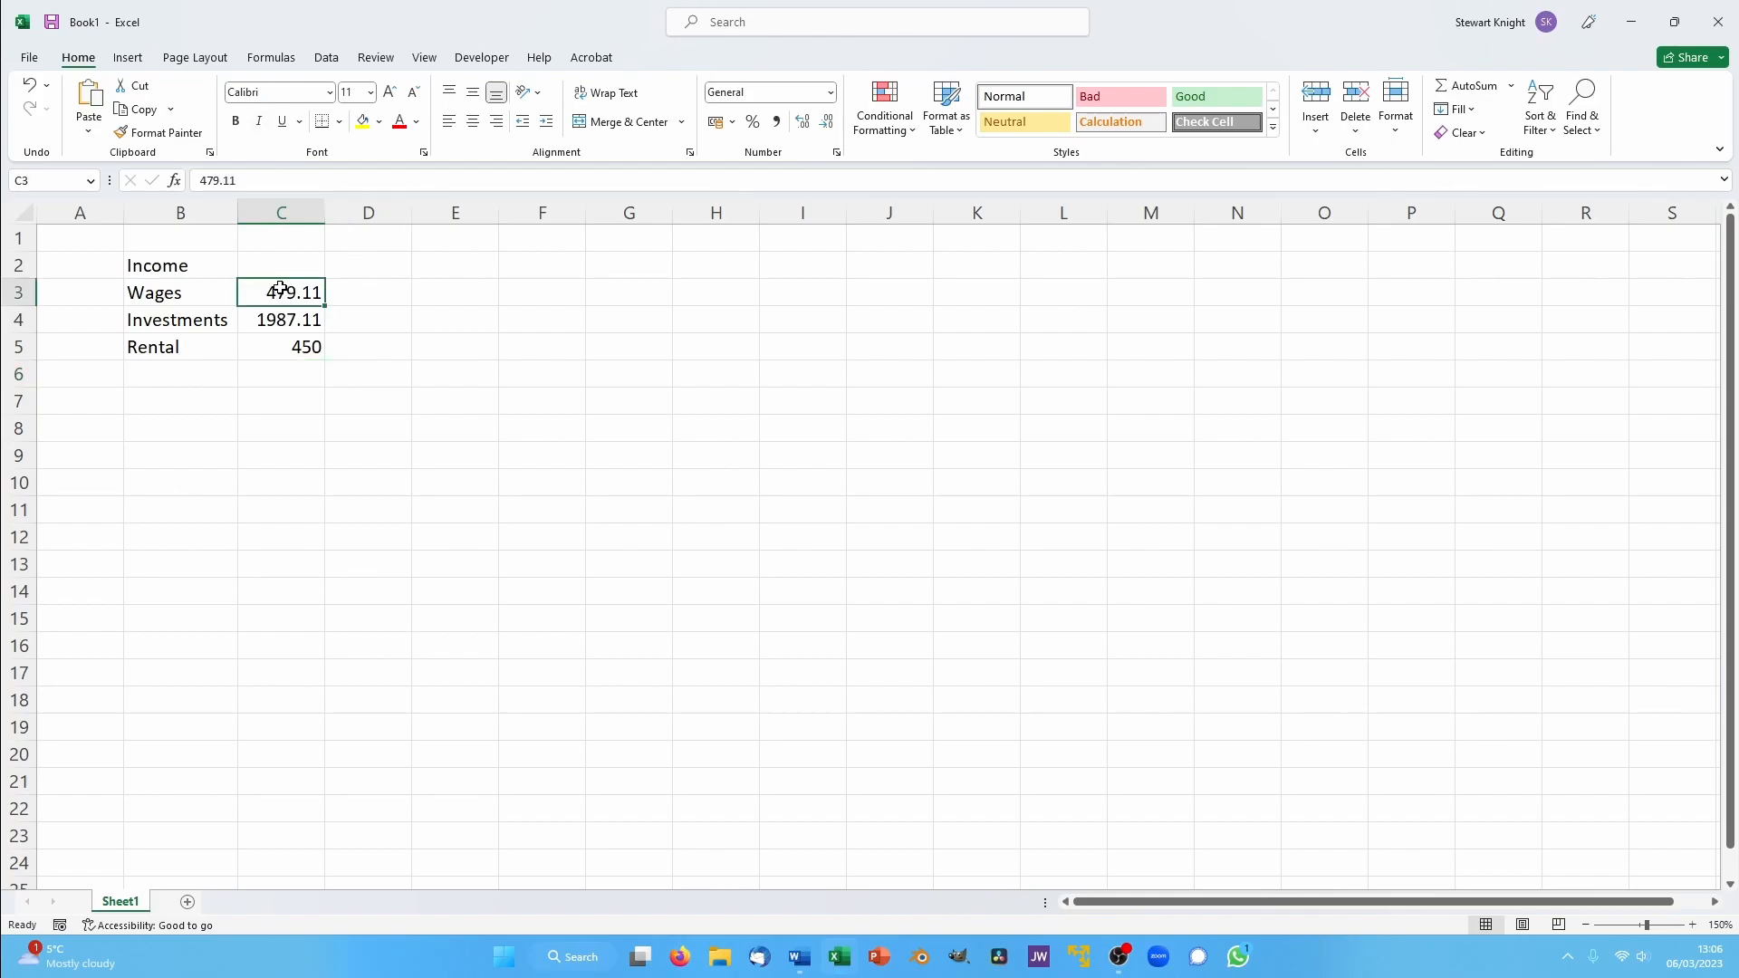
drag(277, 291, 274, 576)
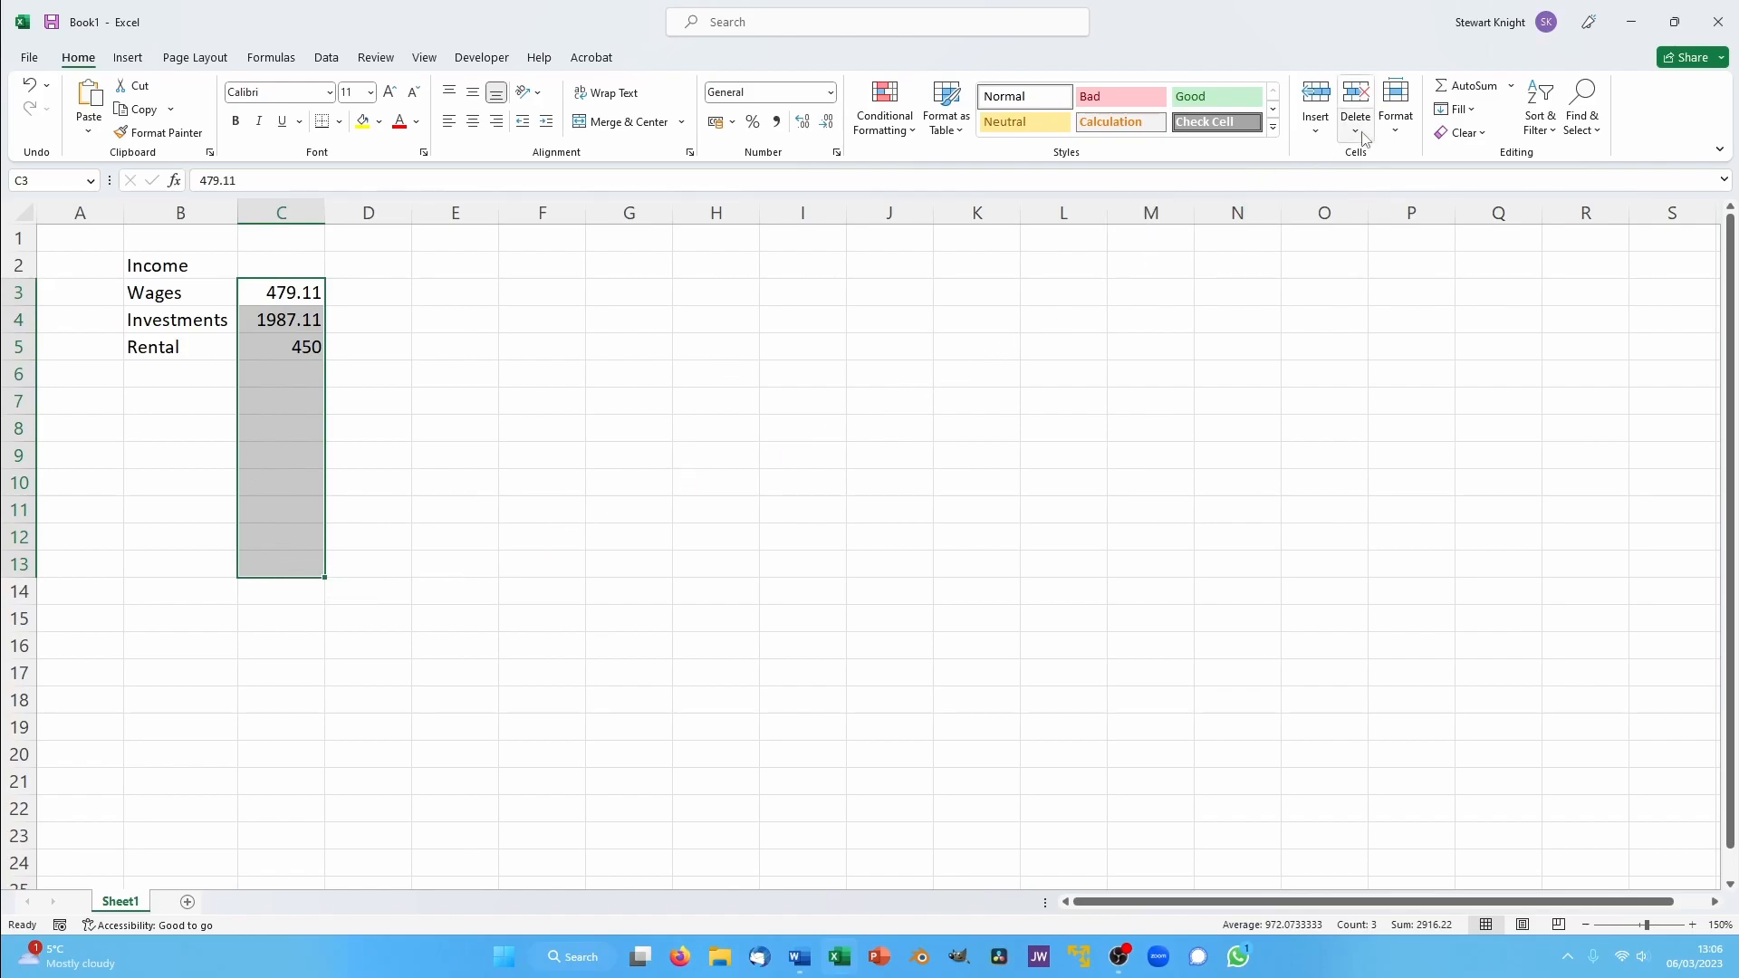
click(1458, 86)
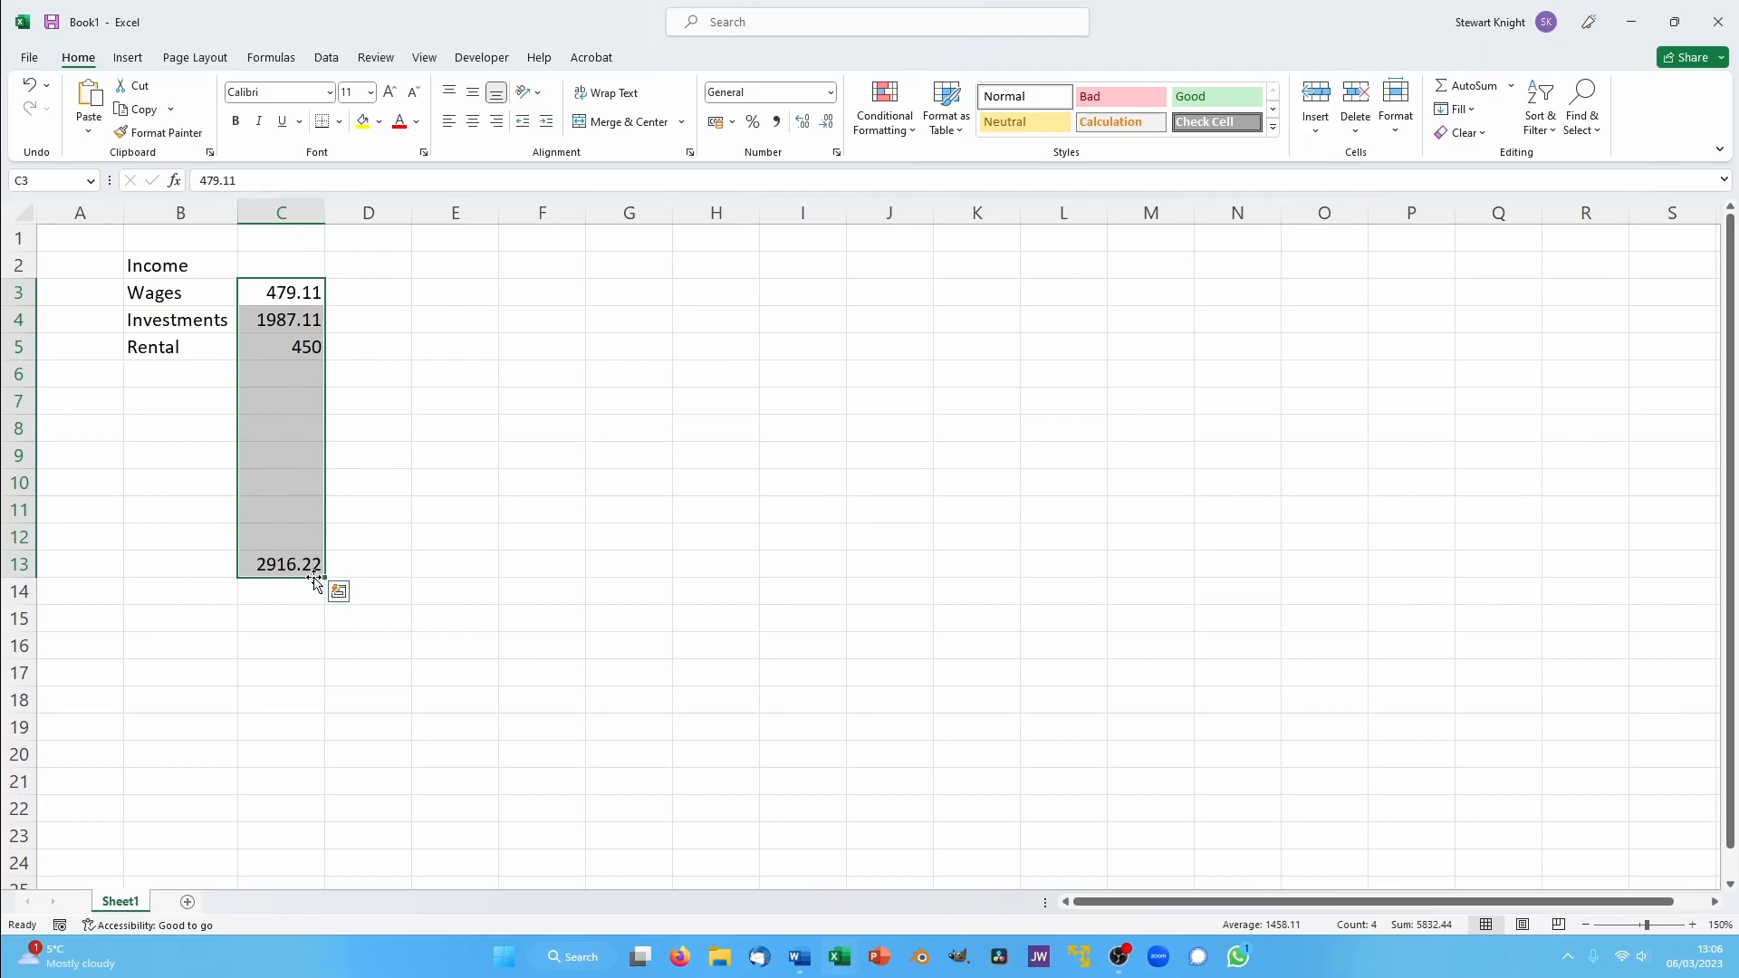
click(829, 93)
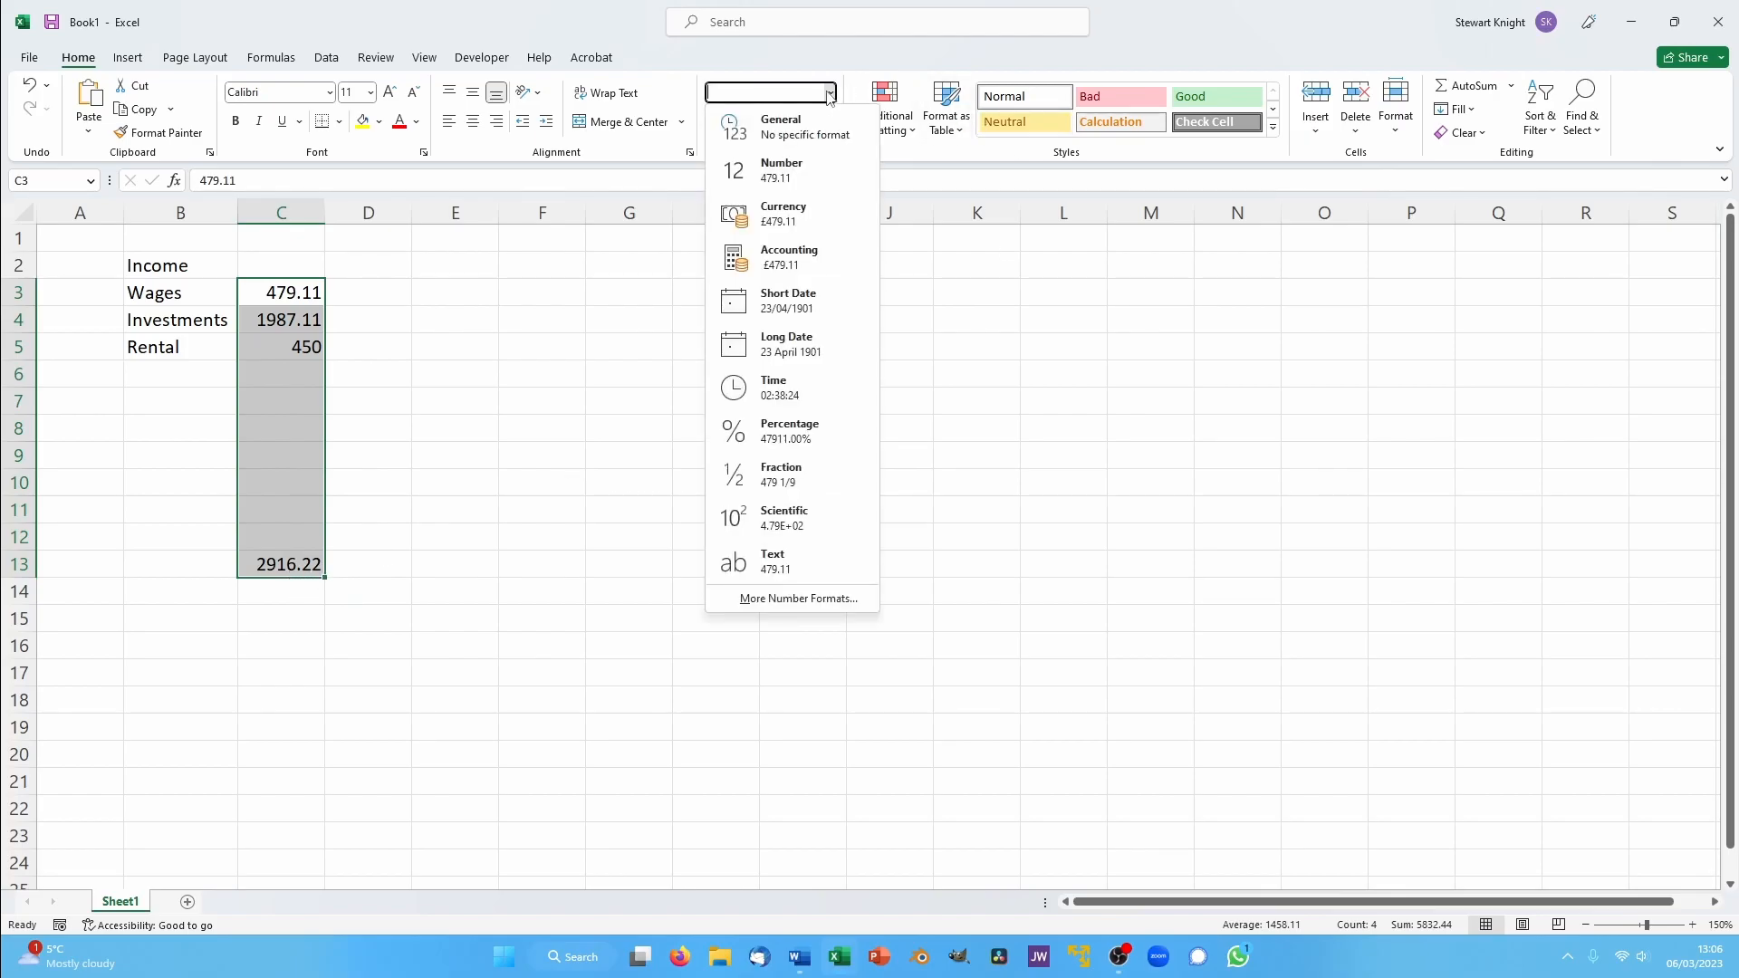
click(784, 217)
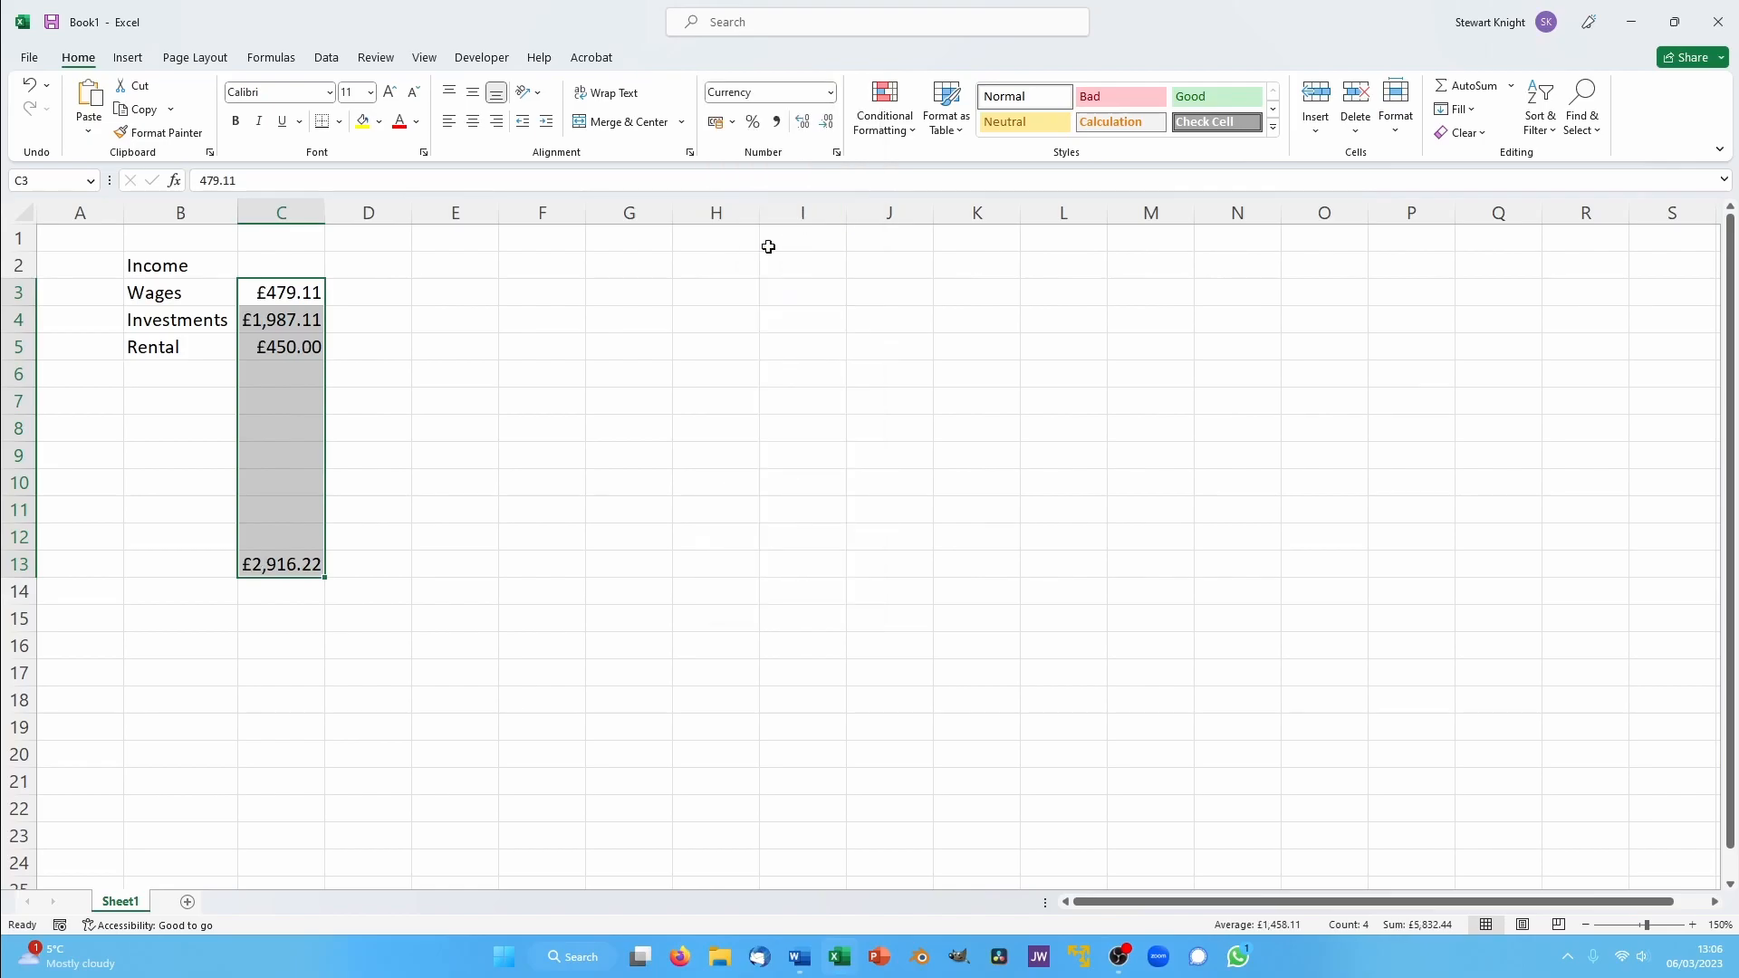
click(617, 529)
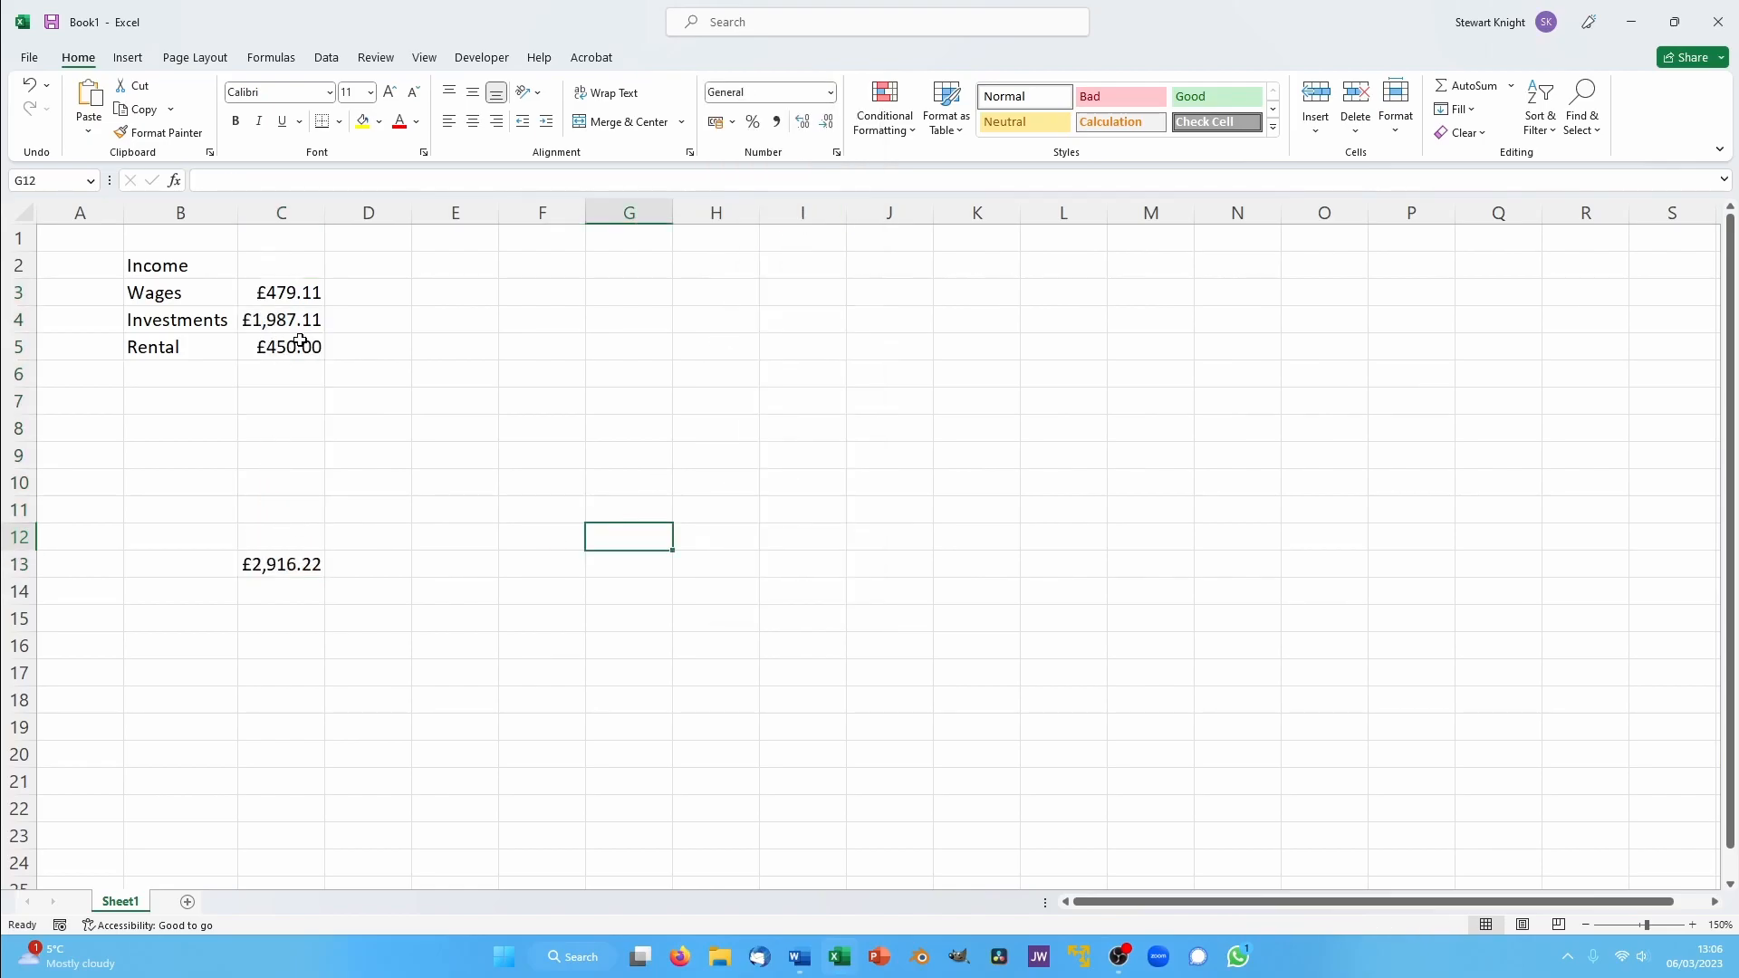
- Start an Expenditure list in G2, with Mortgage in G3 and Gas and electric in G4
click(651, 259)
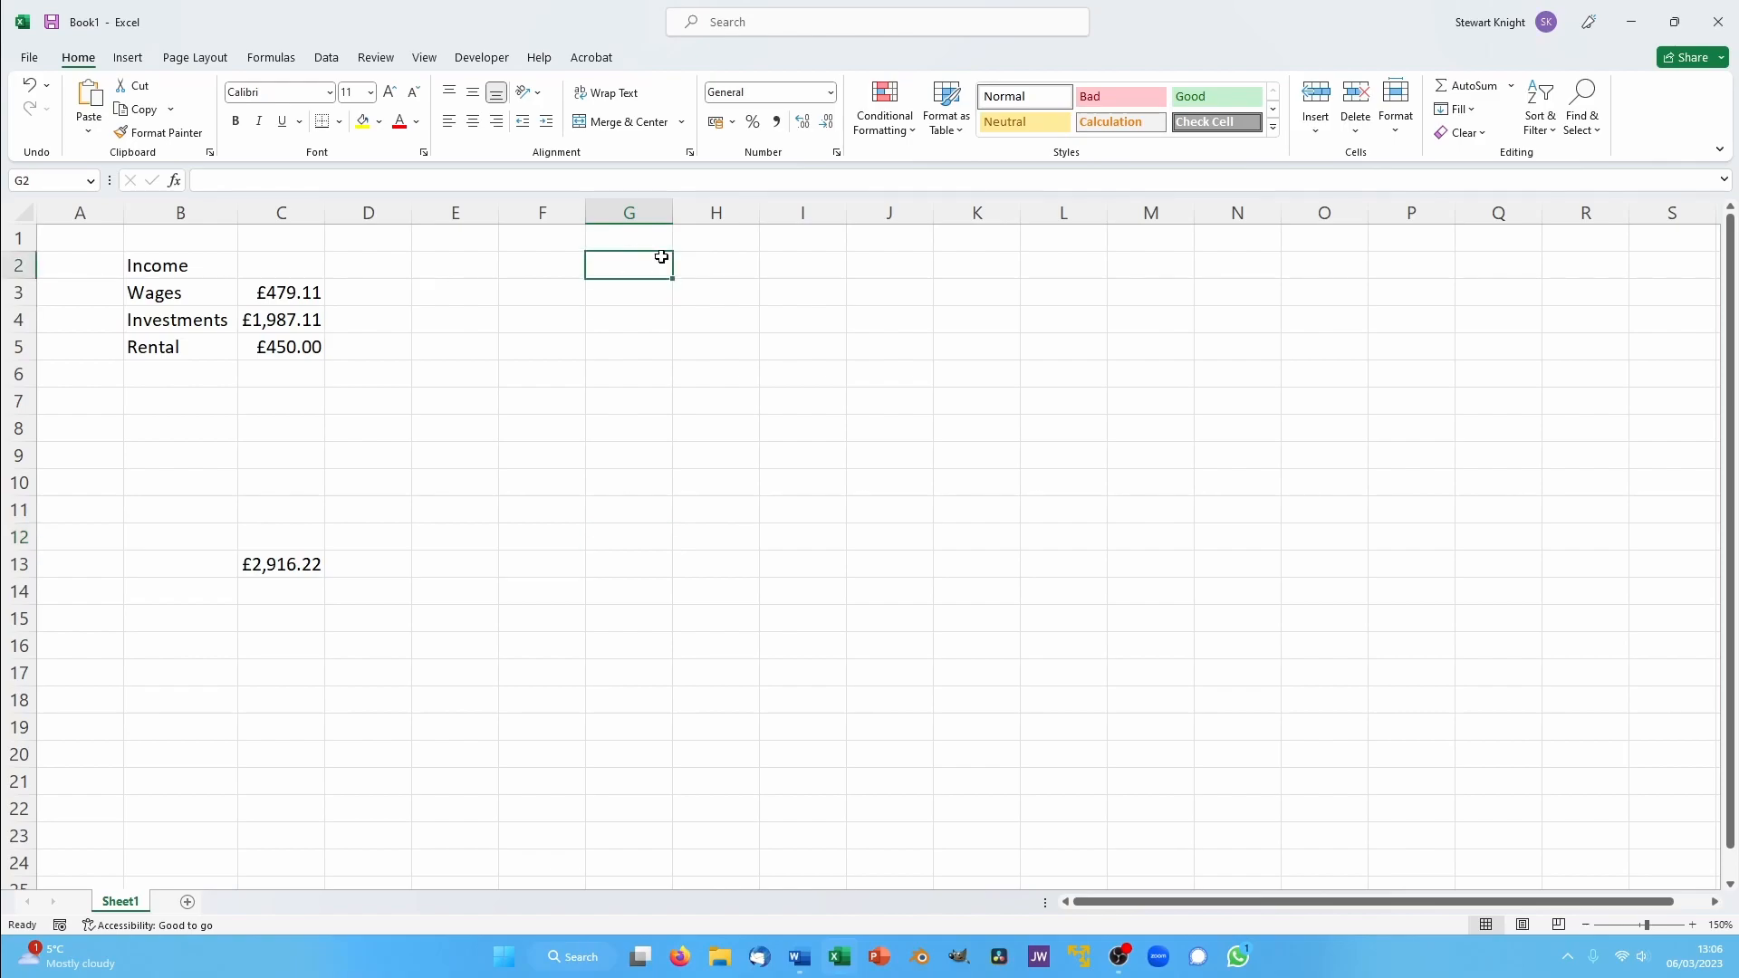
text(Expe)
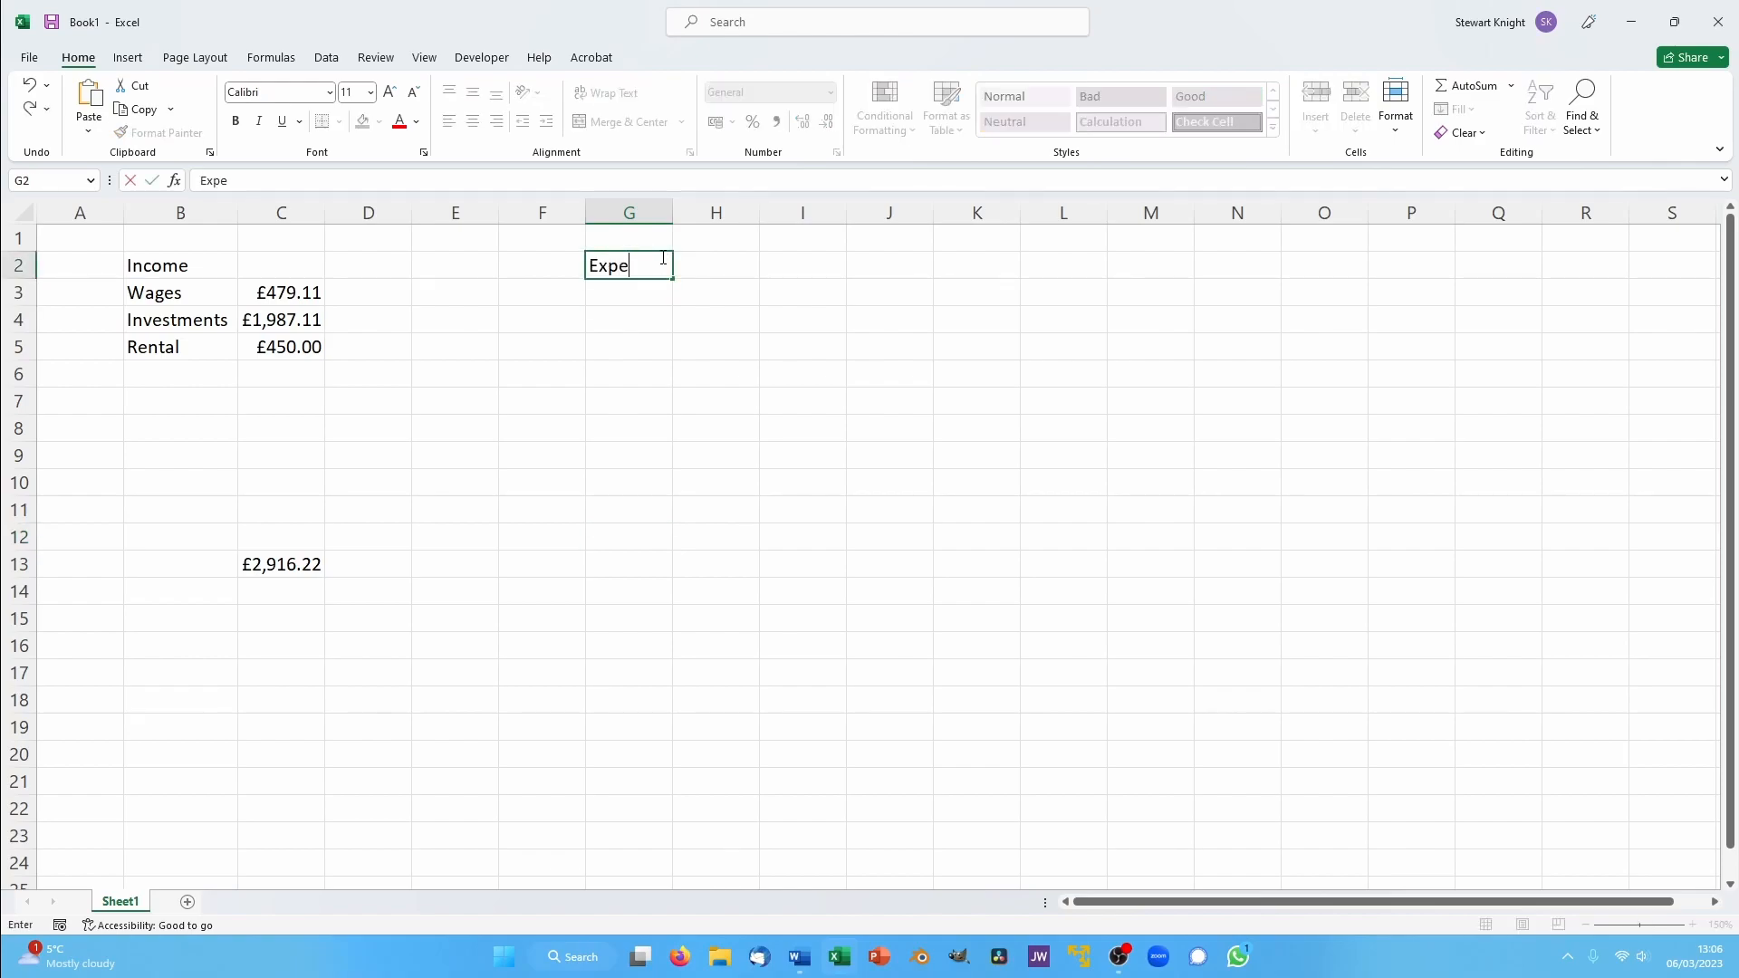
text(nditure)
key(Return)
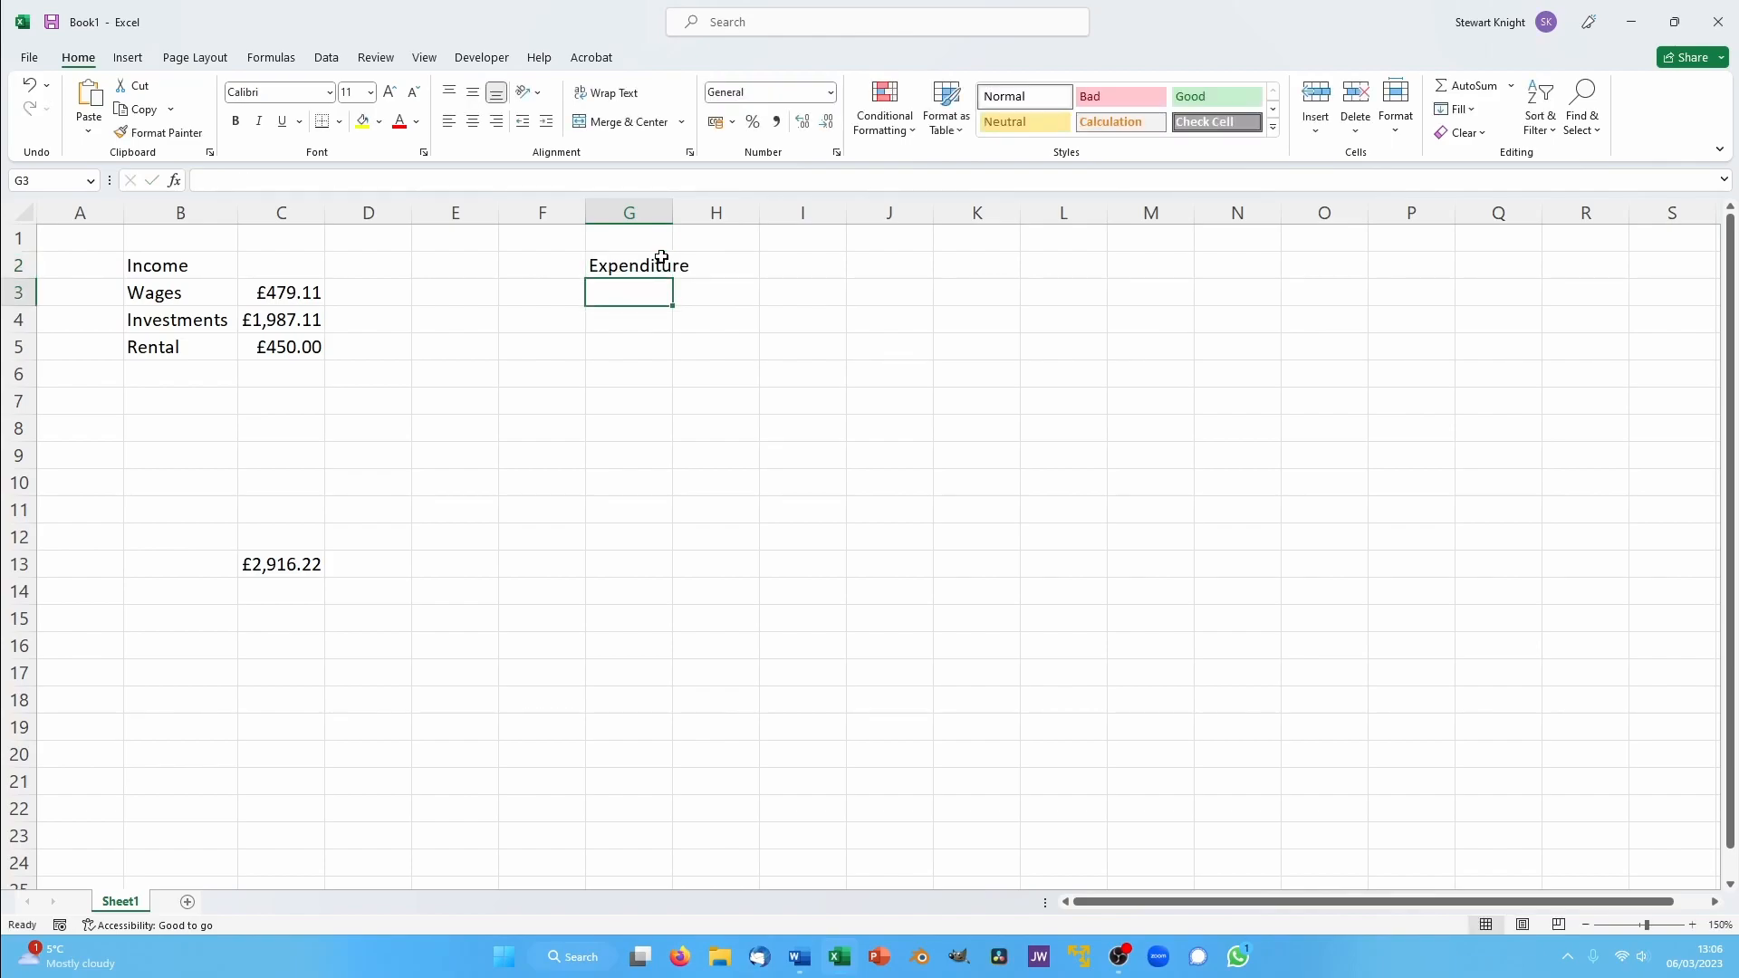
text(Mortgage)
key(Return)
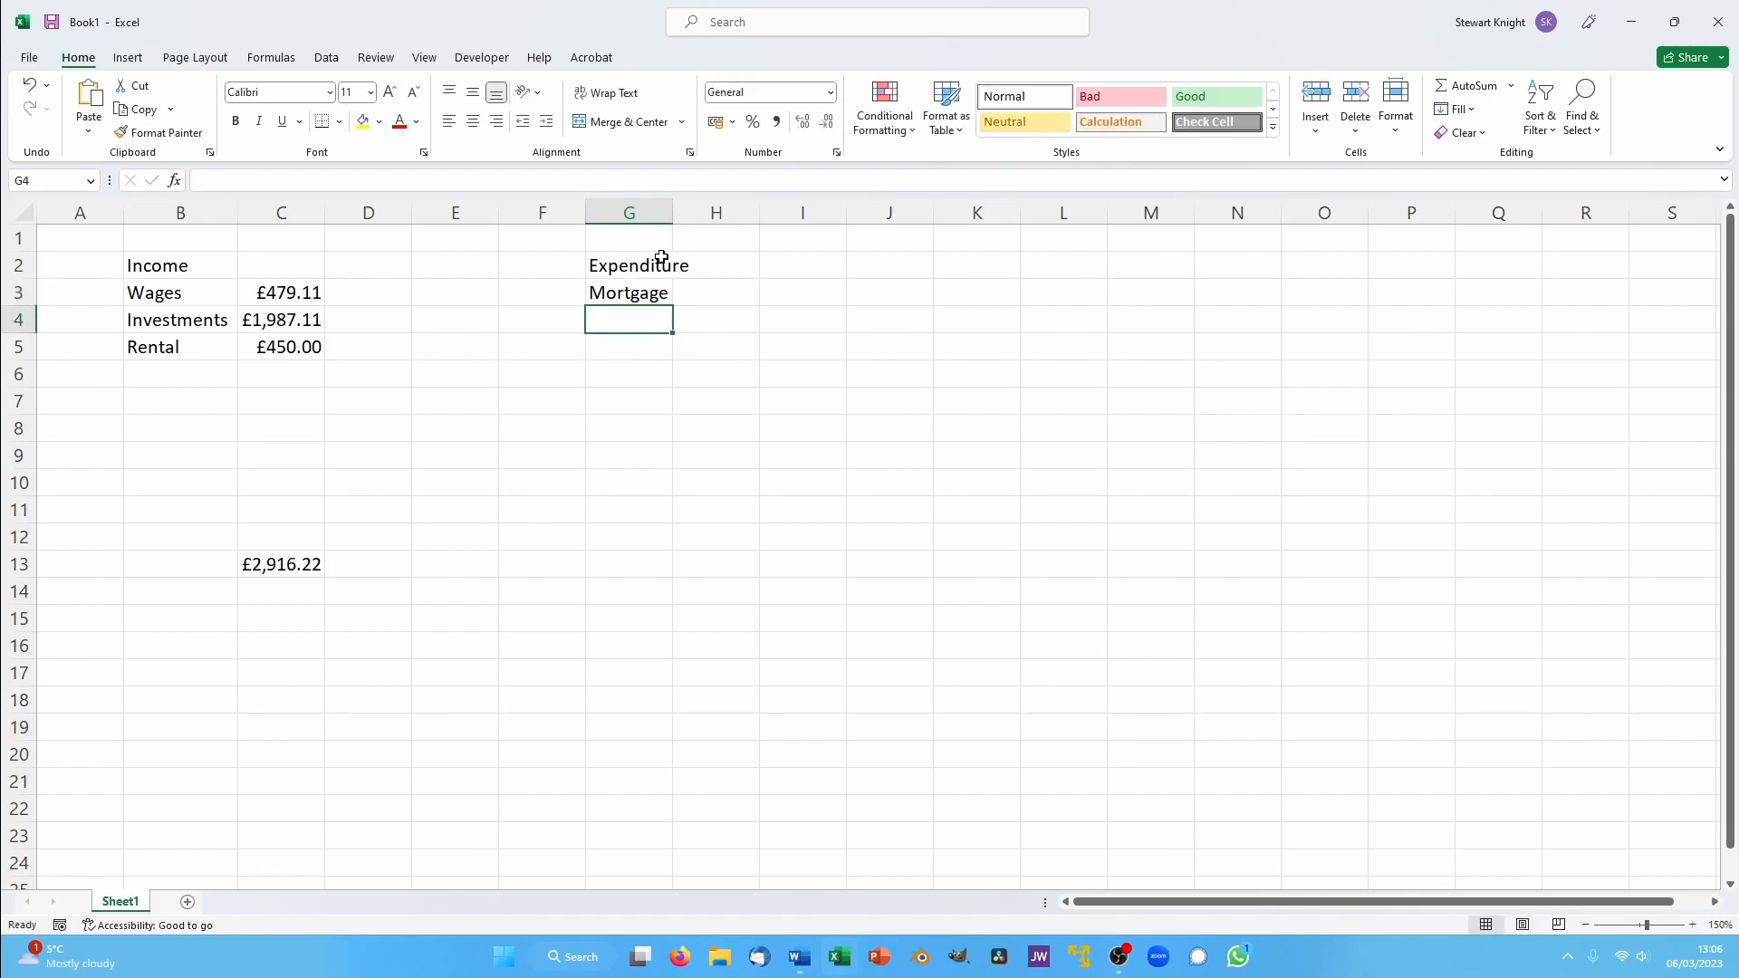
text(Gas an)
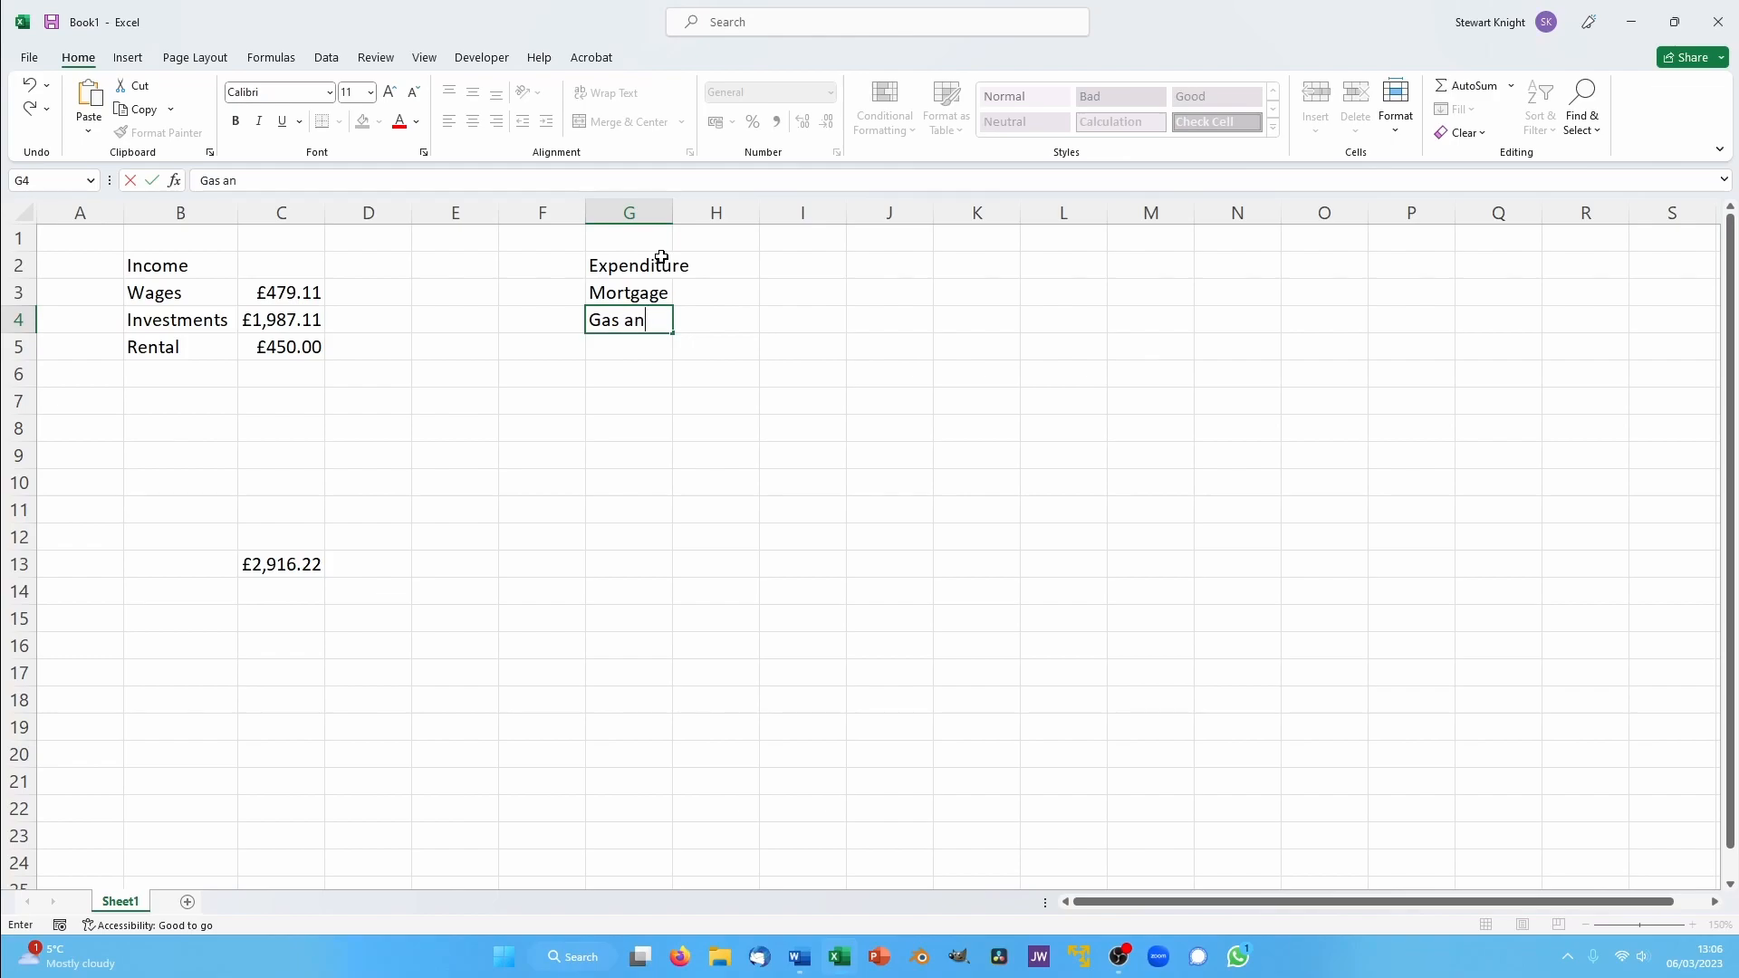
text(d electric)
key(Return)
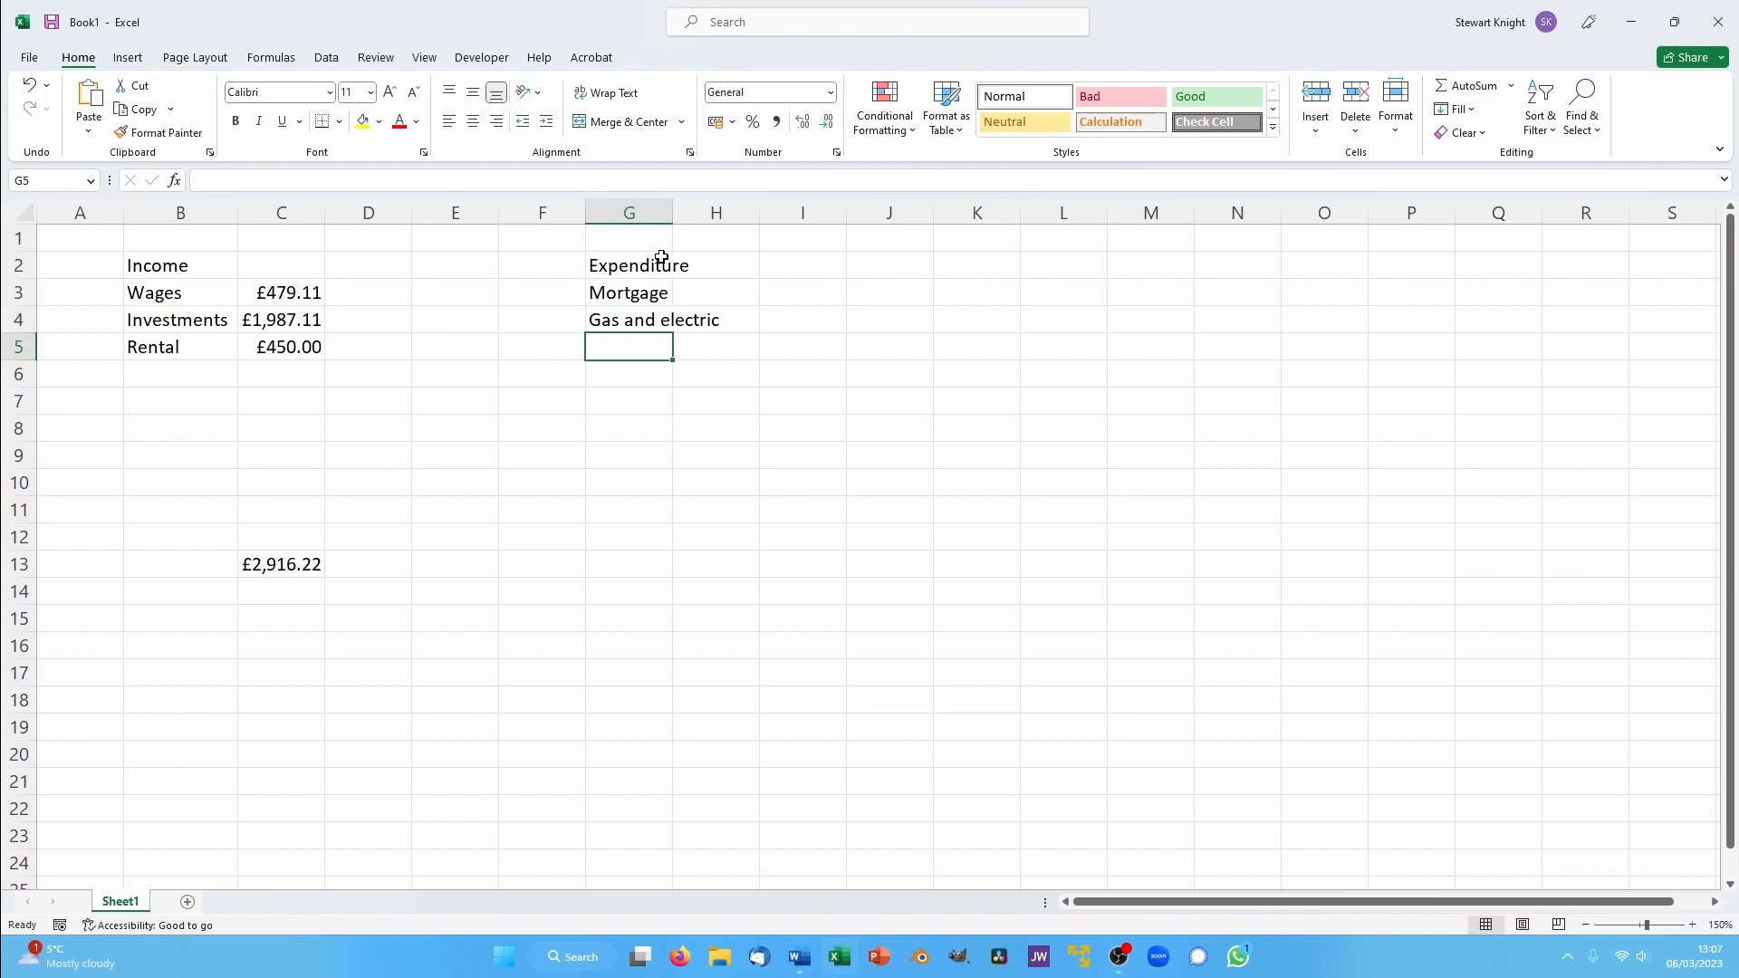
- Continue the expenditure labels in G5 to G8 with water, council tax, Broadband and Phones
text(water)
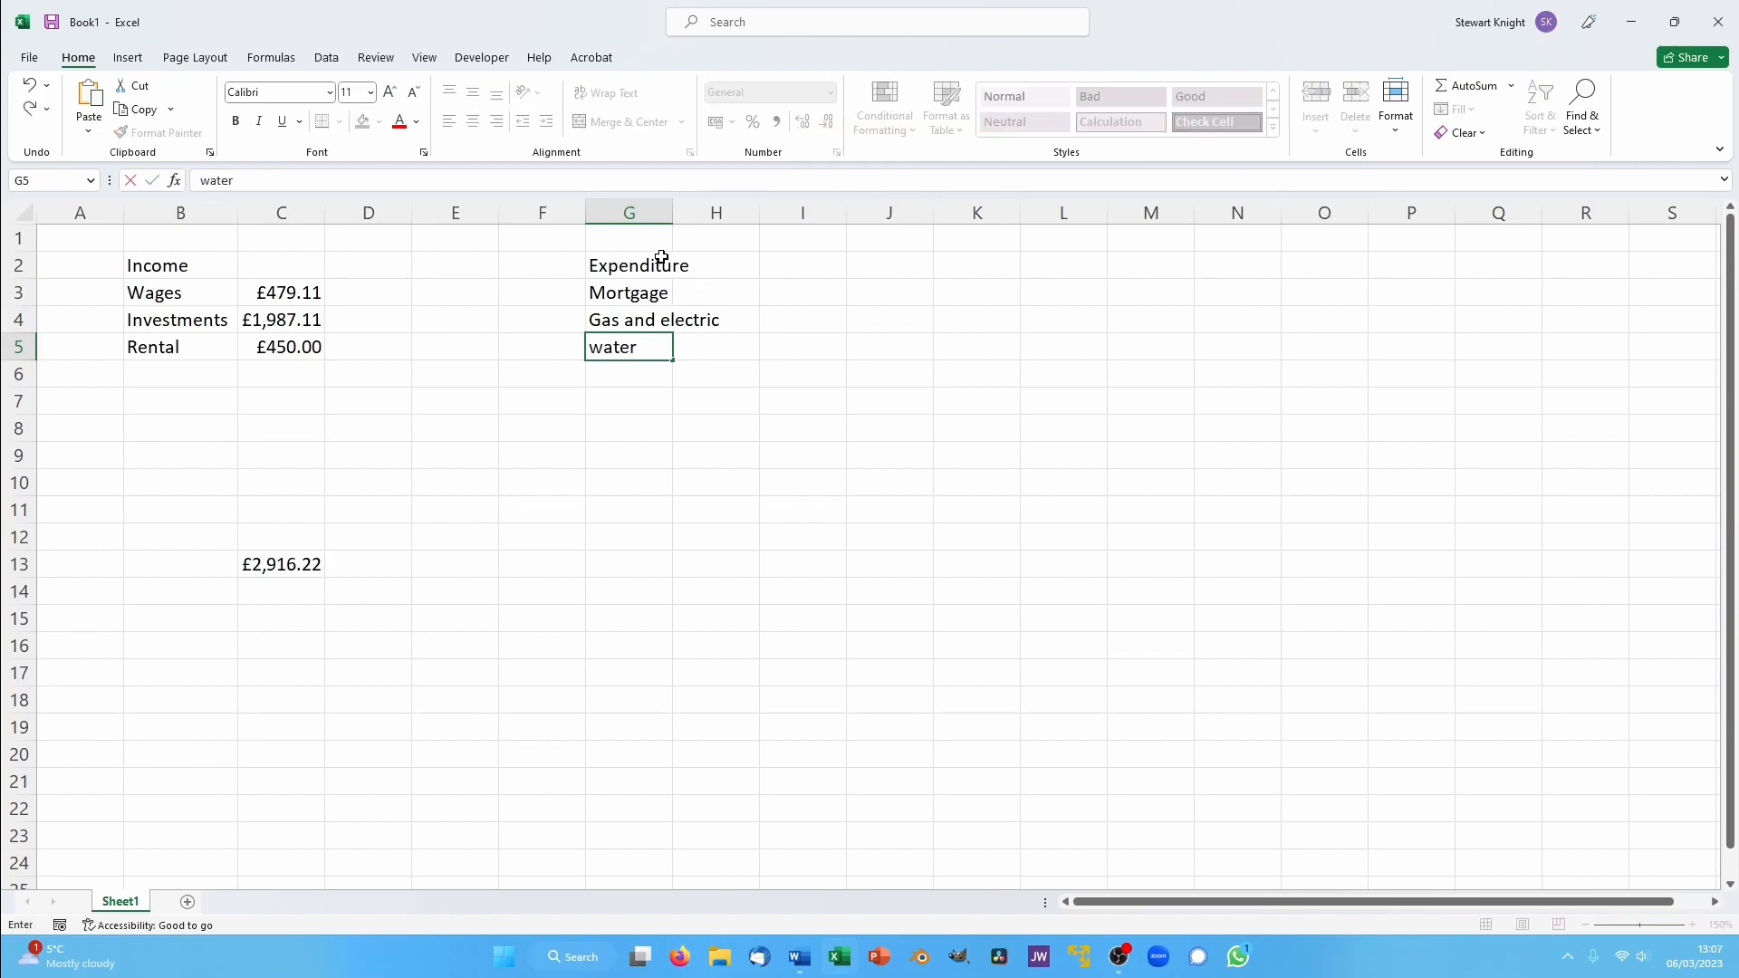
key(Return)
text(counci)
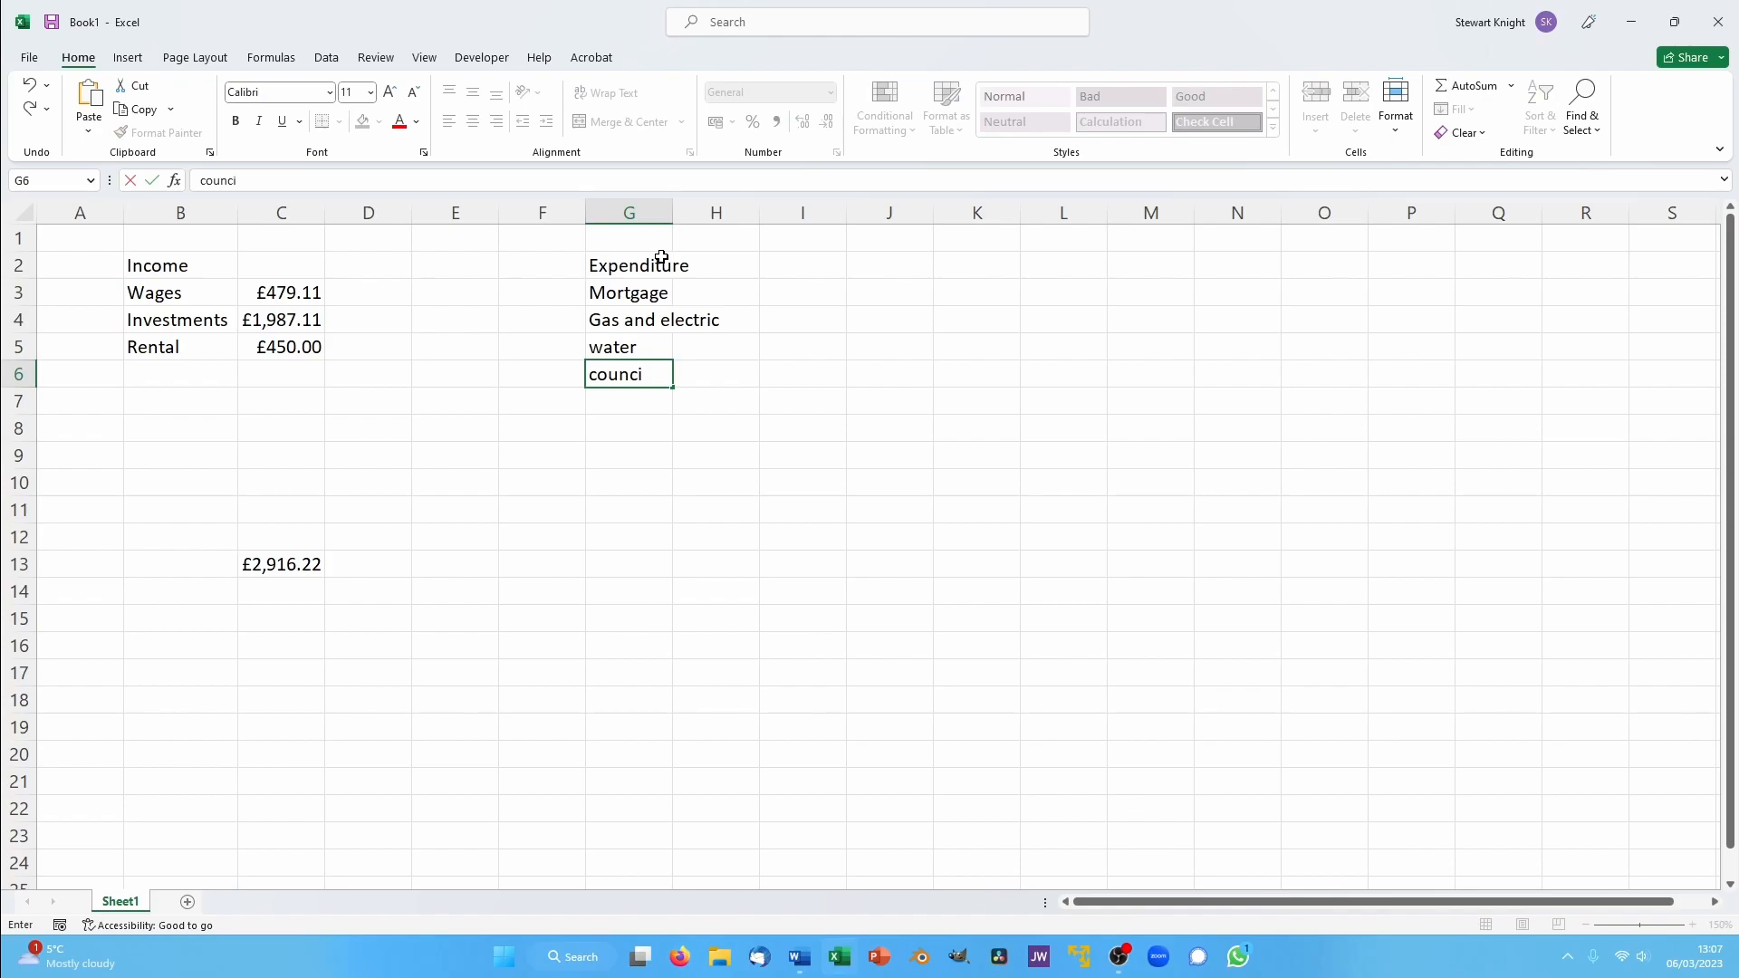
text(l tax)
key(Return)
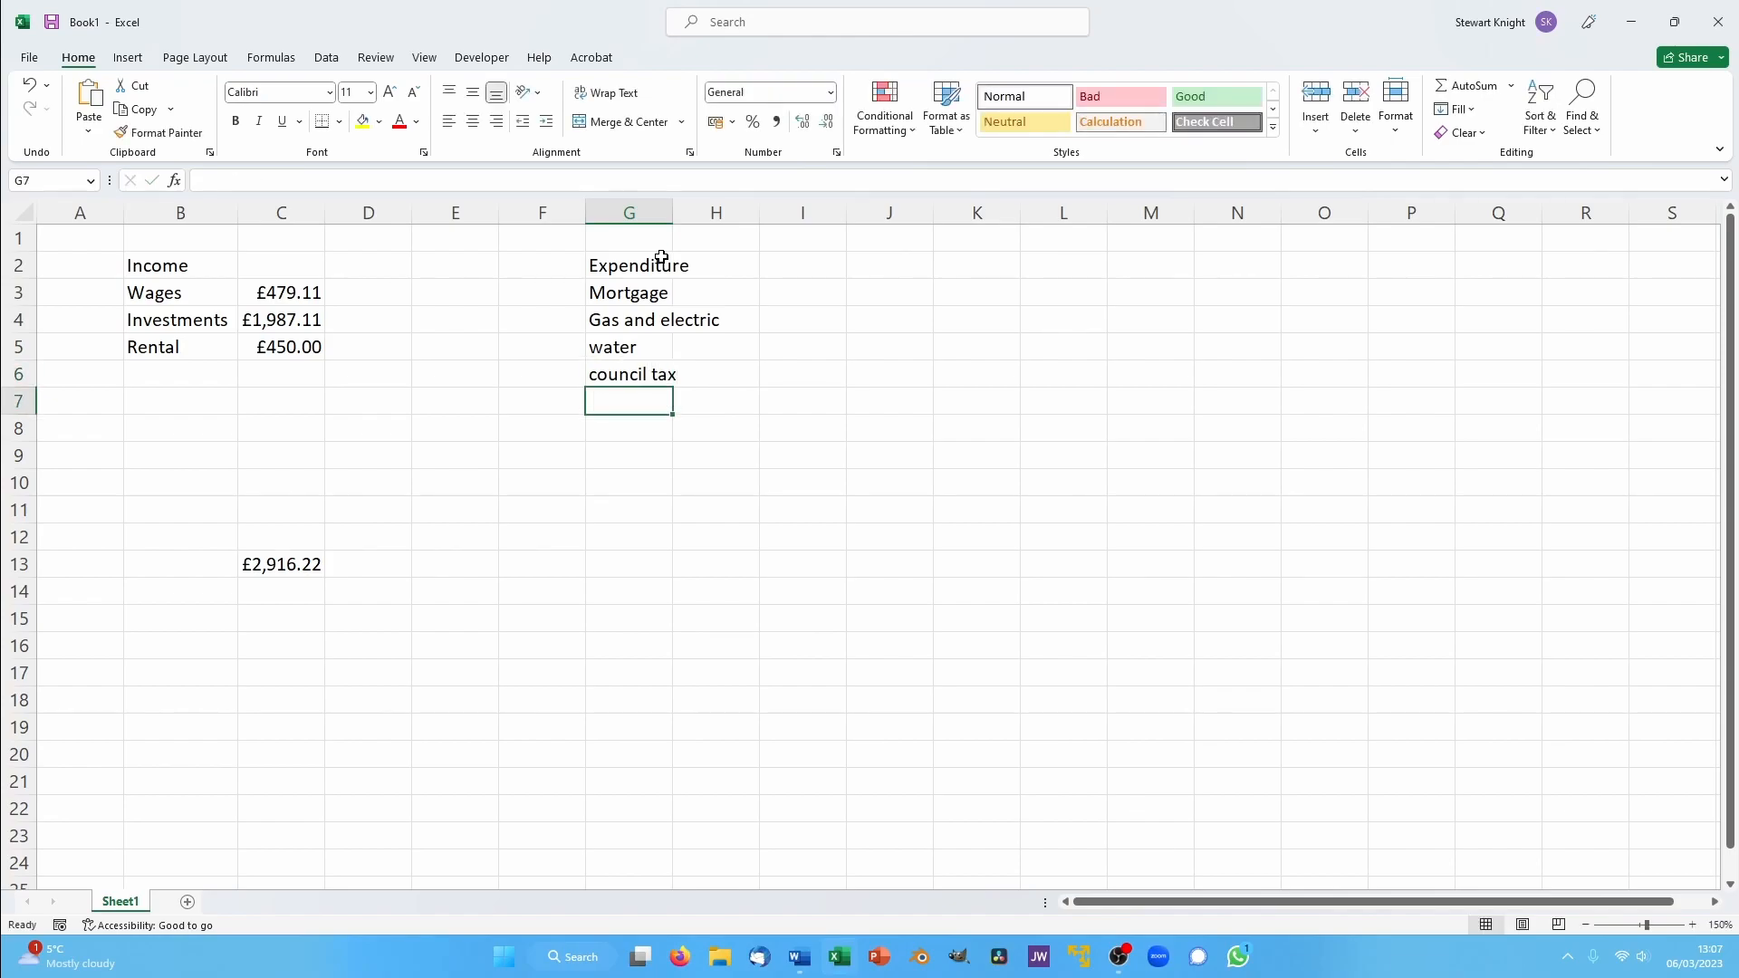
text(Broadband)
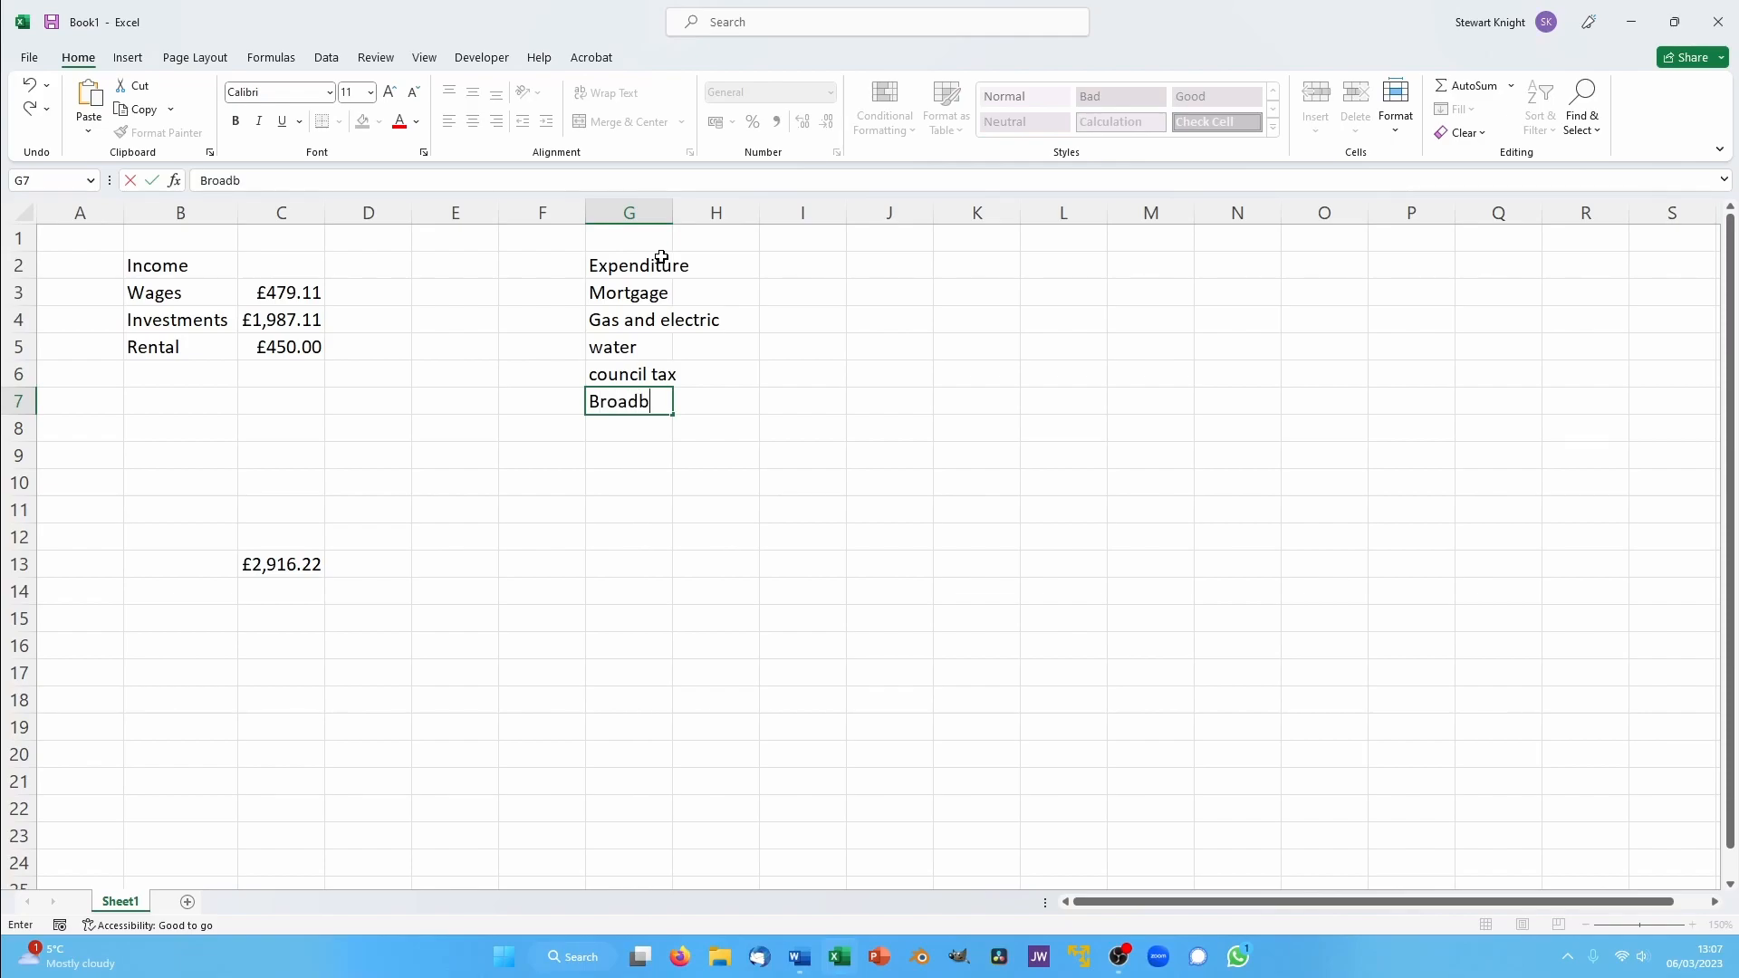
key(Tab)
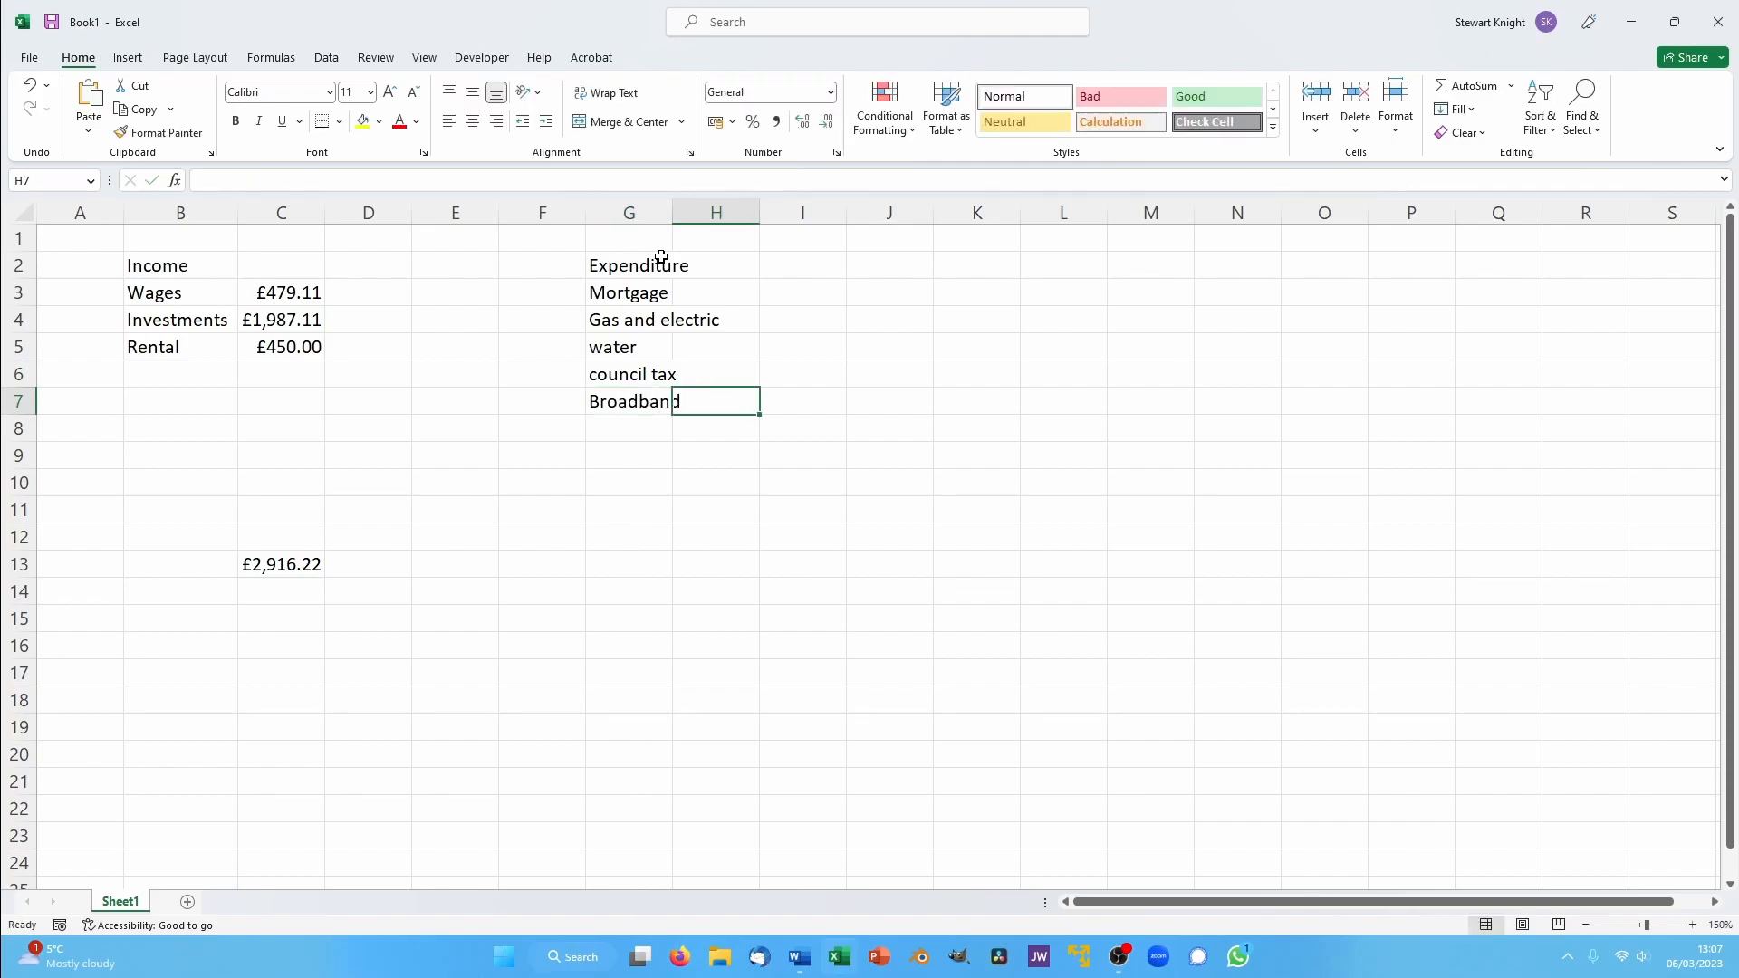
key(Return)
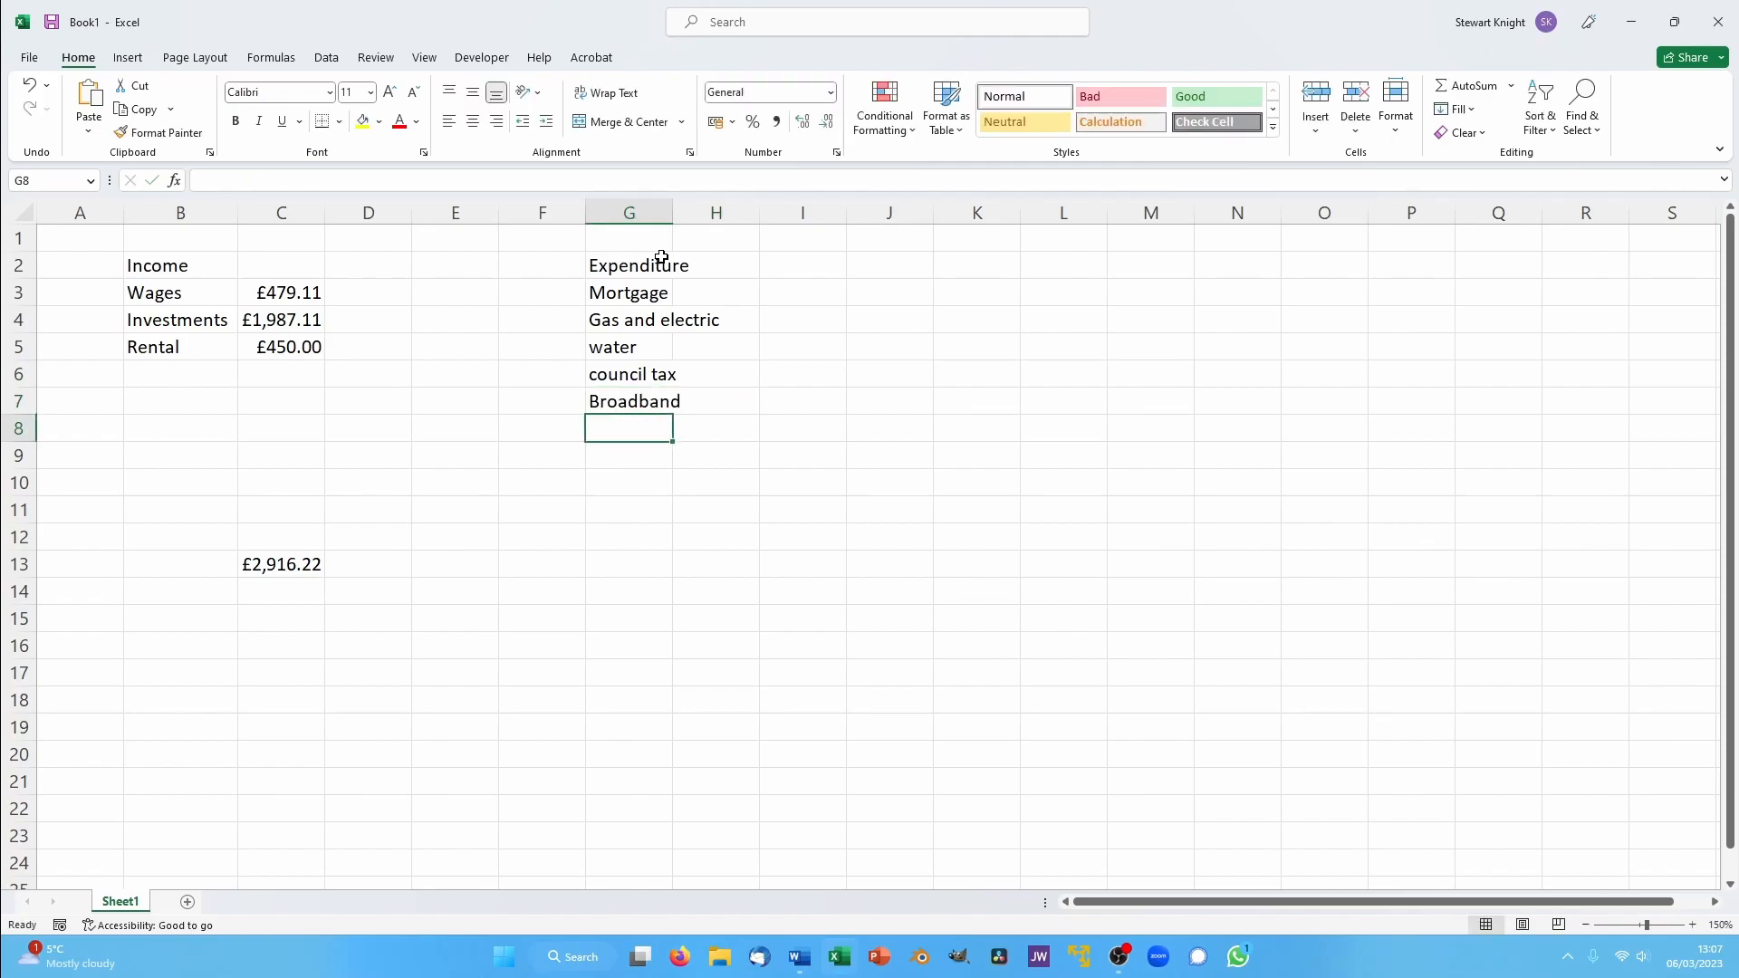
text(Phones)
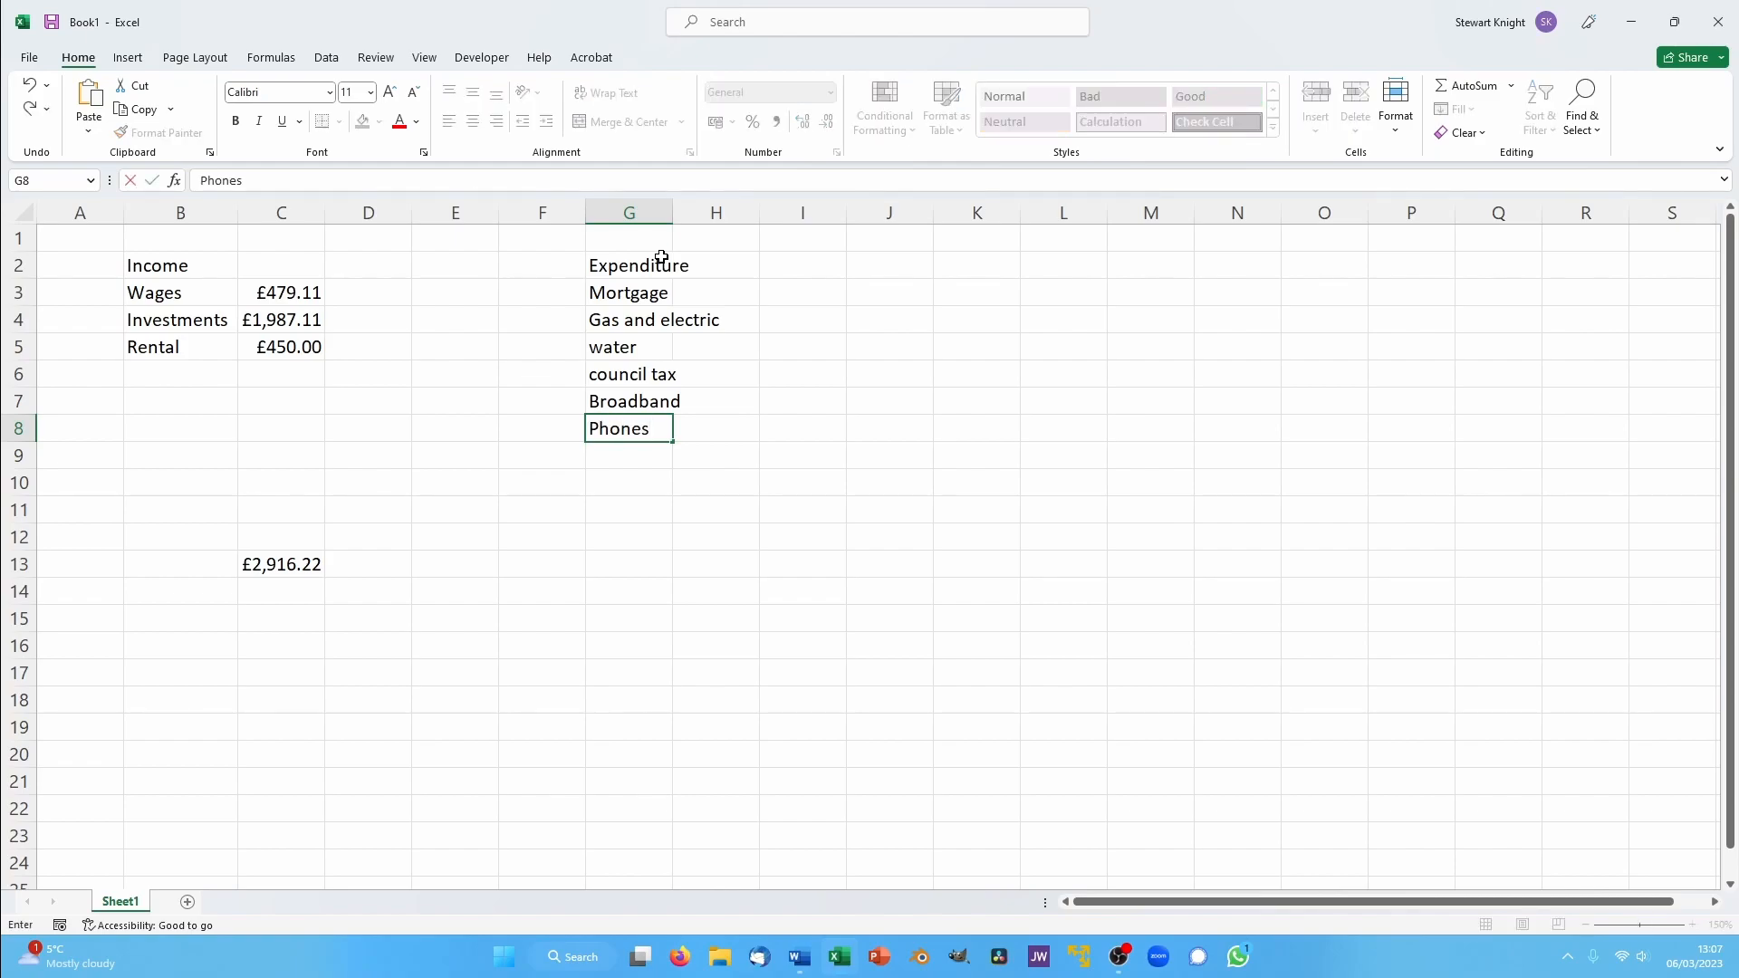
- Enter 576.34 for the mortgage, 181.89 for gas and electric and 50 for water in H3 to H5
click(708, 295)
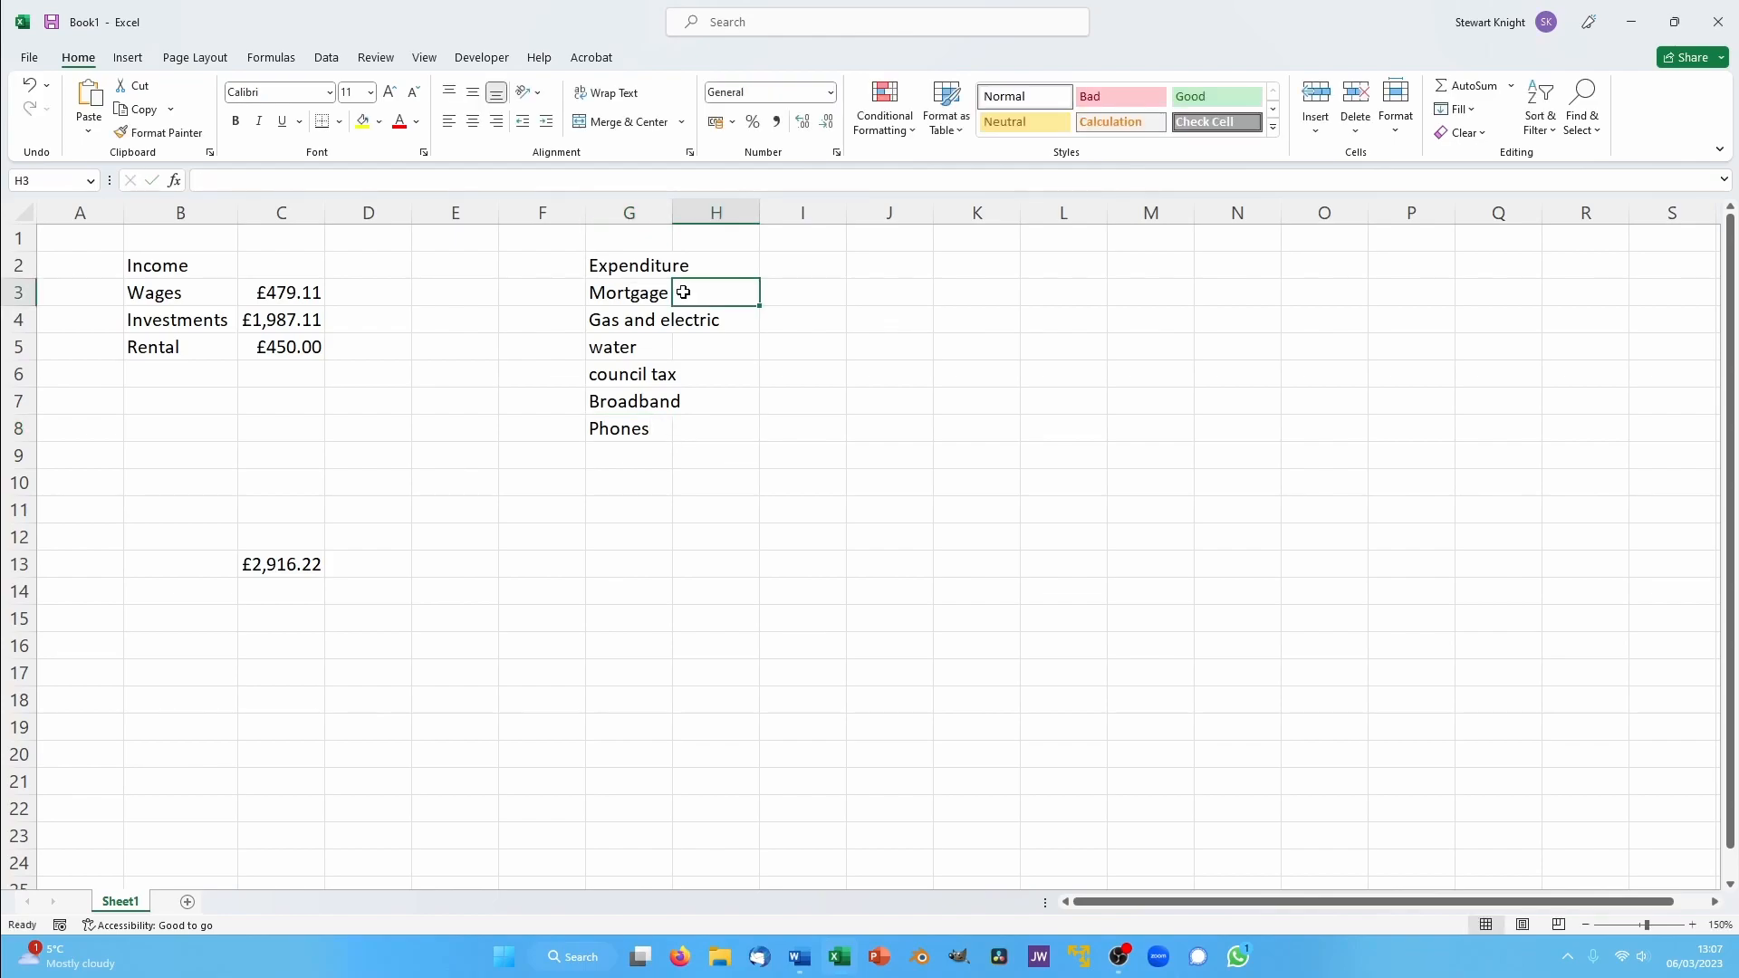
text(576.34)
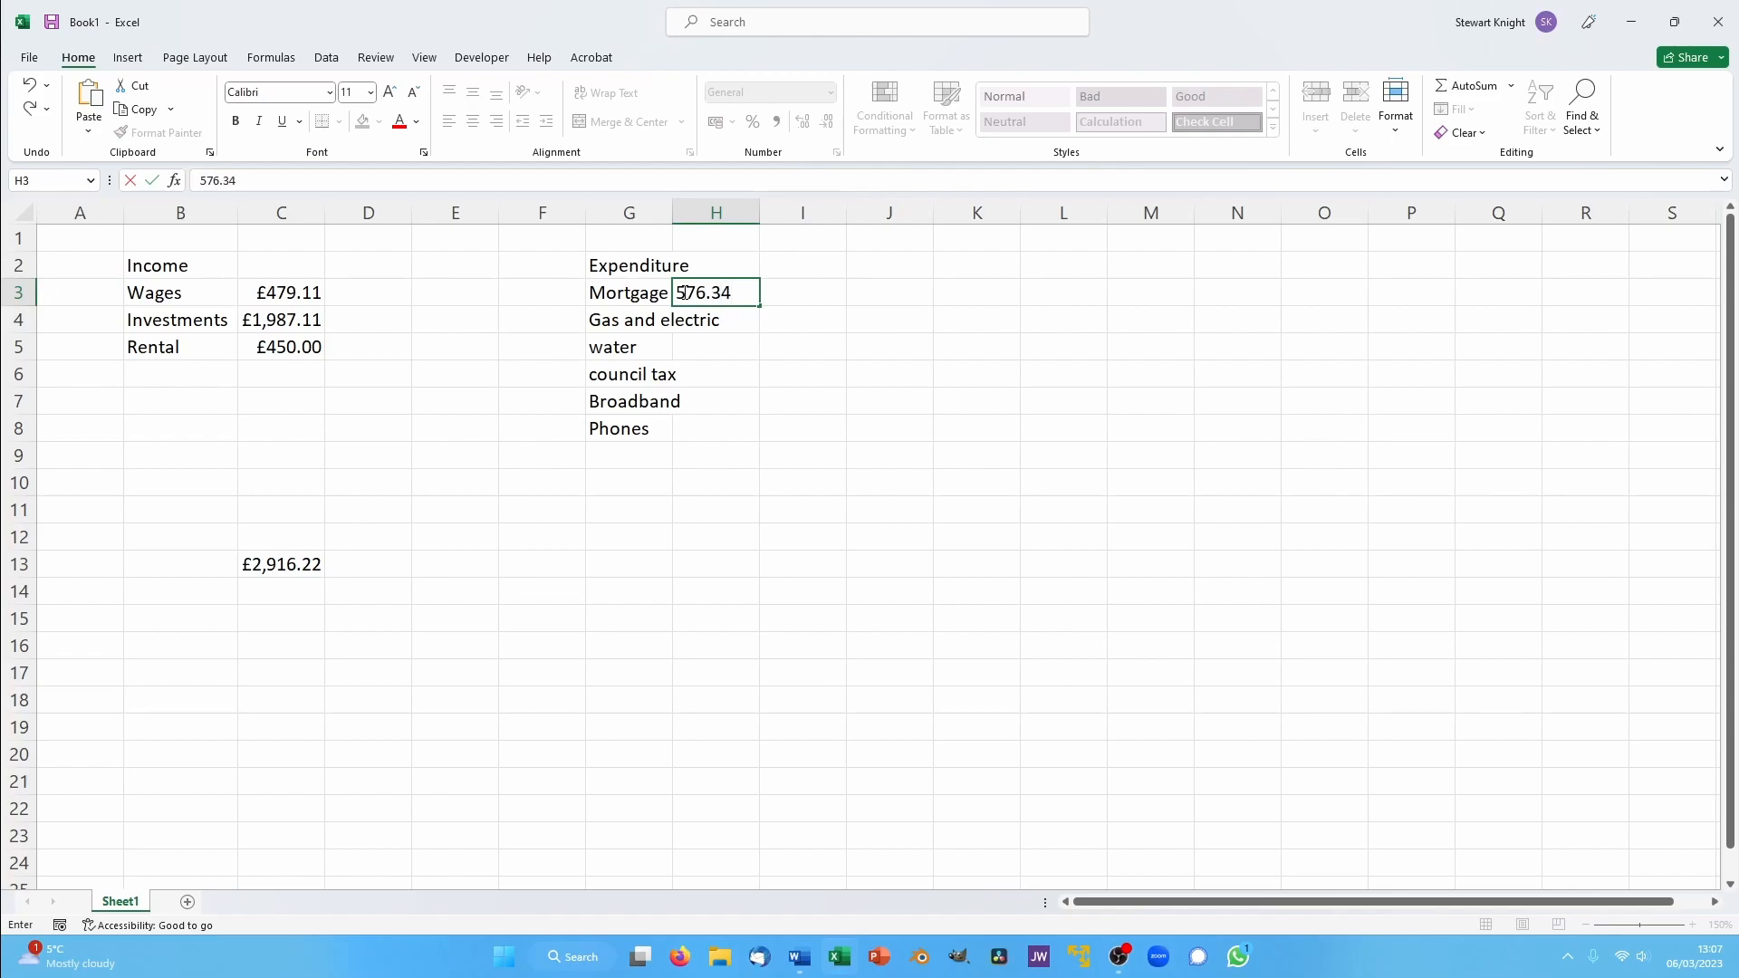
key(Return)
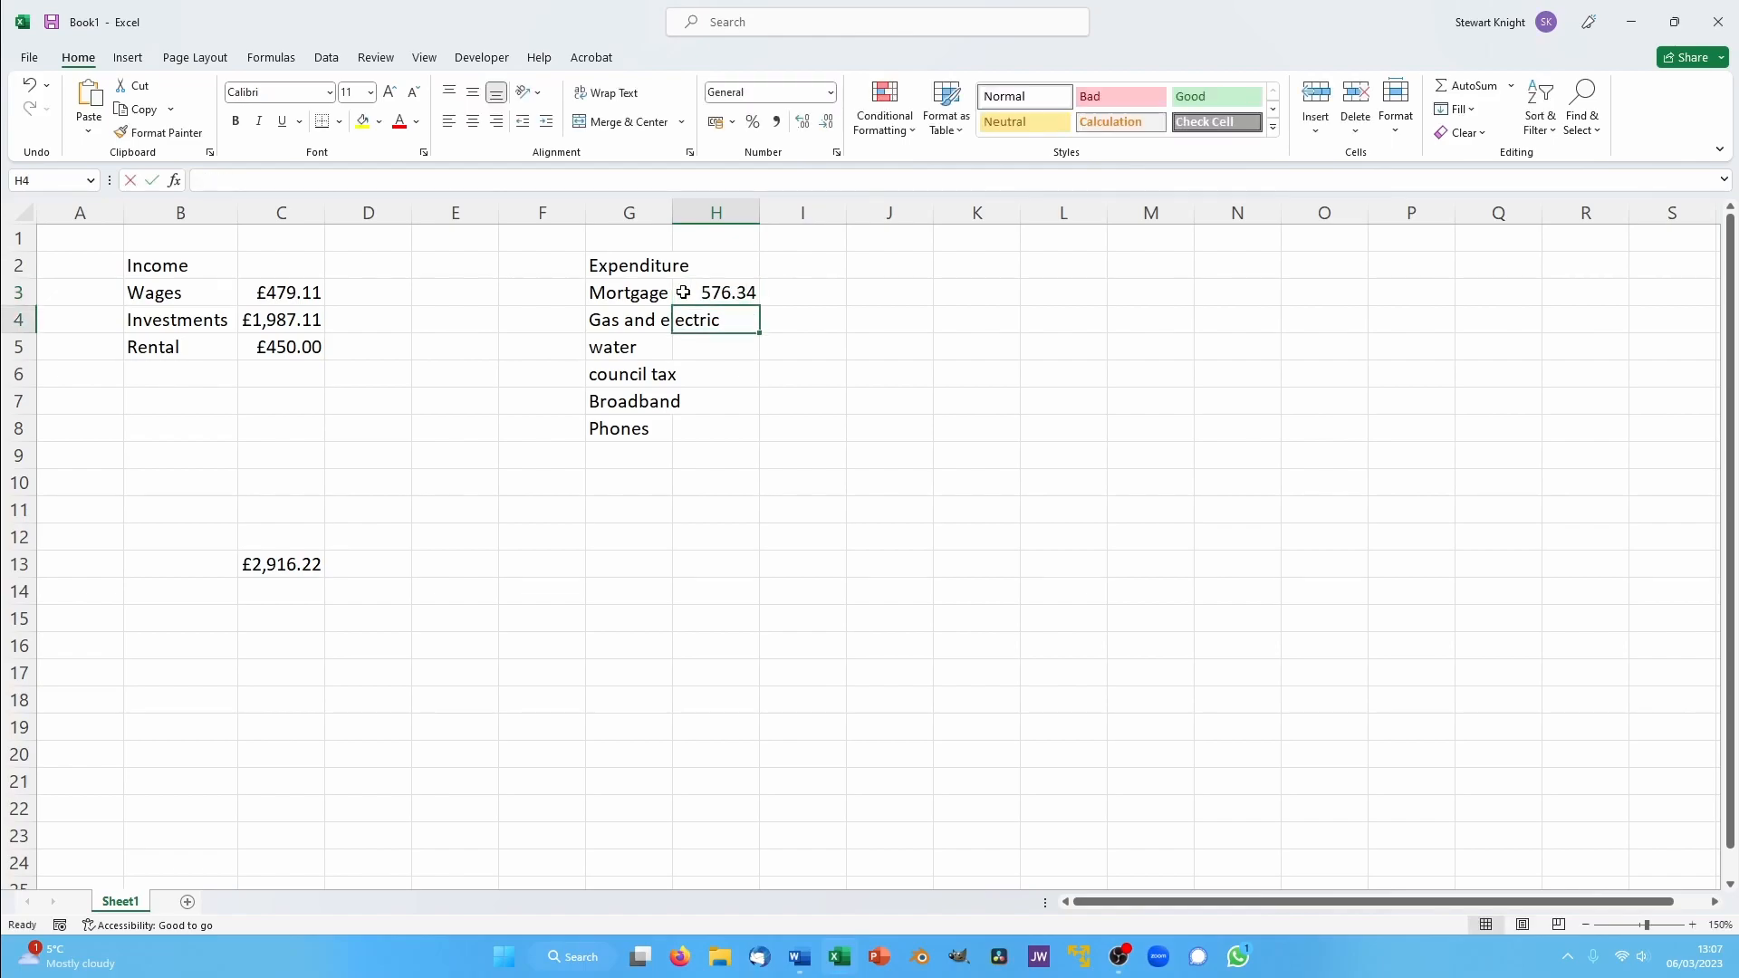
text(181.89)
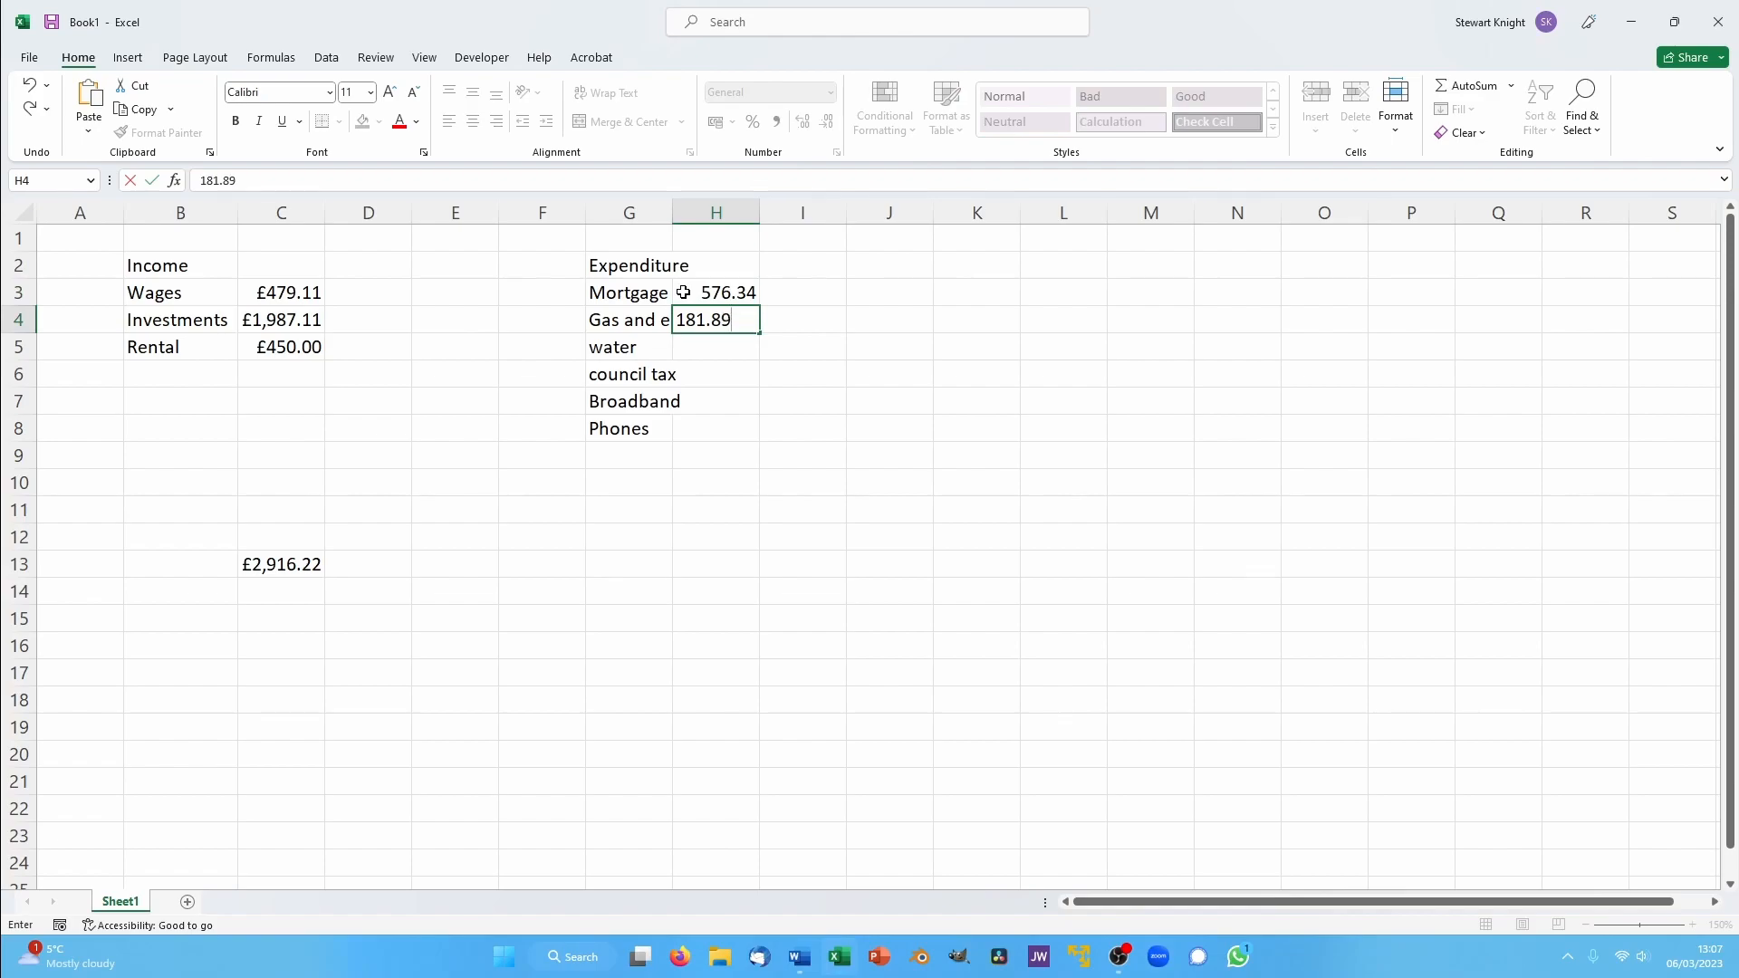
key(Return)
text(50)
key(Return)
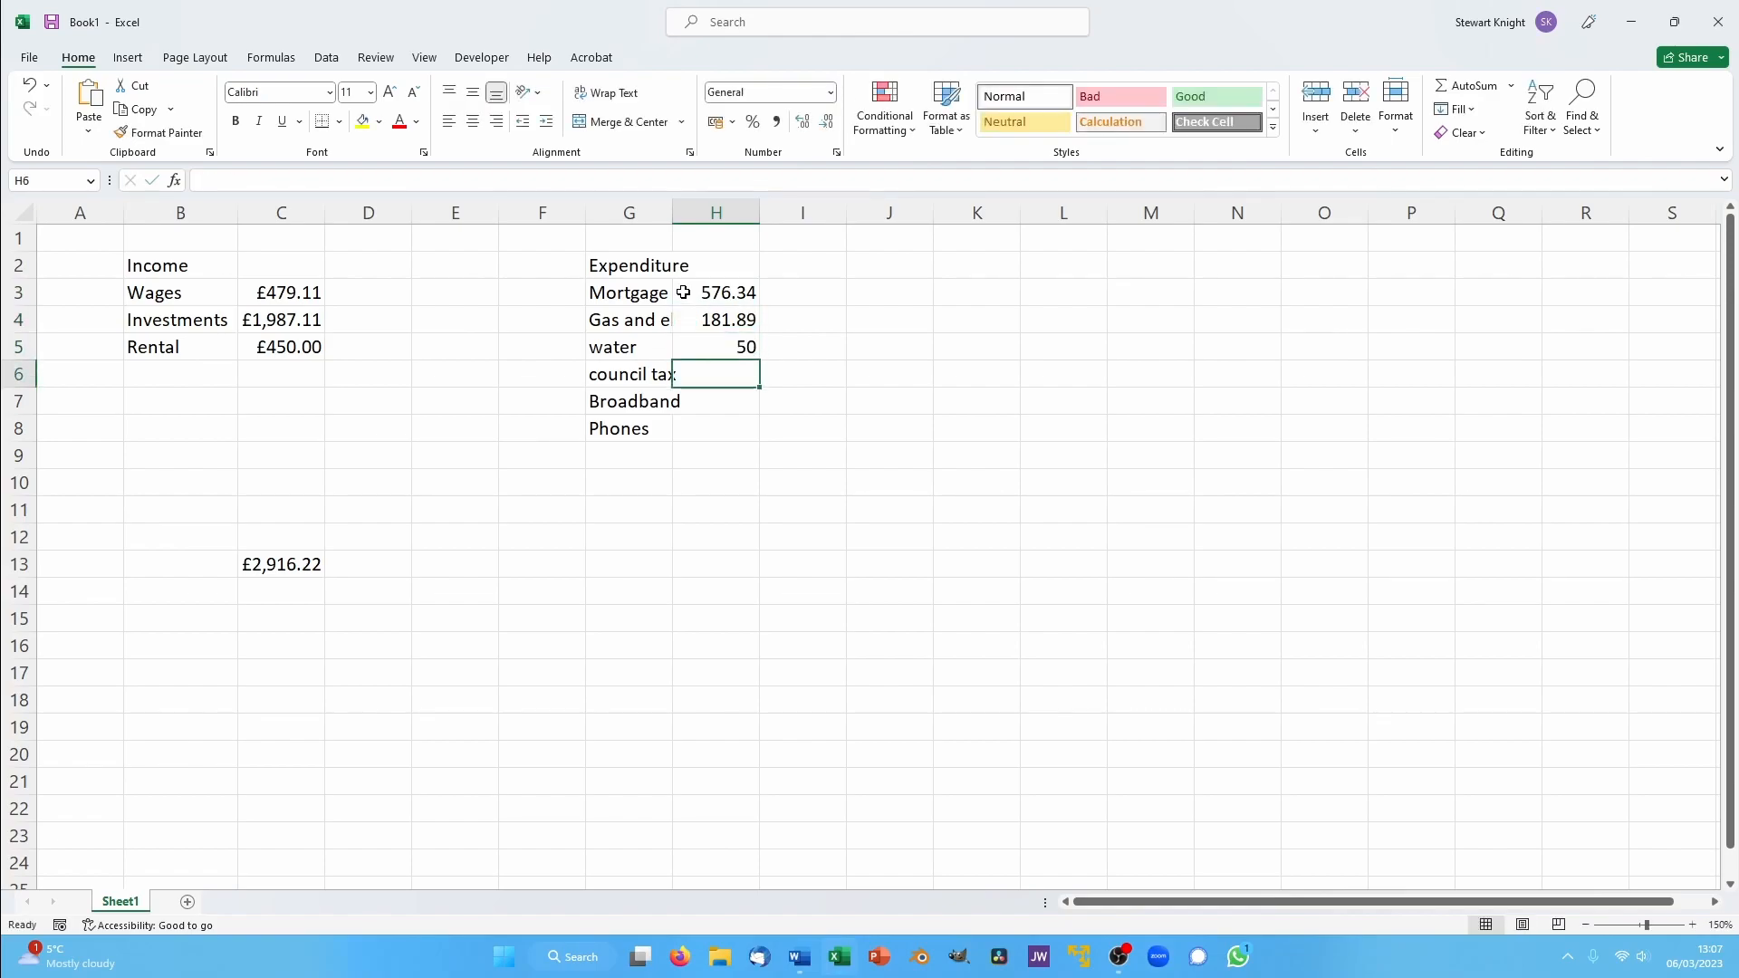
- Enter 188.62 for council tax in H6 and 60 for broadband in H7
text(188.62)
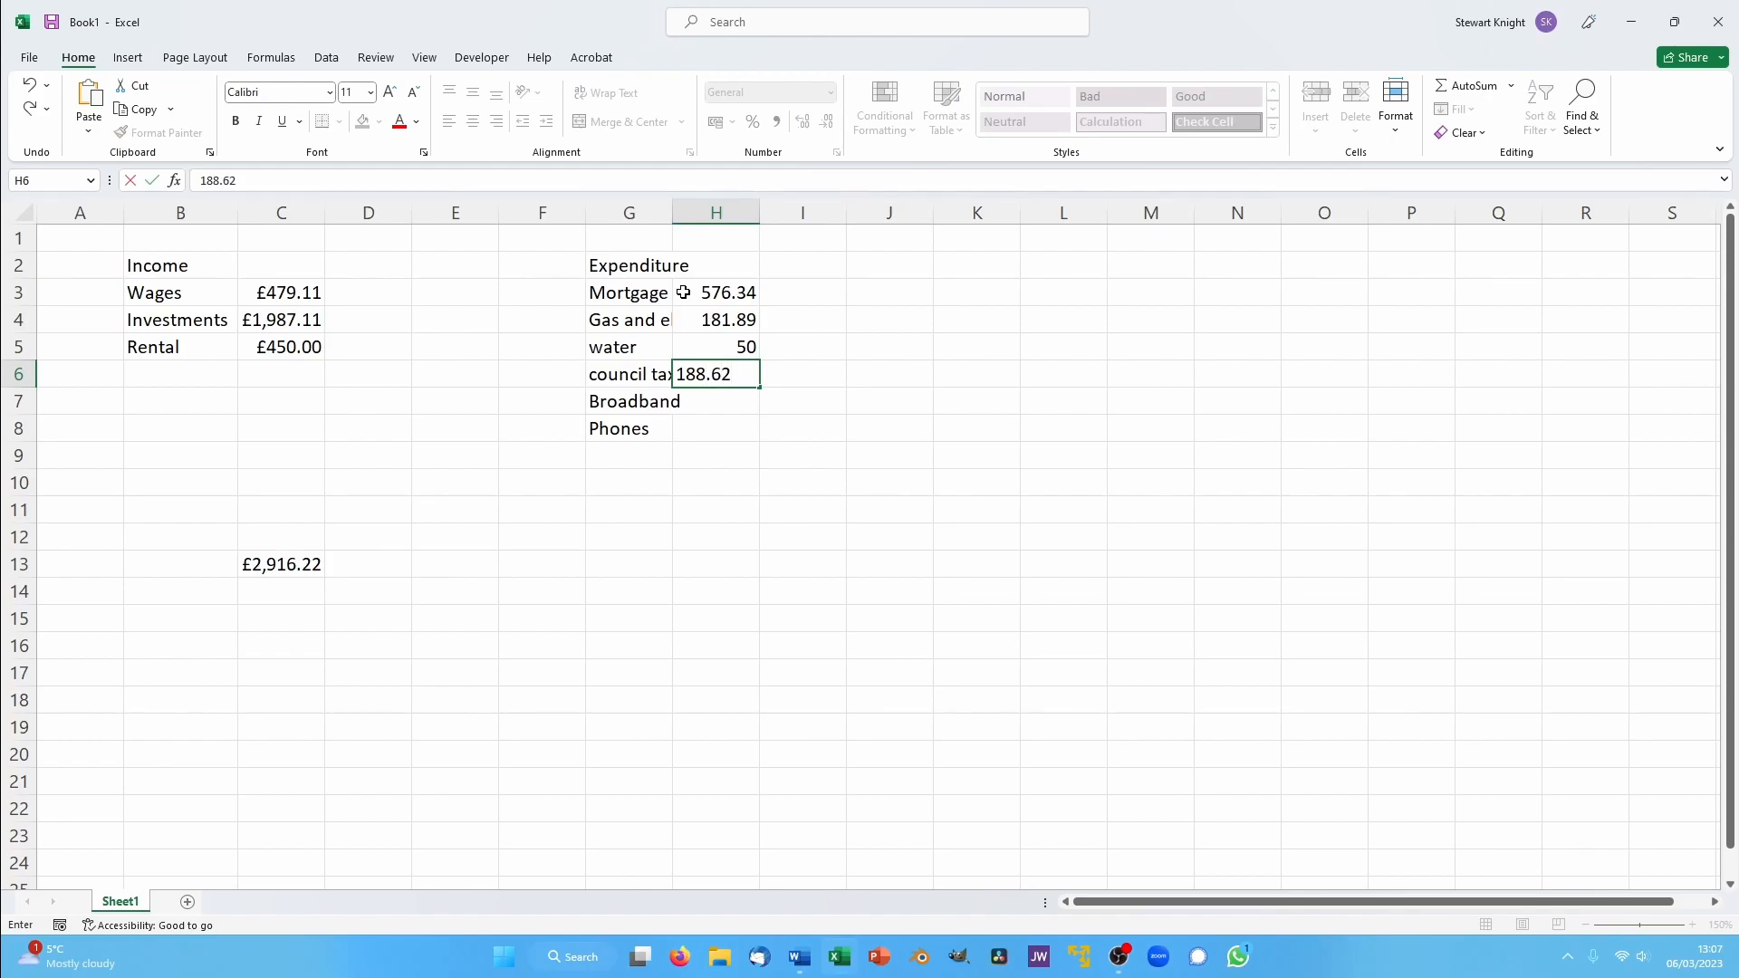
key(Return)
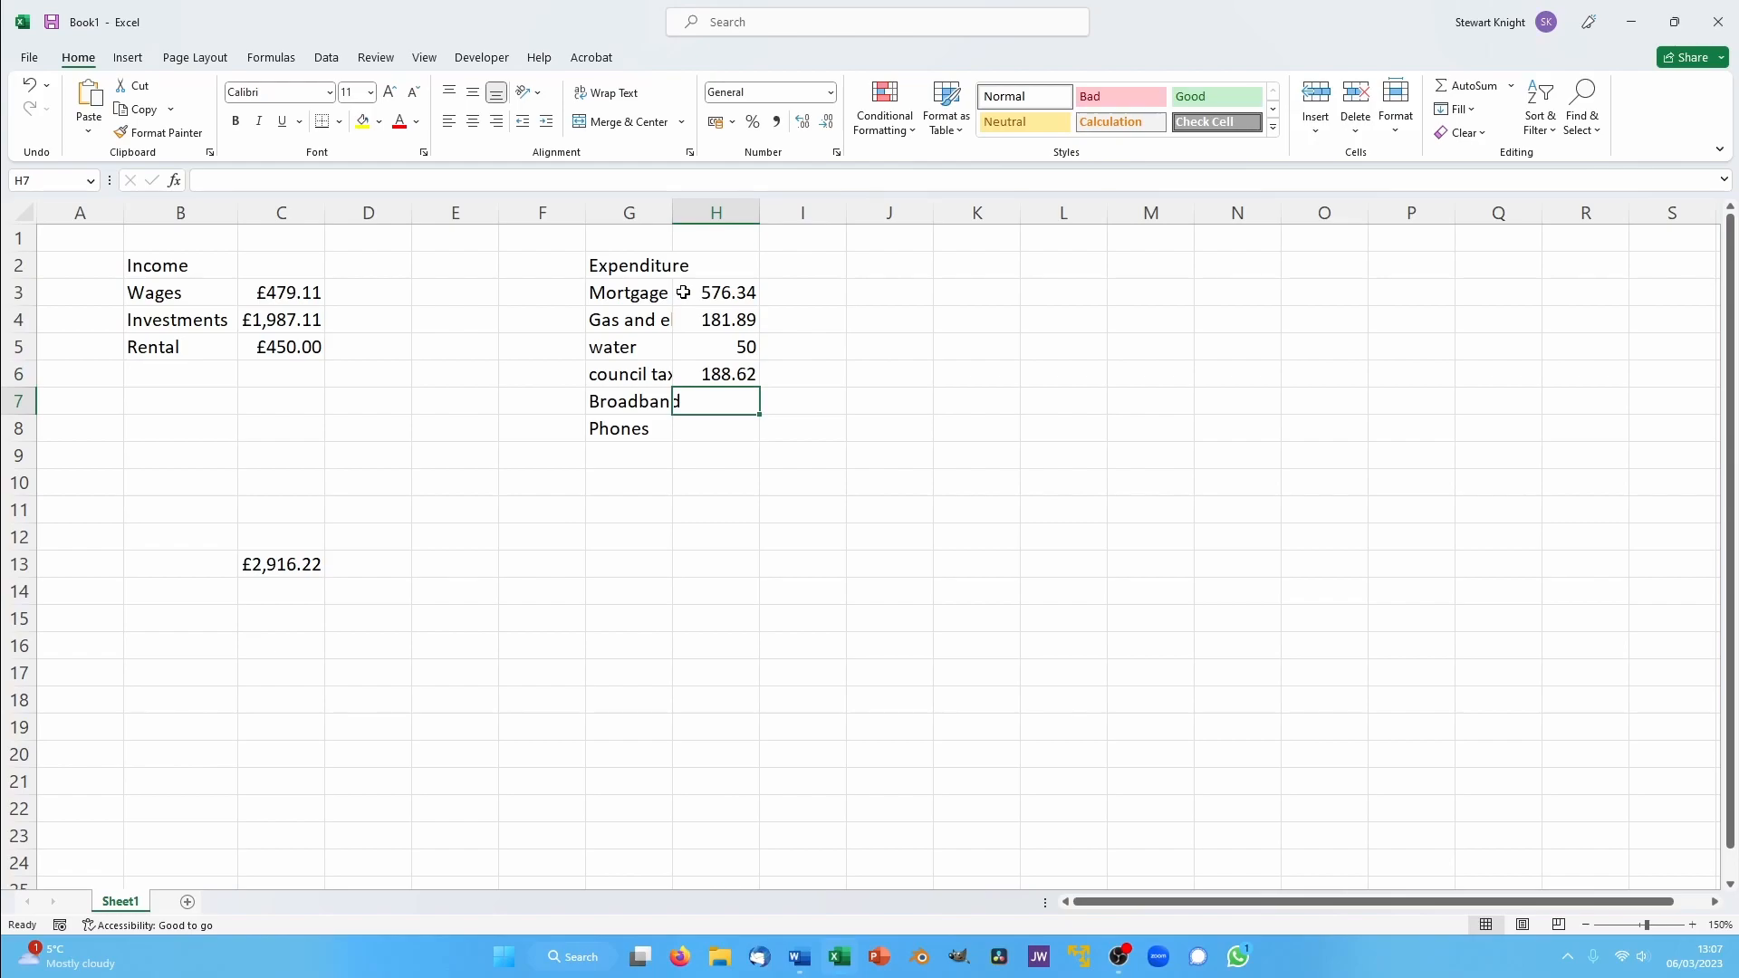
text(60)
key(Return)
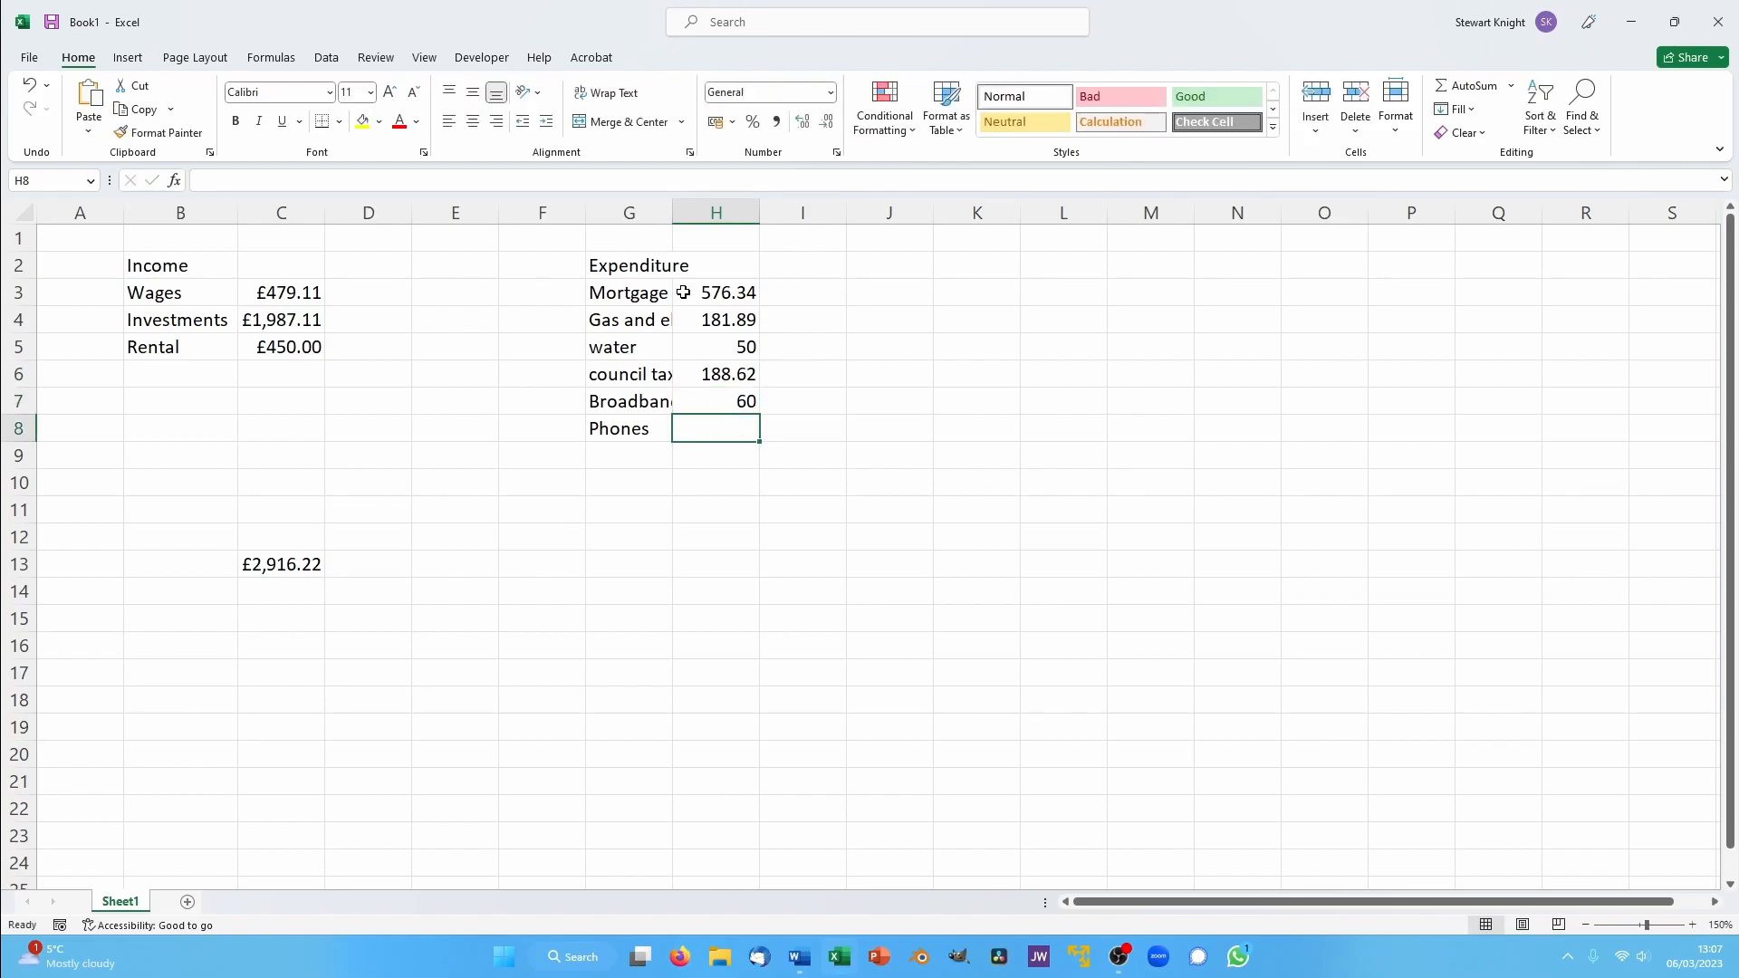
- Enter 127.78 as the phones amount in H8
text(1221.)
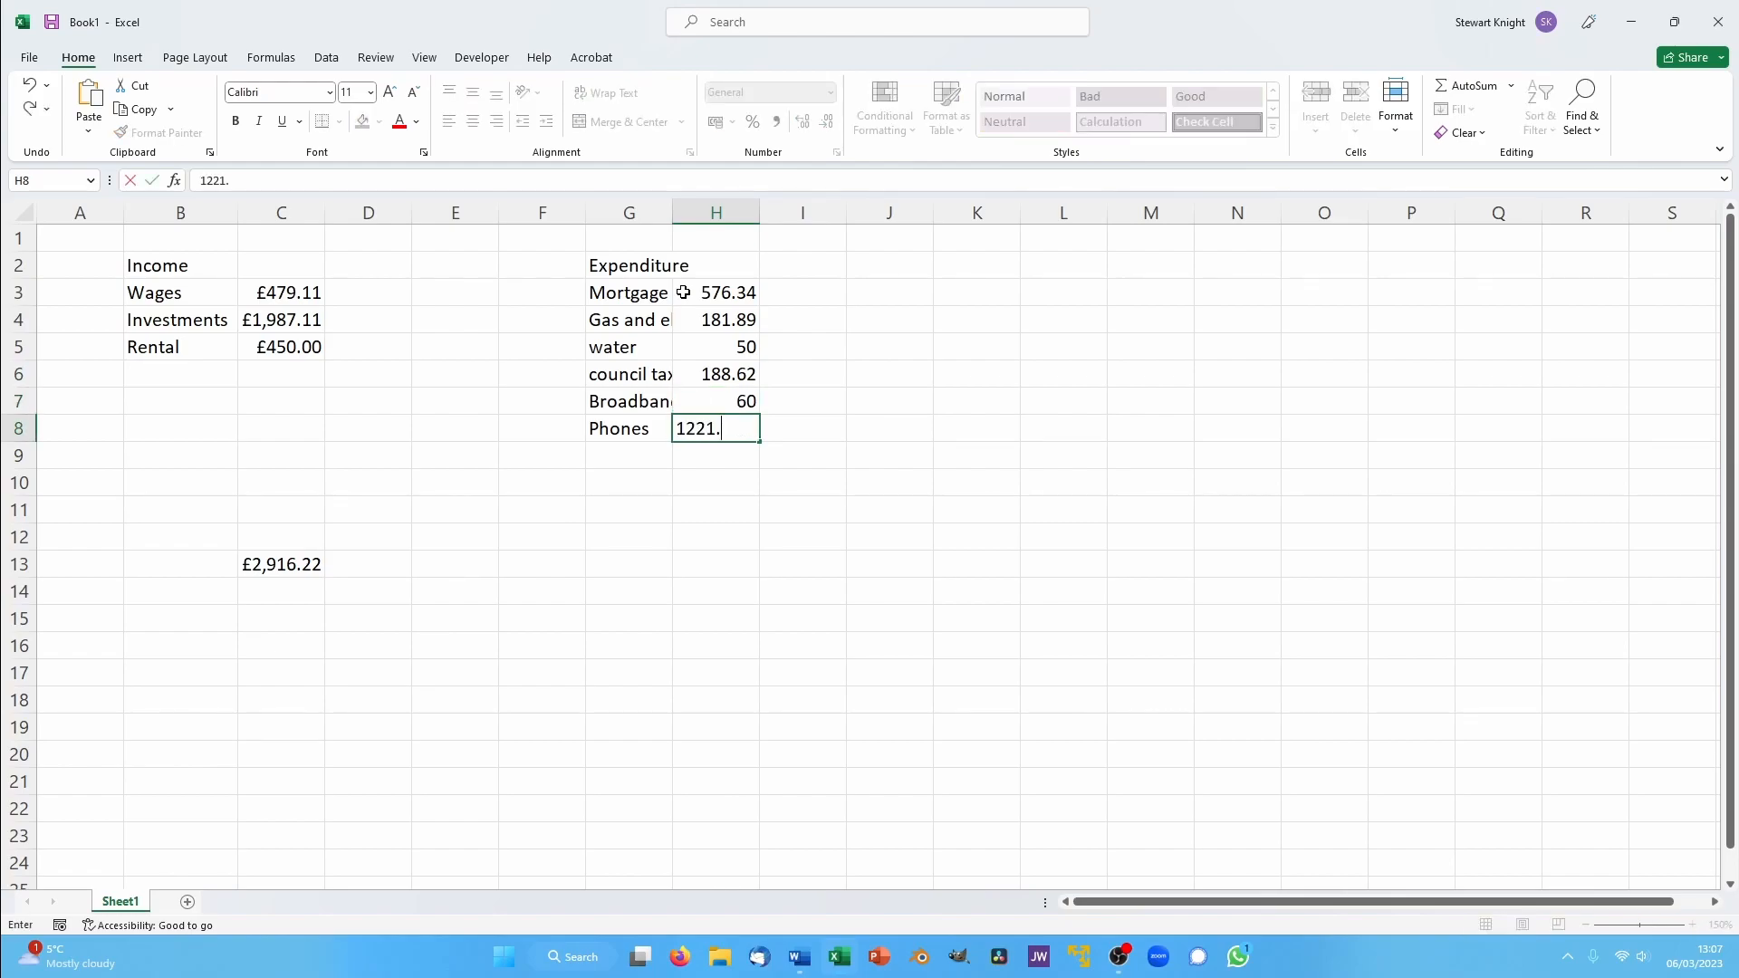
text(78)
key(BackSpace)
key(BackSpace)
key(BackSpace)
key(BackSpace)
key(BackSpace)
text(7.78)
key(Return)
- Total the expenditure amounts in H13 with AutoSum, and format H3 to H13 as Currency
click(685, 293)
drag(700, 294, 710, 567)
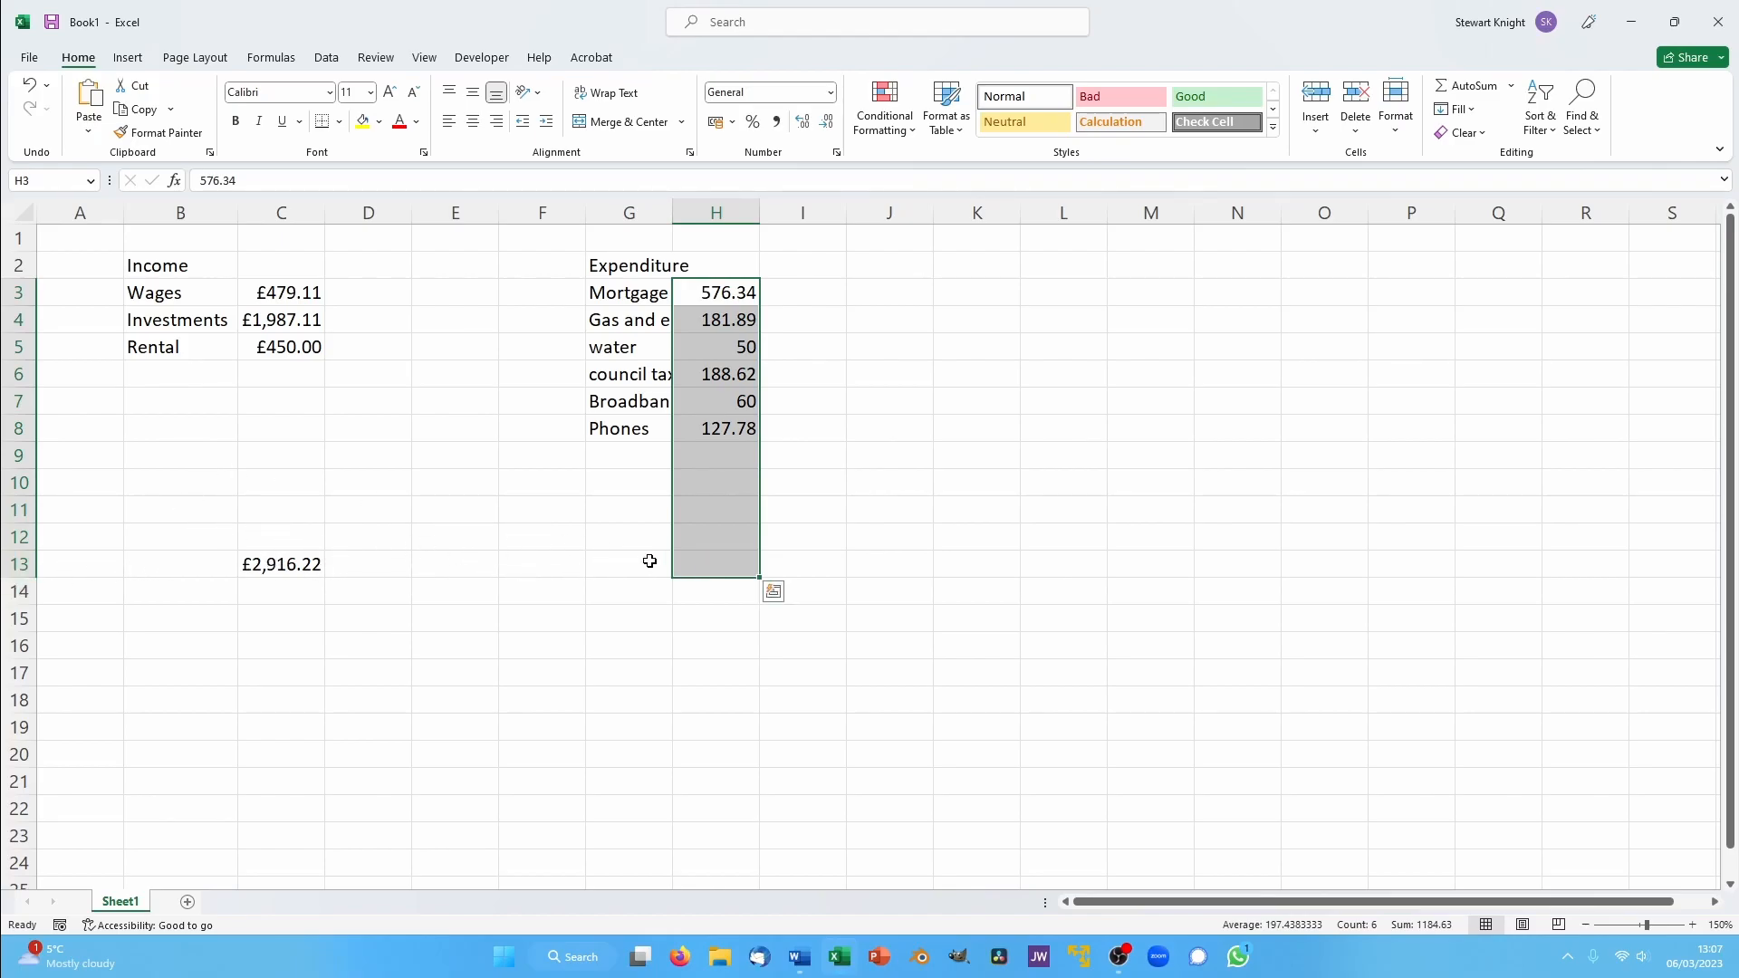
click(1464, 86)
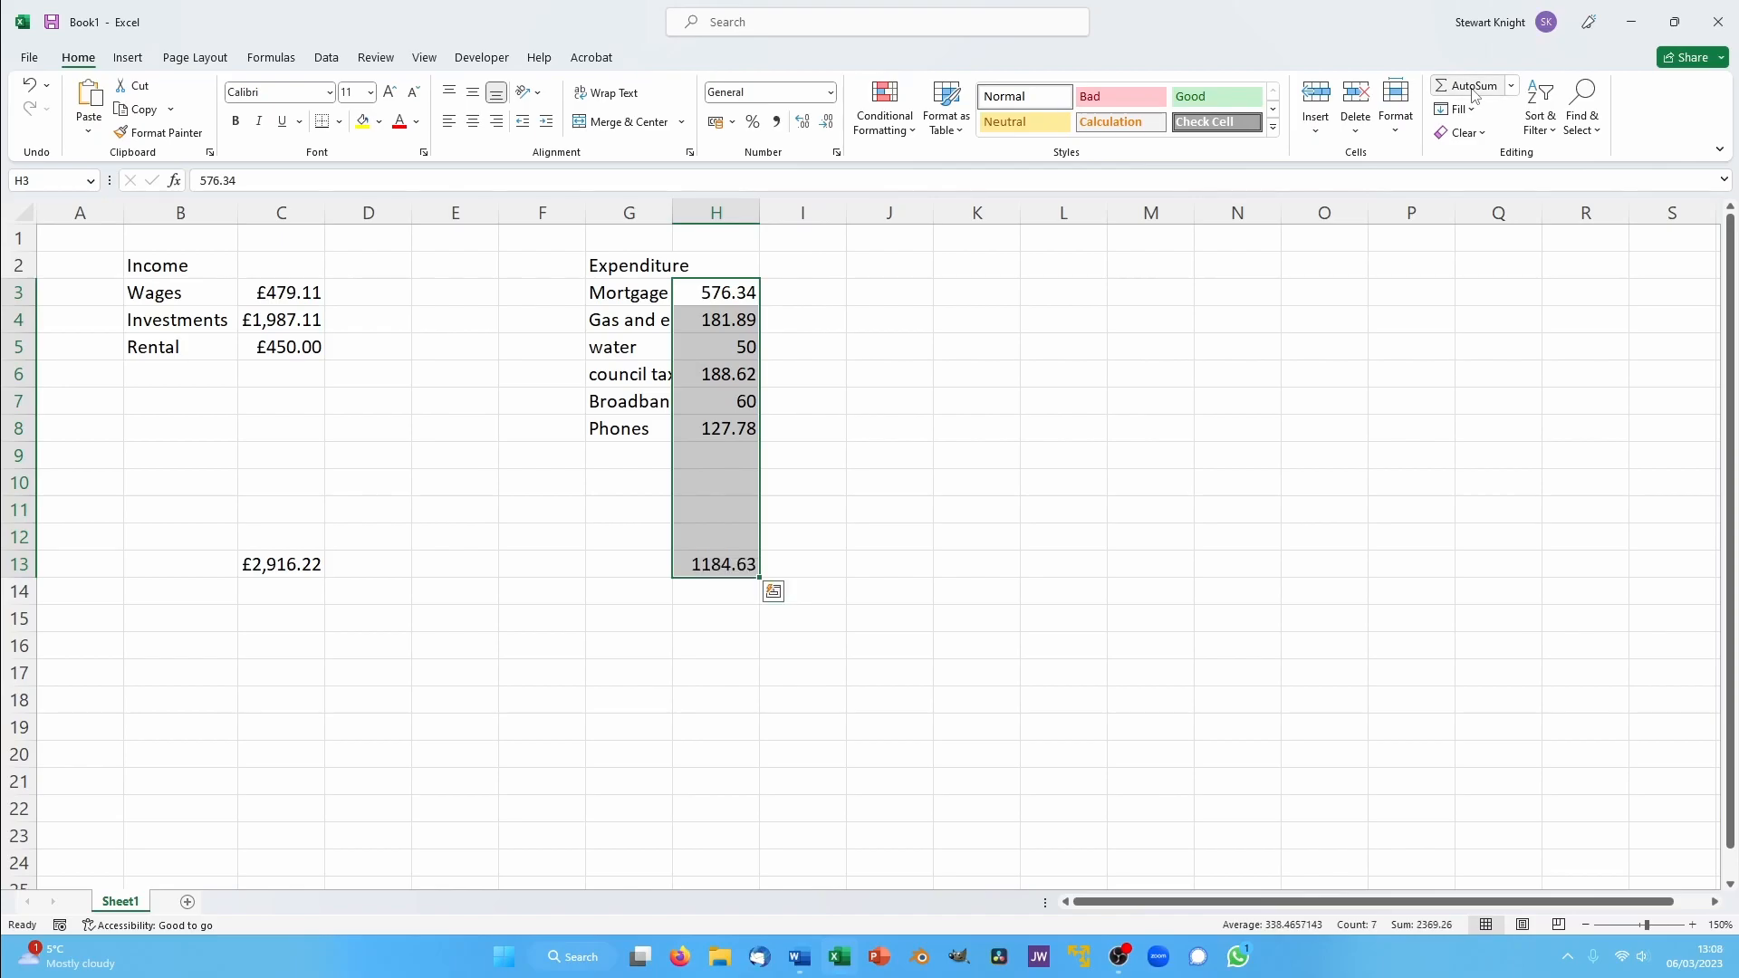
click(829, 93)
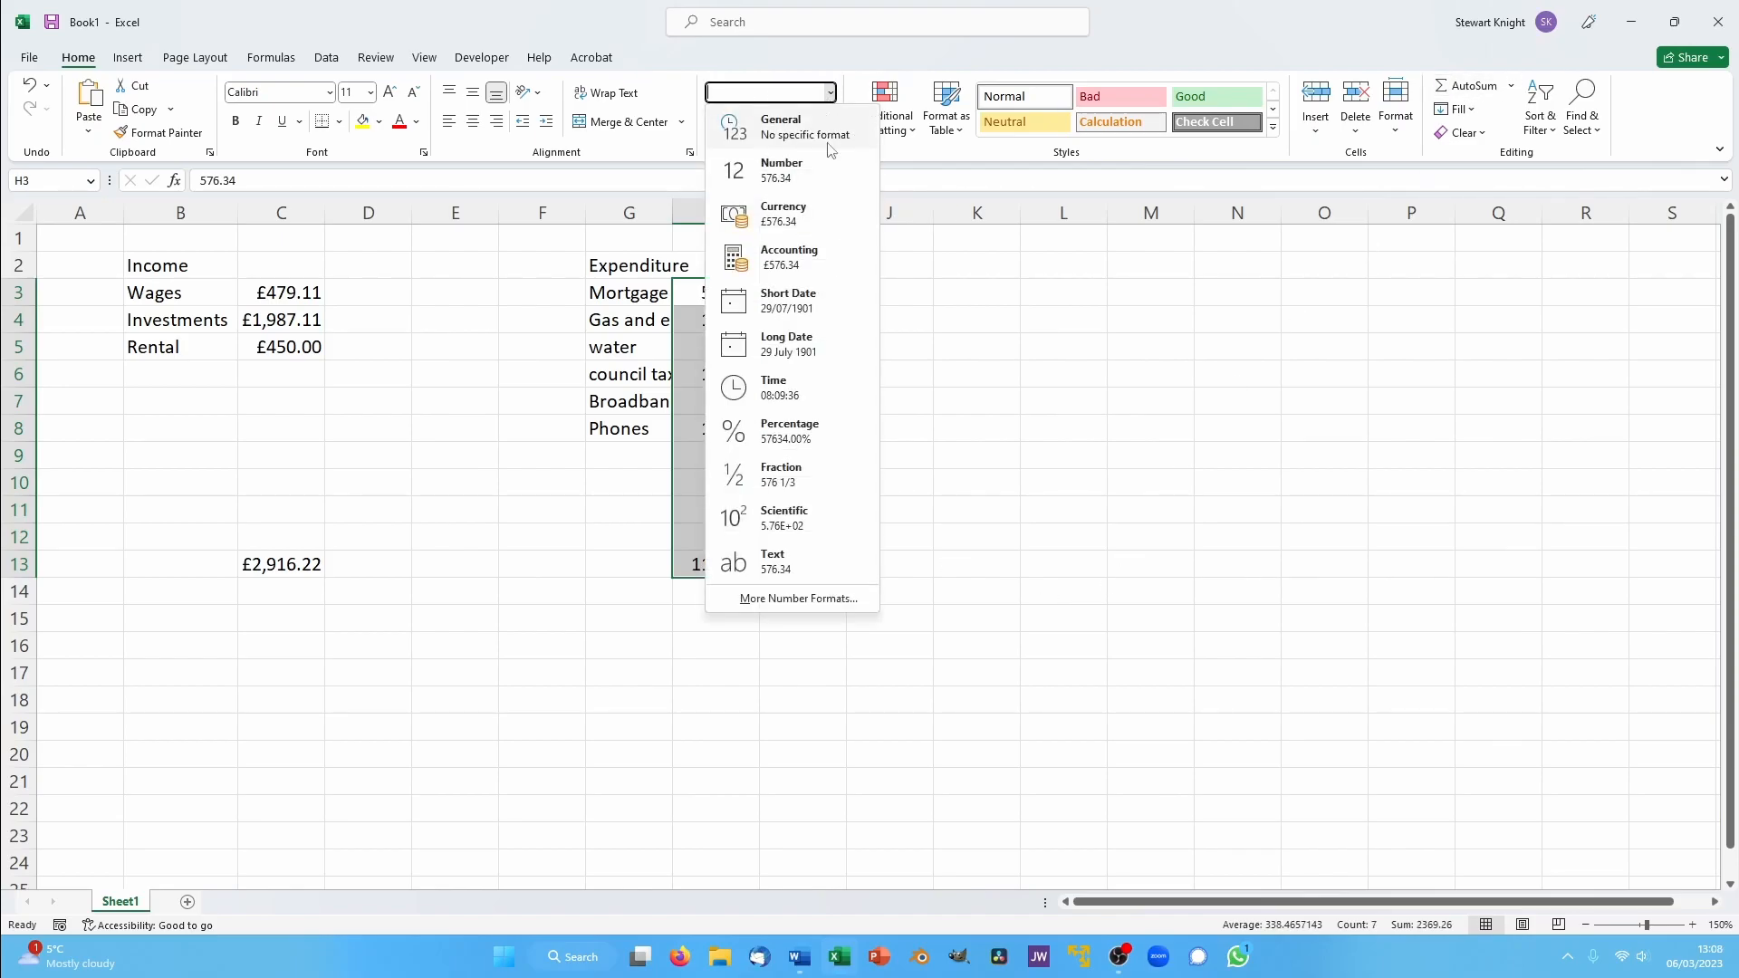
click(832, 223)
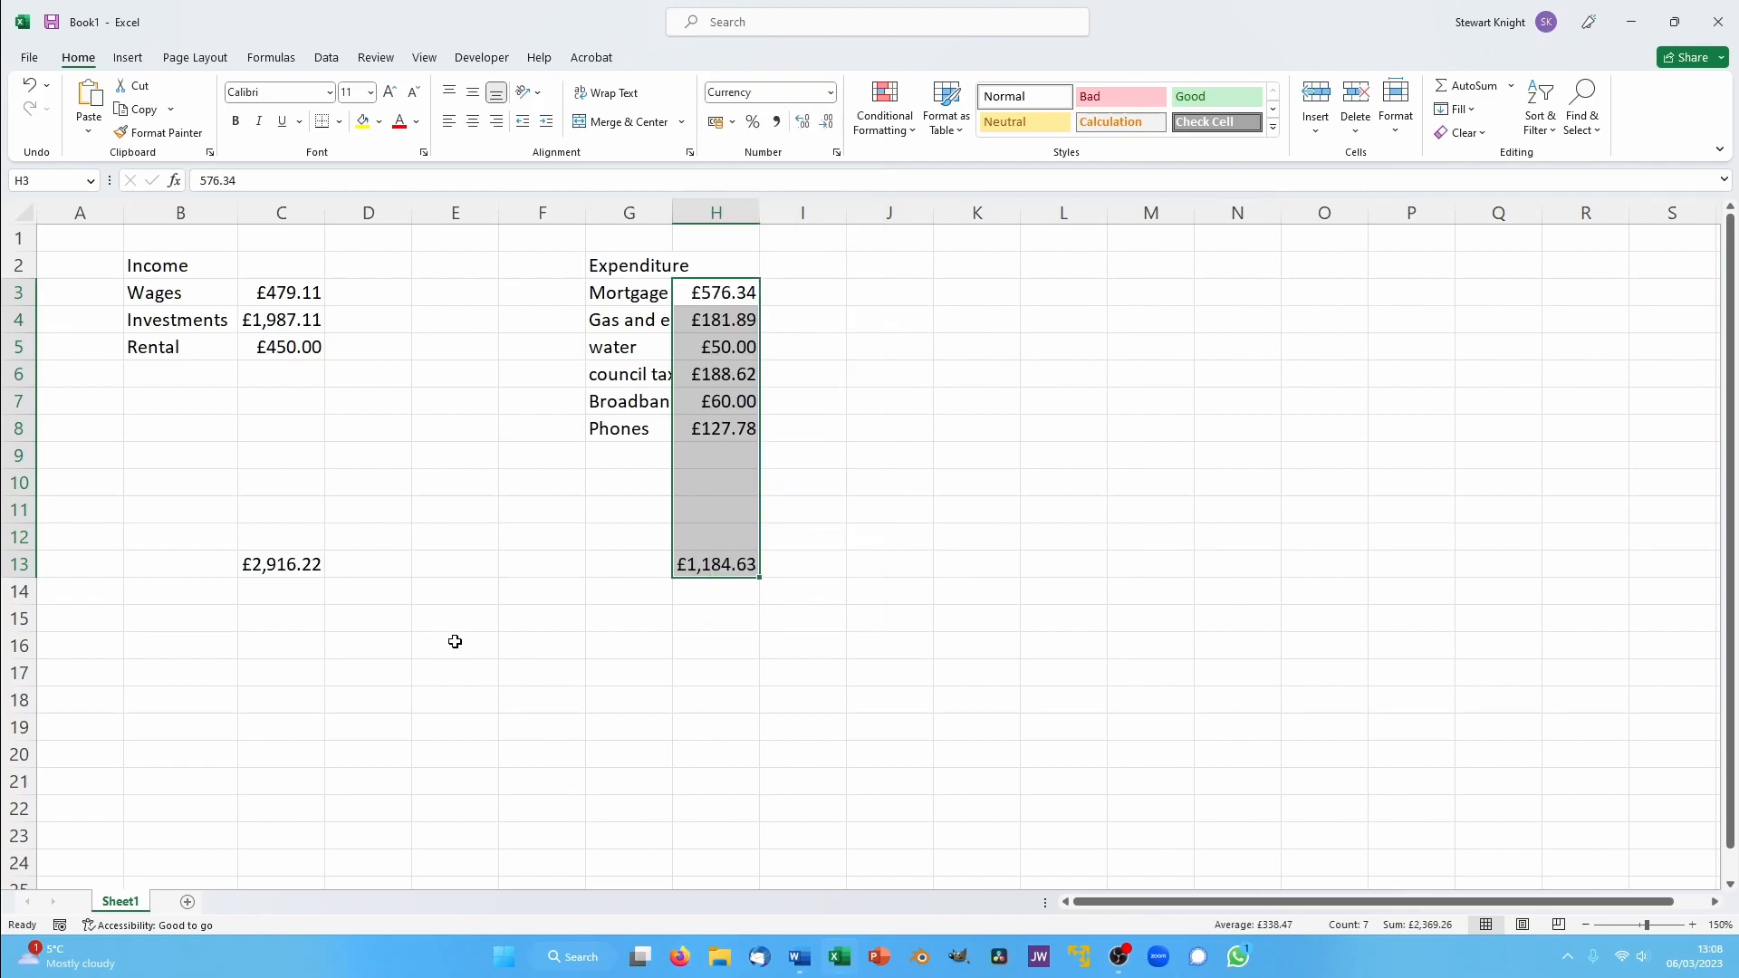
- Label cell E15 as Beer money
click(436, 616)
text(B)
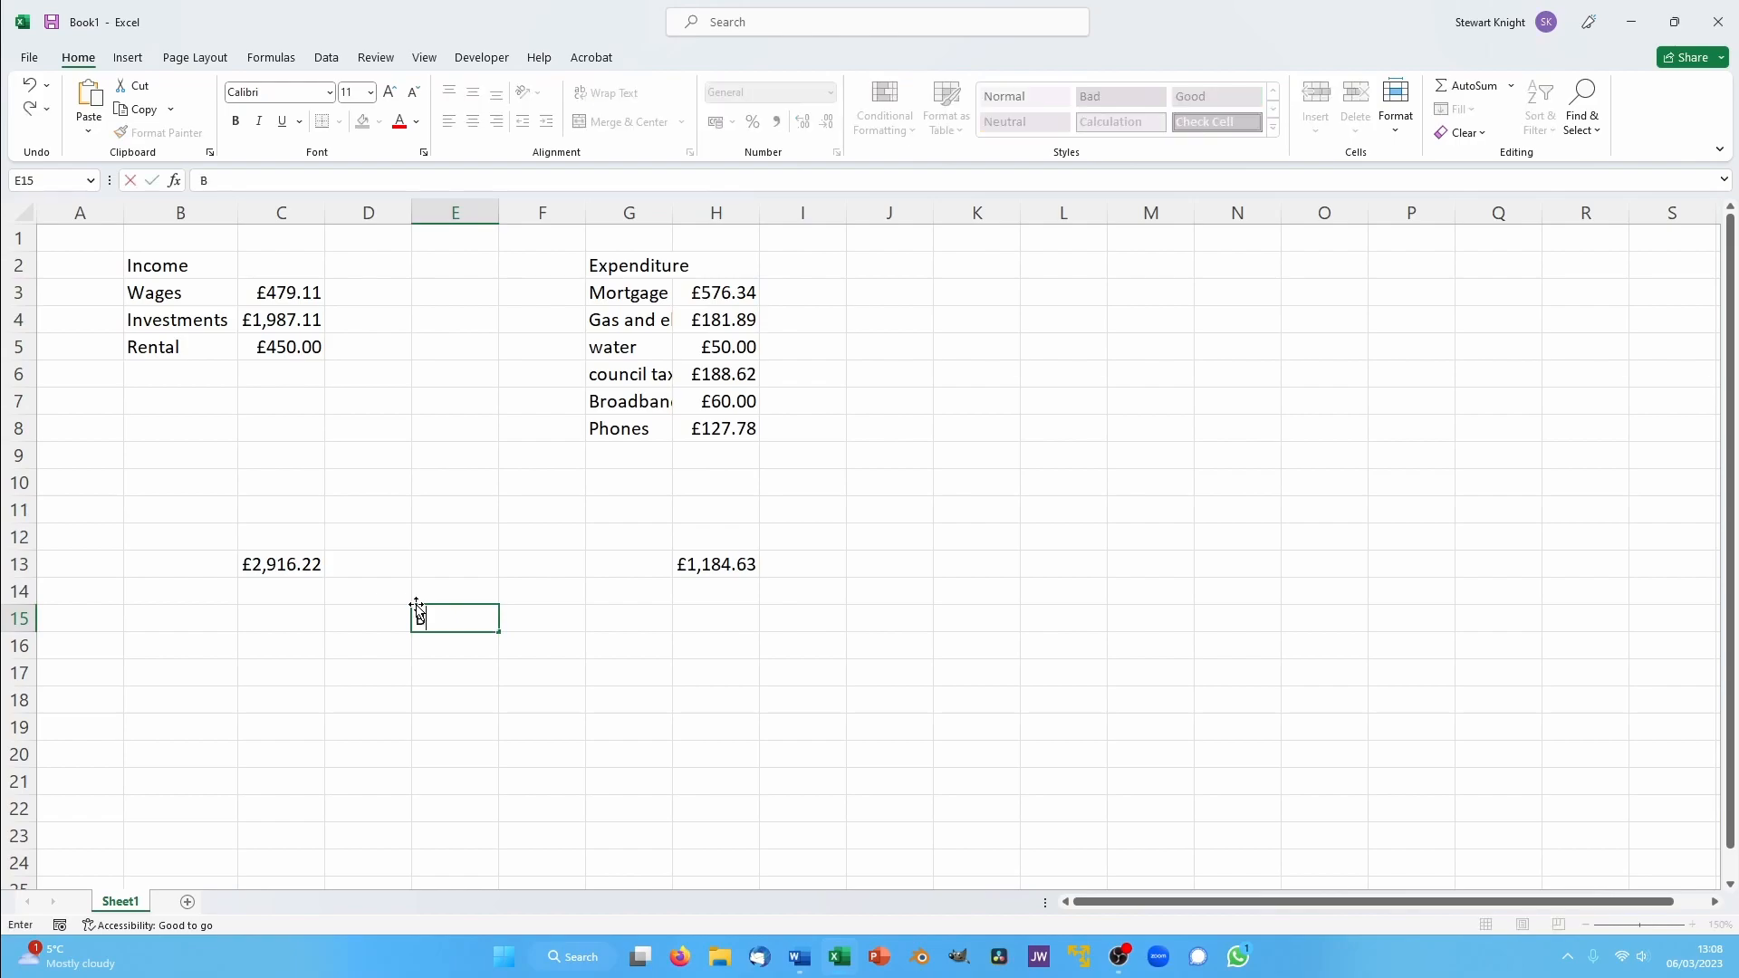
text(eer money)
click(571, 617)
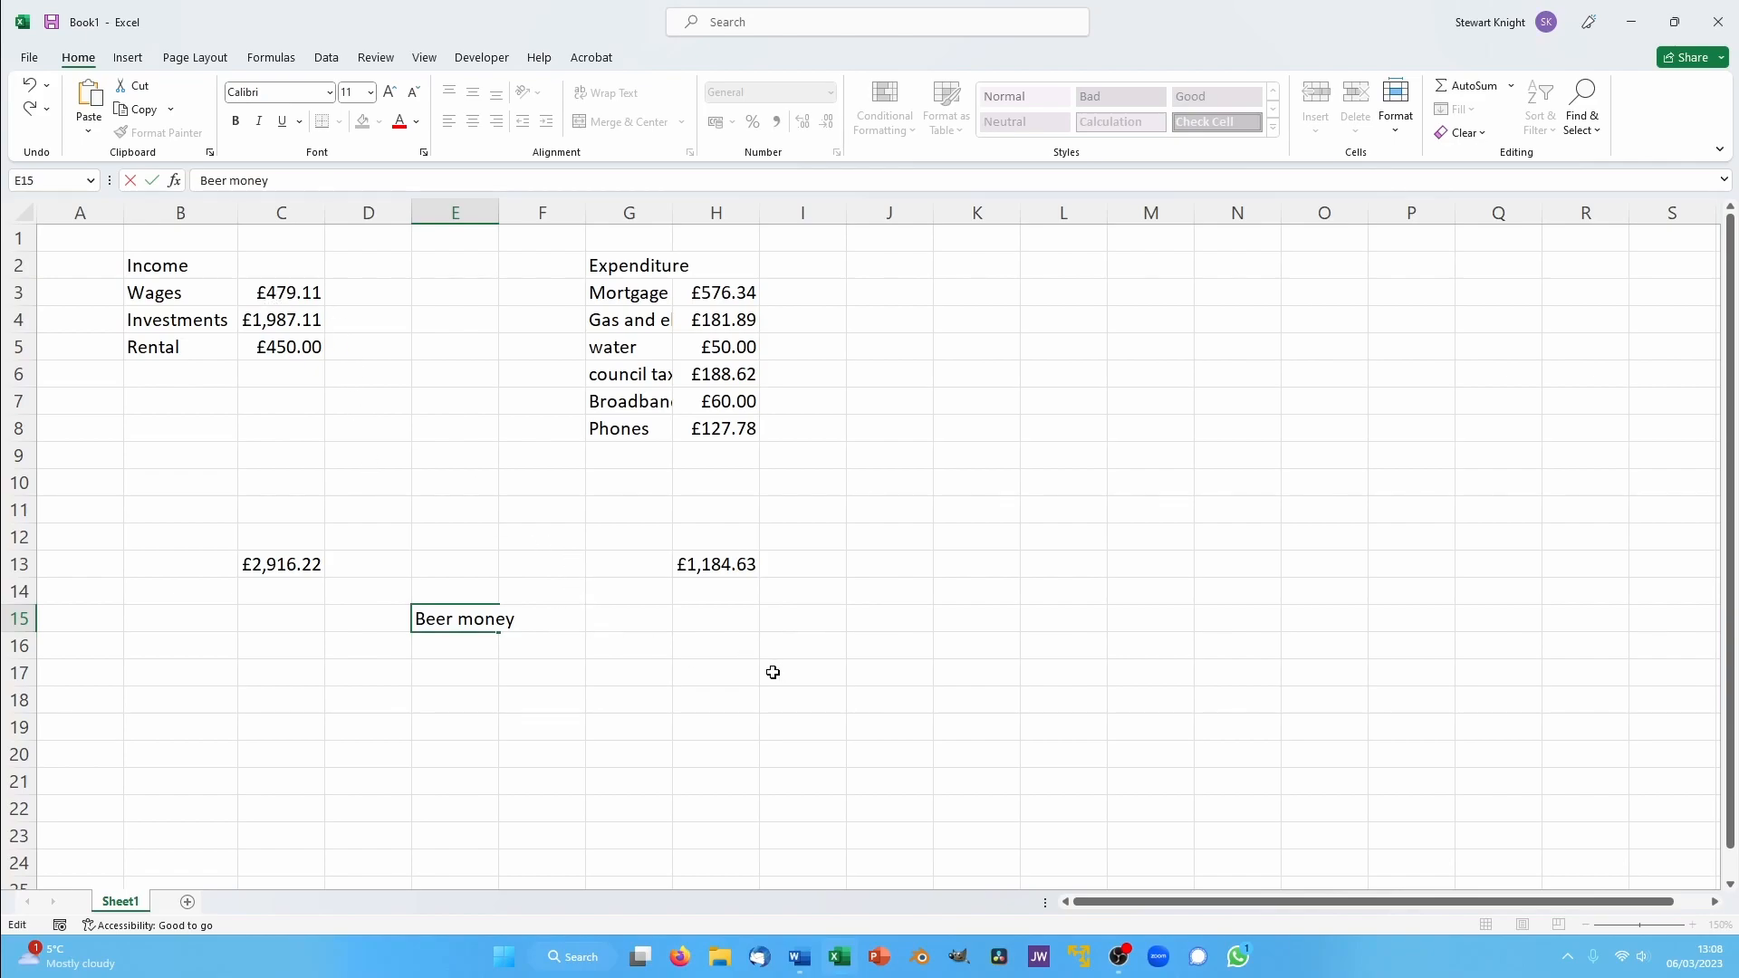
key(Return)
- Calculate the beer money in F15 as total income minus total expenditure with the formula =C13-H13
click(563, 620)
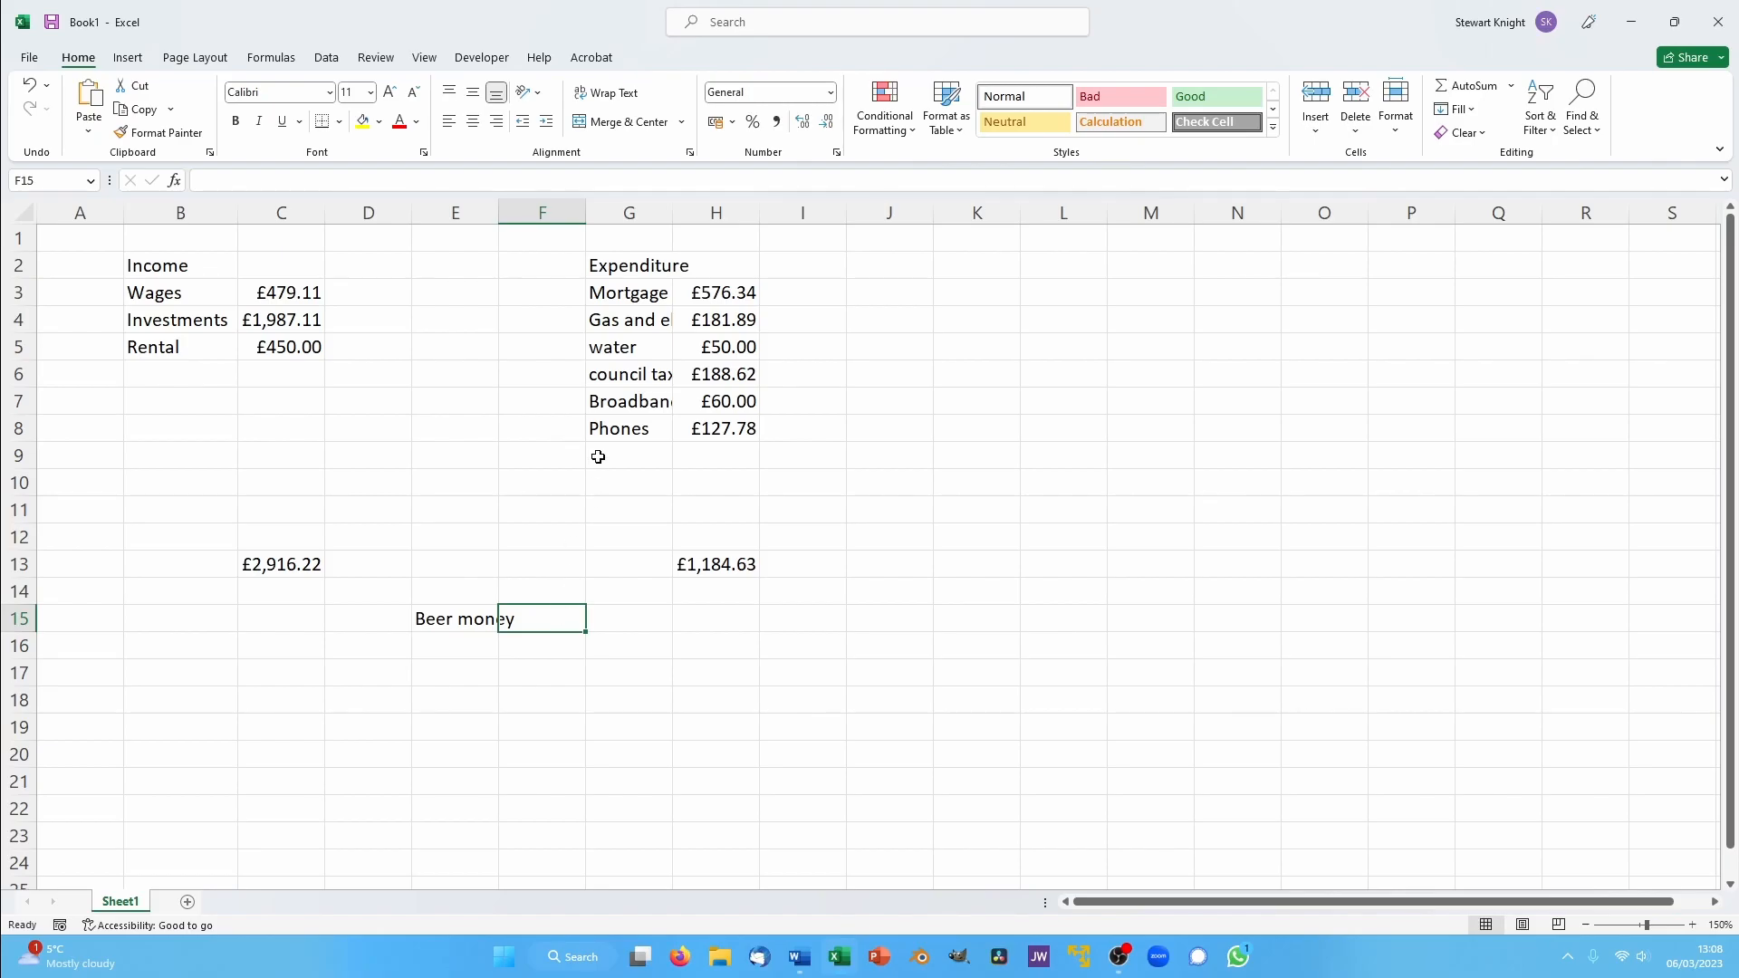
text(=)
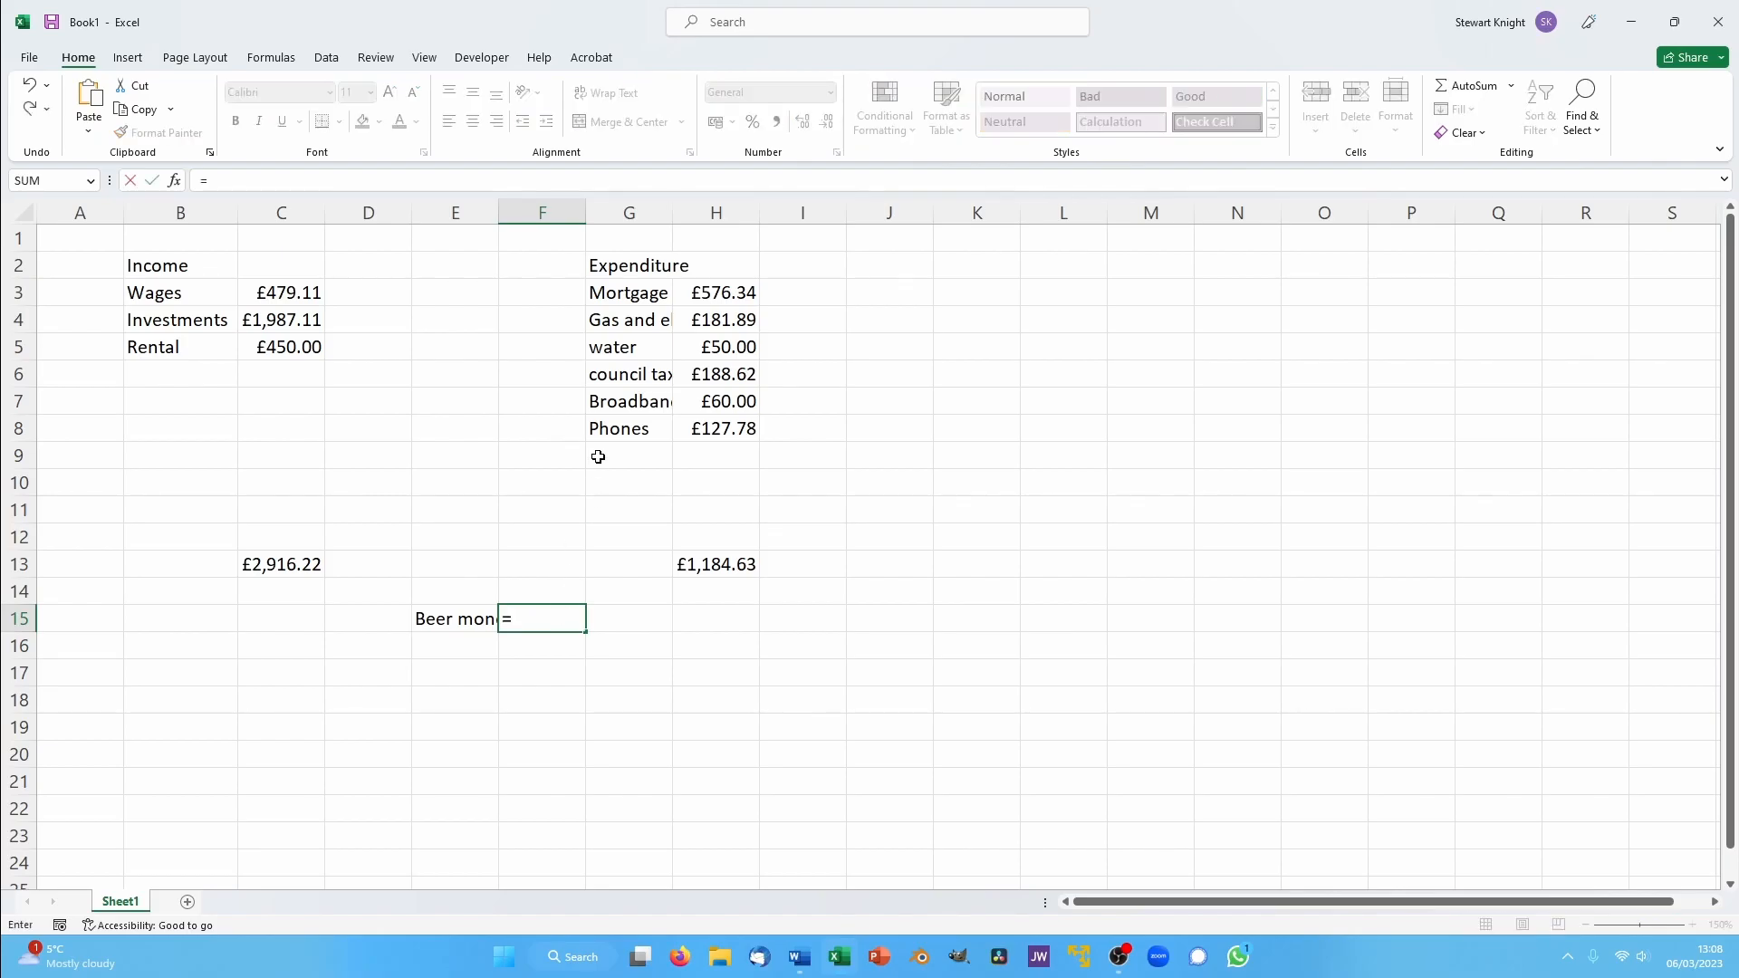
click(283, 564)
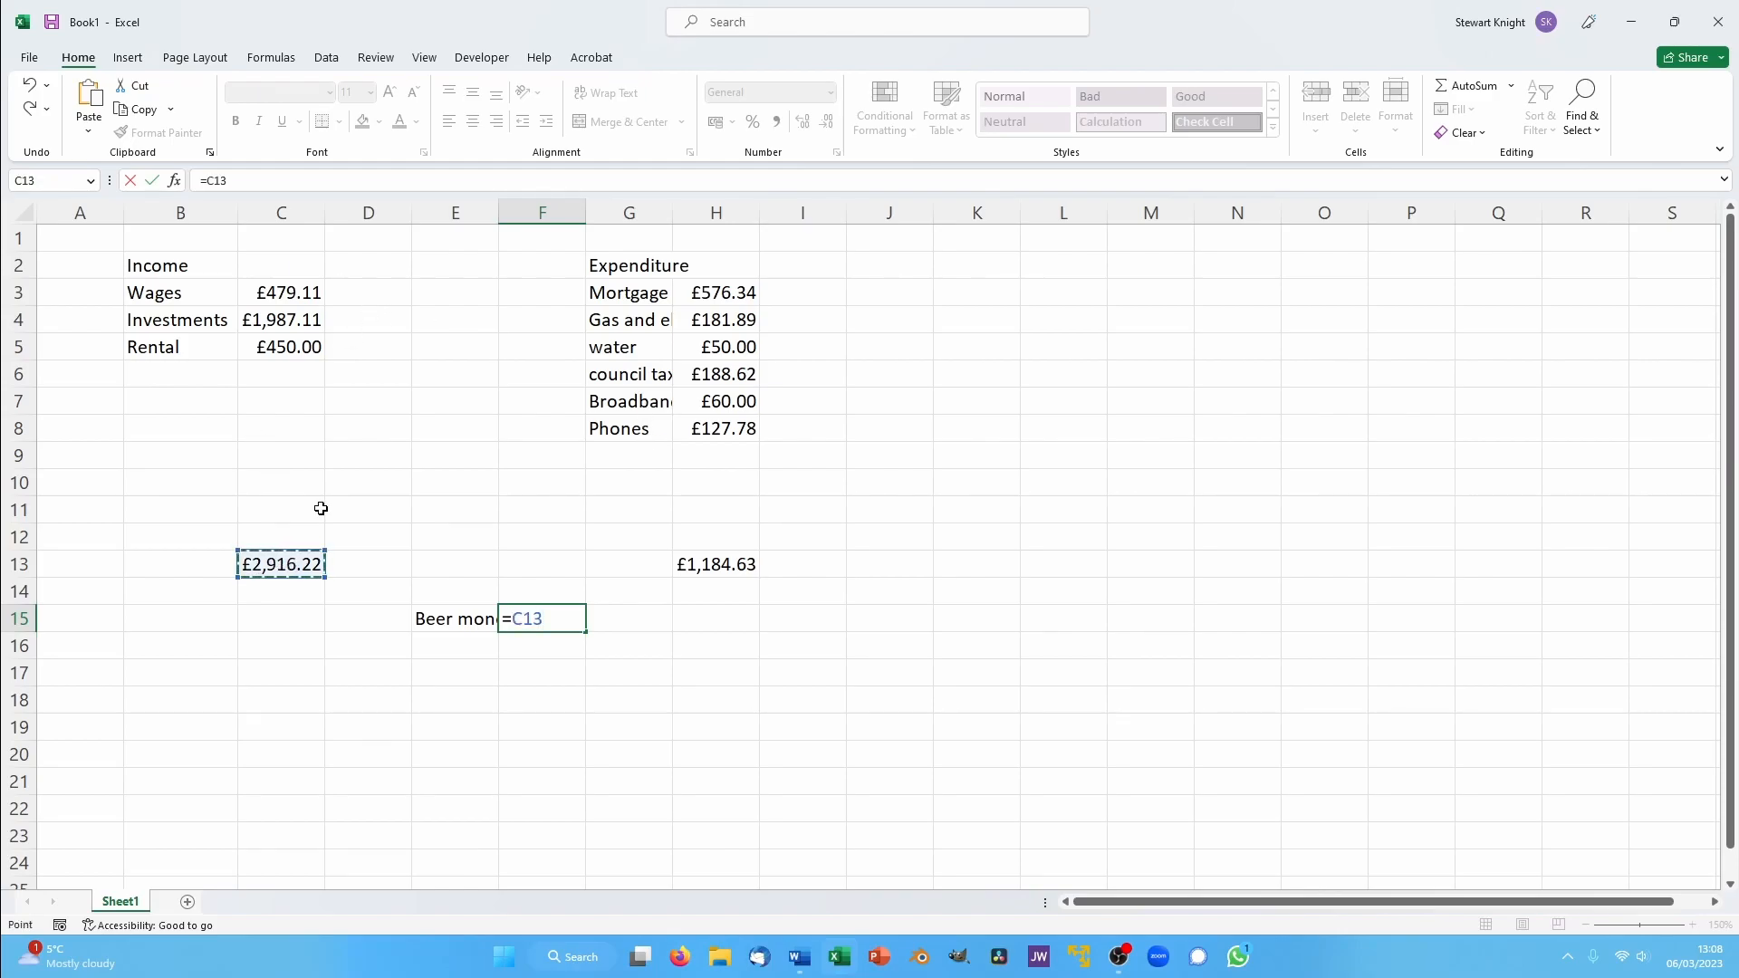
text(-)
click(739, 564)
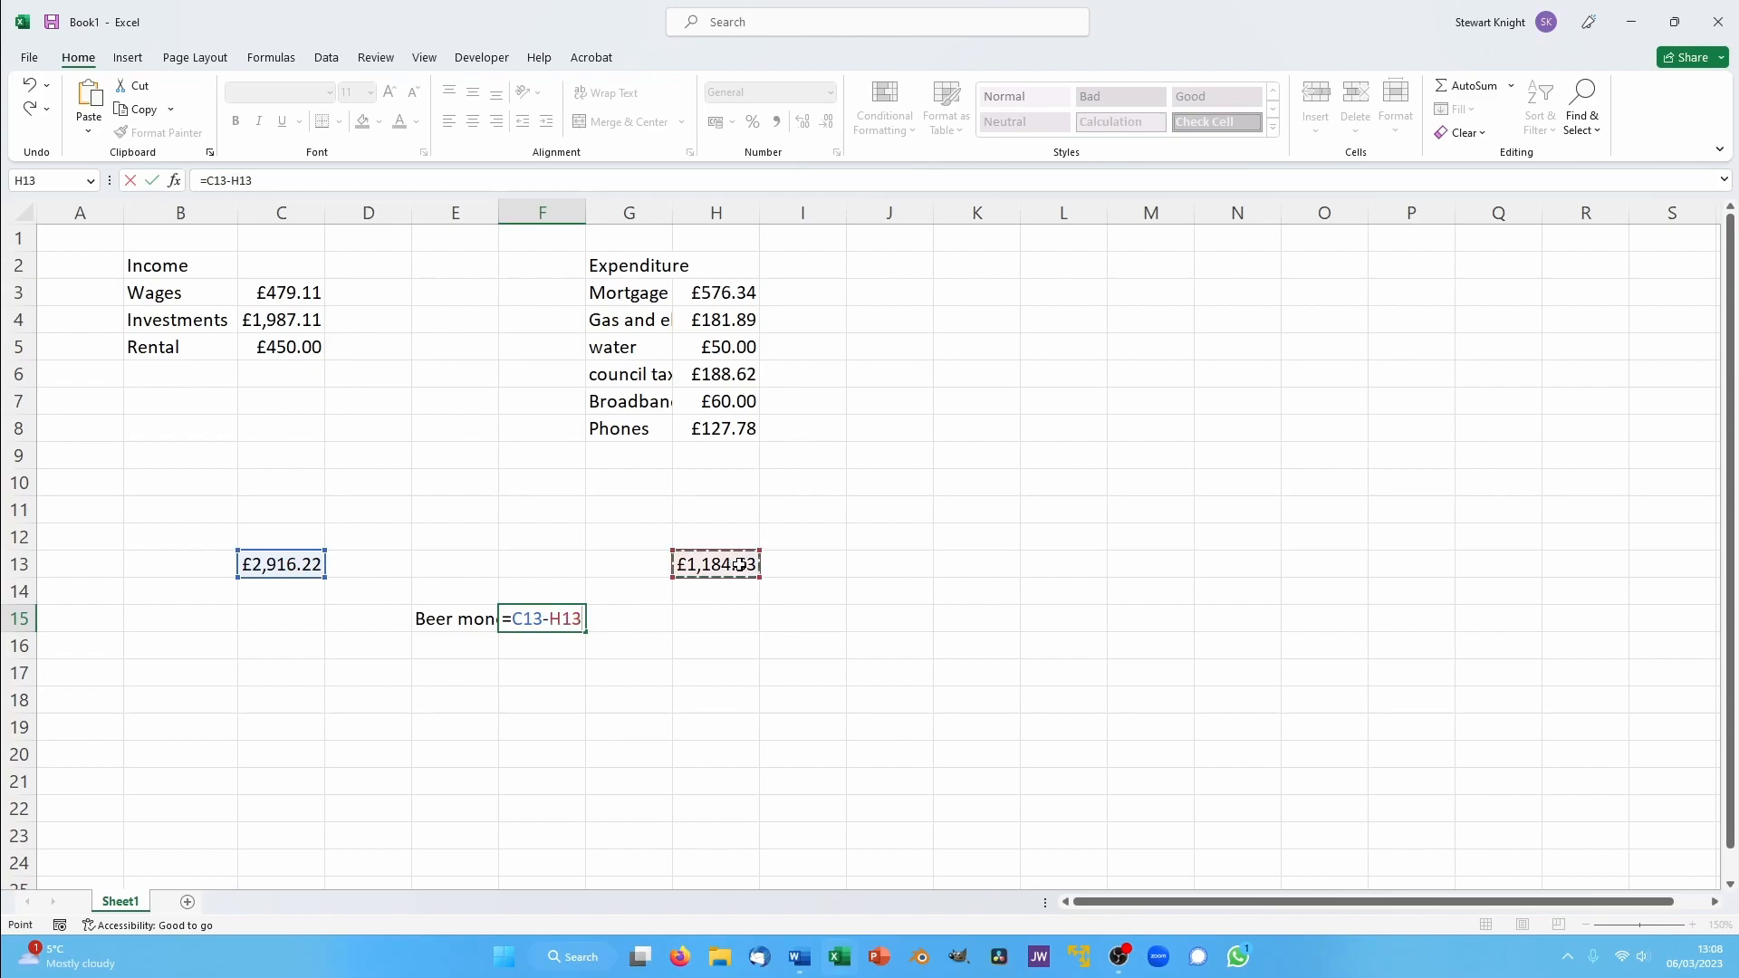
key(Return)
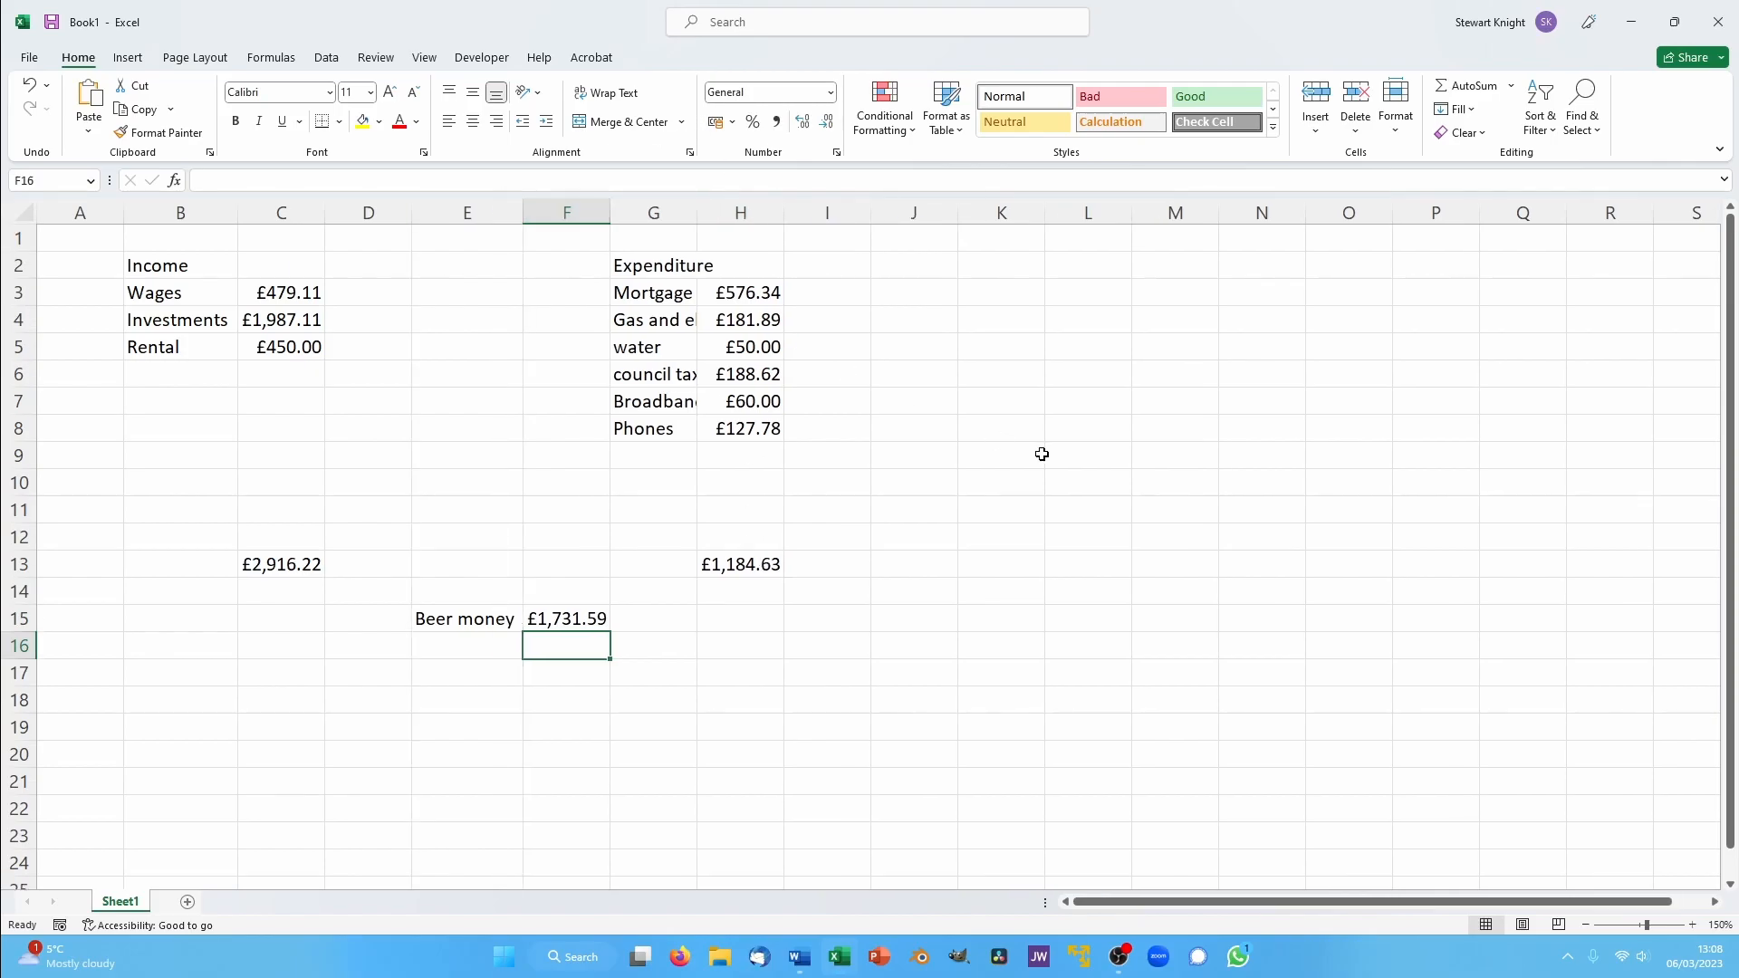
- Add a Car repair expense in row 9, with the label in G9 and 2,000 in H9
click(626, 460)
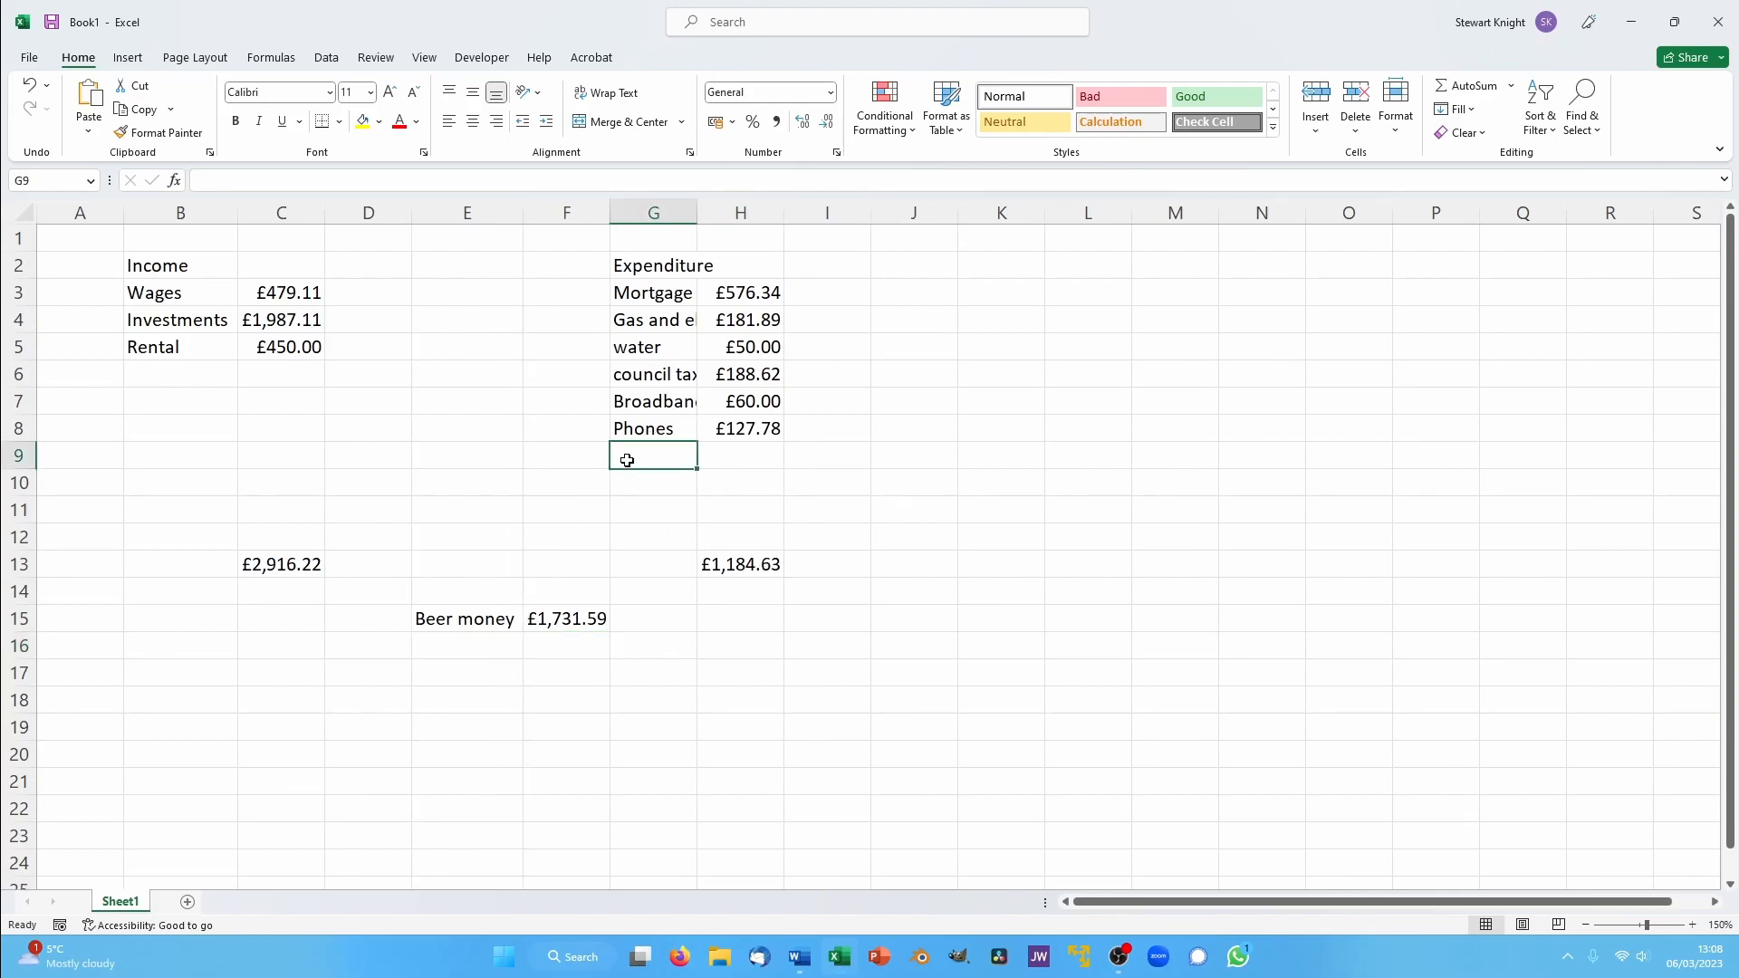
text(Car repair)
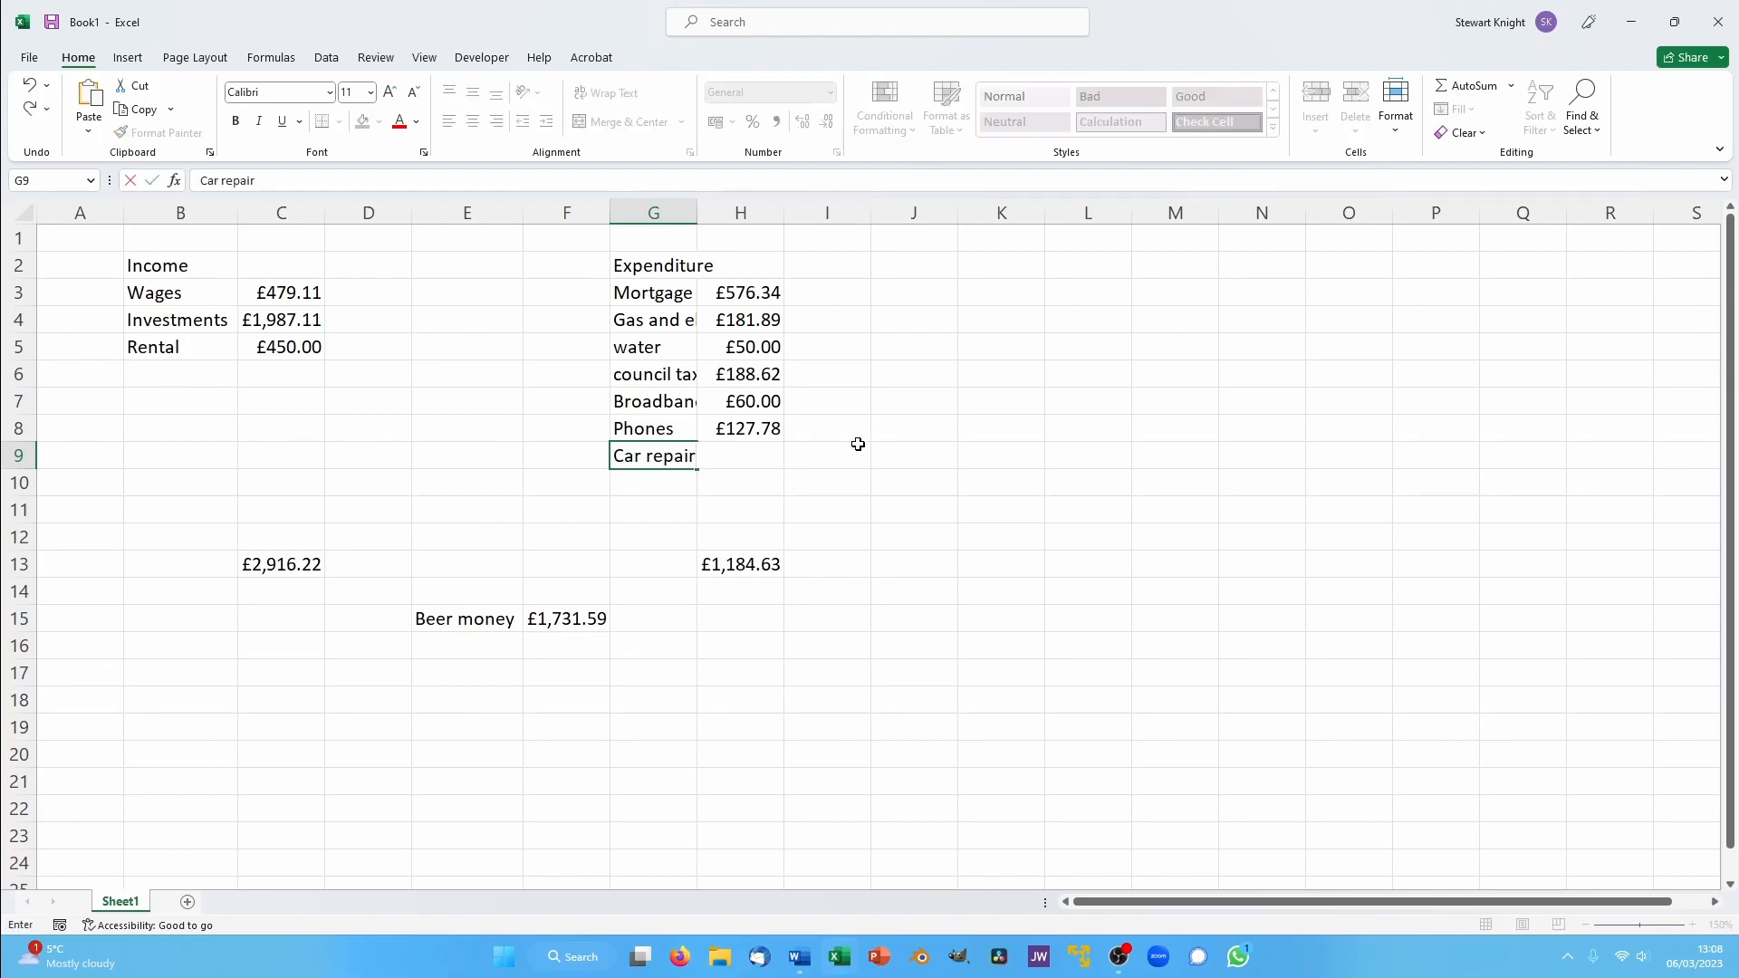
key(Tab)
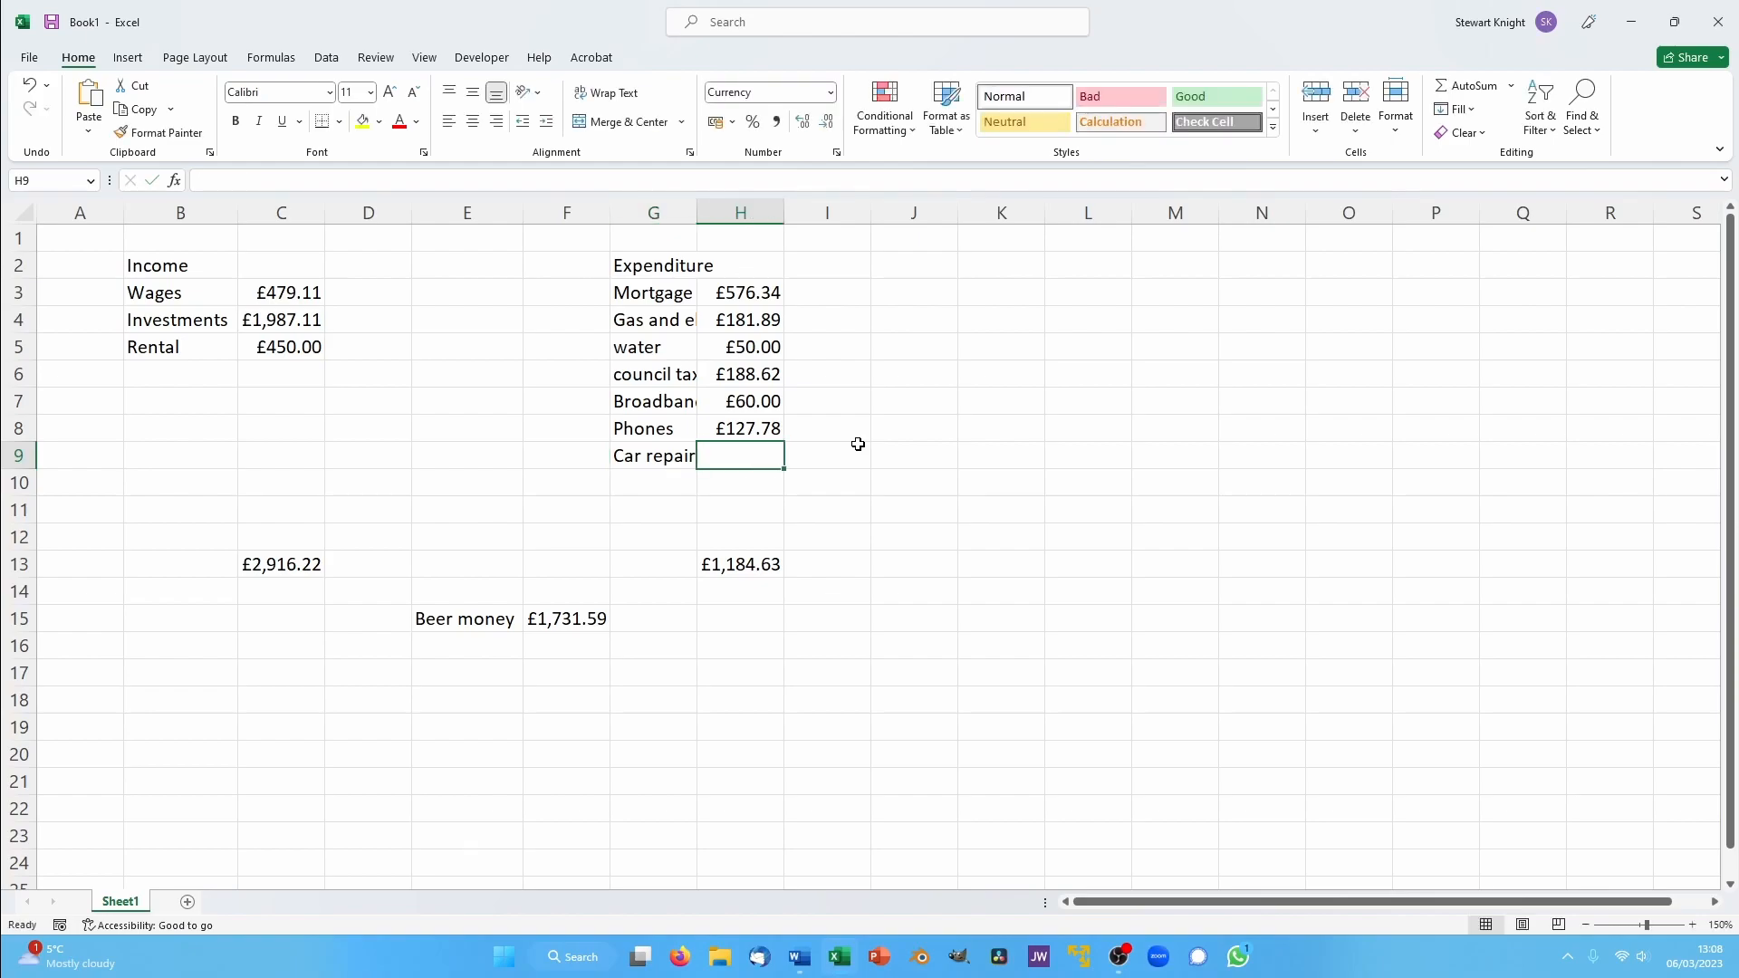
text(2,000)
key(Return)
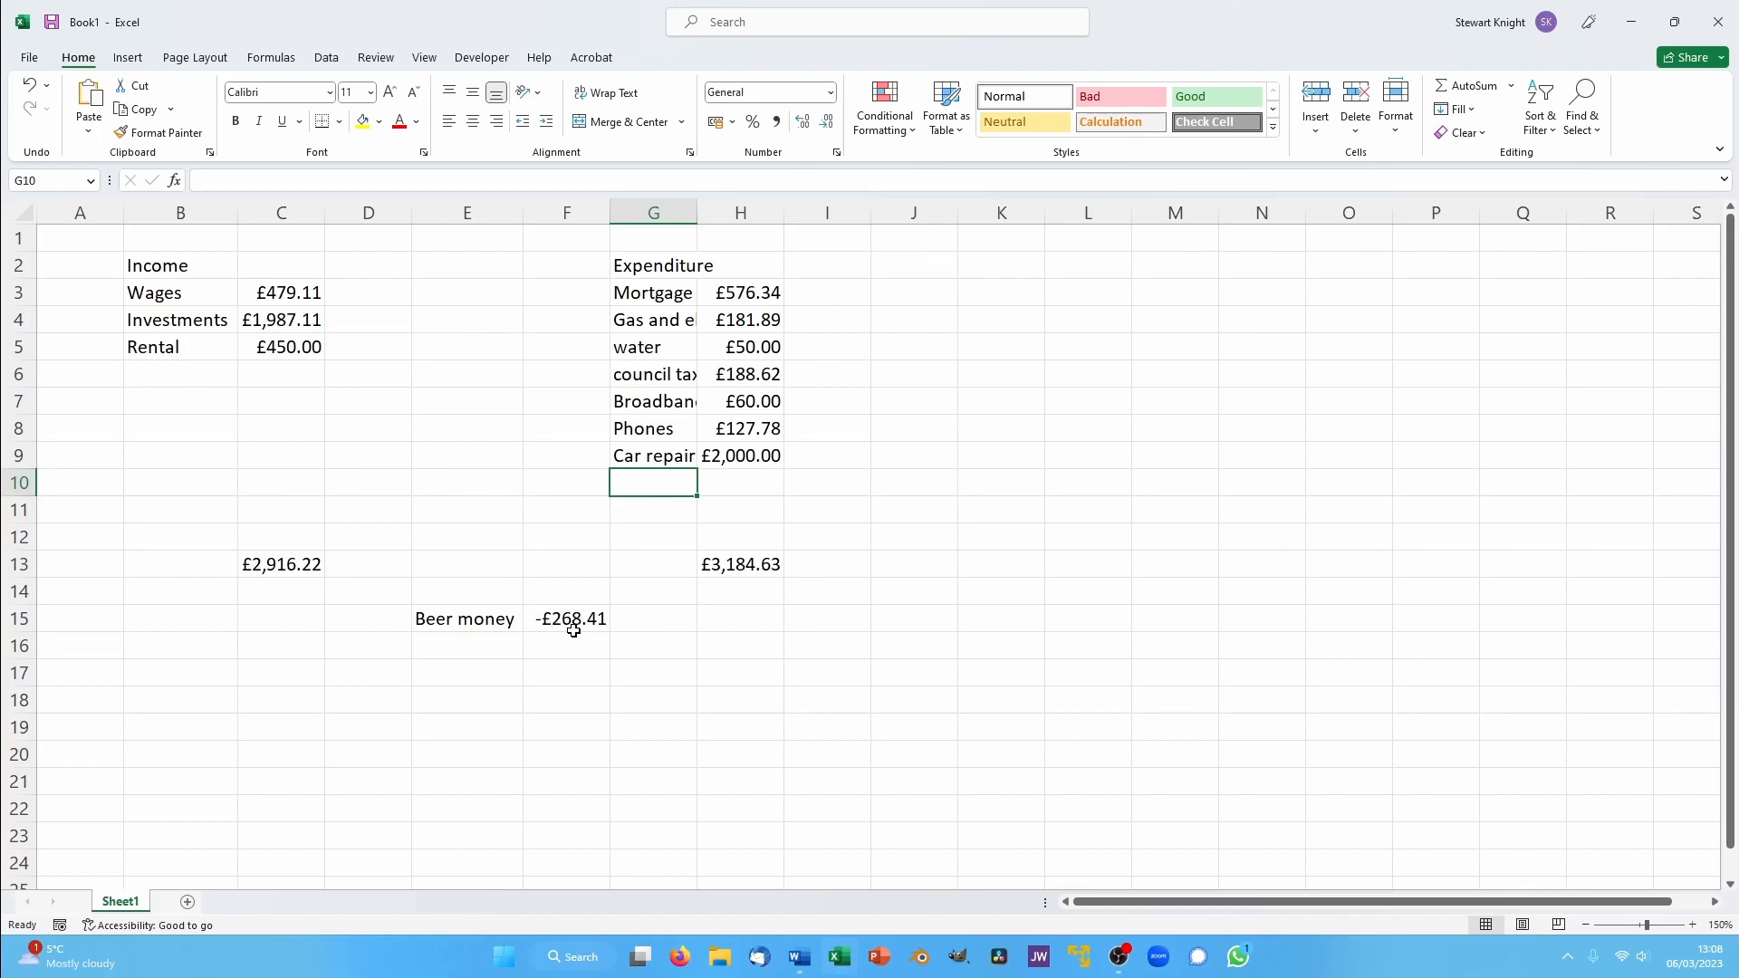
- Clear the car repair amount from H9
click(735, 452)
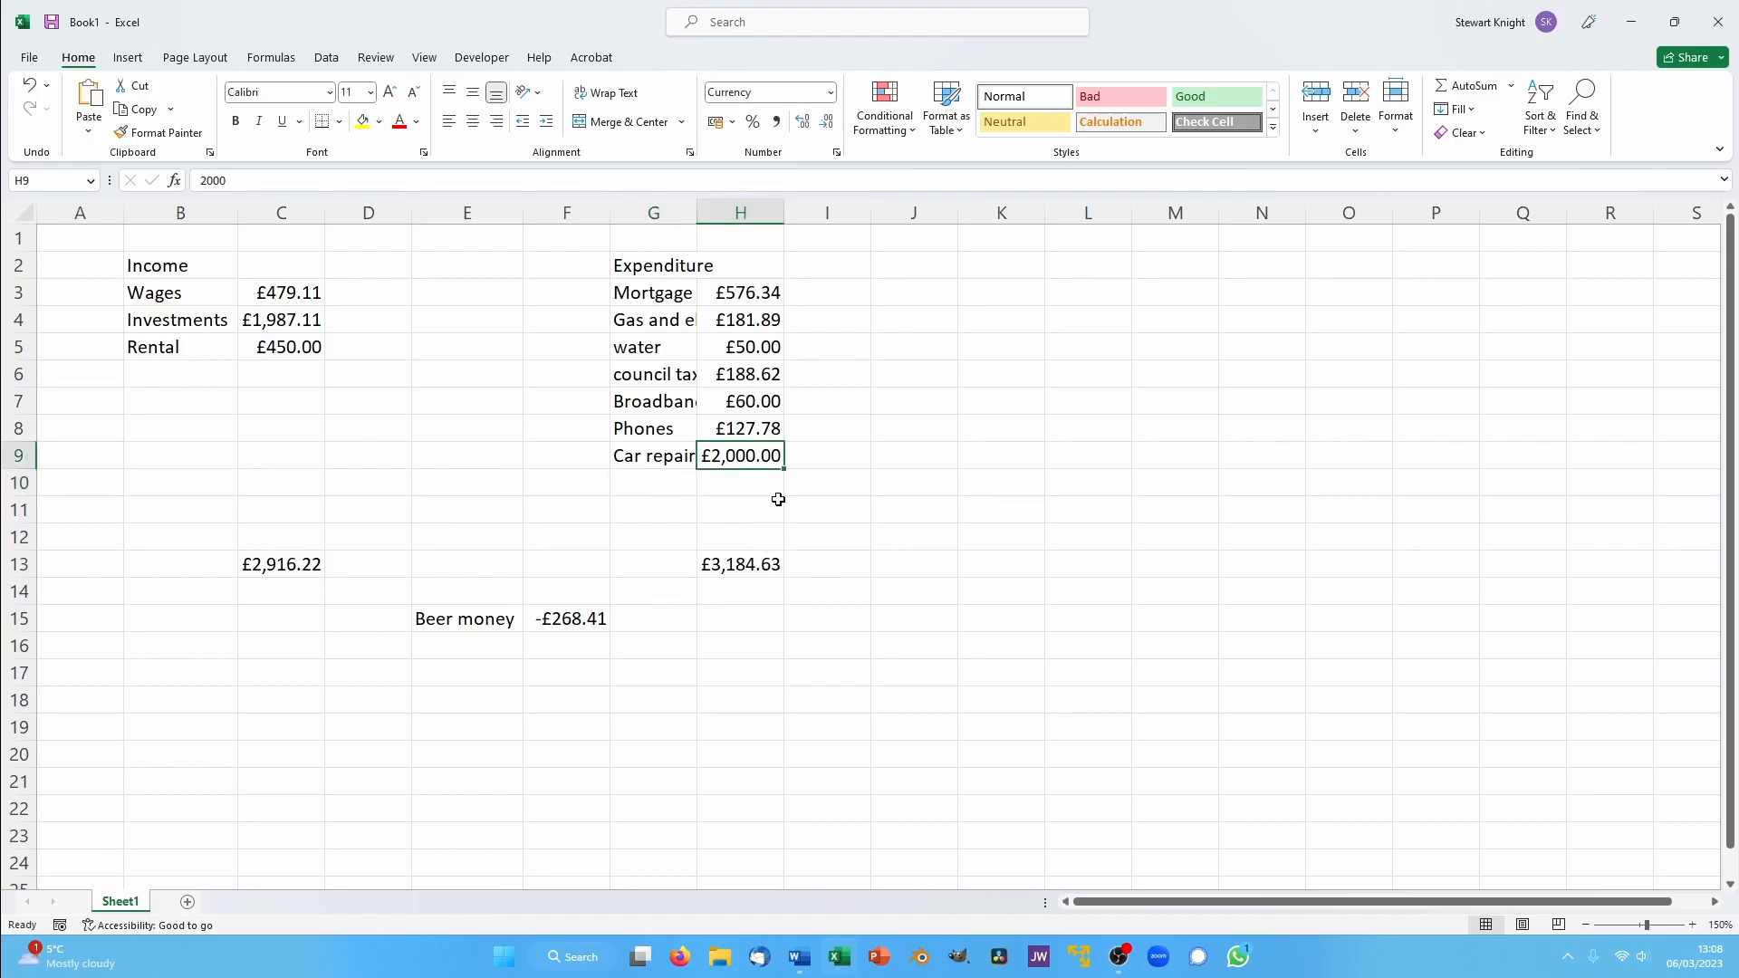
key(BackSpace)
key(Return)
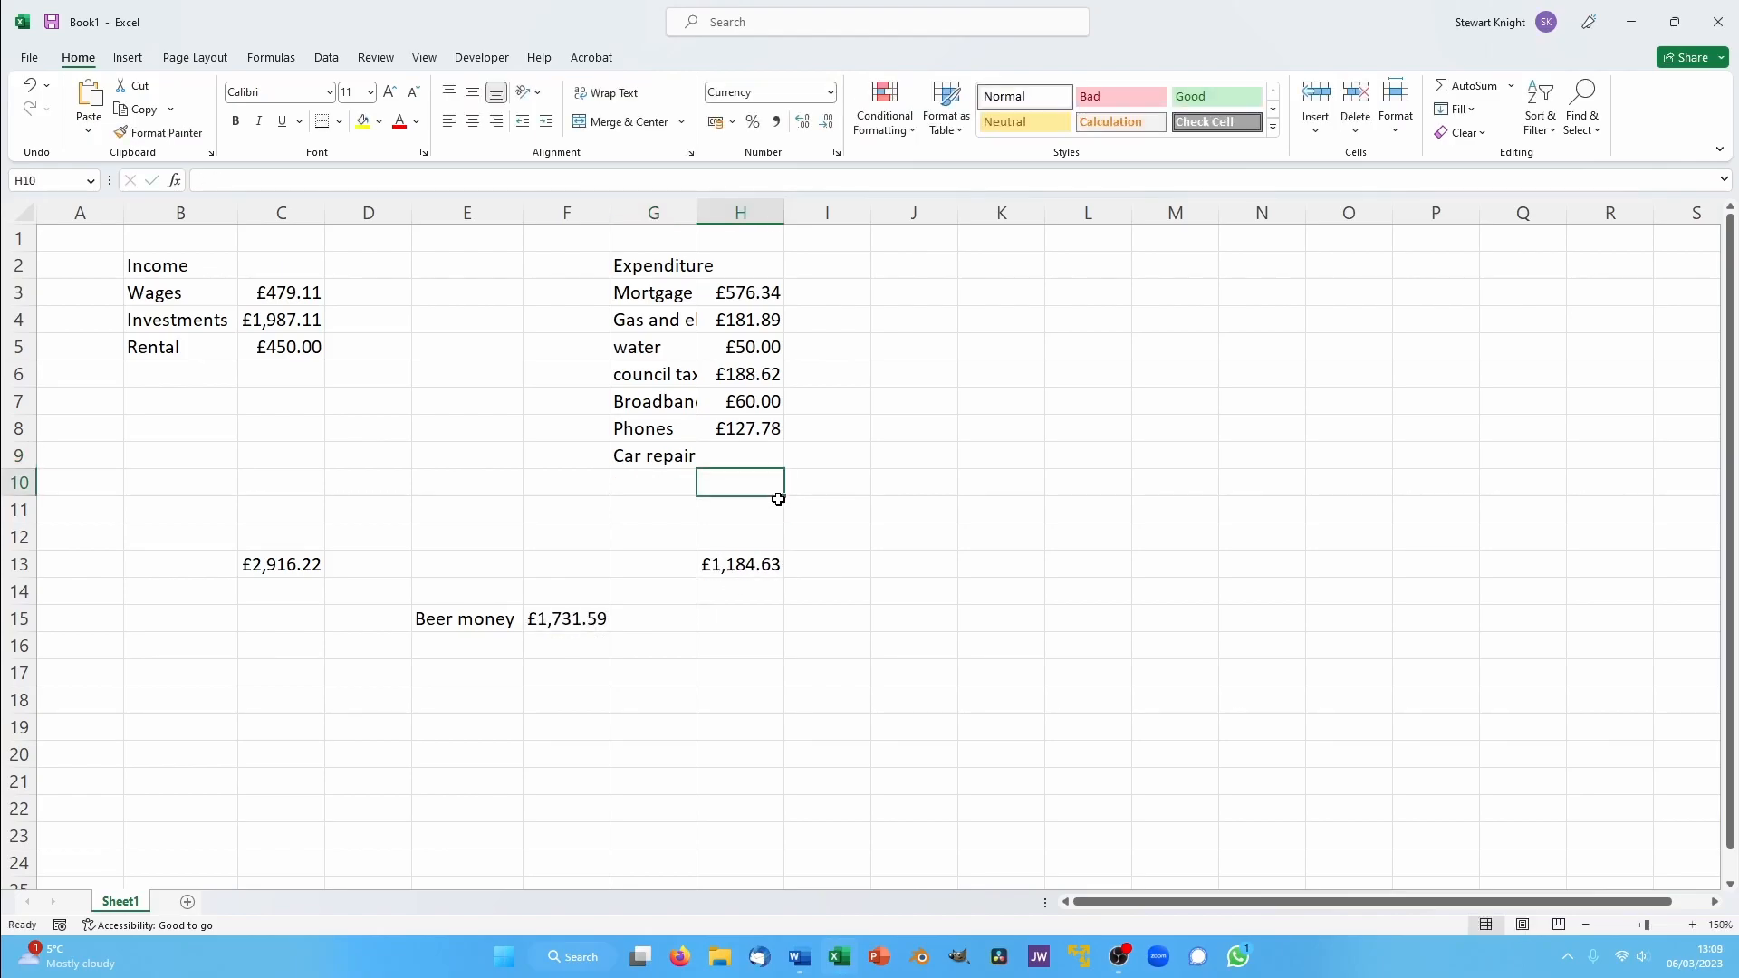
- Add a conditional formatting rule to F15 that applies Light Red Fill with Dark Red Text when the value is less than 0
click(529, 622)
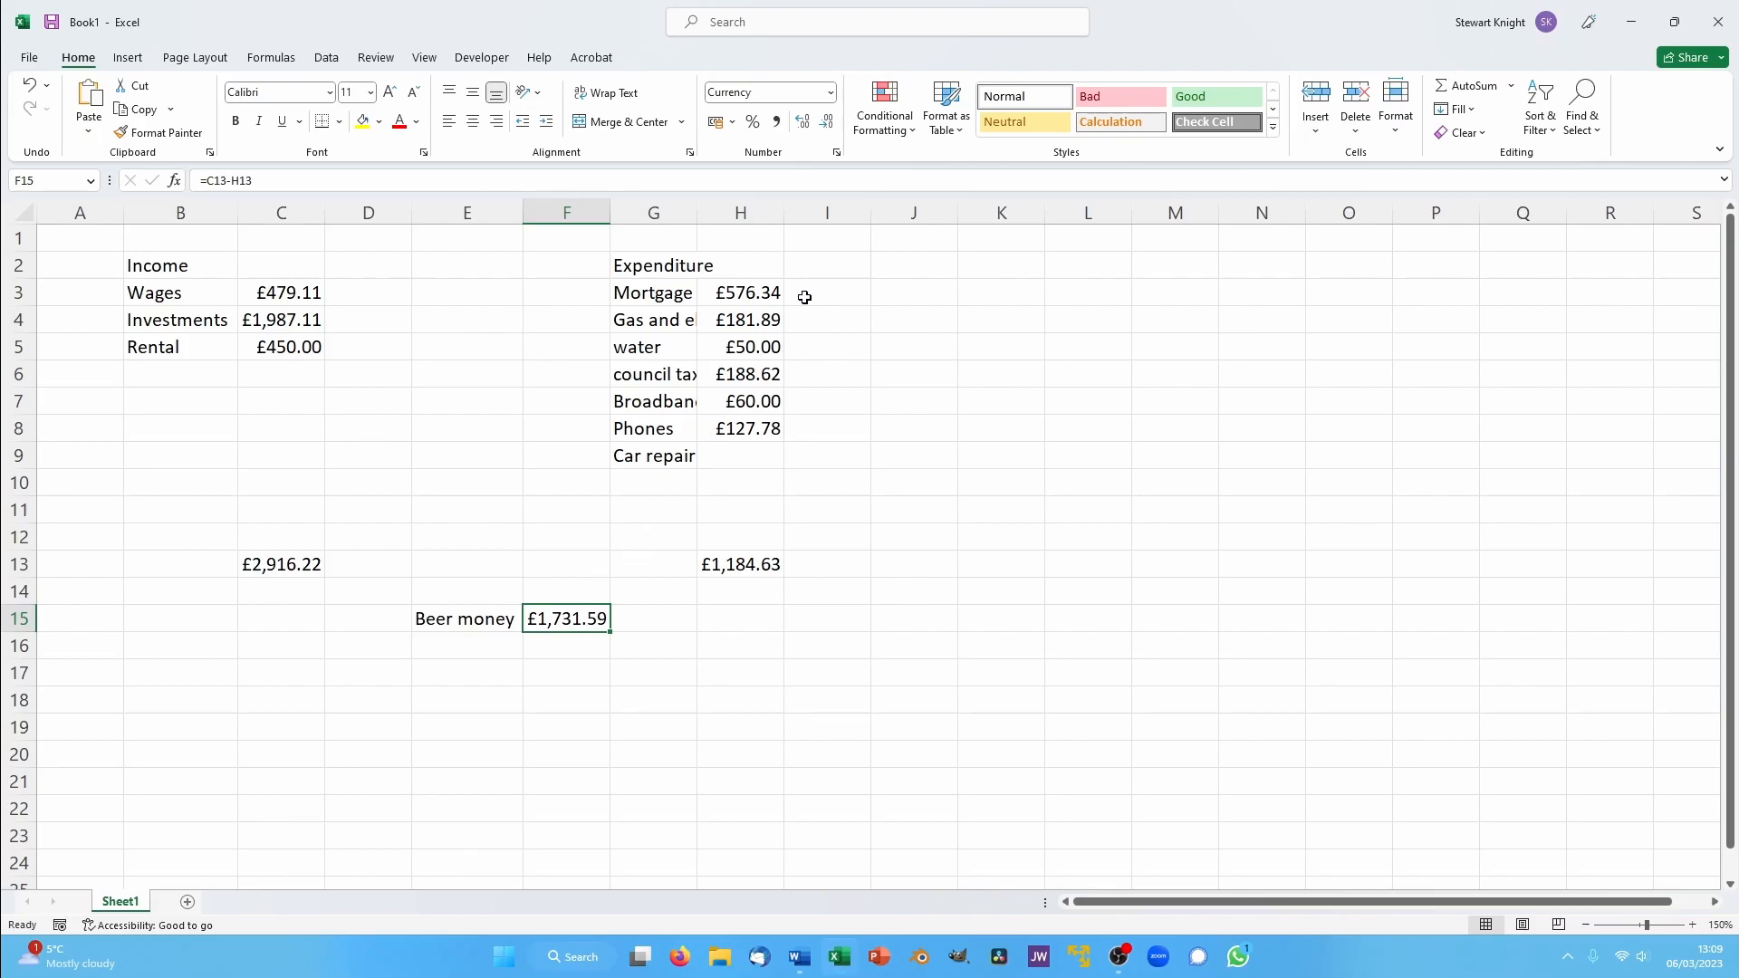
click(886, 97)
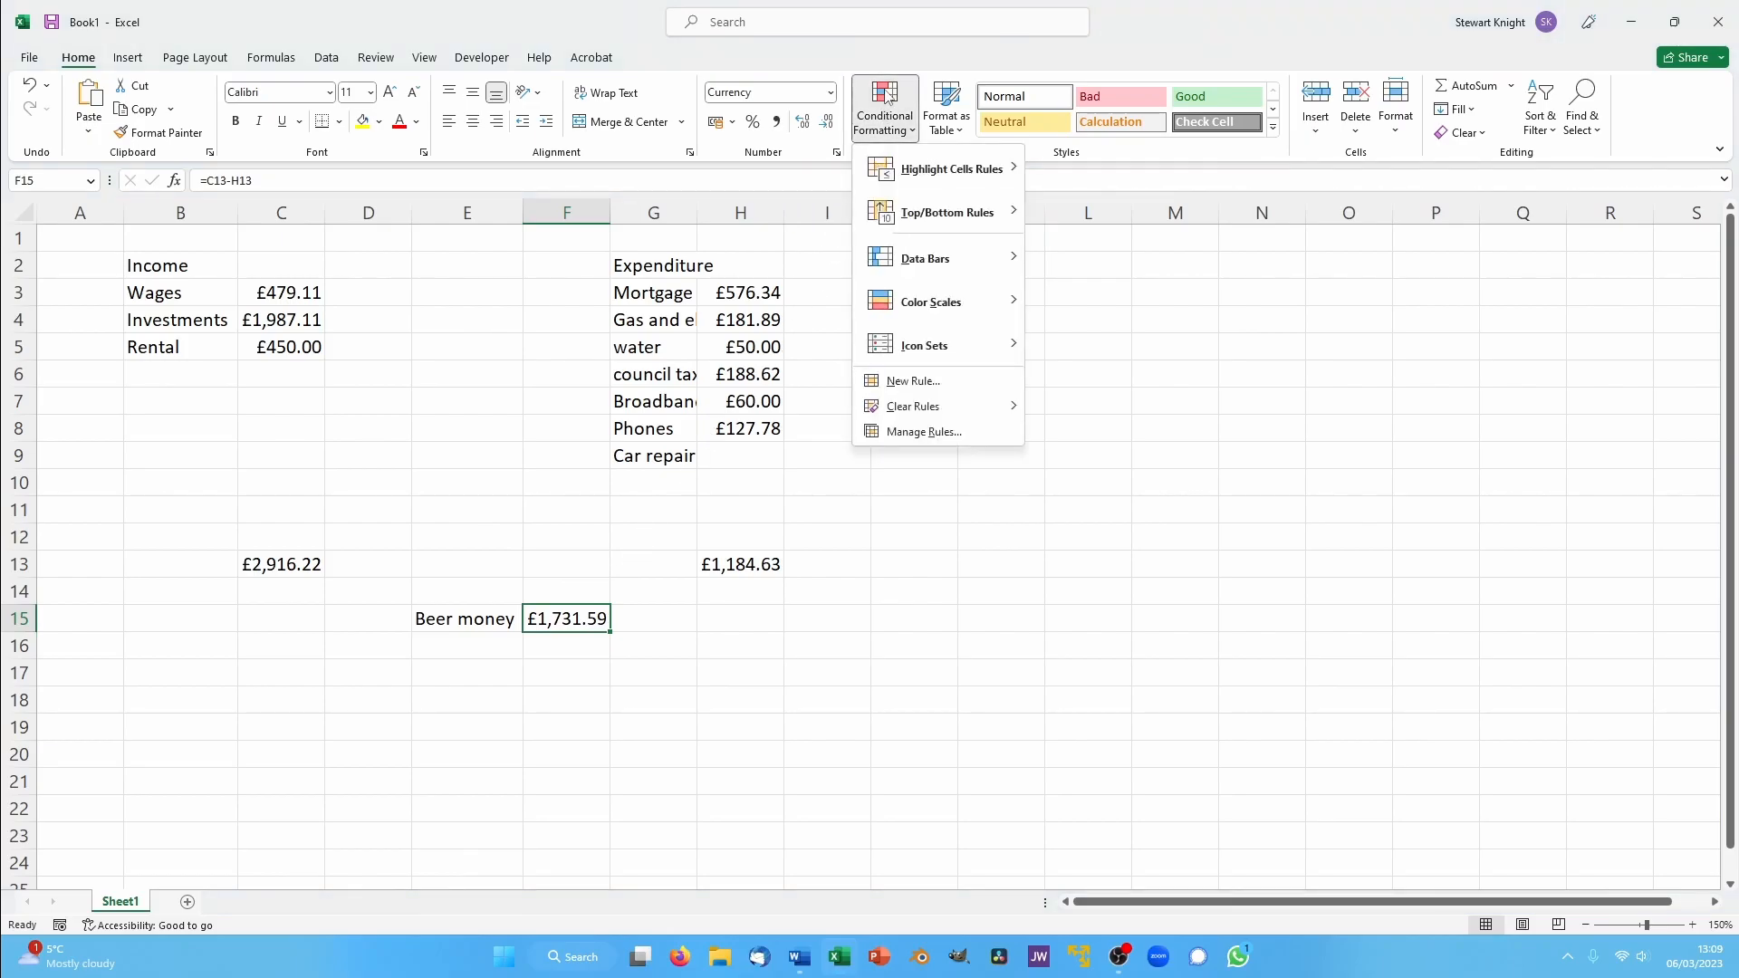
mouse_move(889, 174)
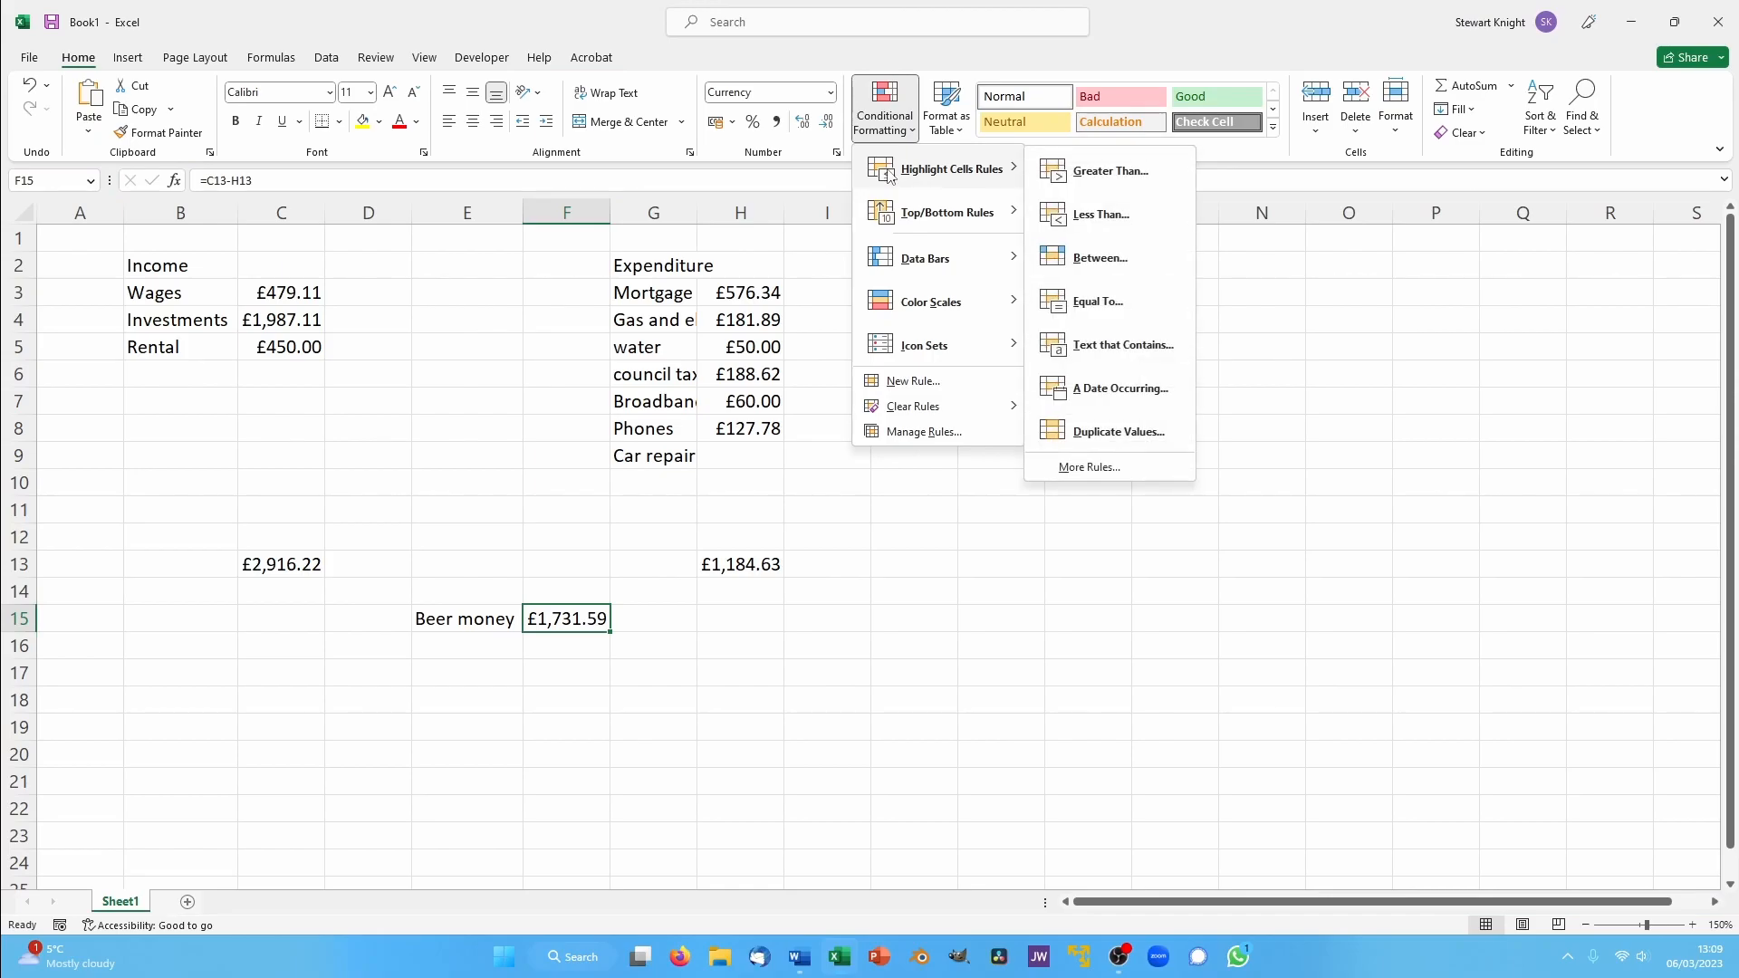
click(1136, 221)
text(0)
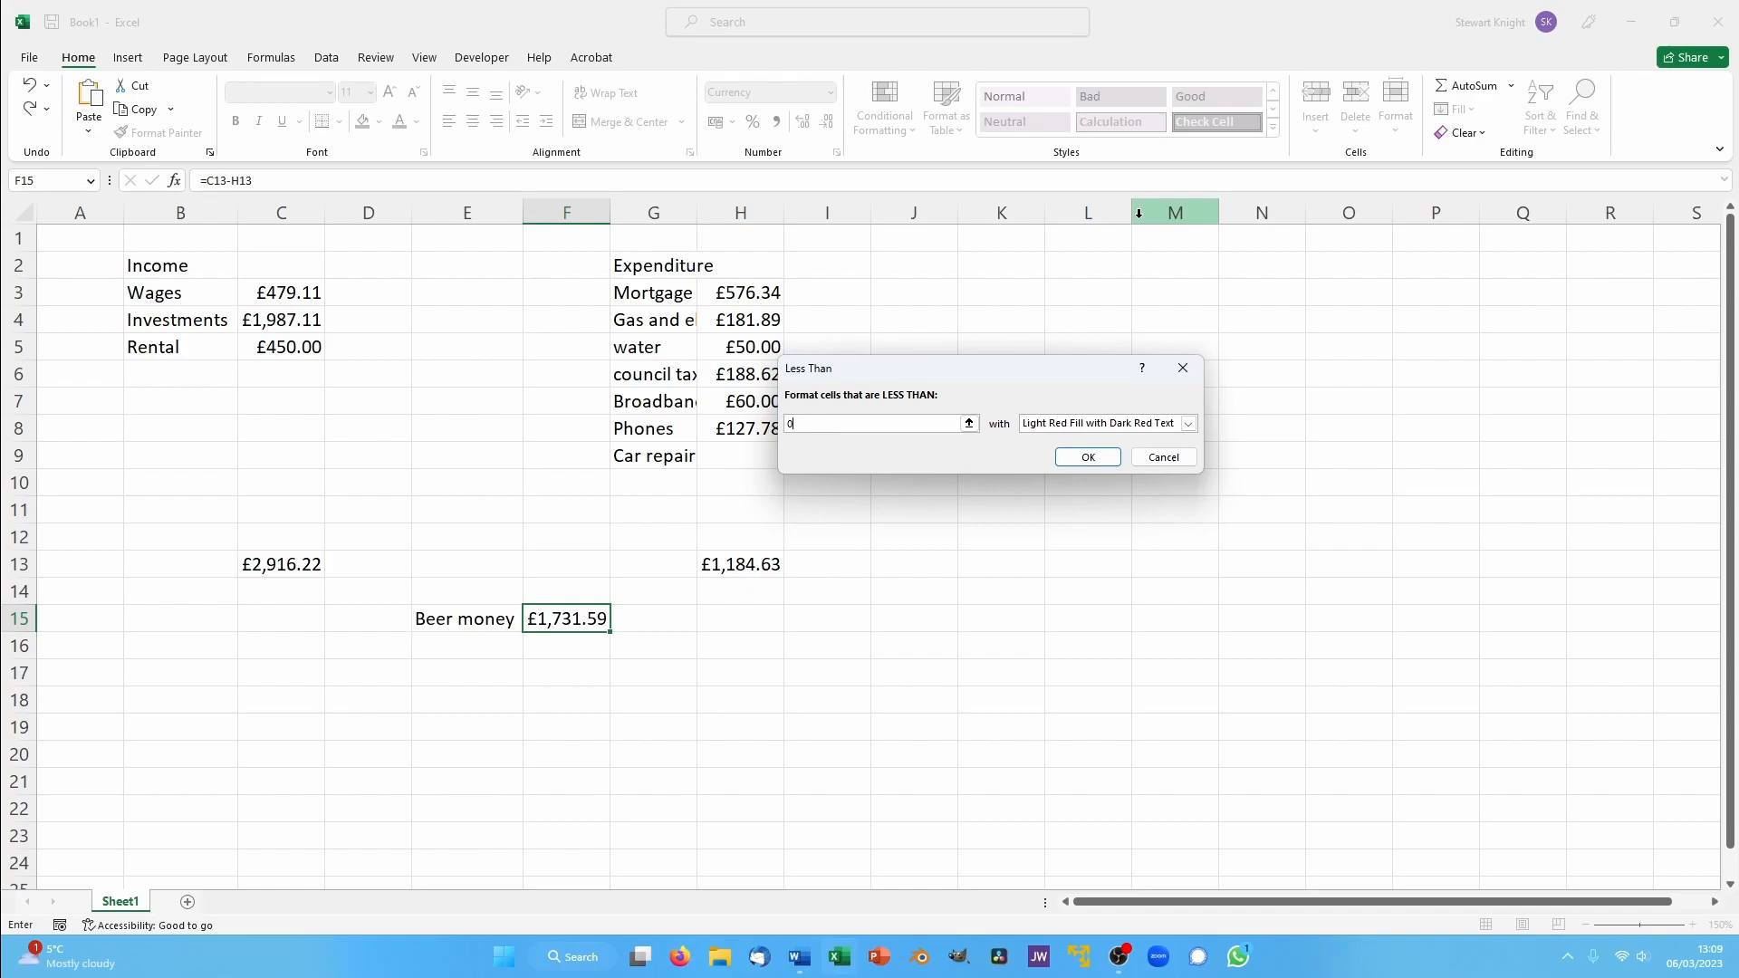
click(1090, 457)
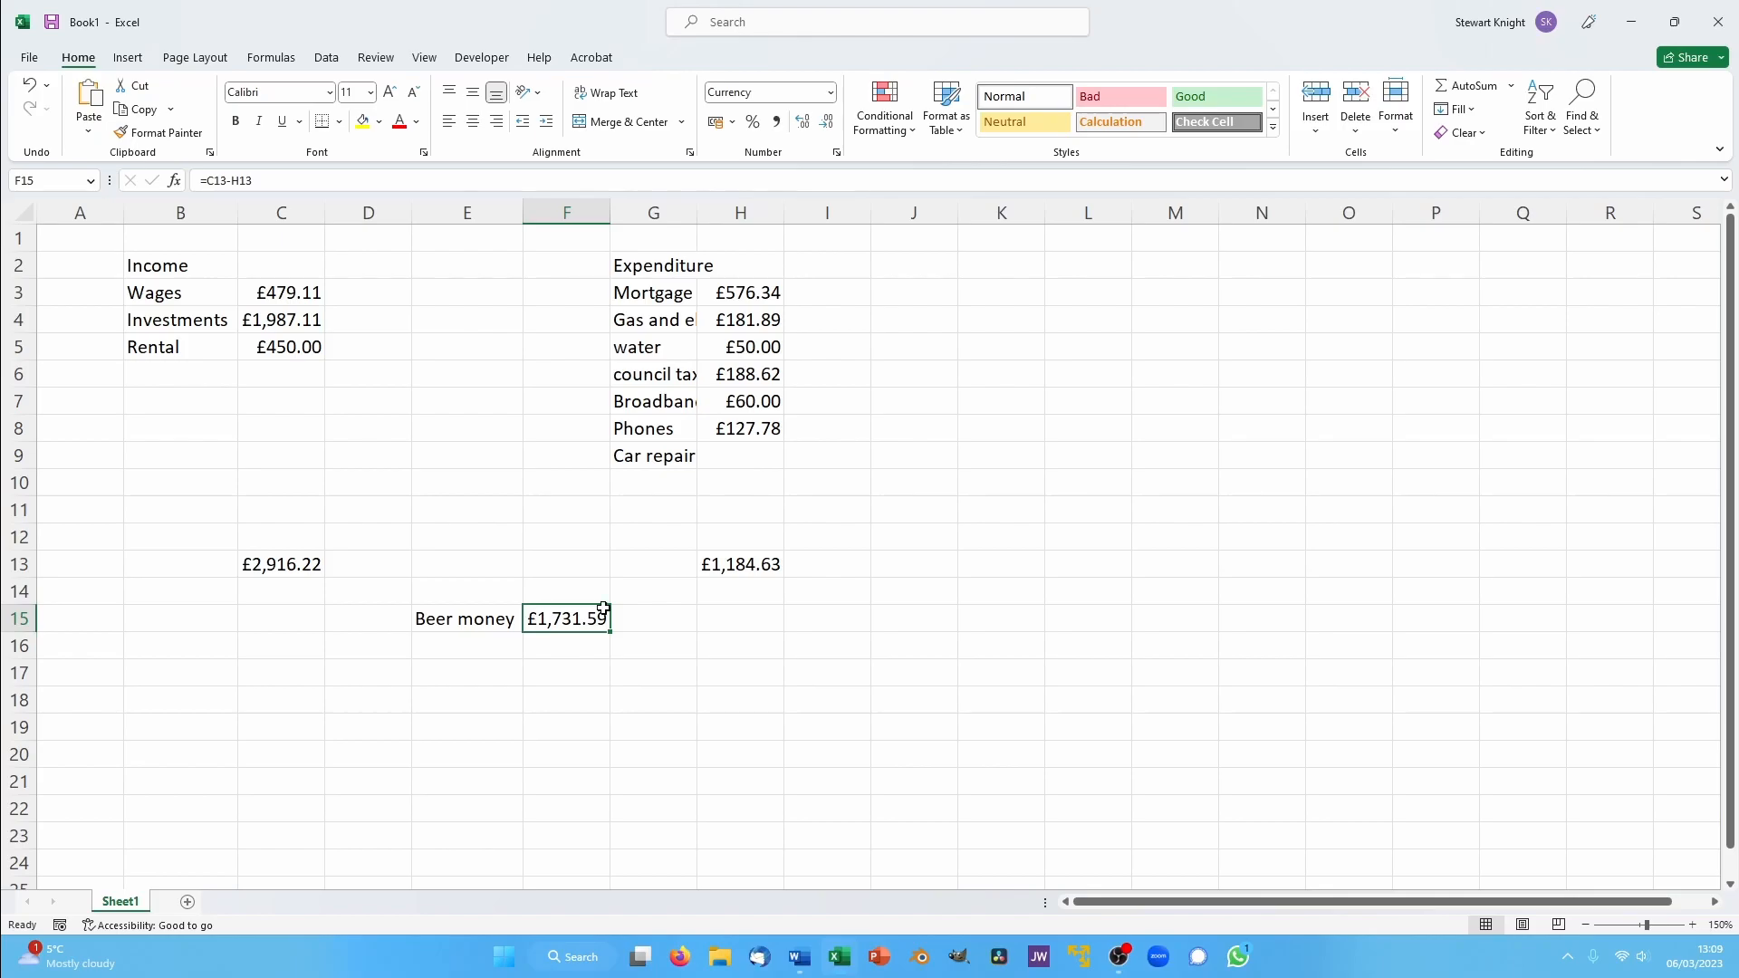
- Enter 2000 as the car repair amount in H9 and autofit column G to its expenditure labels
click(721, 460)
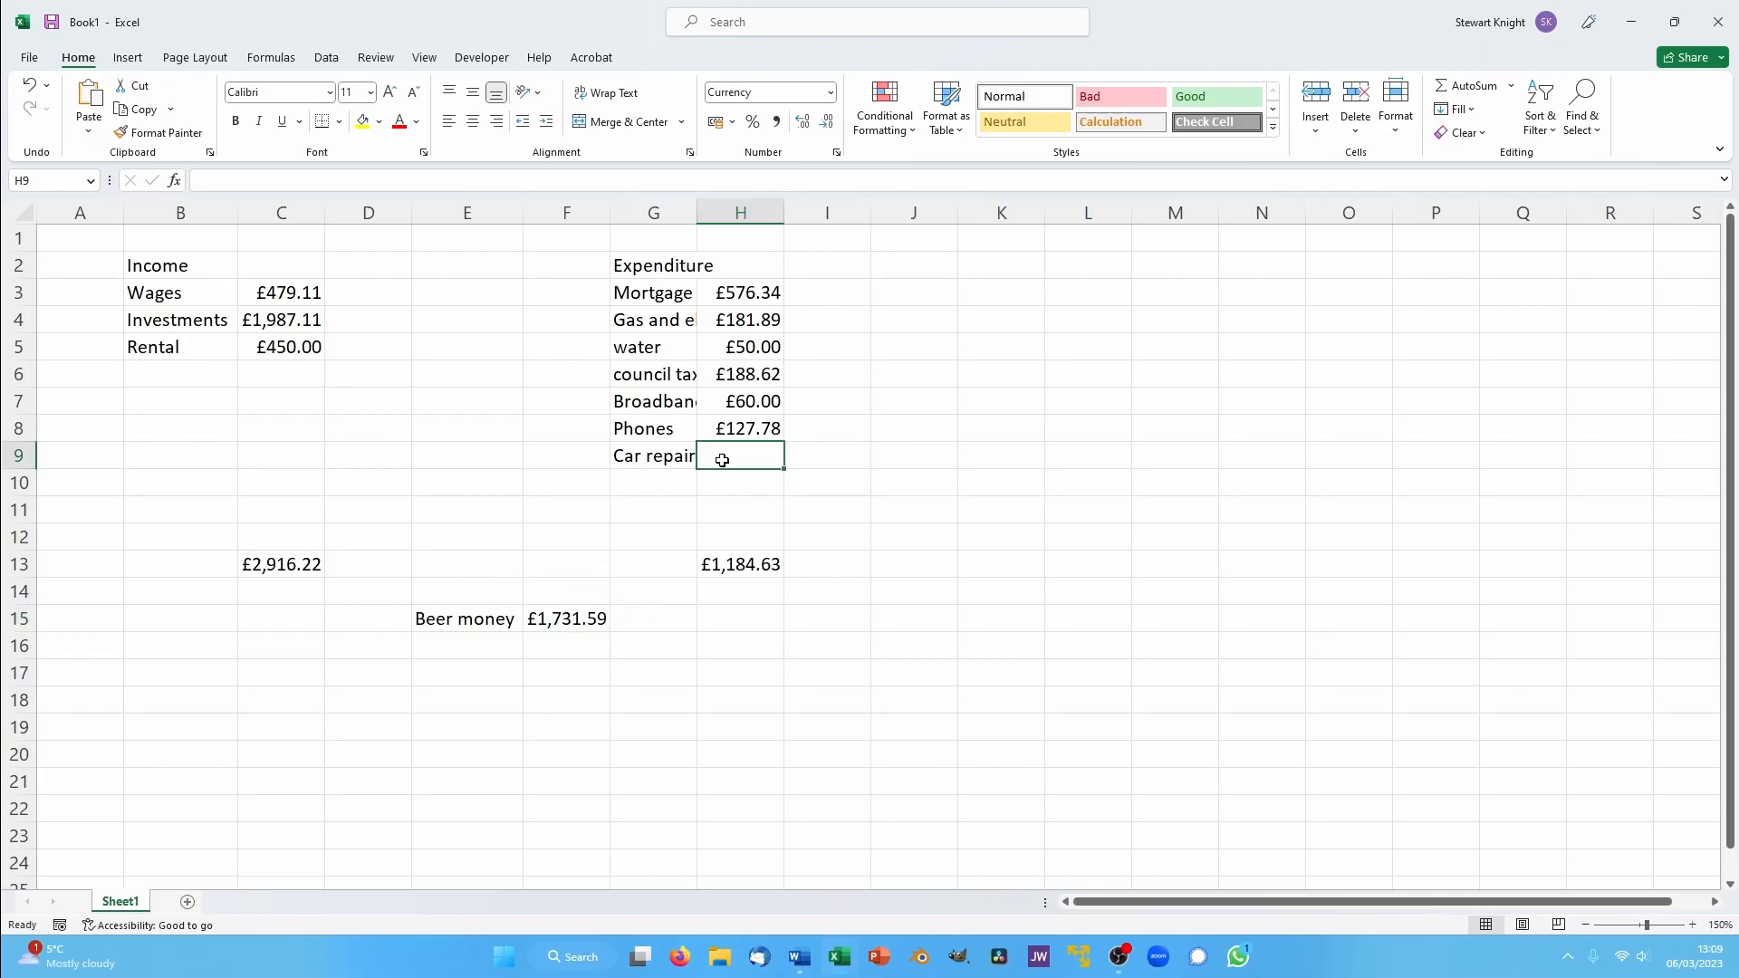
text(2000)
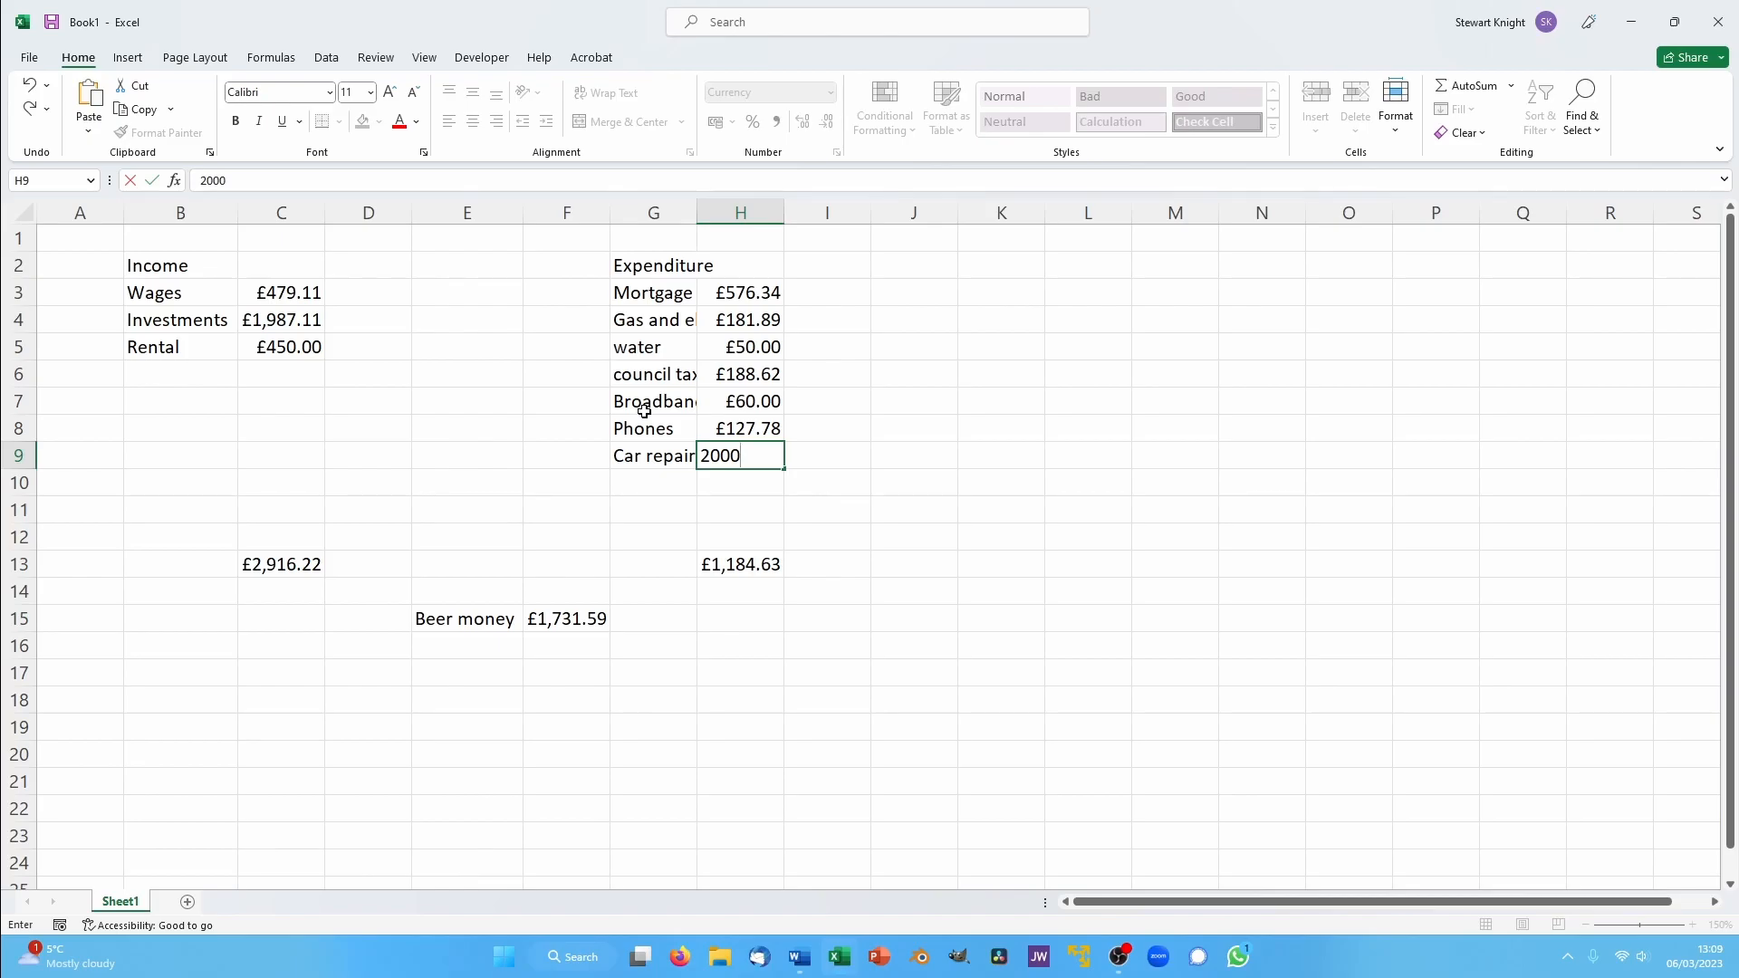
key(Return)
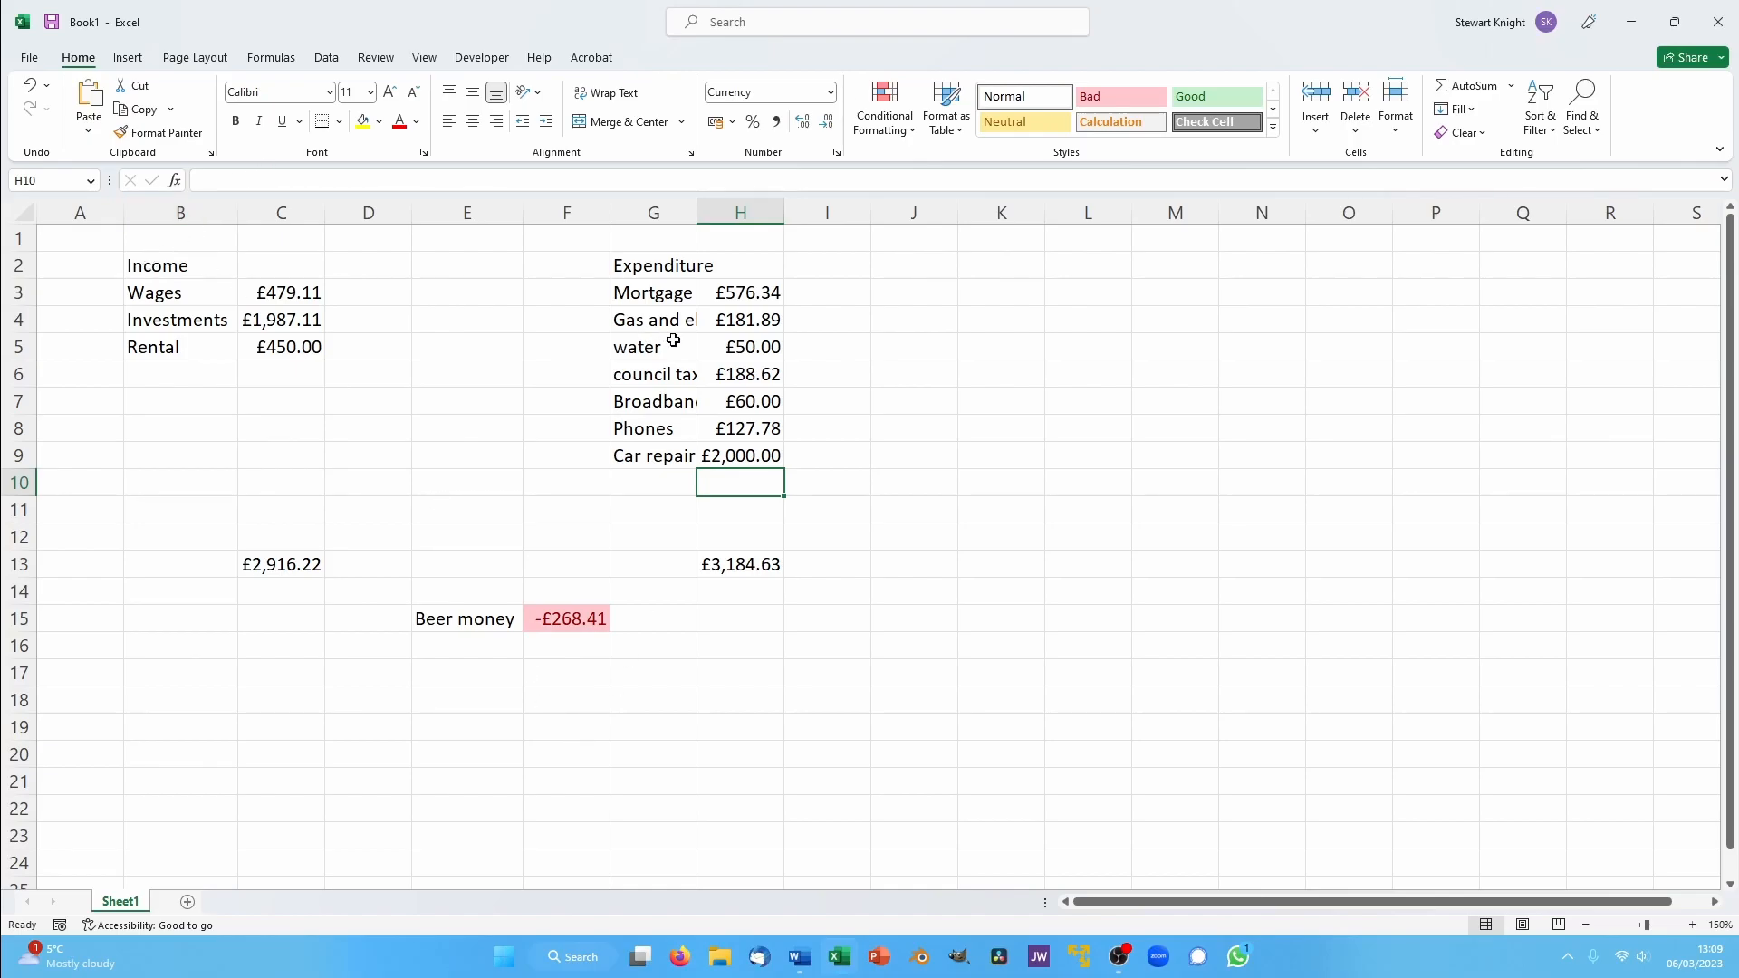
double_click(695, 218)
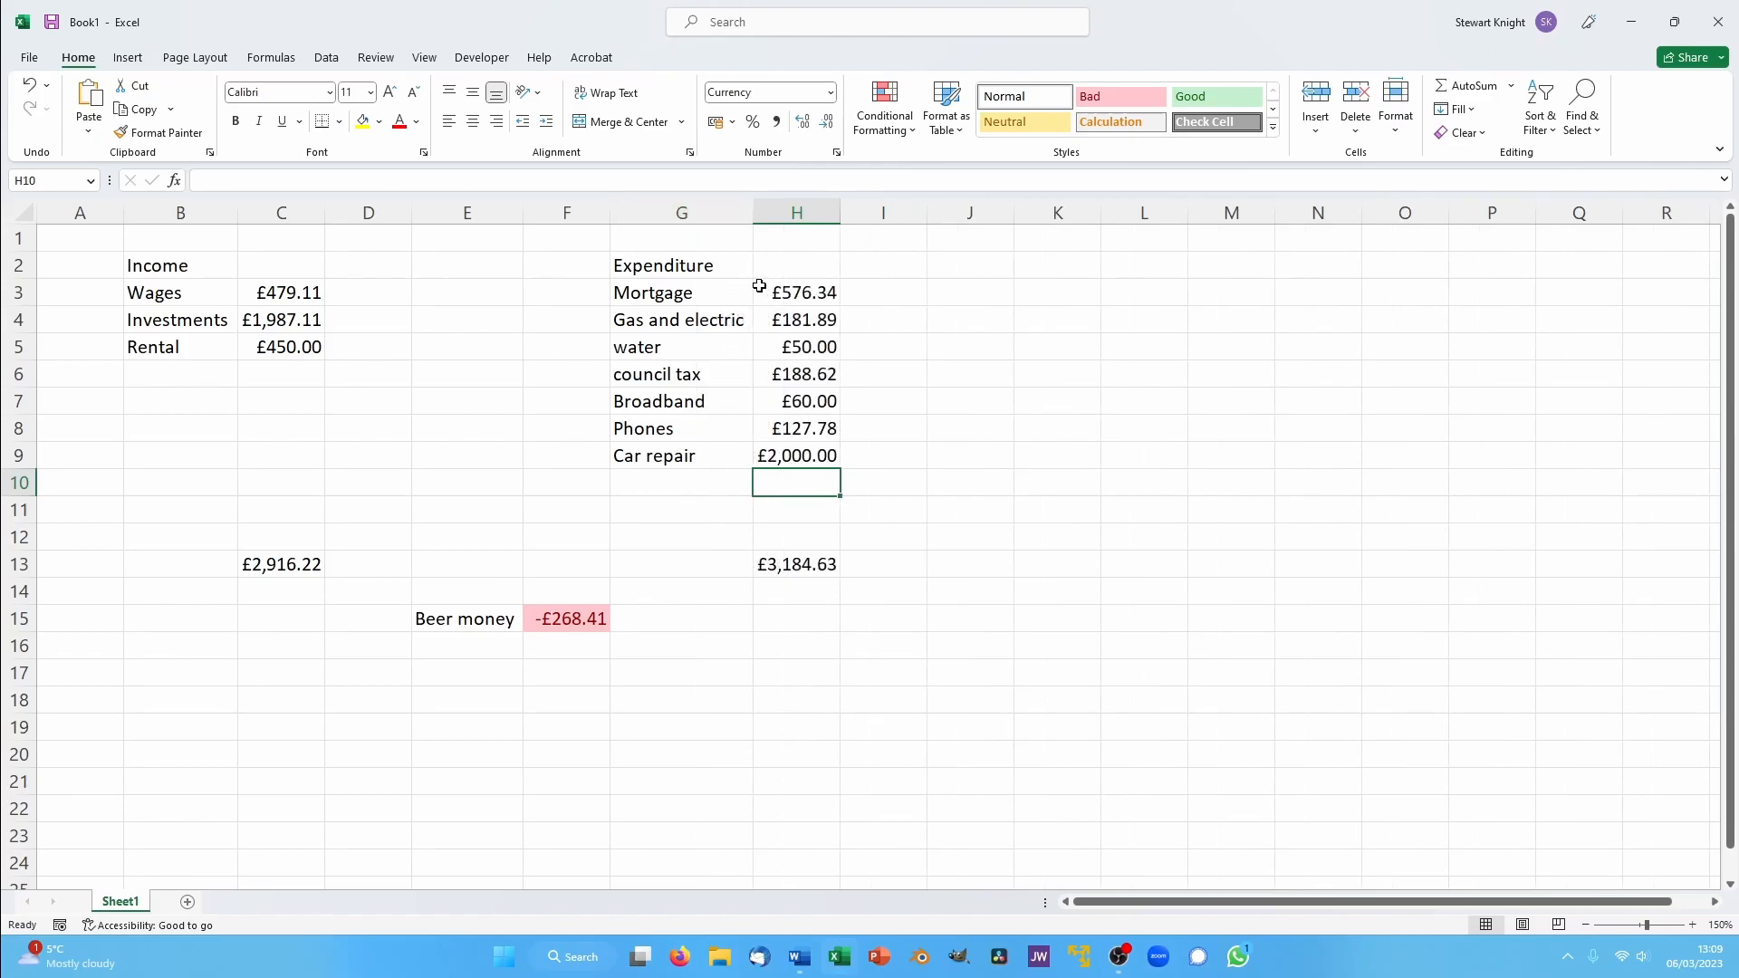
- Apply all borders to the income table B2:C13 and the expenditure table G2:H13
drag(166, 269, 265, 572)
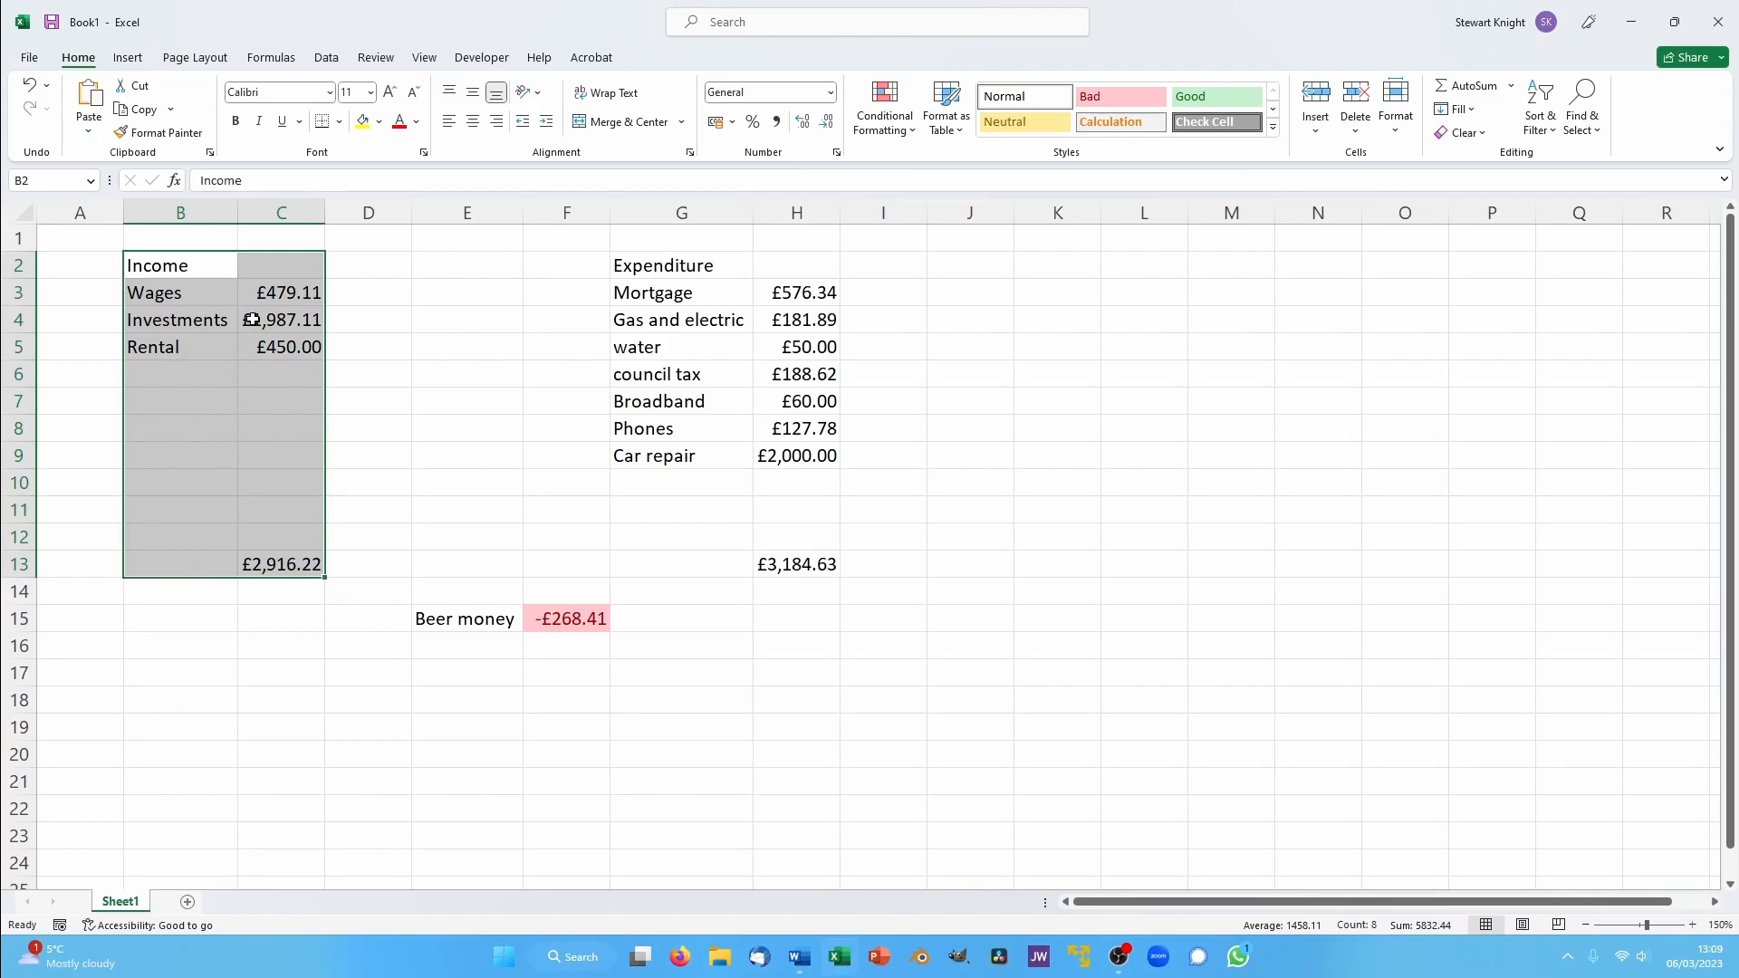
click(341, 124)
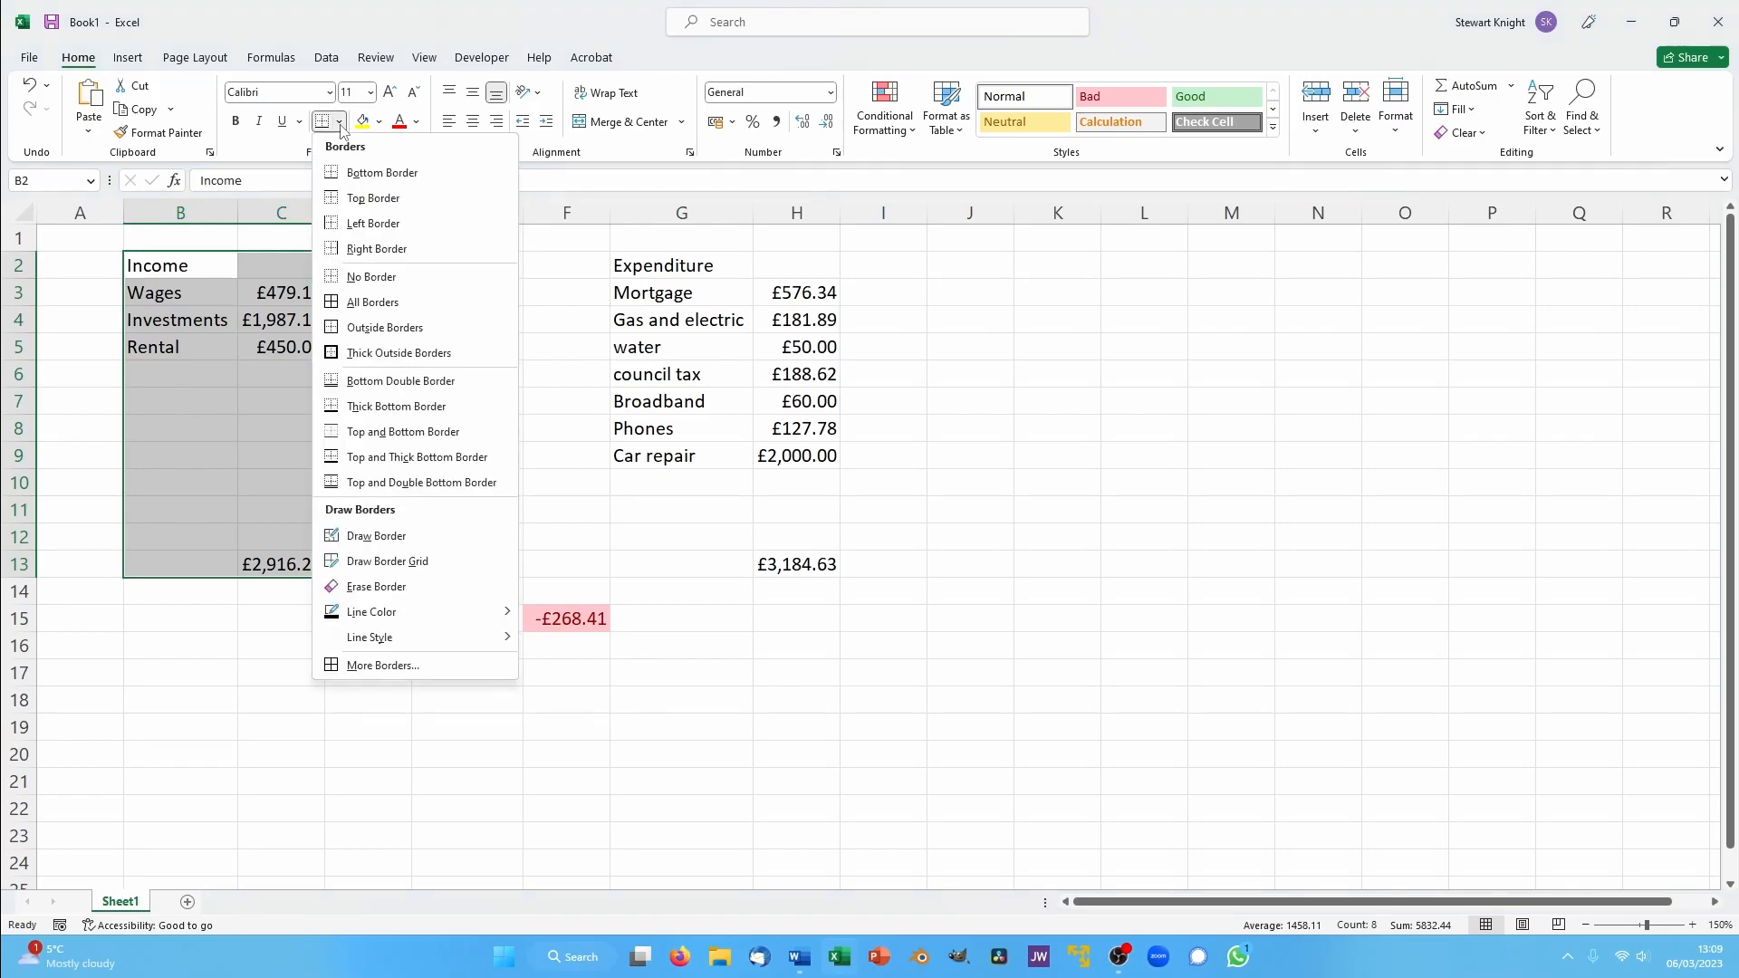
click(372, 303)
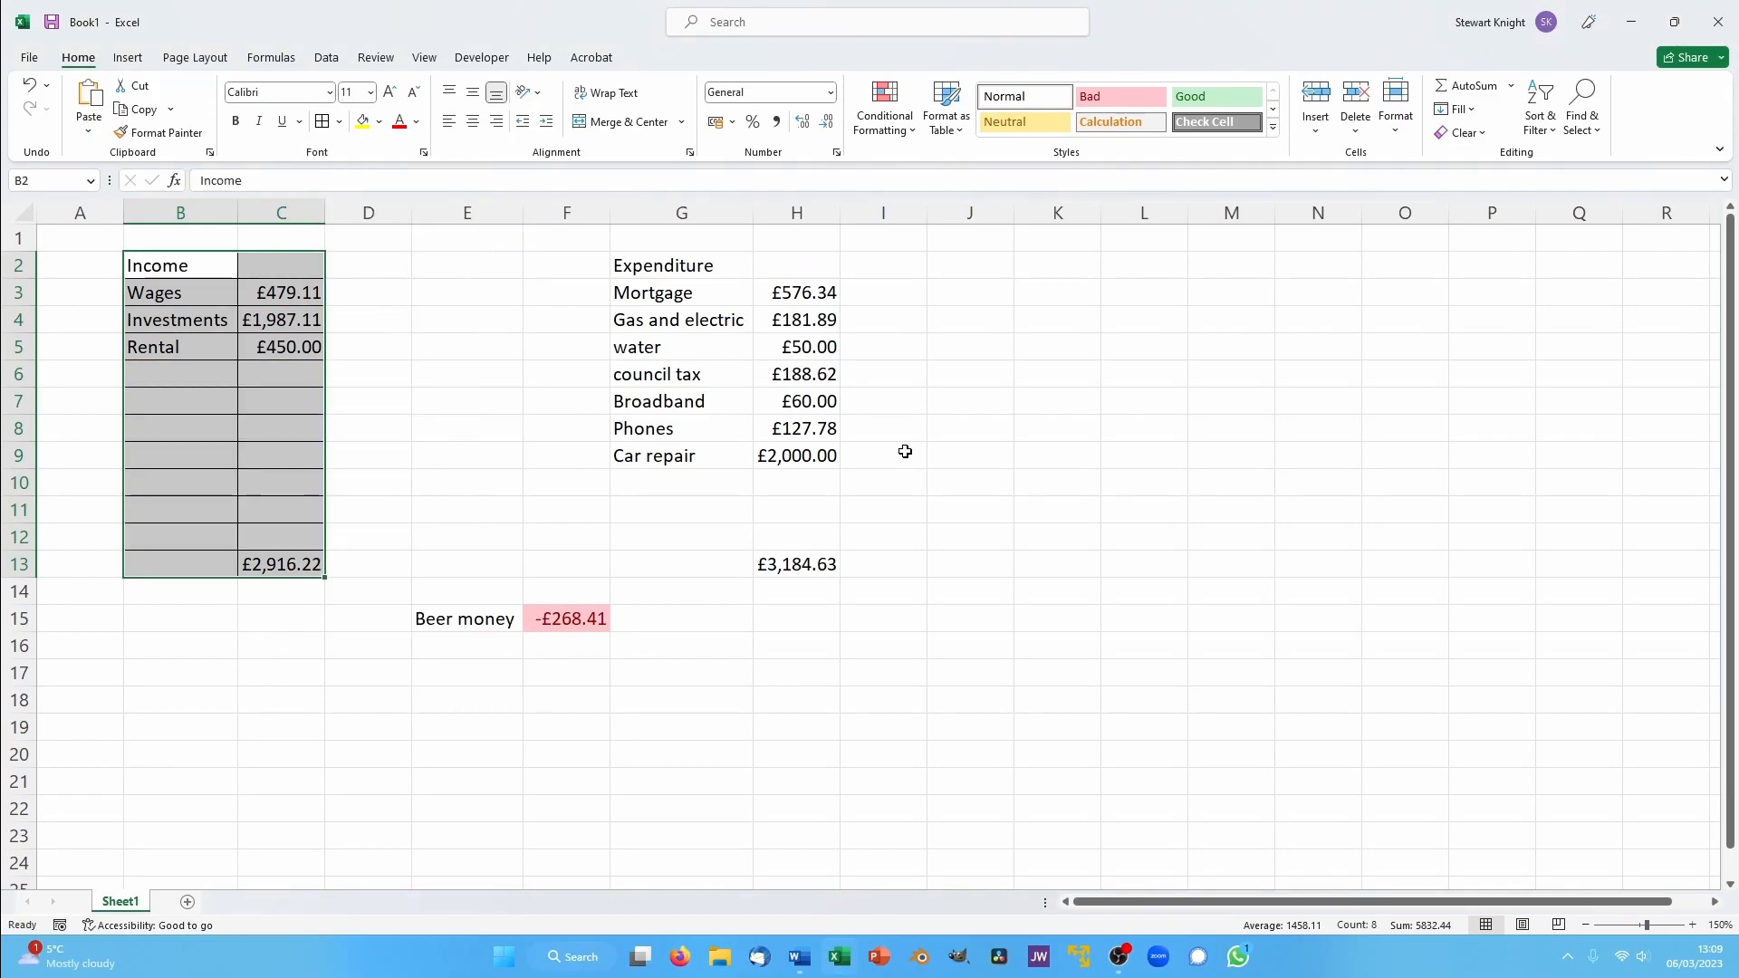
drag(648, 266, 799, 565)
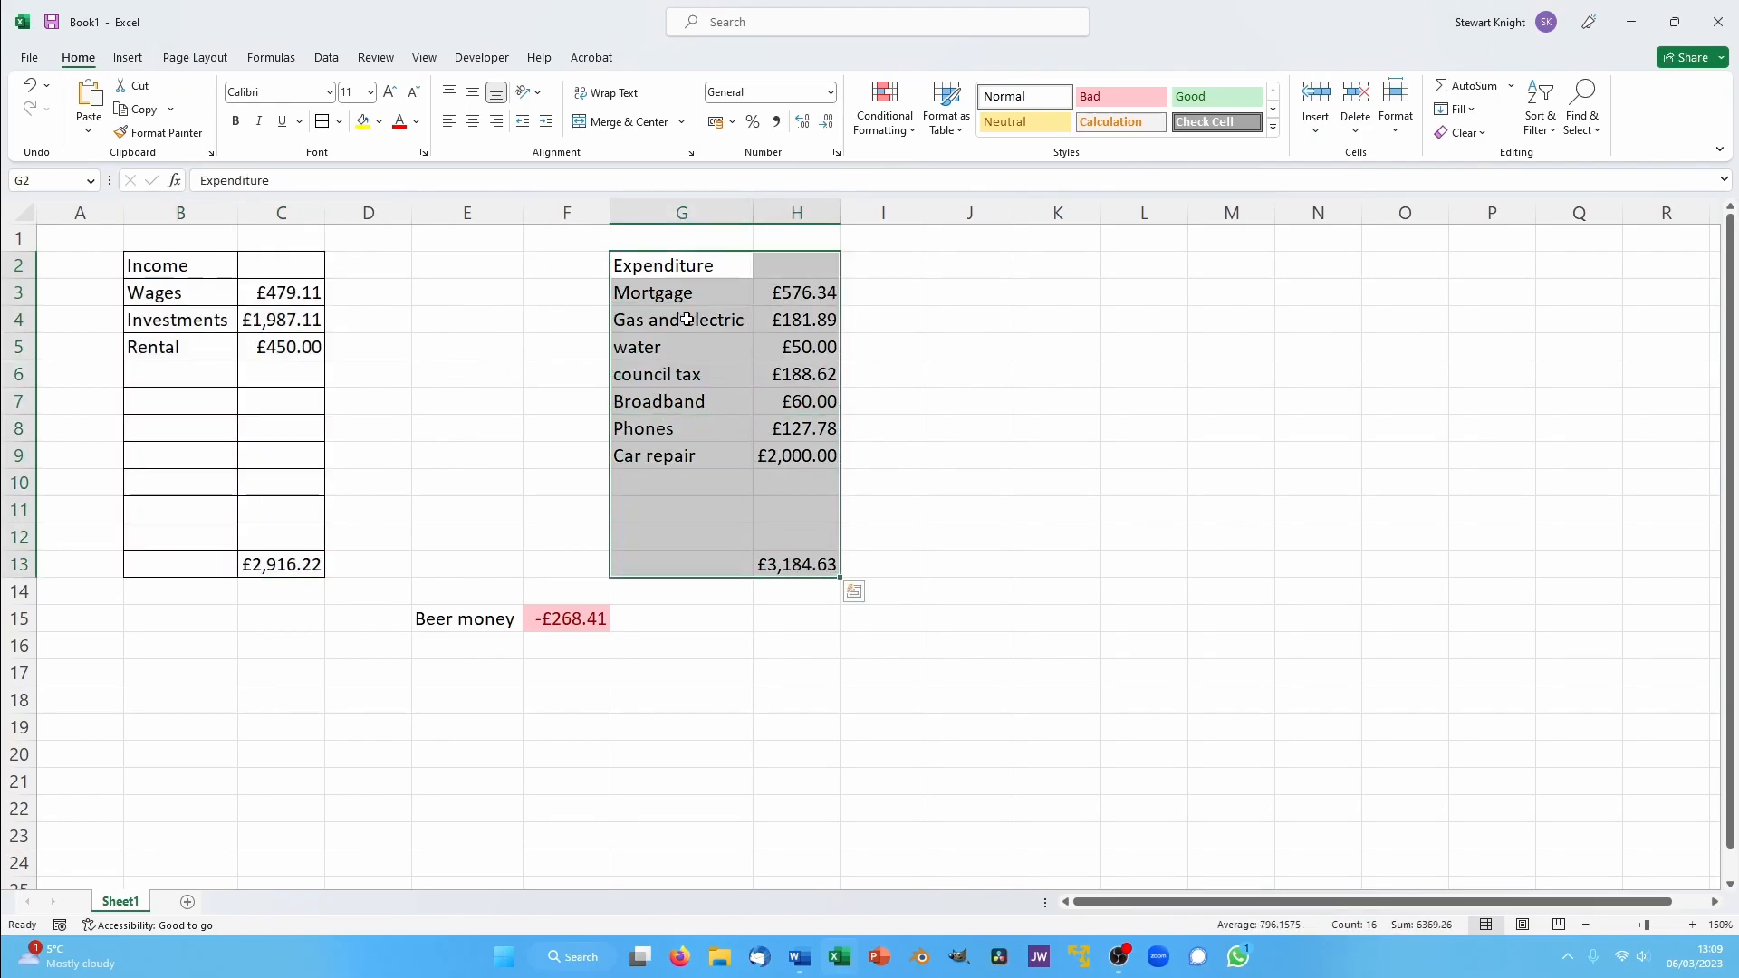
click(323, 125)
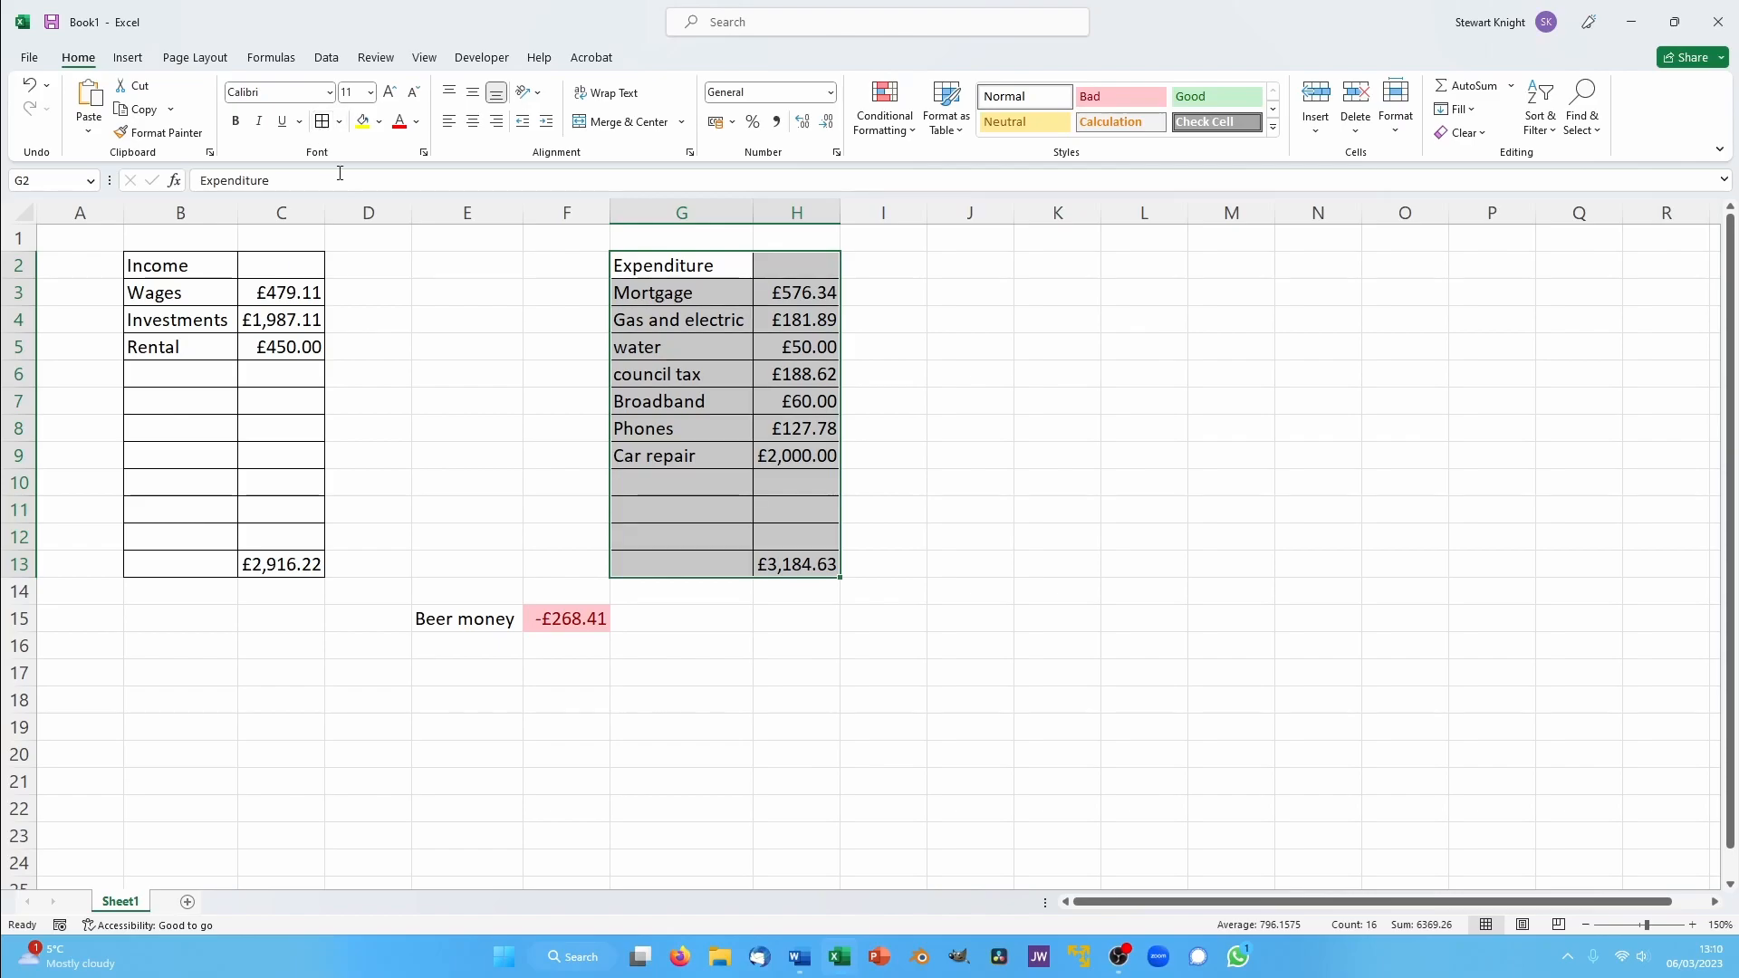
- Apply all borders to the beer money cells E15:F15
drag(433, 623, 553, 621)
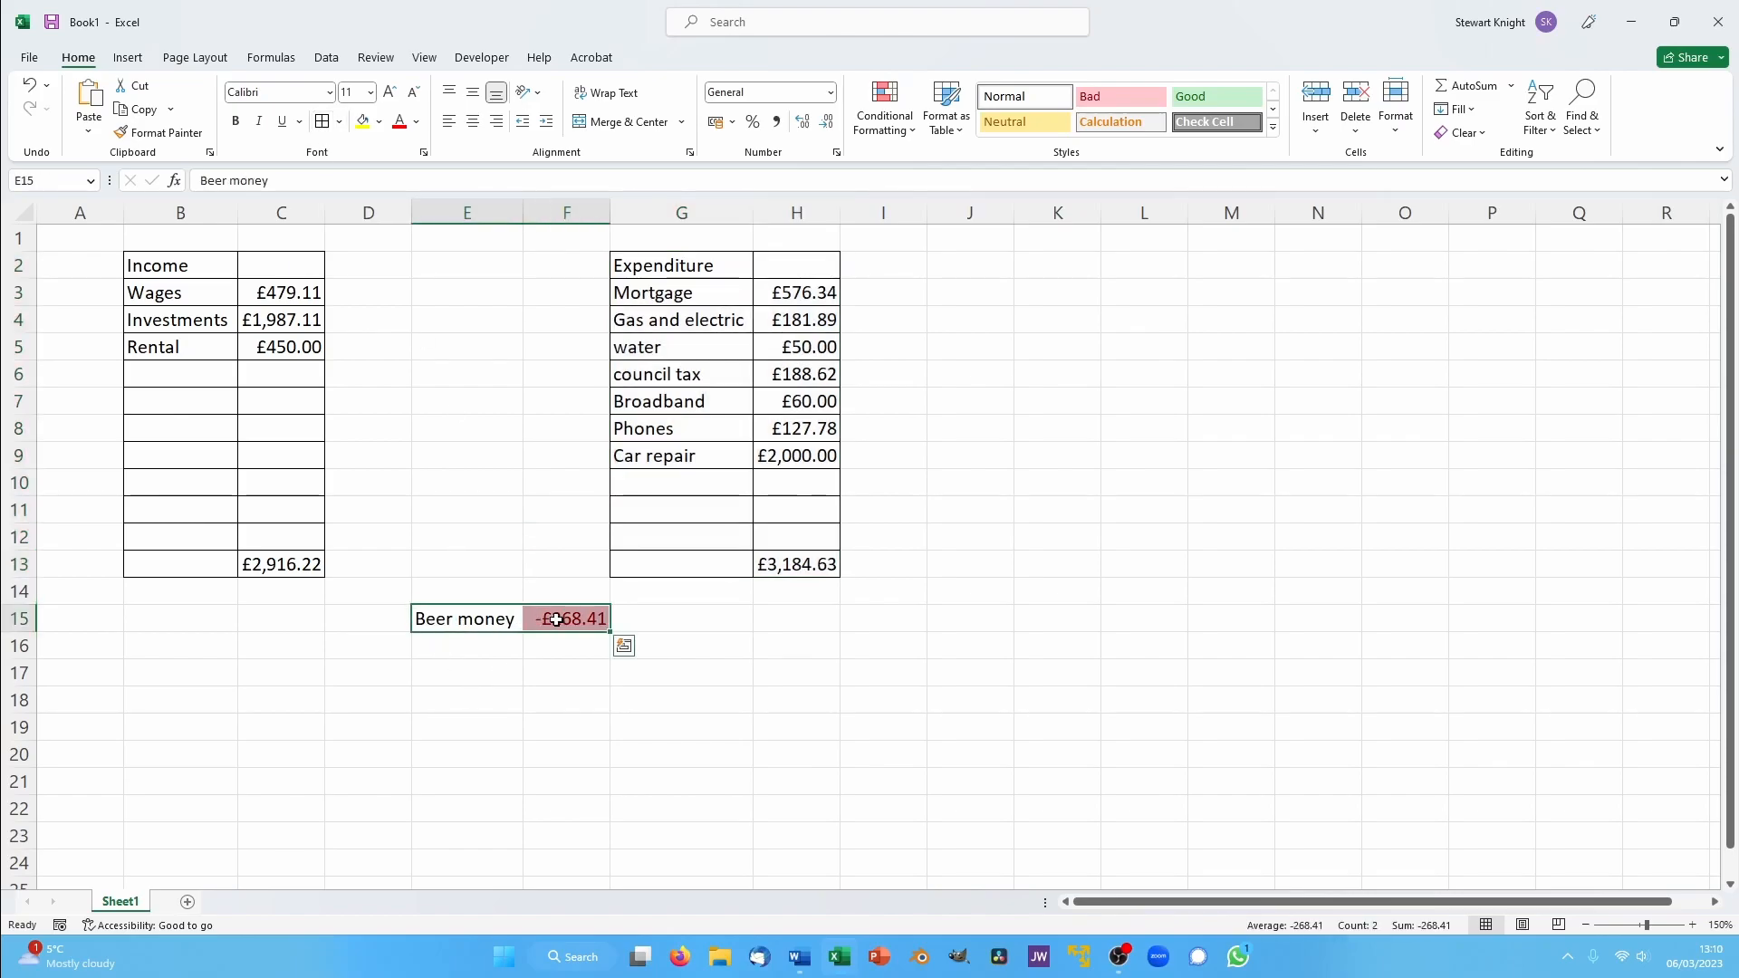
click(322, 121)
click(654, 775)
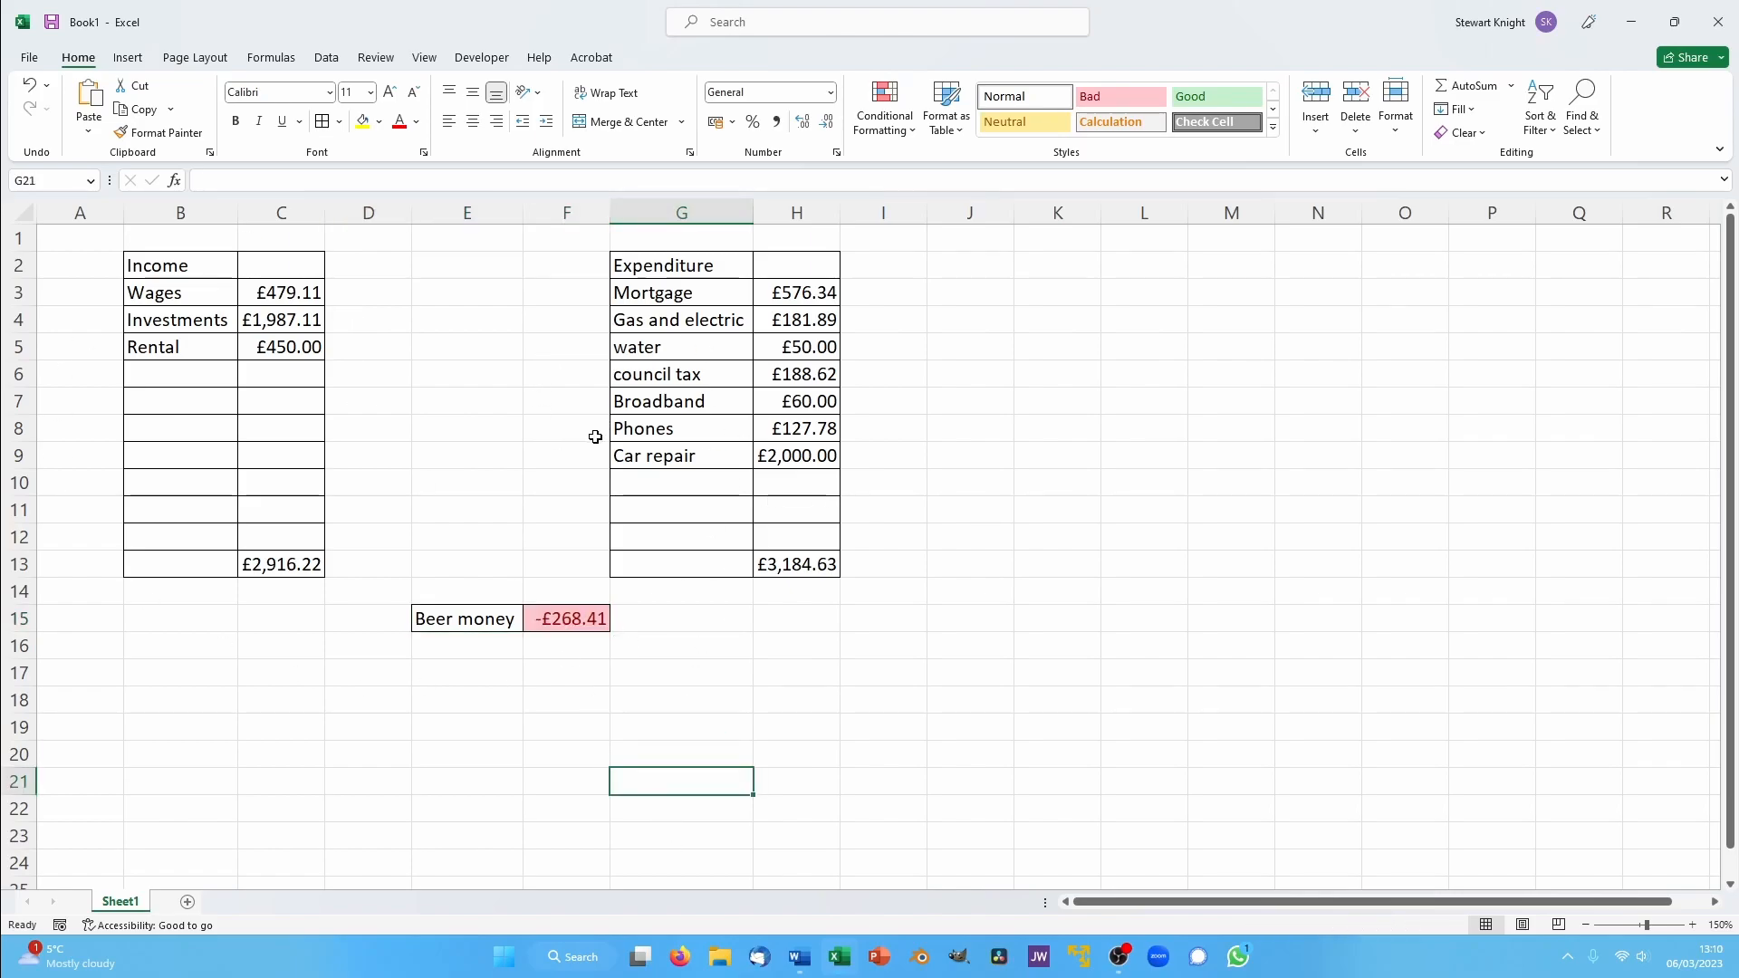
- Examine the print preview of the budget sheet and return to the worksheet
key(ctrl+p)
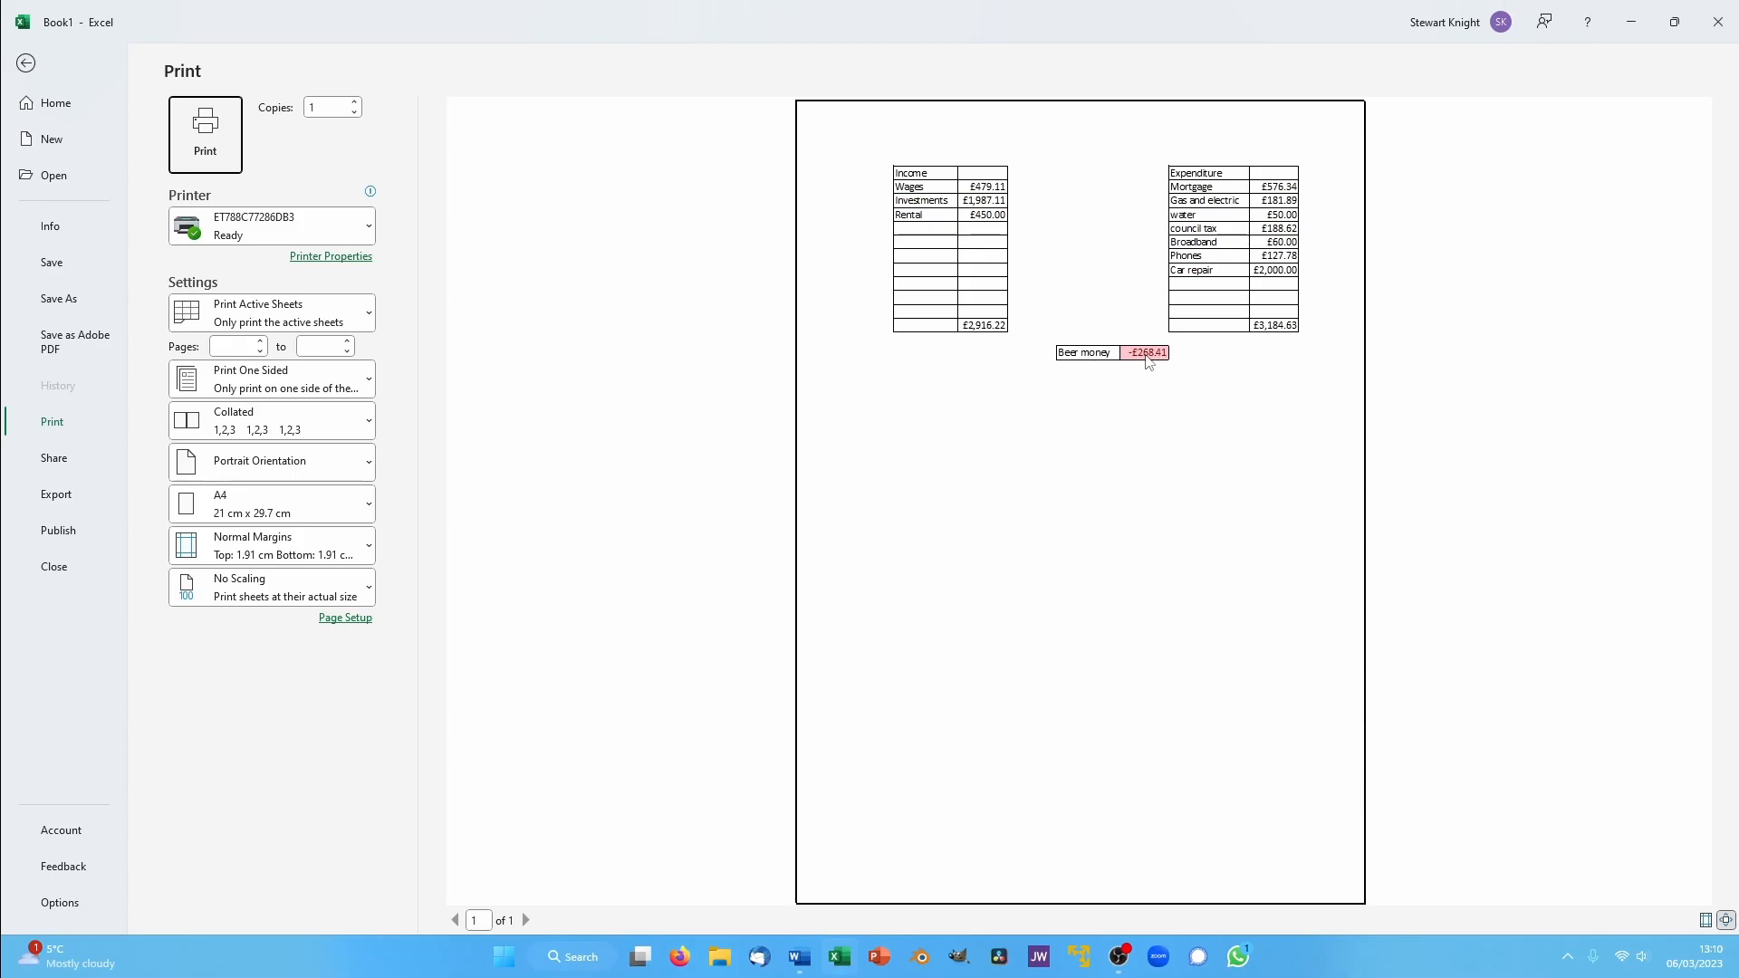
click(26, 63)
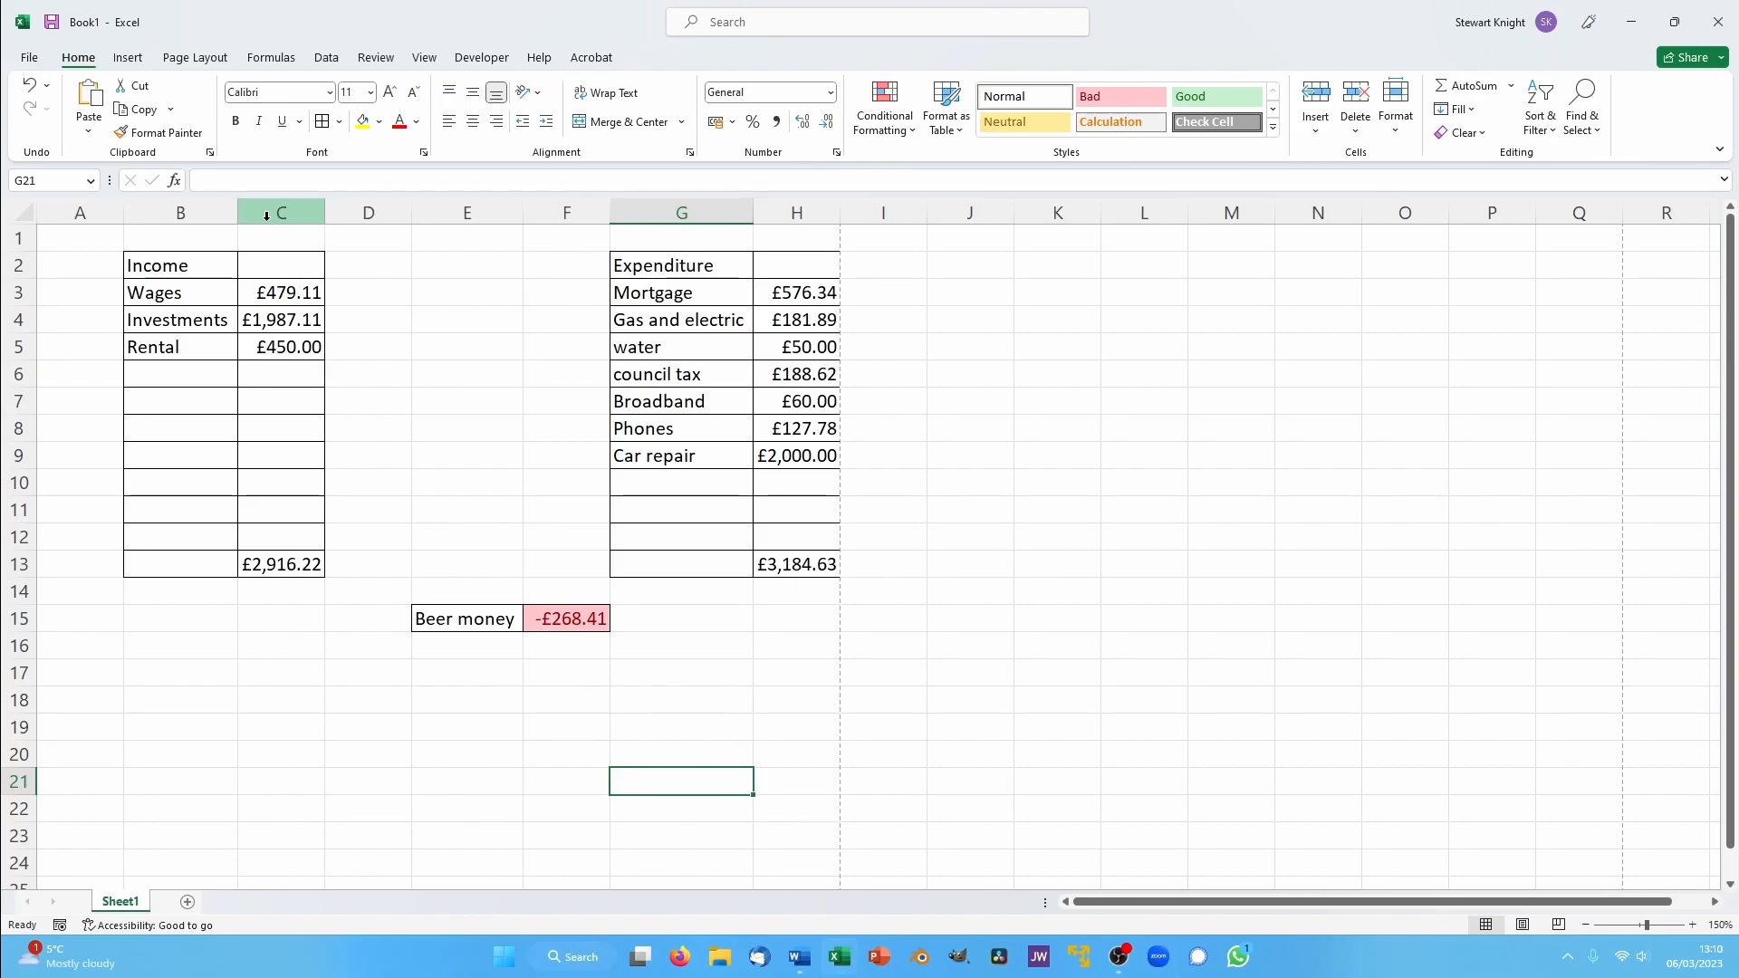
key(ctrl+p)
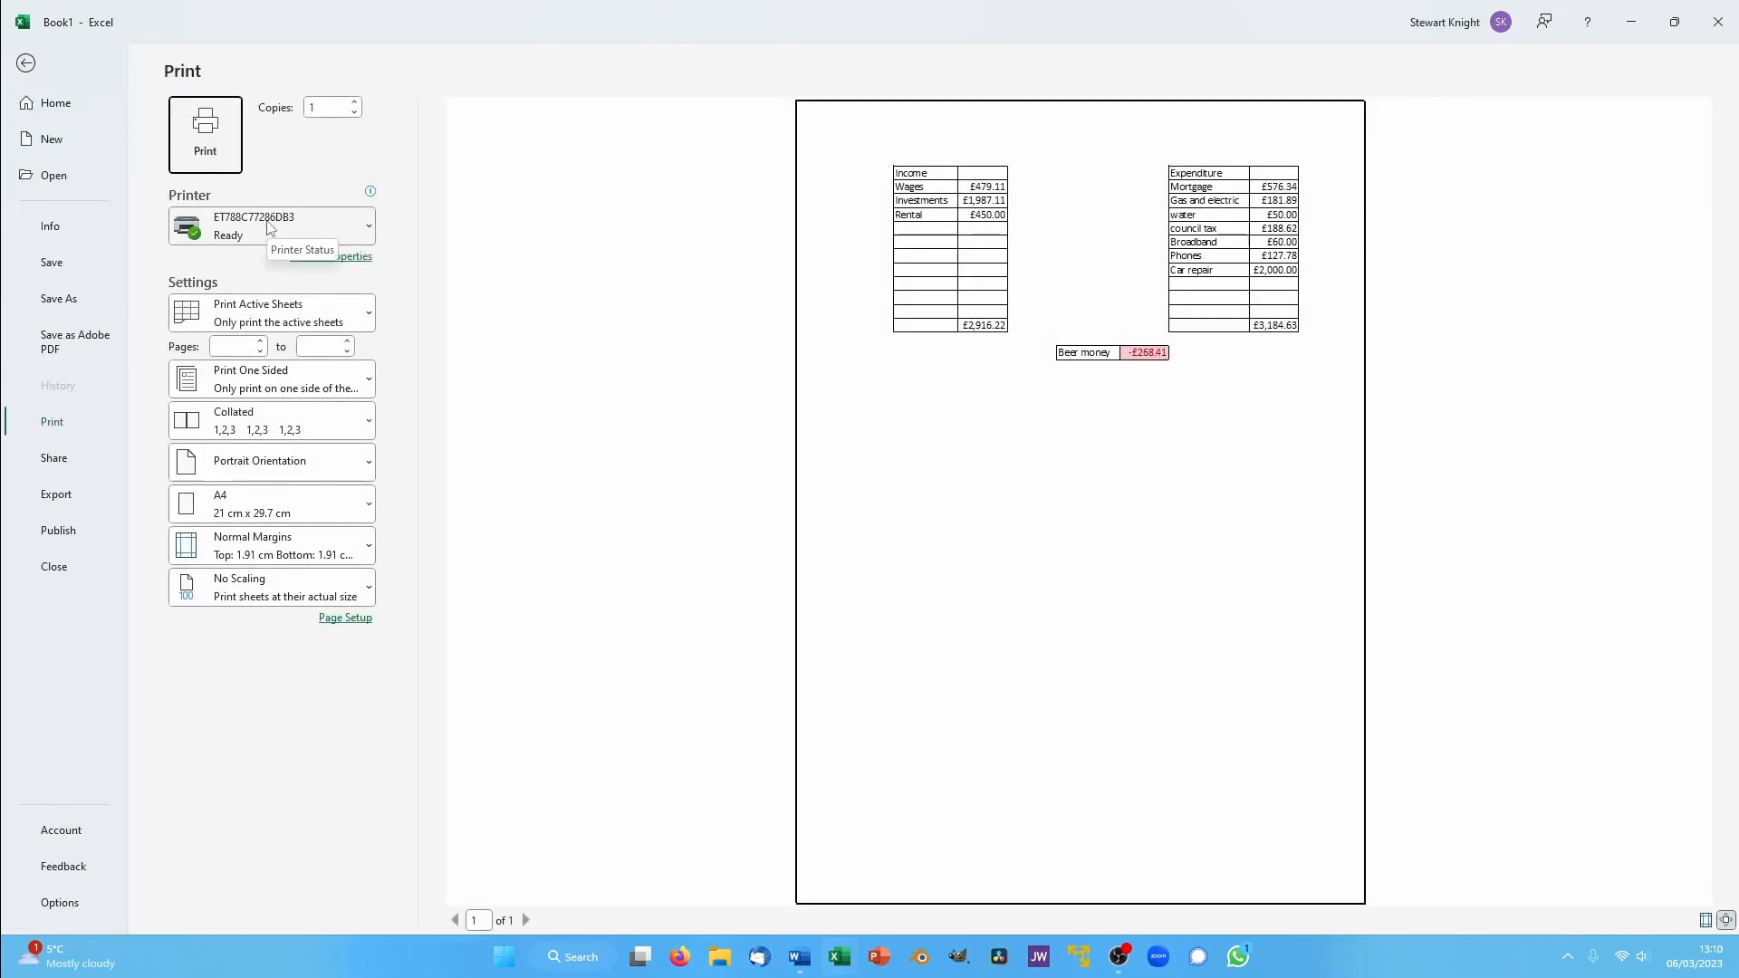
click(27, 62)
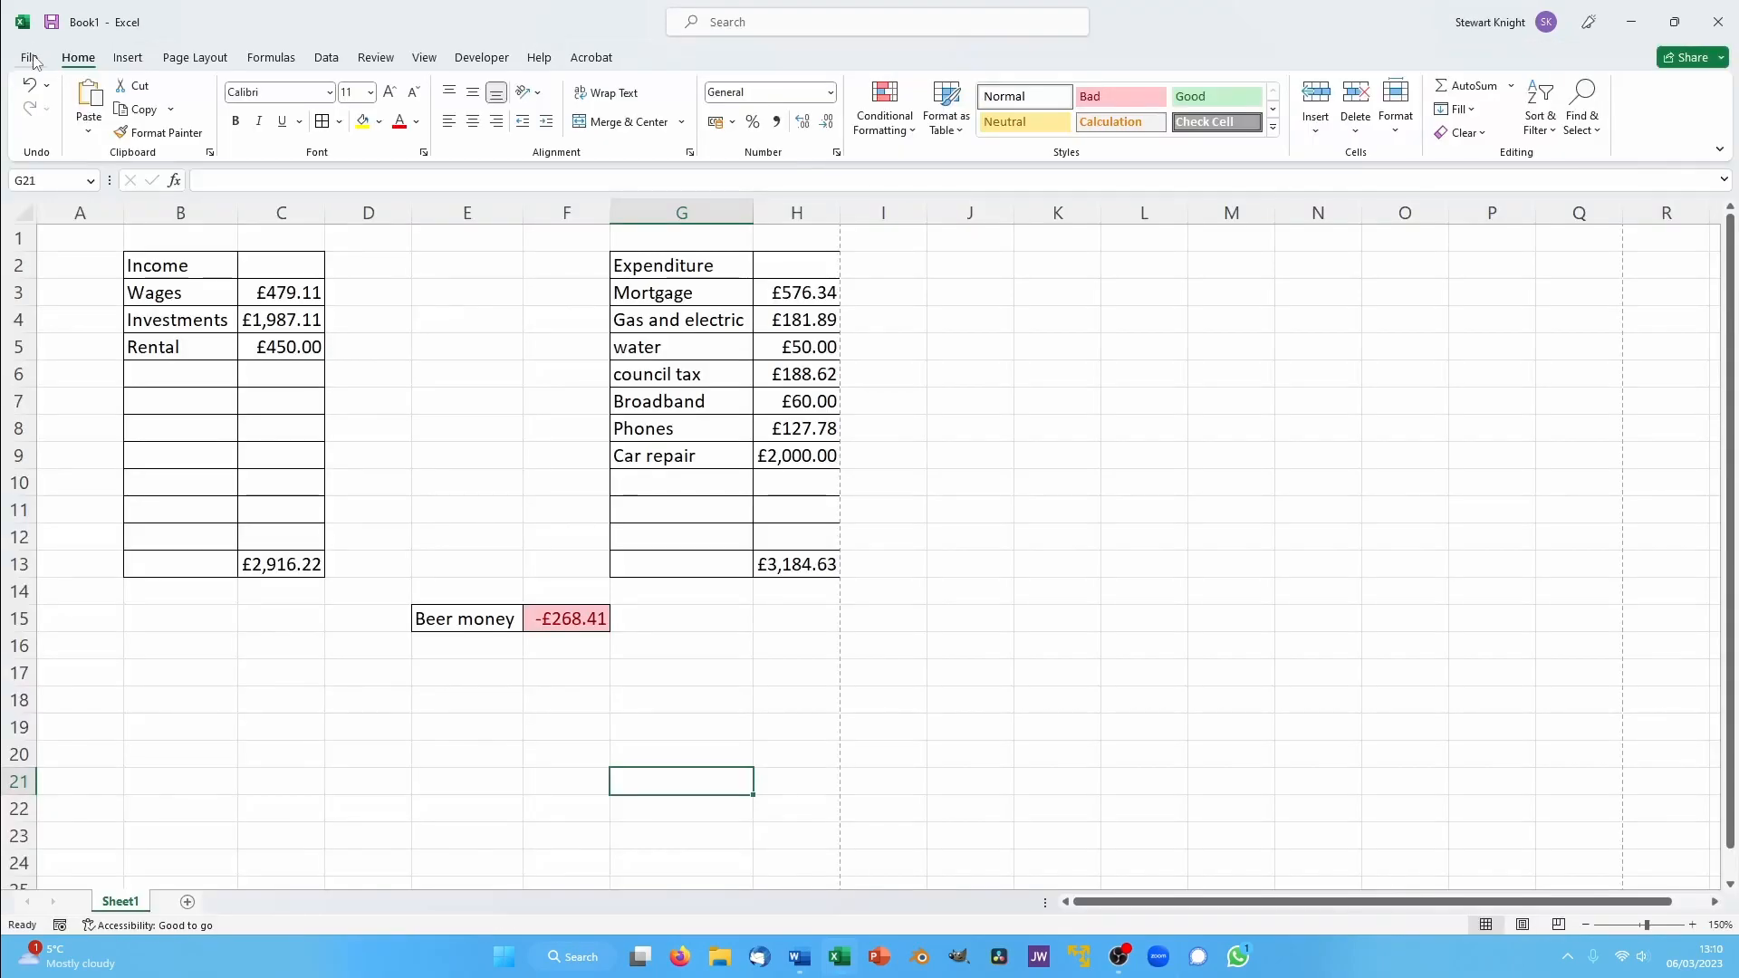
- Set the page orientation of the budget sheet to landscape and check where the page boundaries fall
click(192, 57)
click(220, 118)
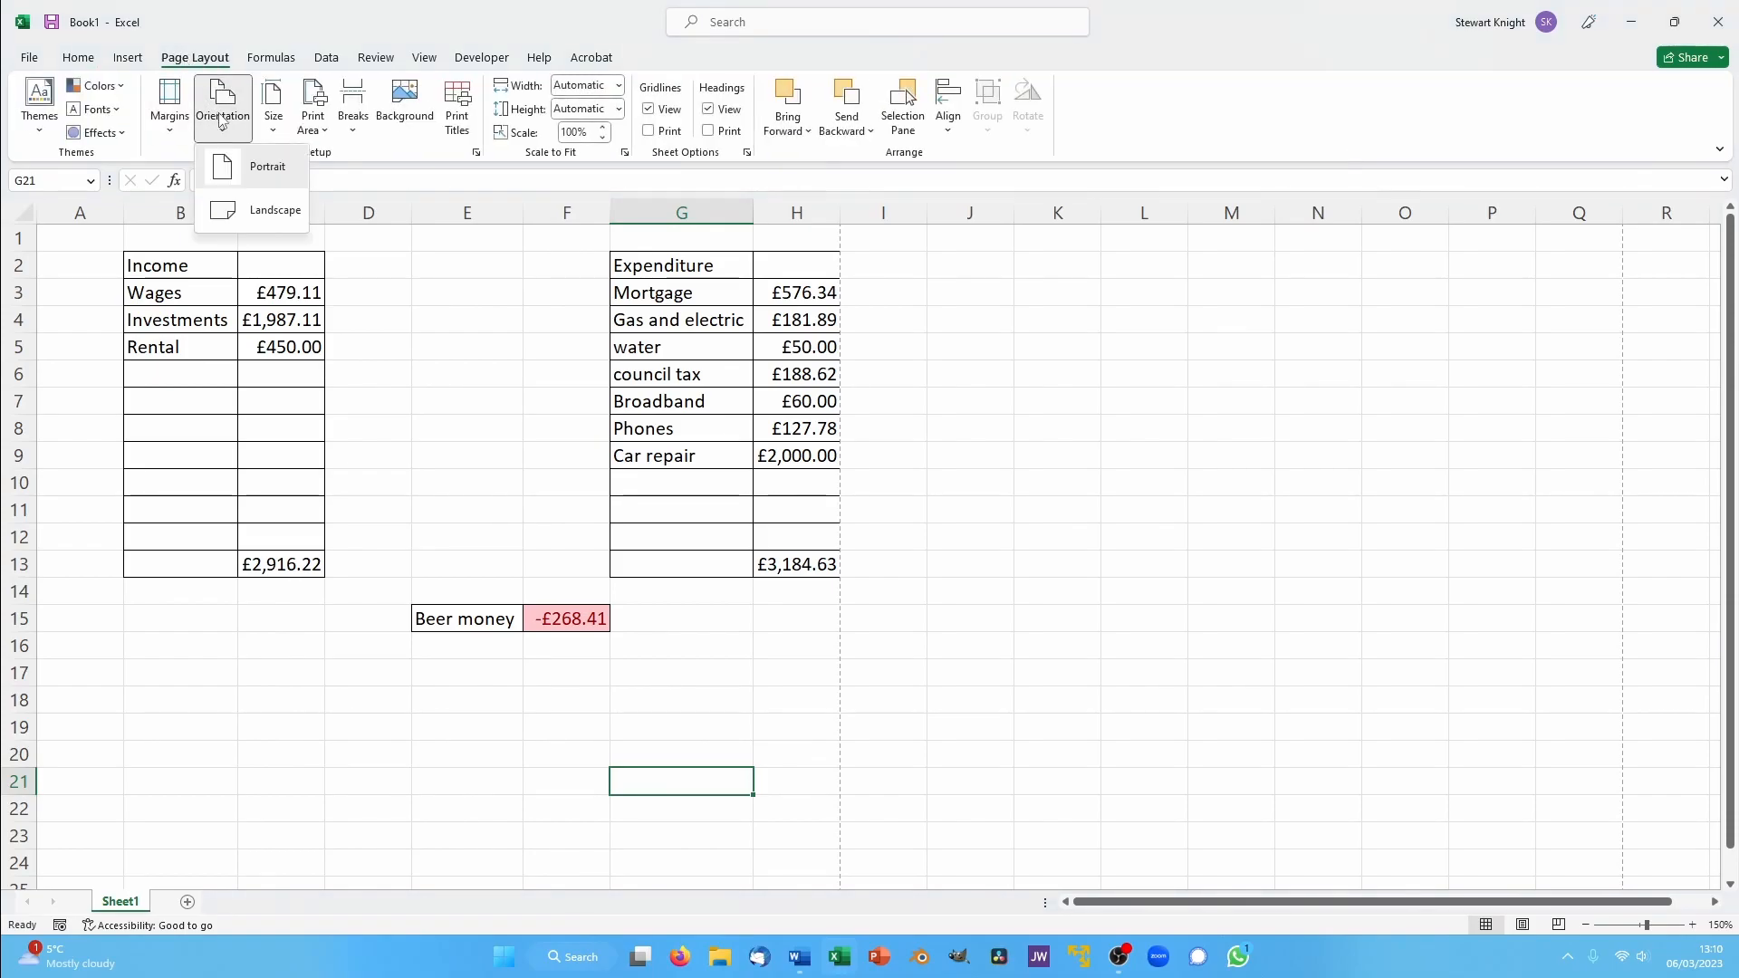
click(289, 212)
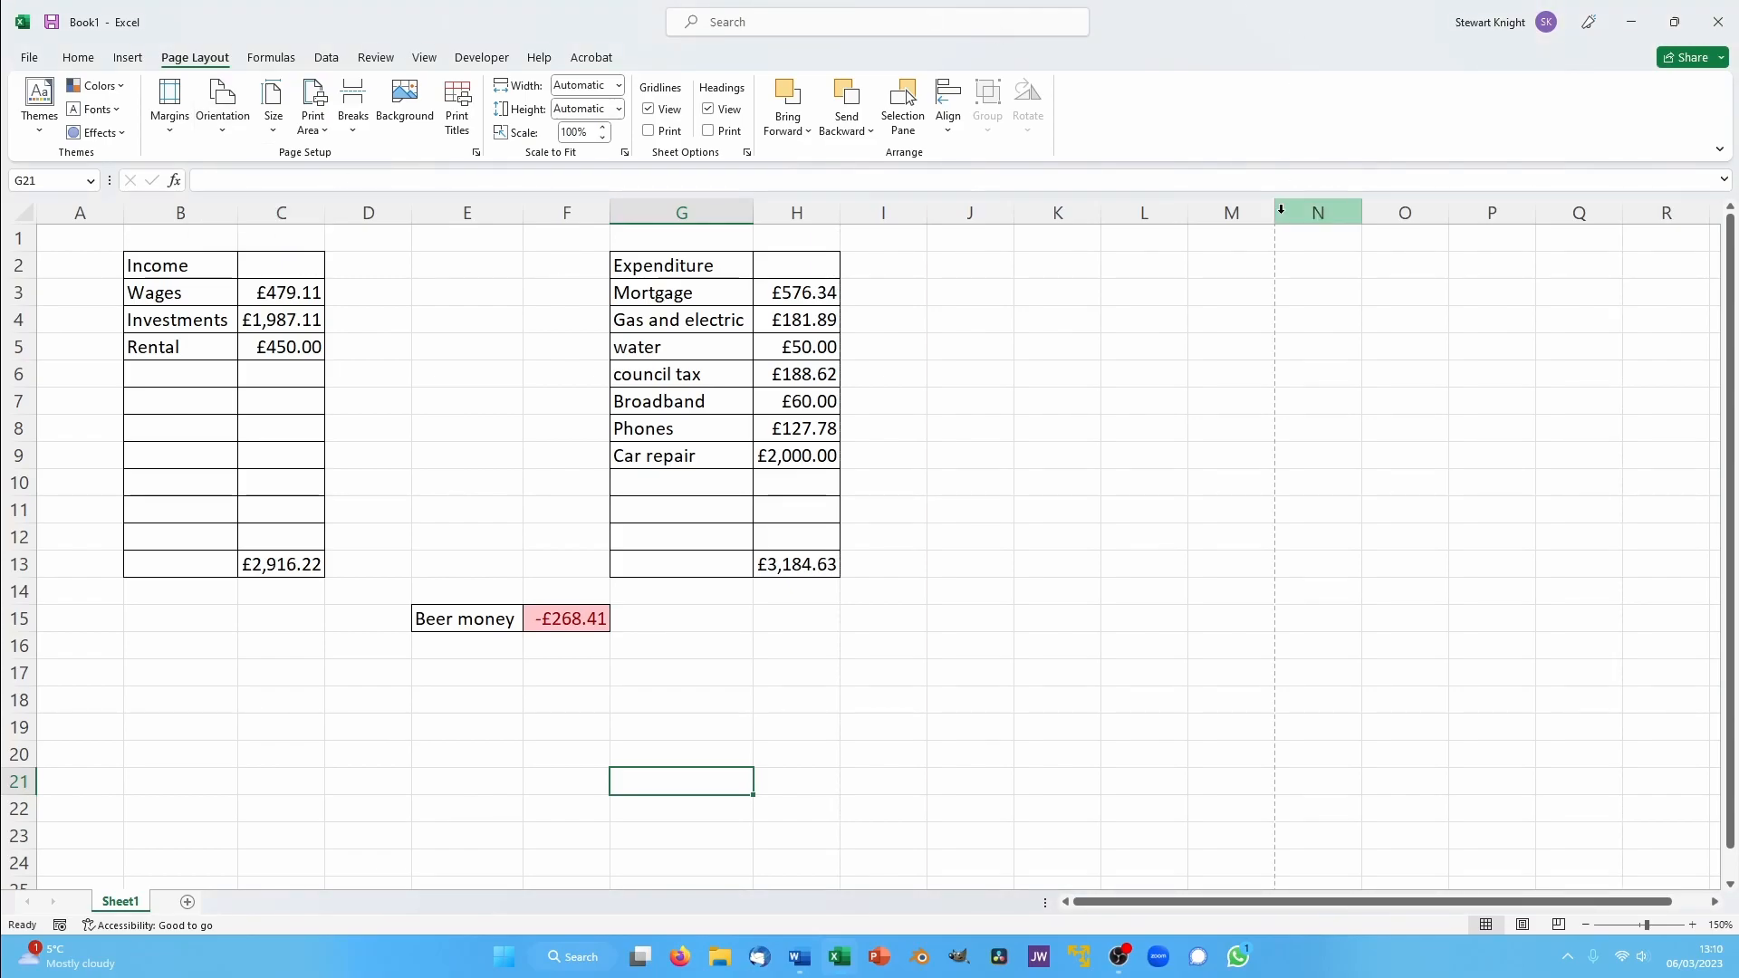
scroll(1410, 472, down, 5)
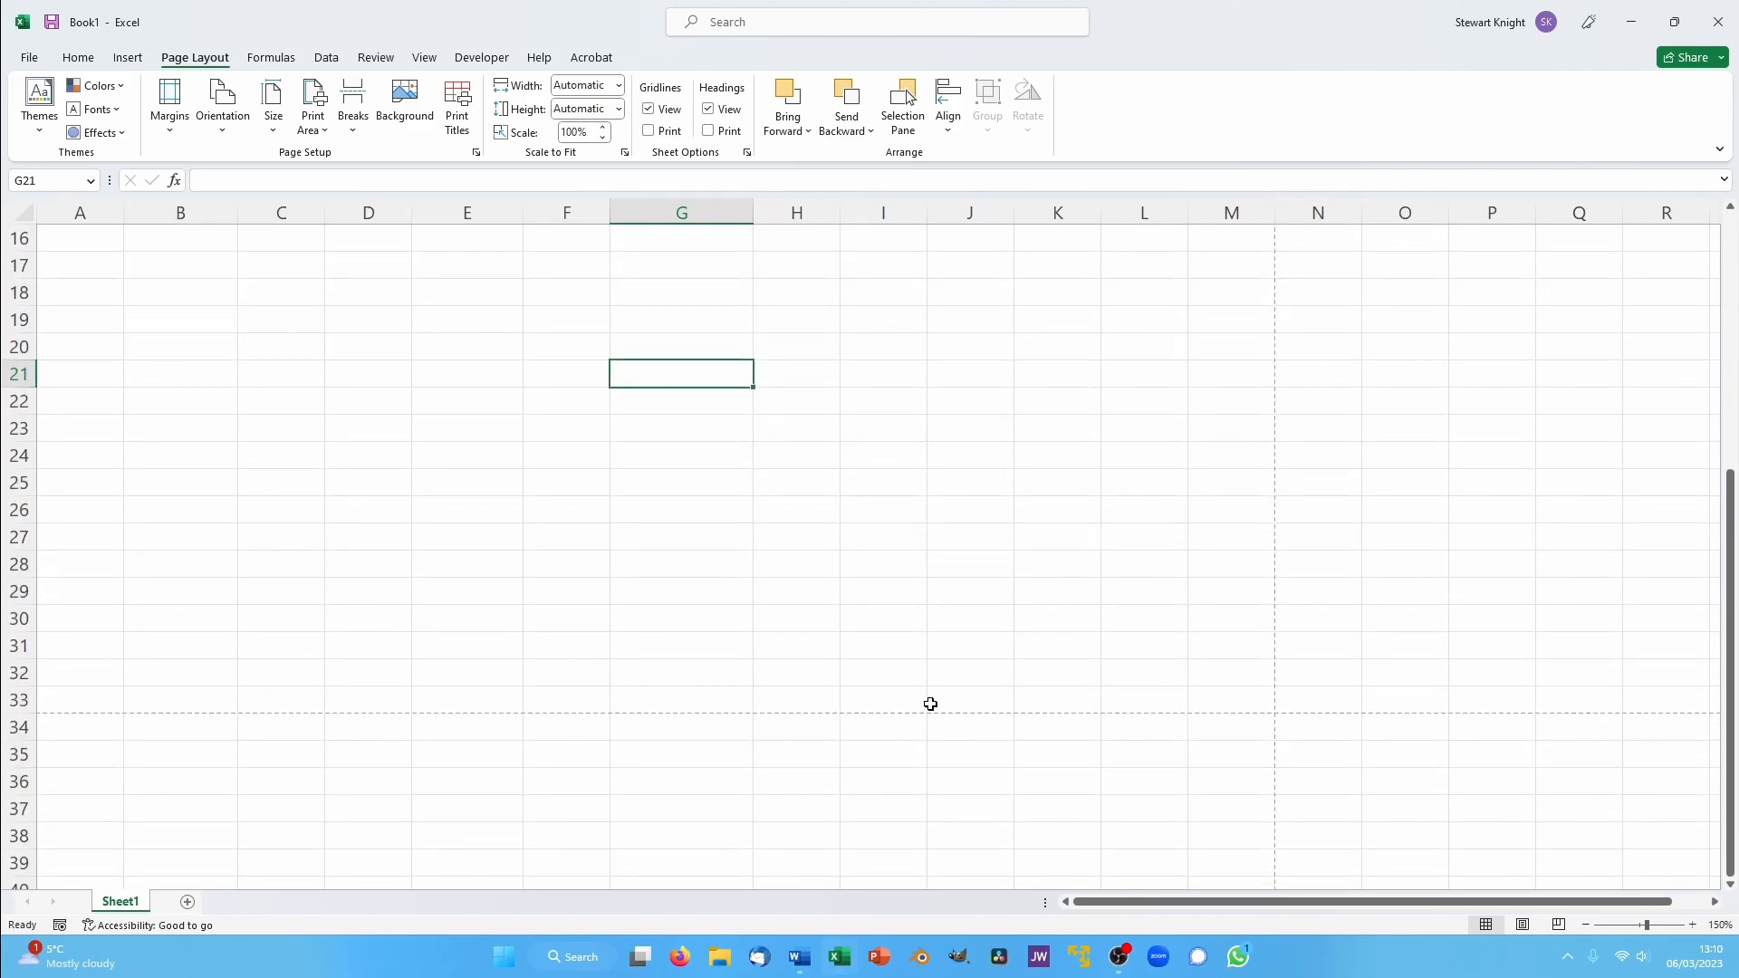
scroll(1277, 698, up, 5)
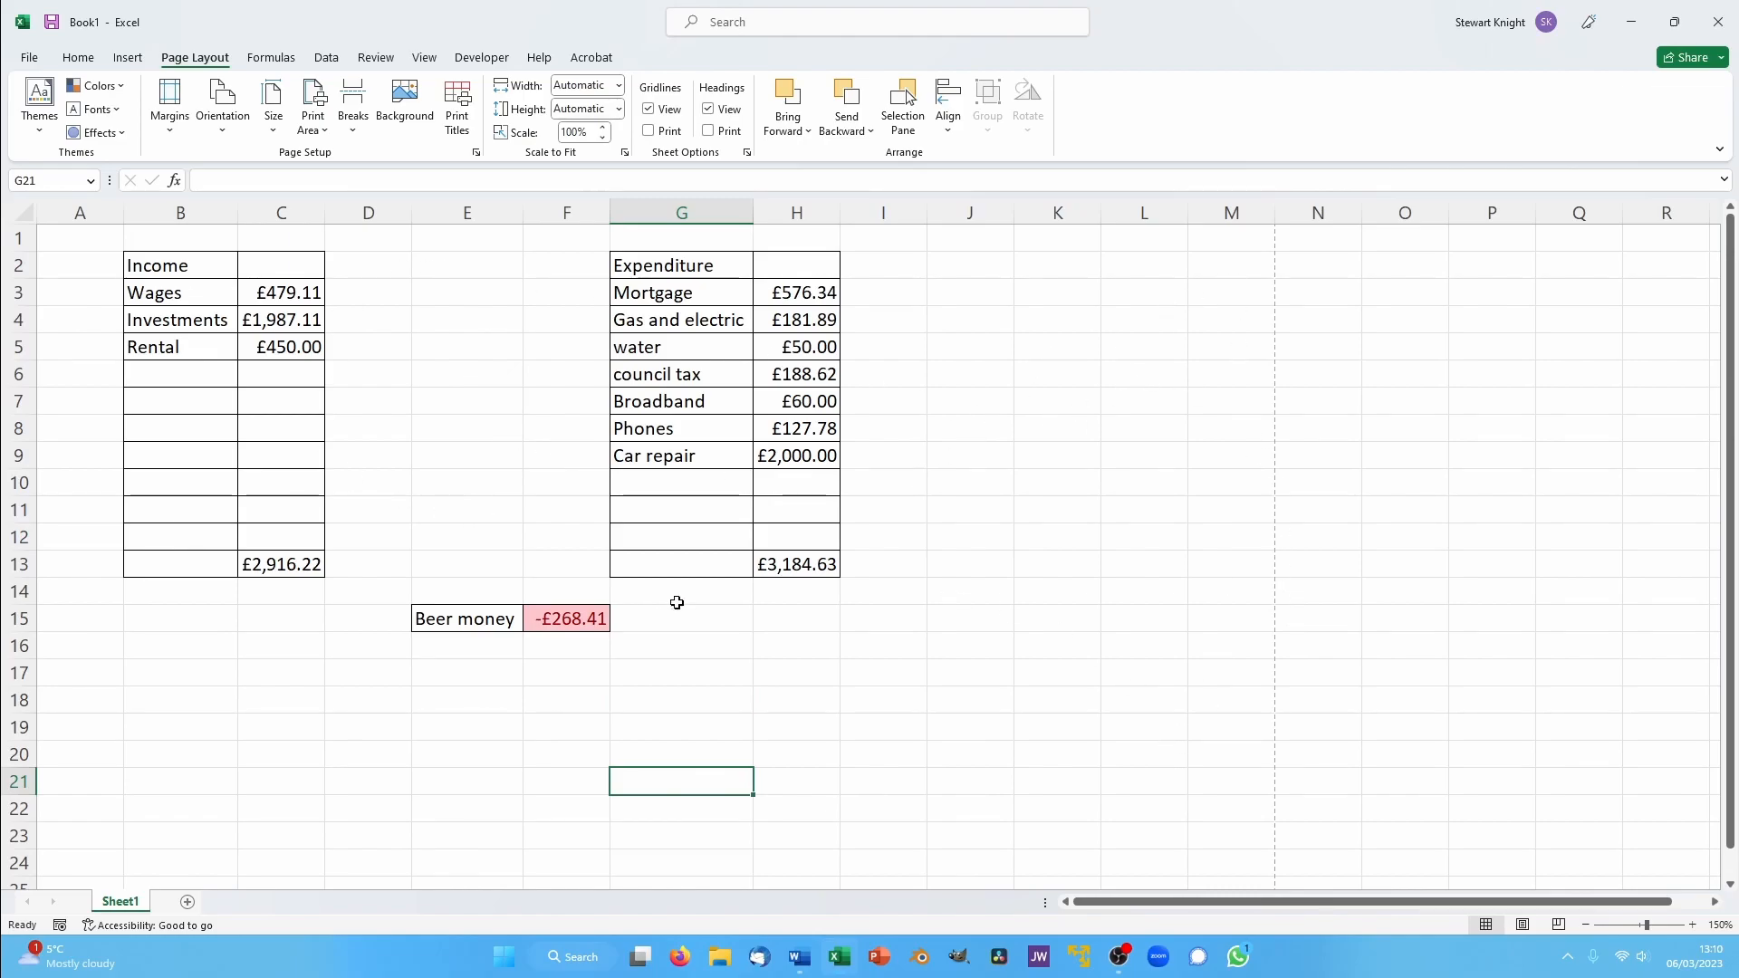
- Switch the page orientation to portrait and back to landscape to compare the page boundaries
click(223, 106)
click(267, 172)
click(238, 95)
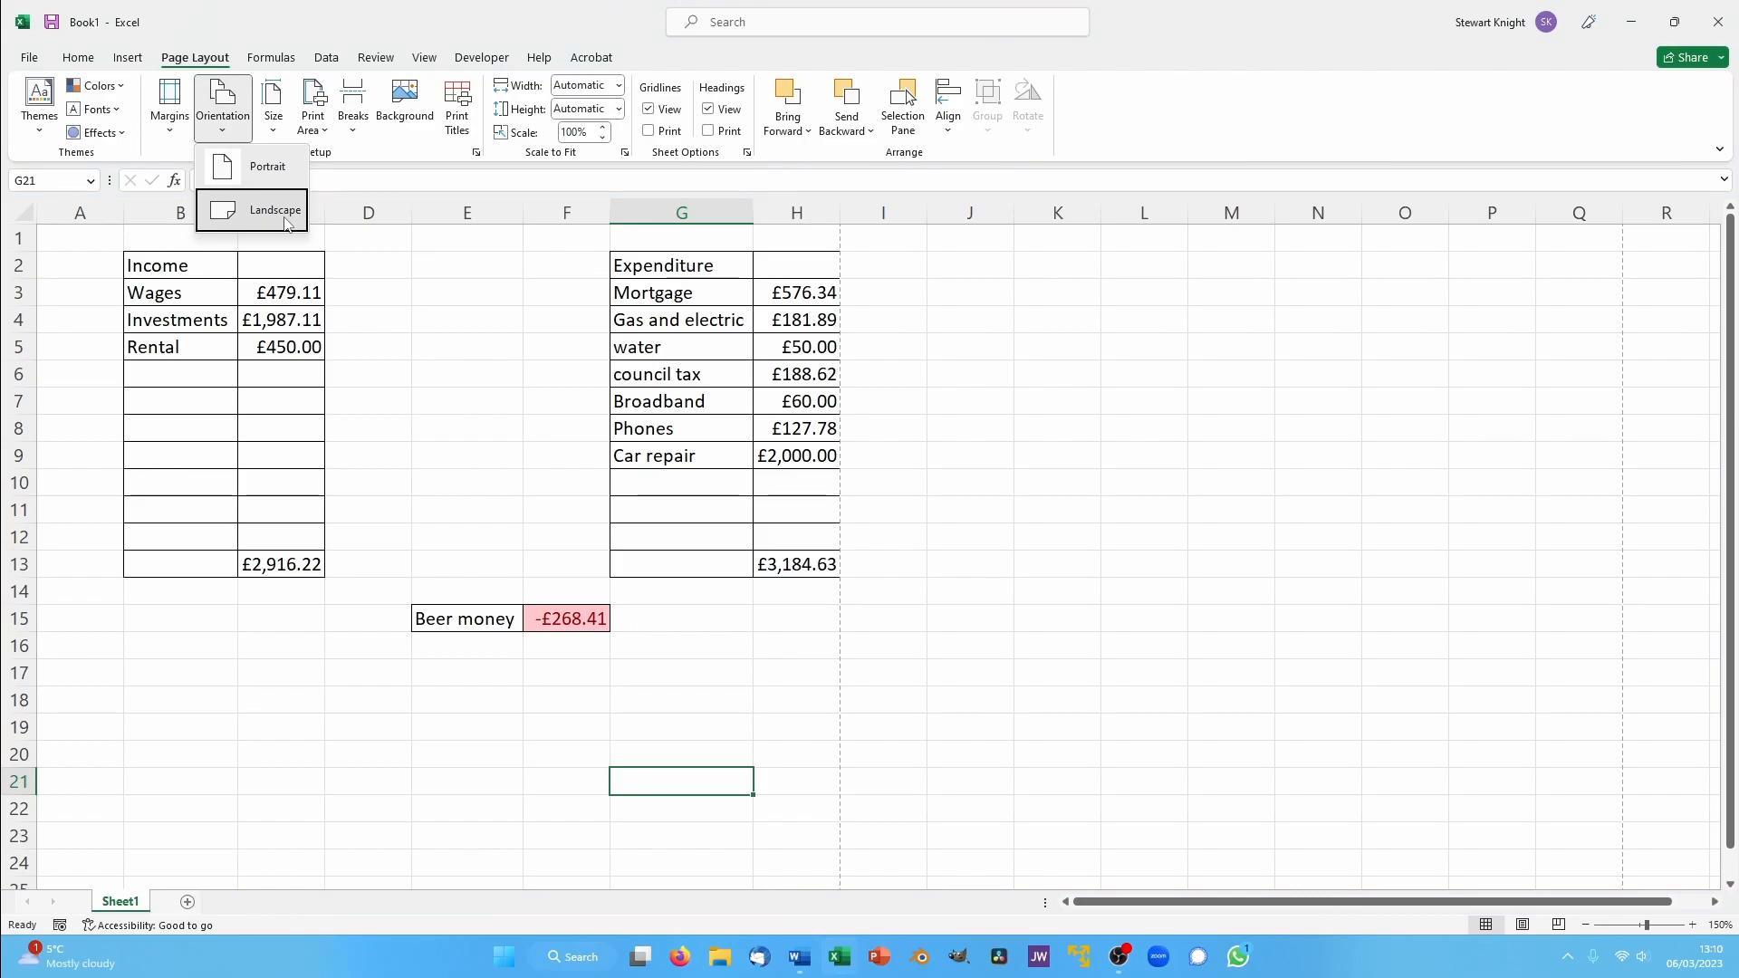
click(280, 208)
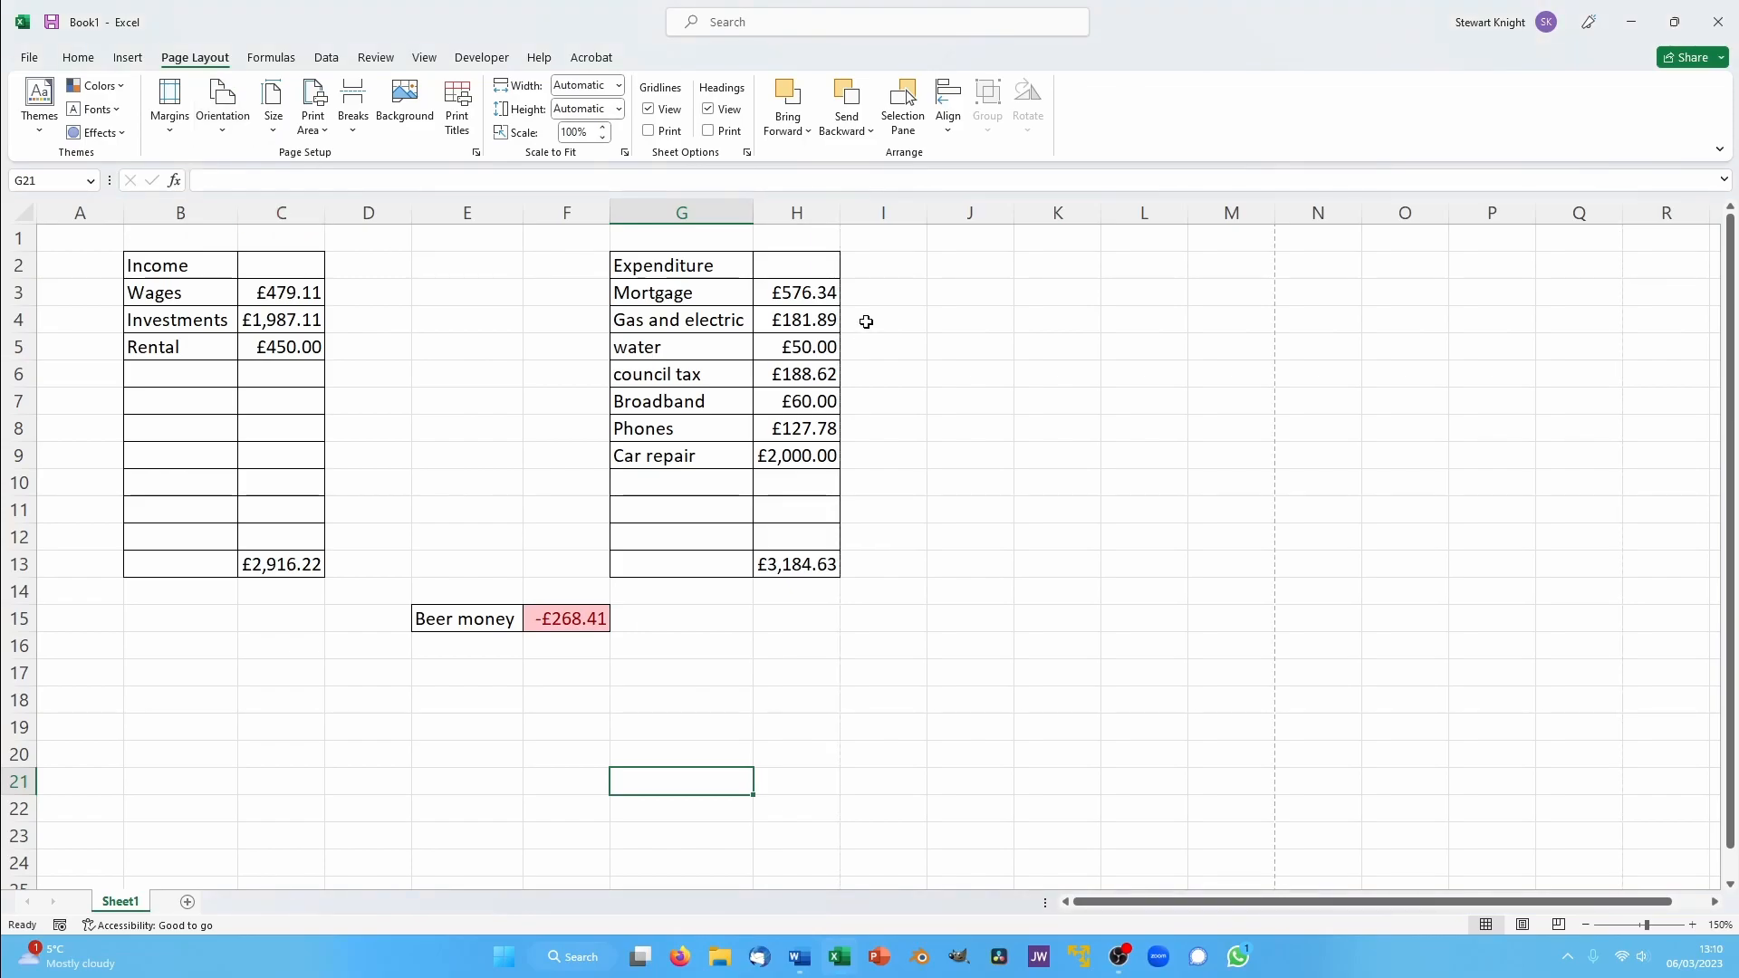
- Check the landscape layout in the print preview and return to the worksheet
key(ctrl+p)
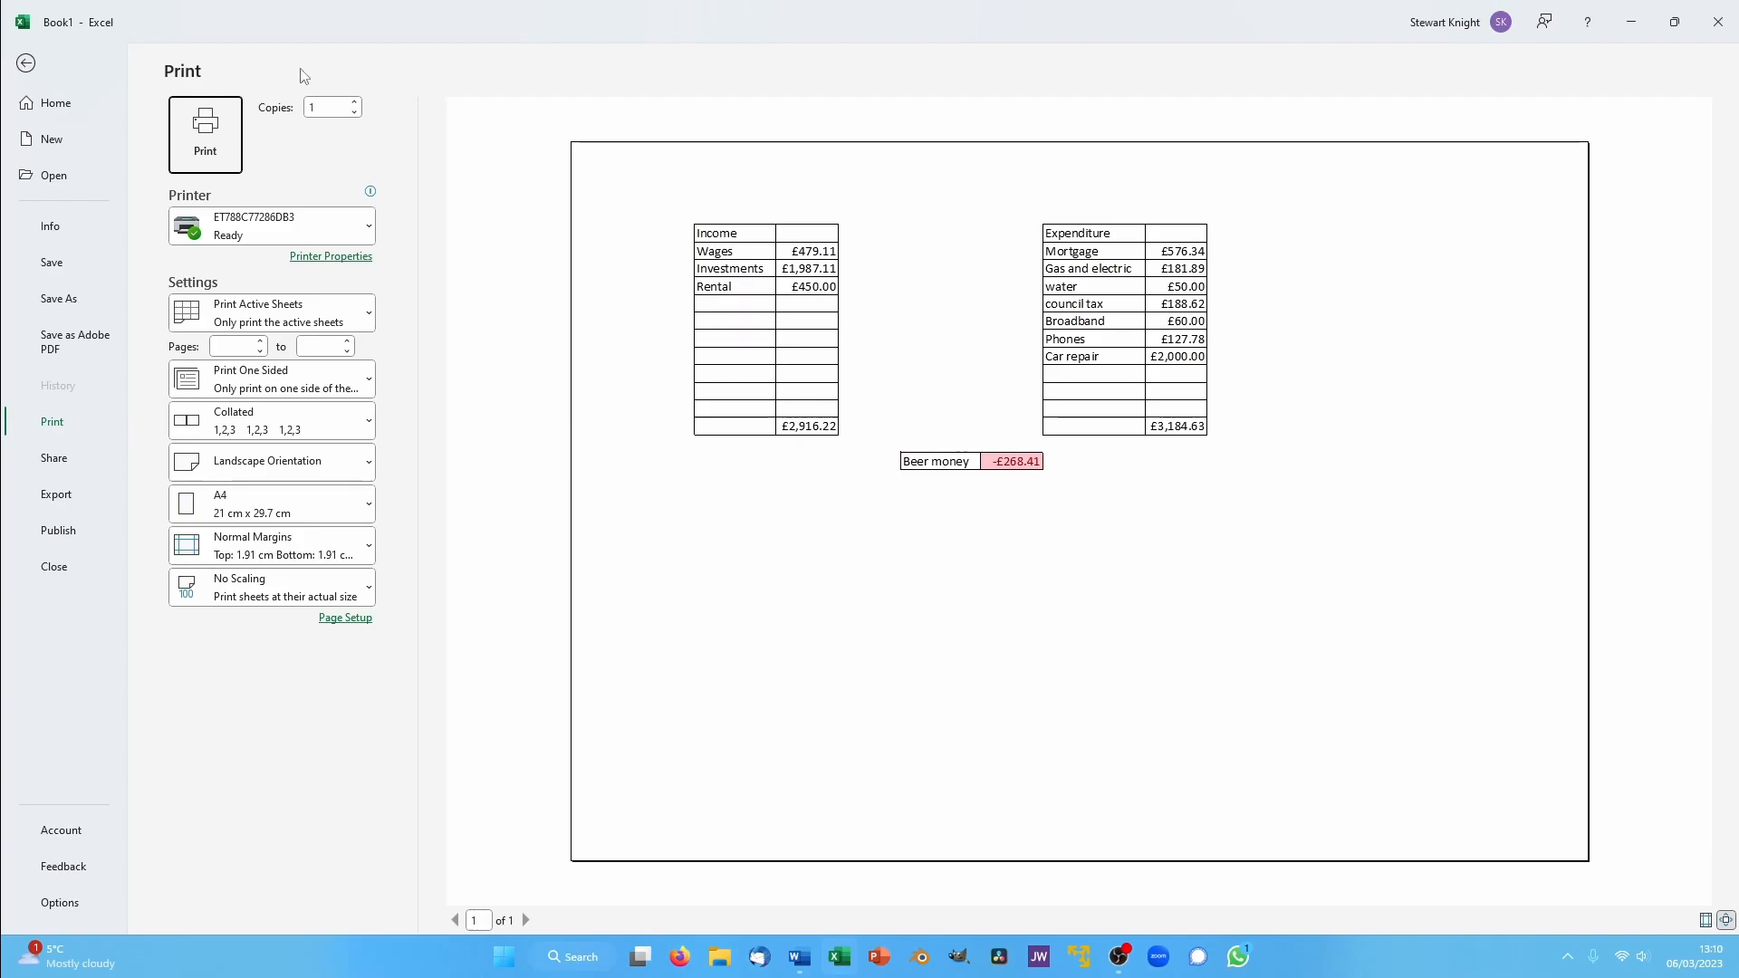
click(29, 62)
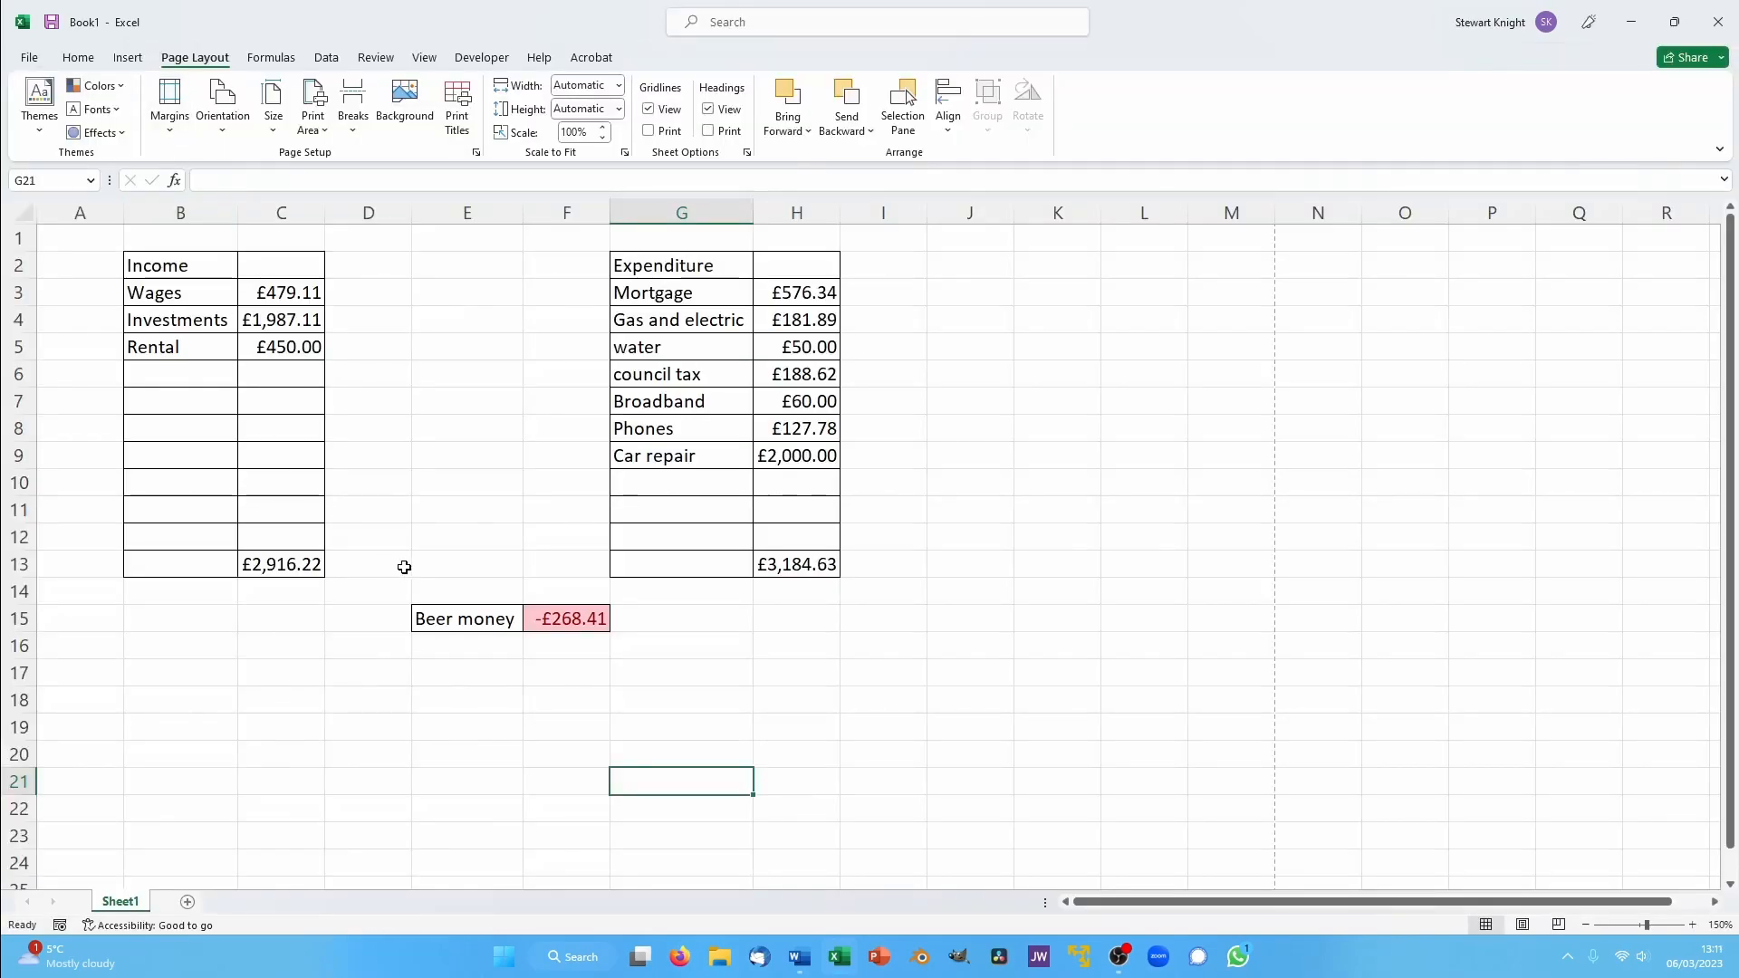
- Add a new blank worksheet after Sheet1
click(185, 901)
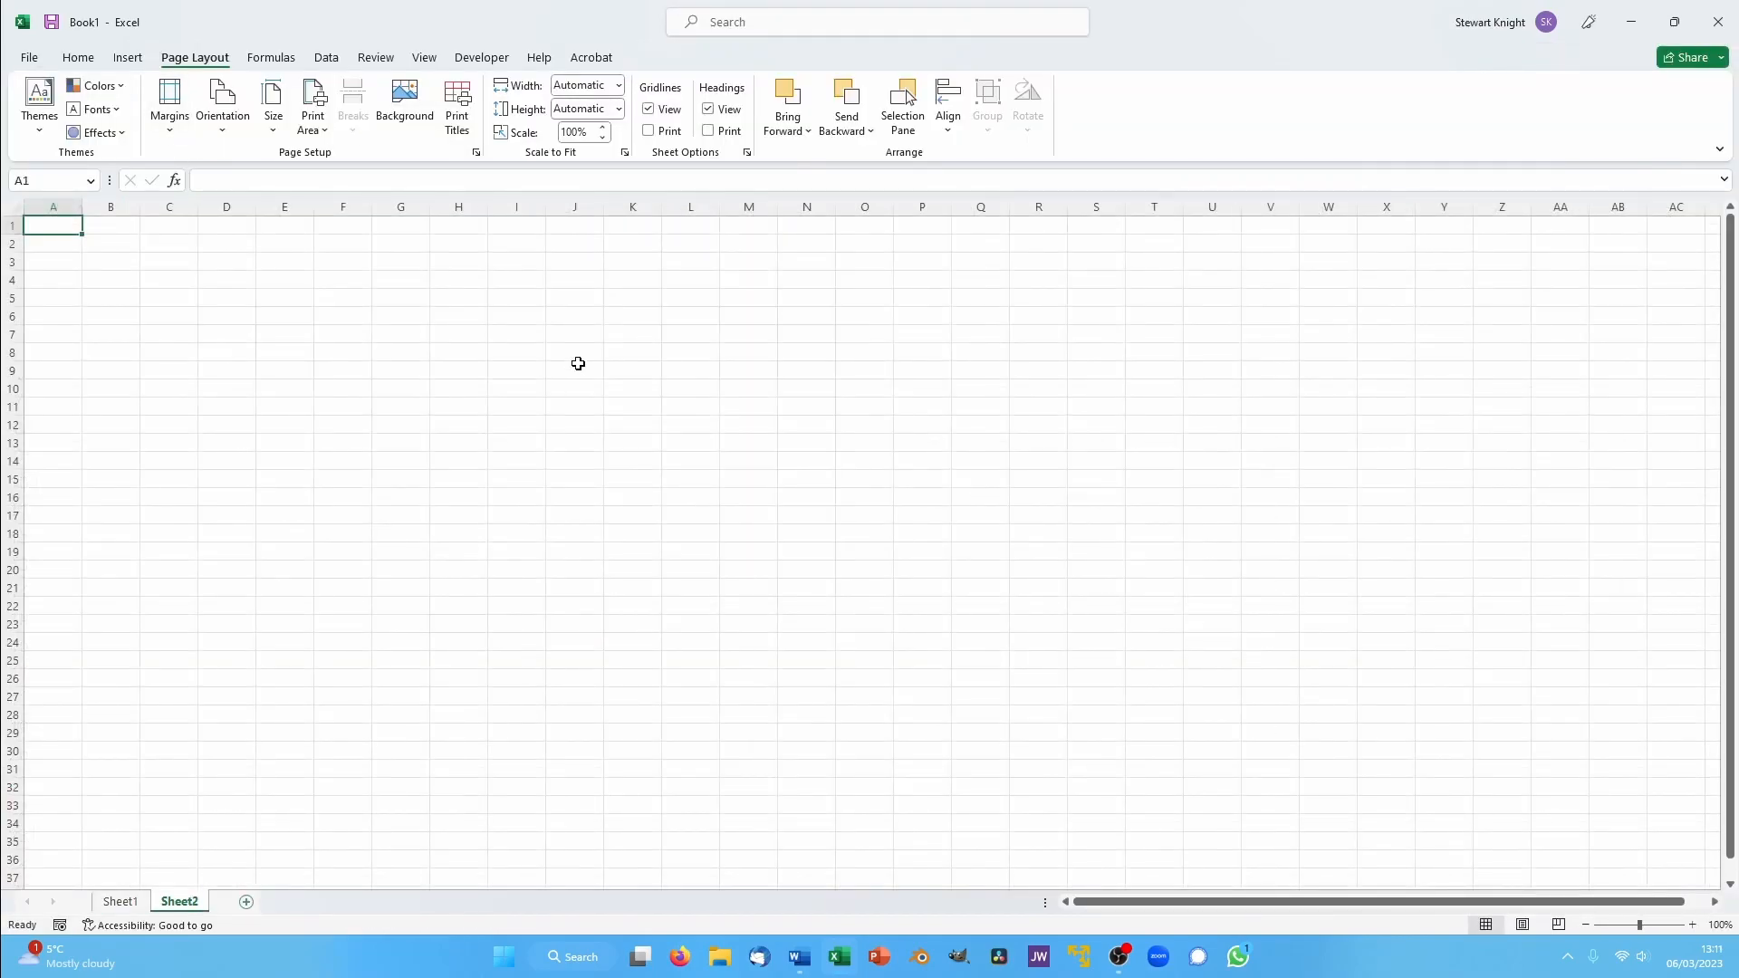
click(1692, 925)
click(1693, 925)
click(1693, 925)
click(1692, 925)
click(1692, 924)
click(1693, 924)
click(1693, 925)
click(1693, 924)
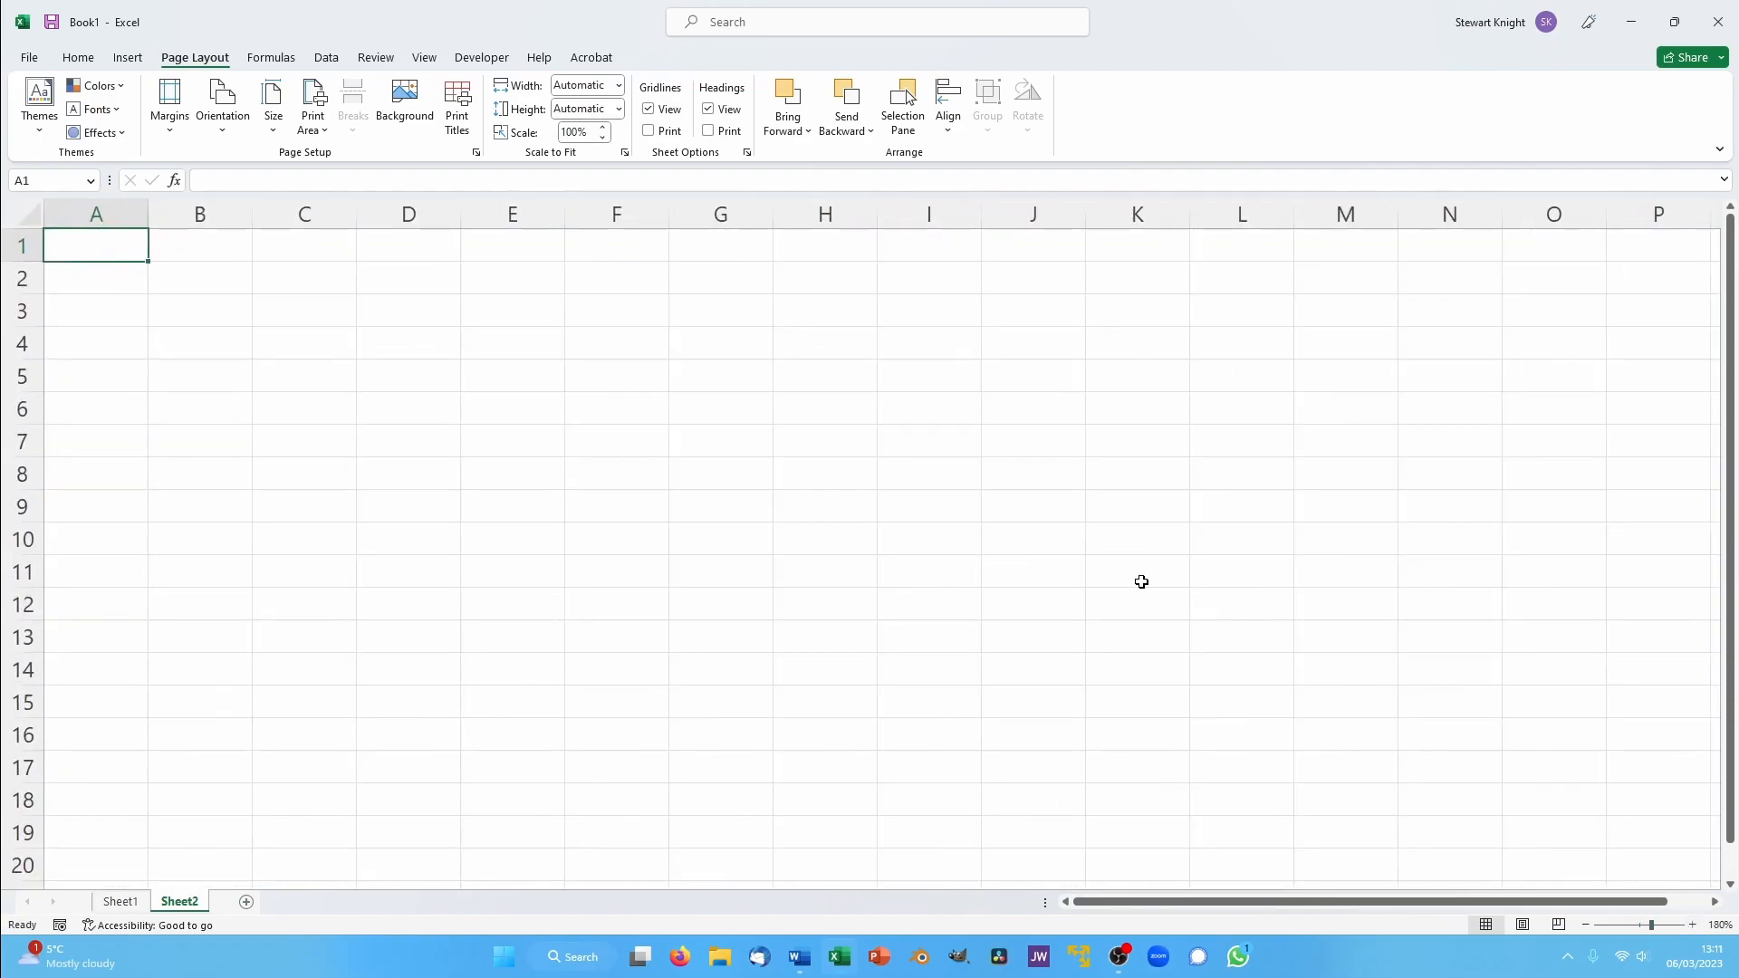
- Merge and centre the cells B2:L4 on the new worksheet
drag(183, 277, 1215, 353)
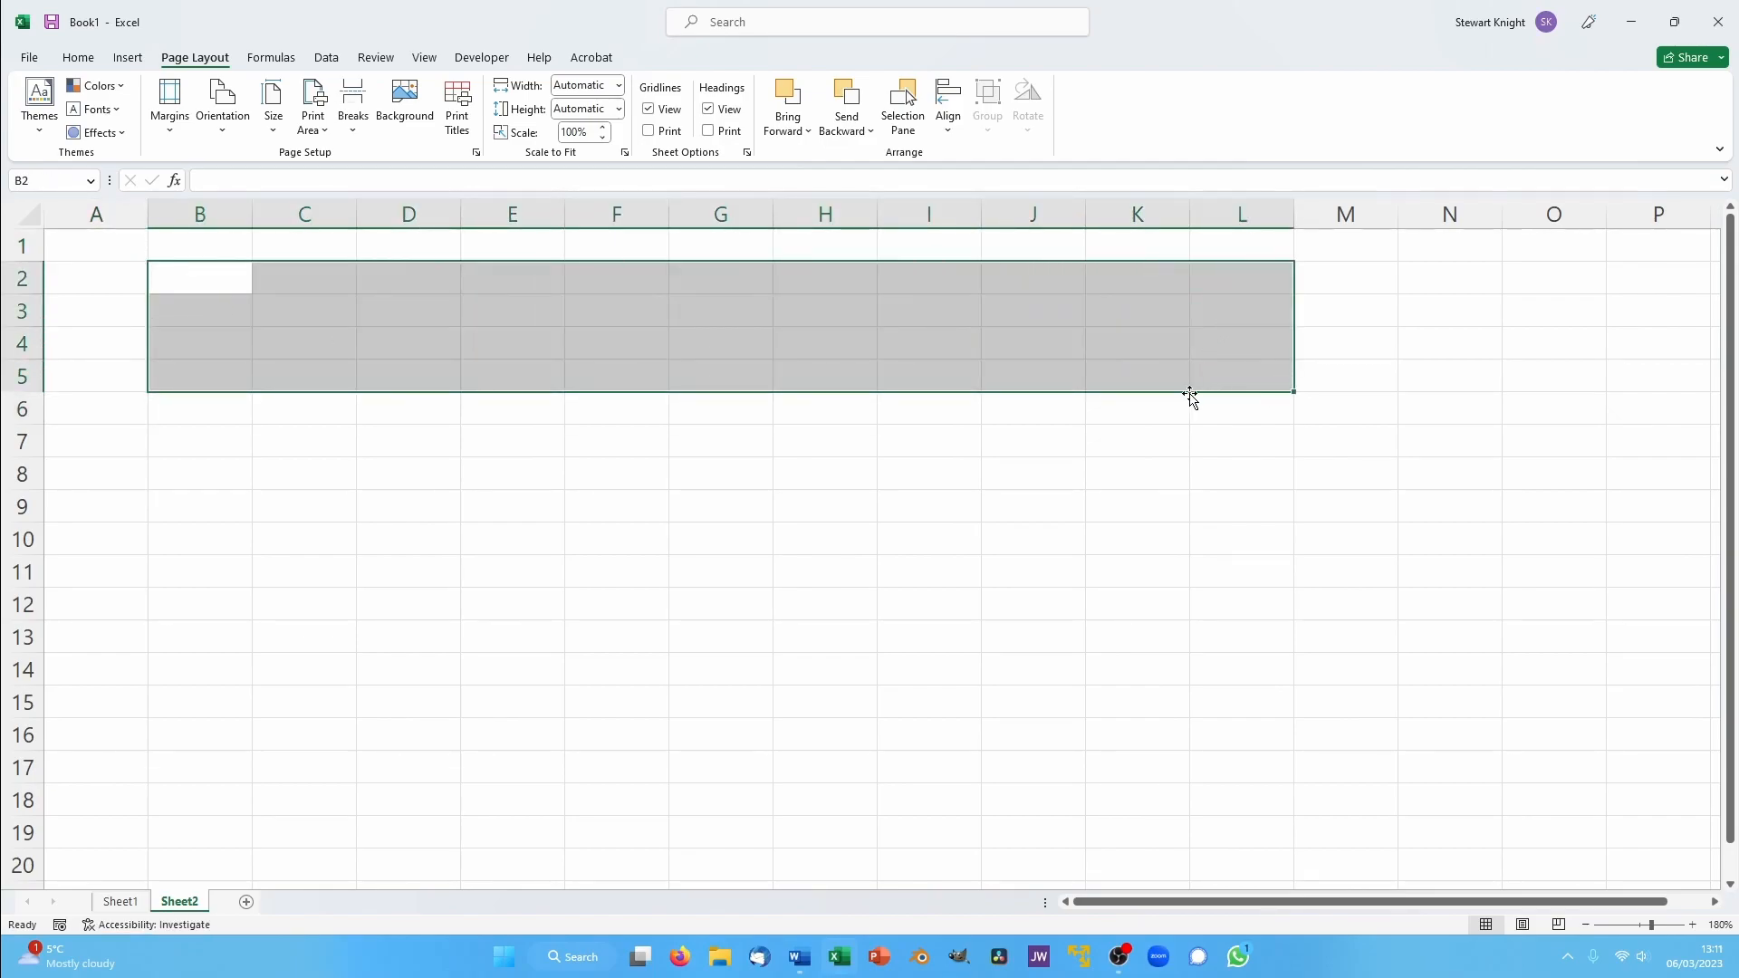
drag(928, 604, 927, 582)
drag(178, 272, 1223, 349)
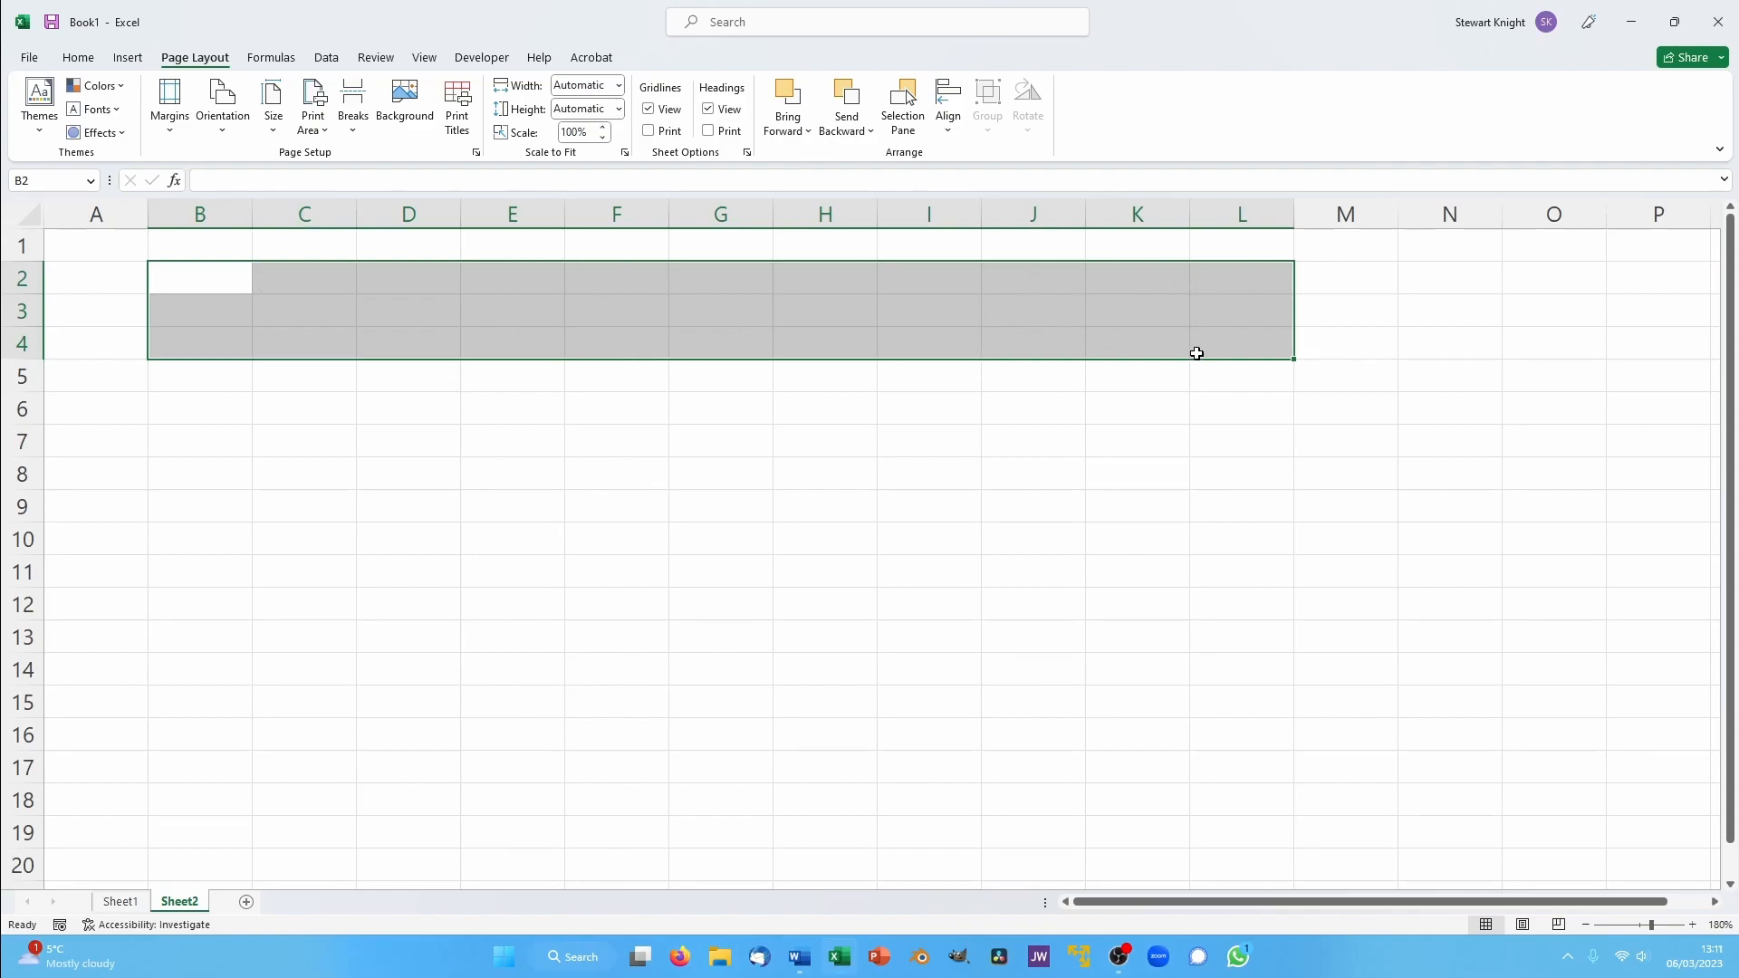
click(78, 57)
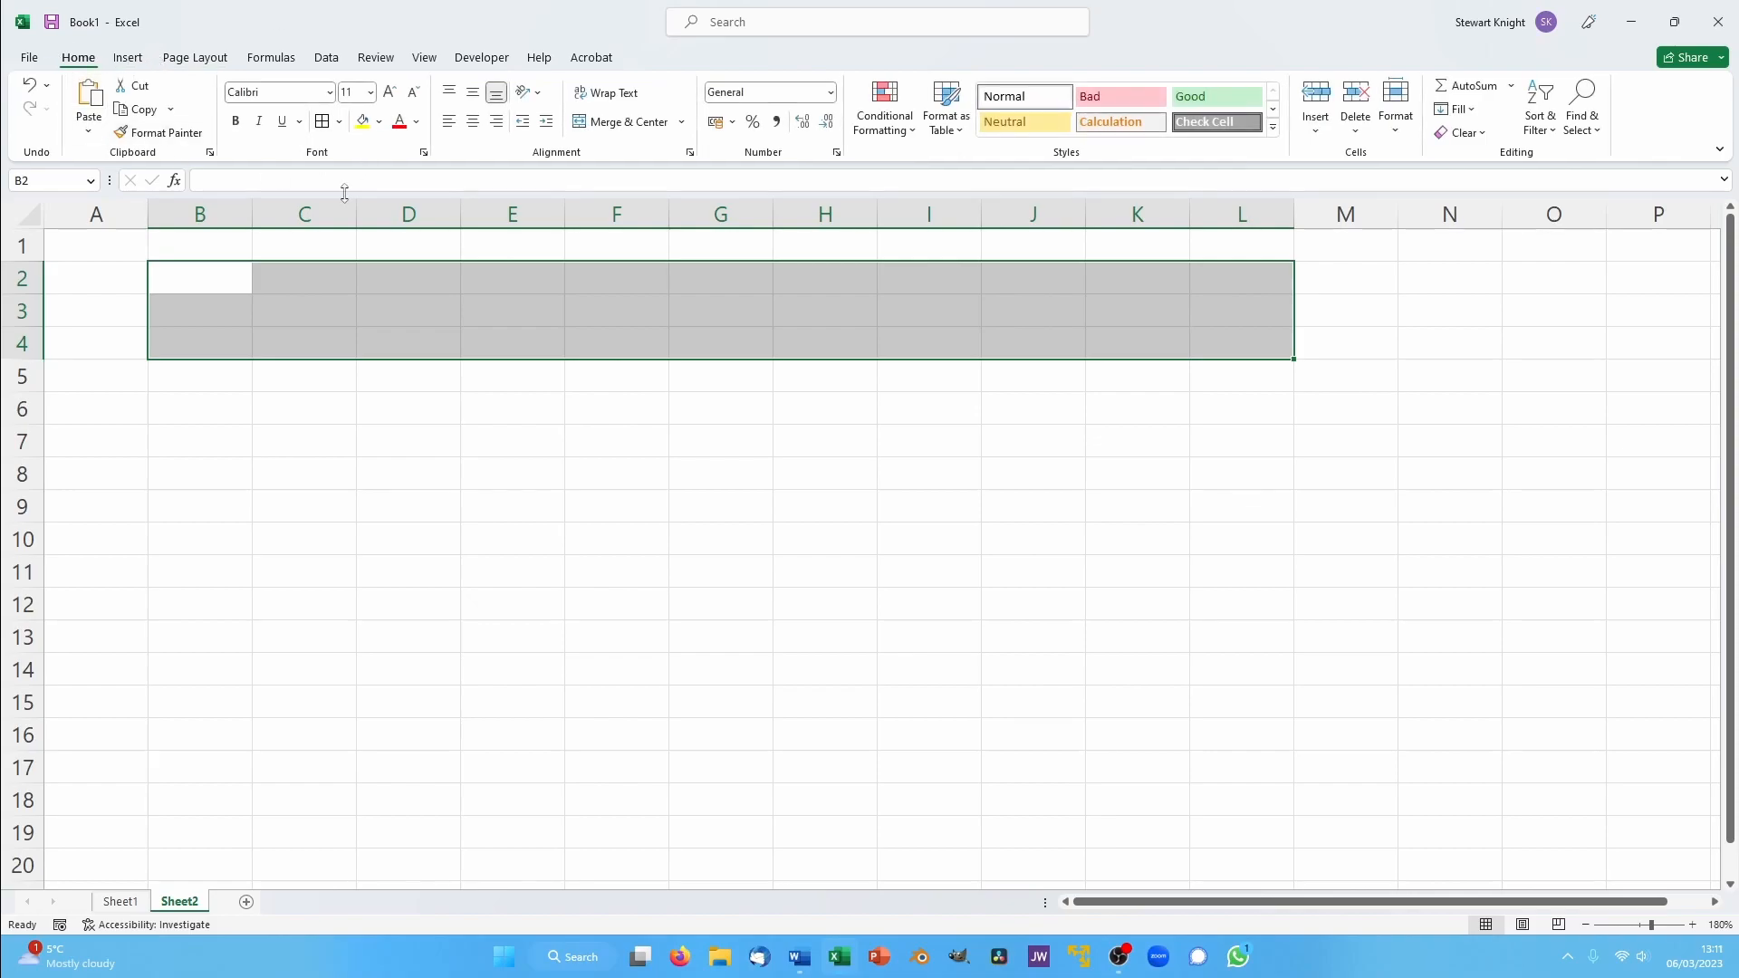
click(625, 122)
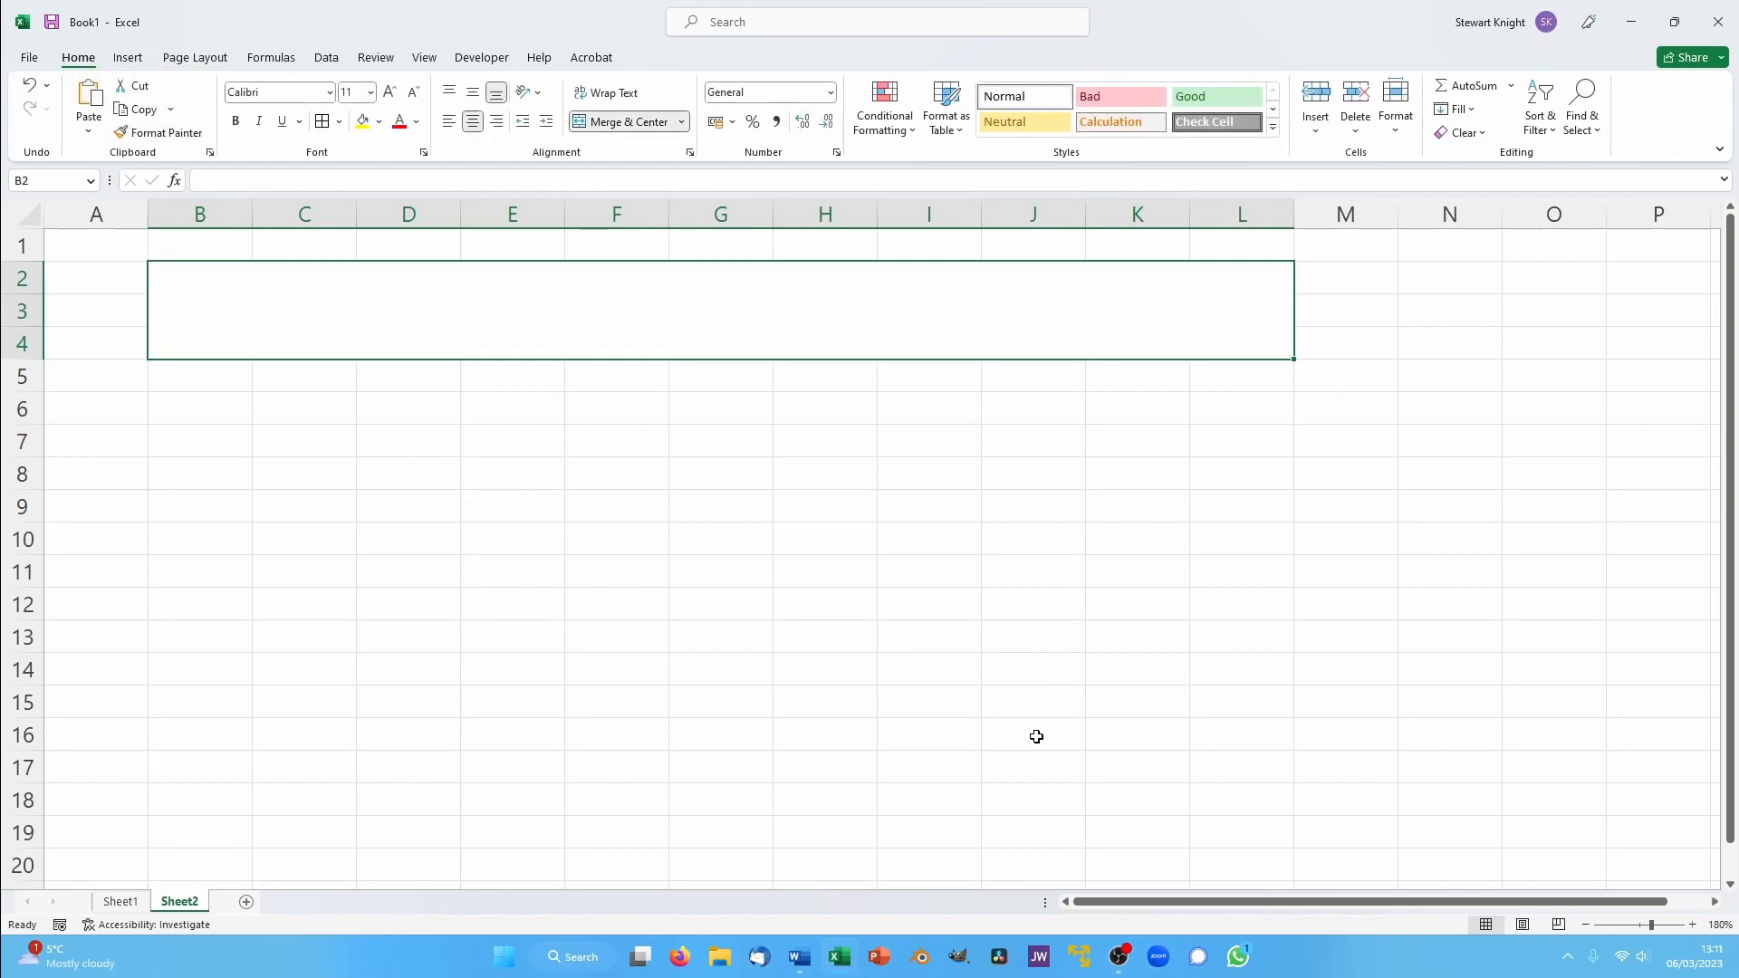
- Apply a thick outside border to the merged block B2:L4
click(837, 518)
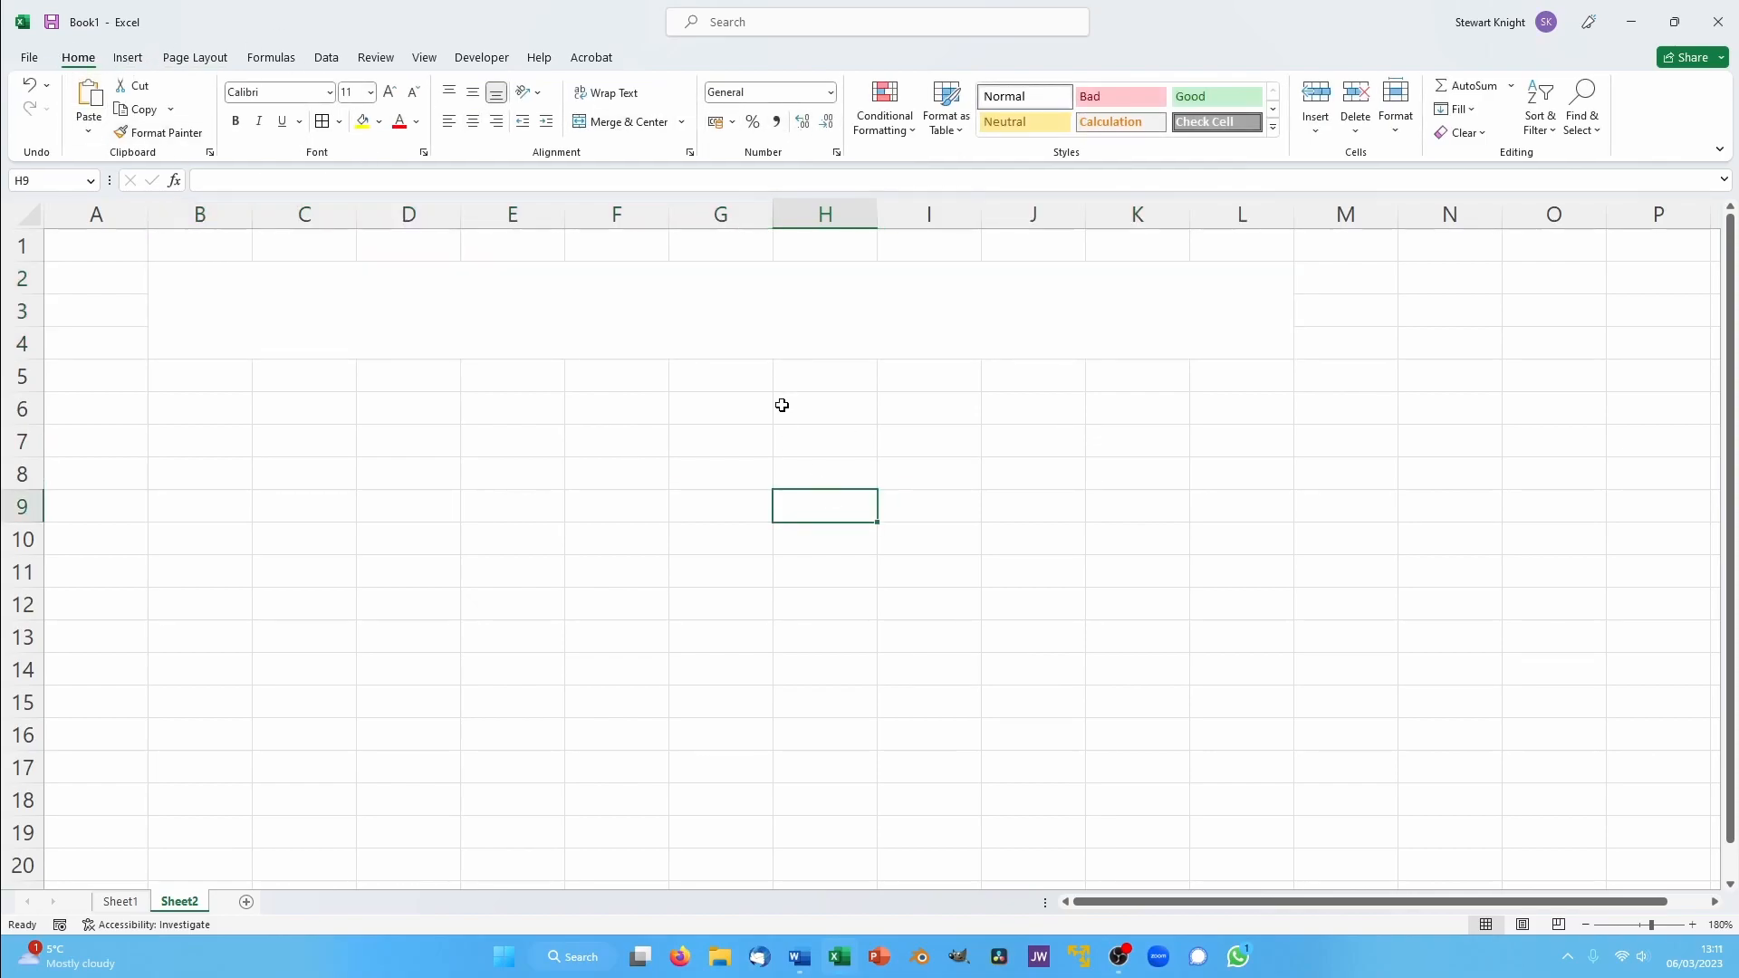
click(720, 310)
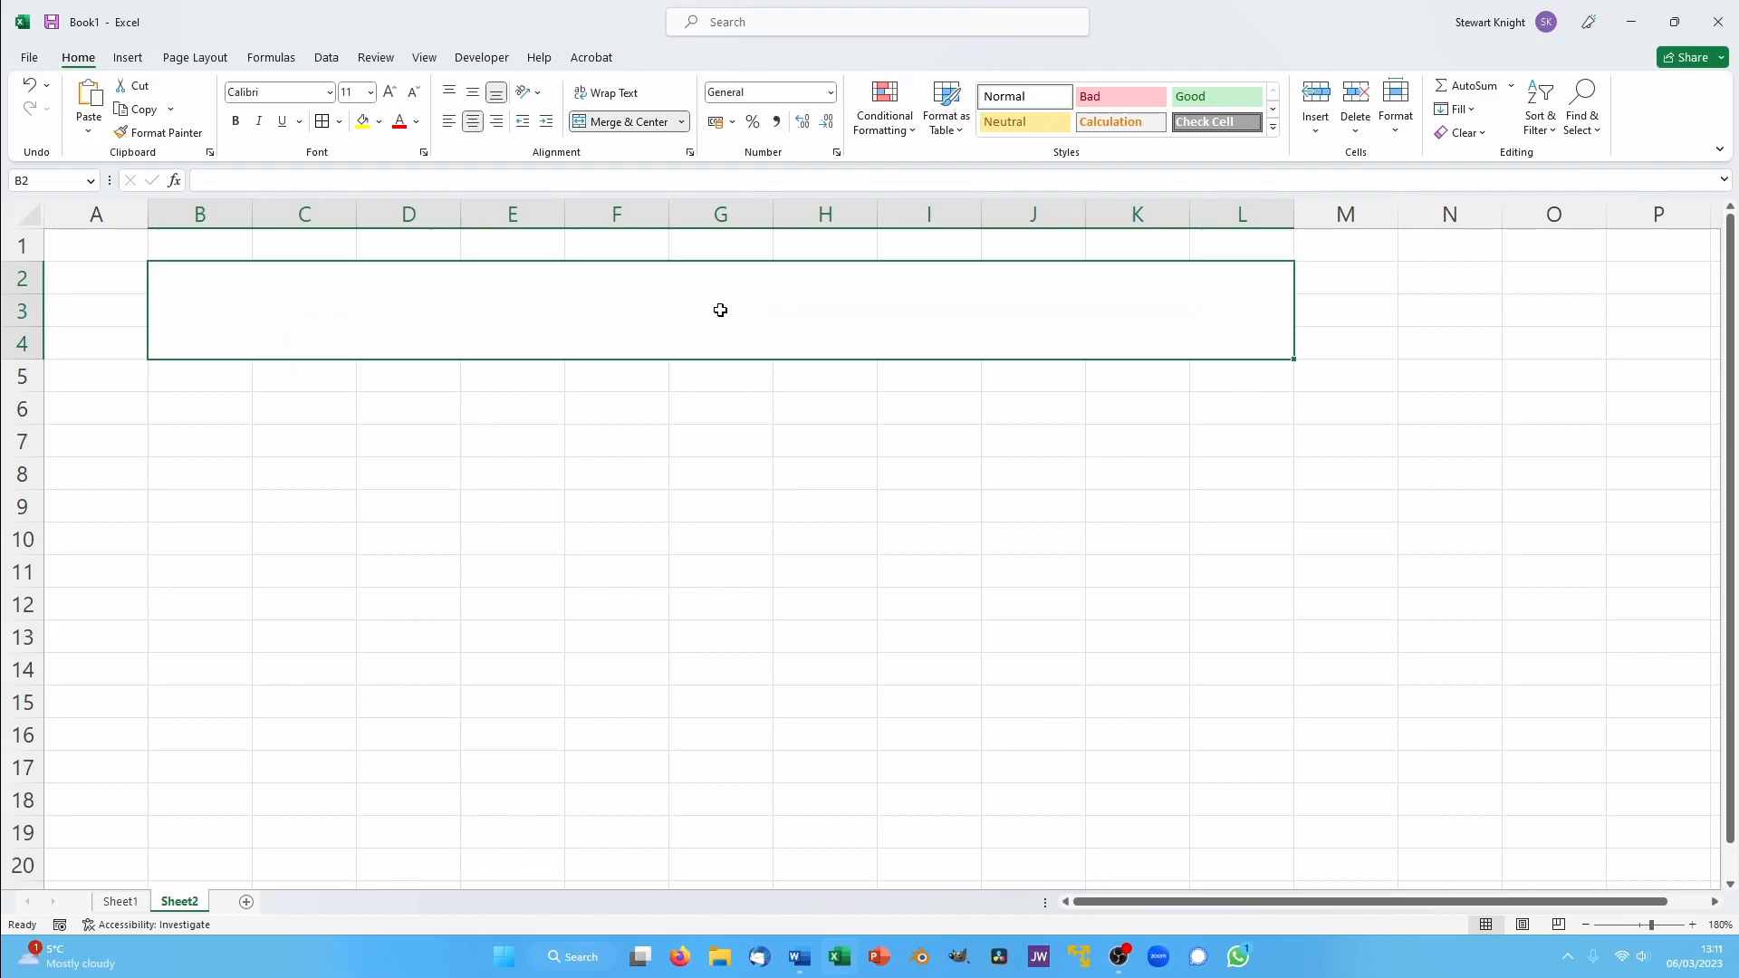
click(339, 122)
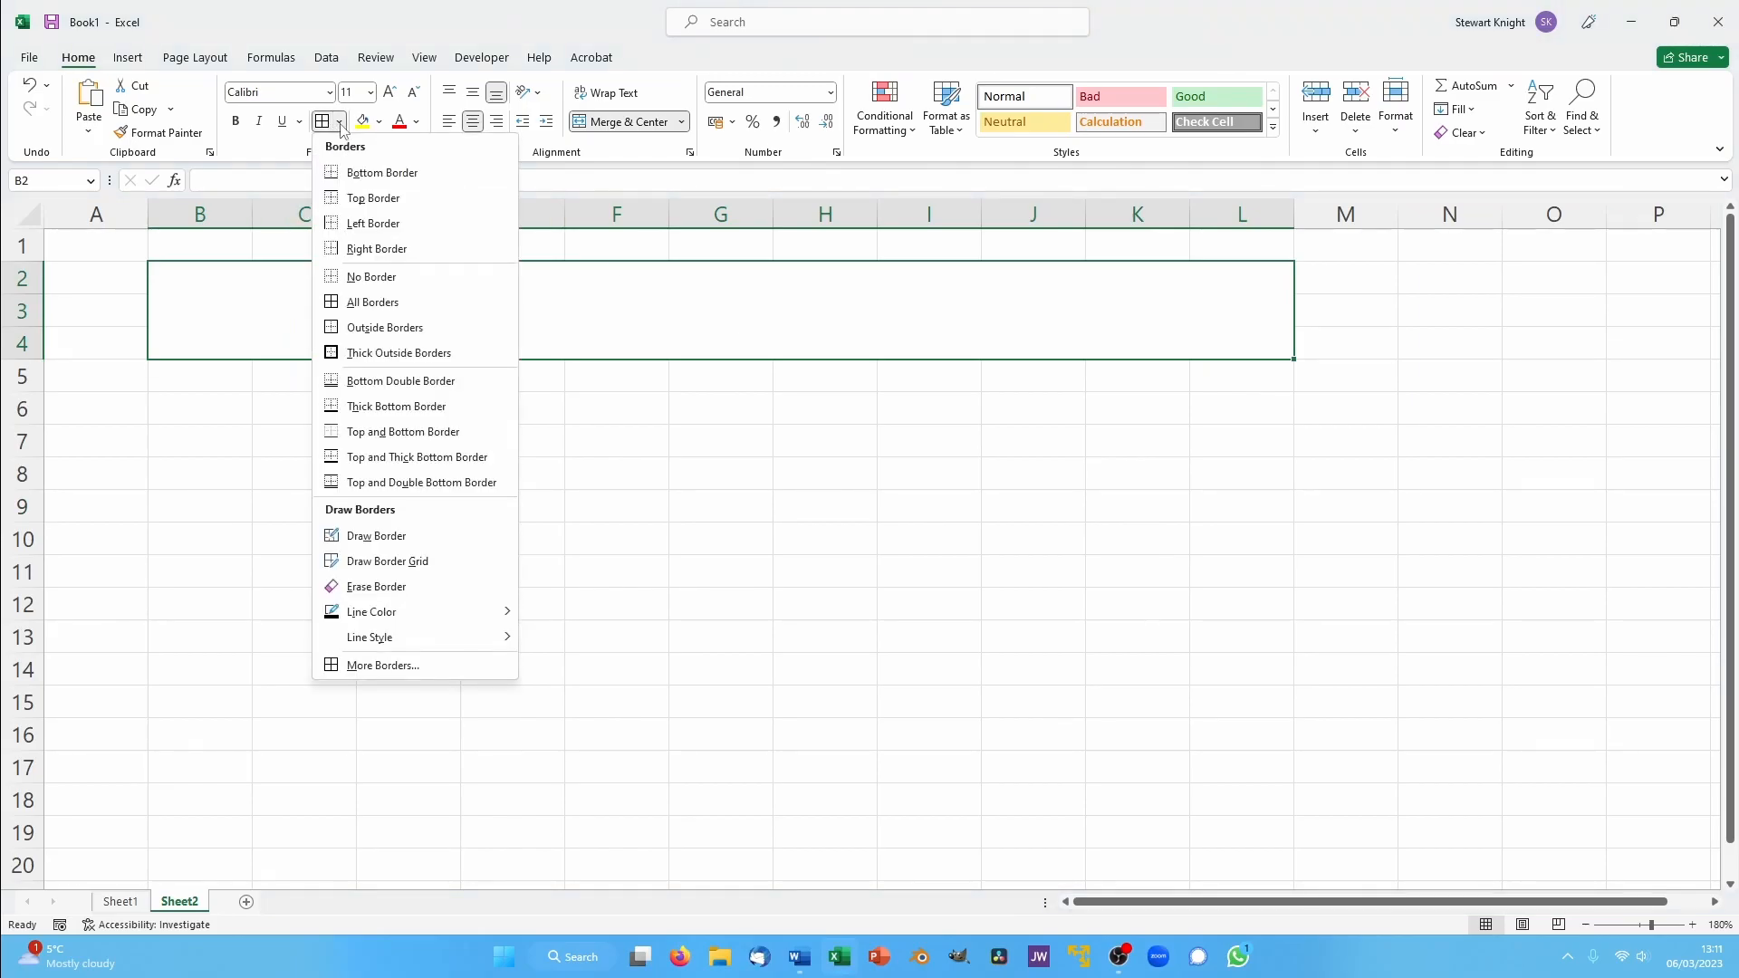
click(390, 353)
click(640, 497)
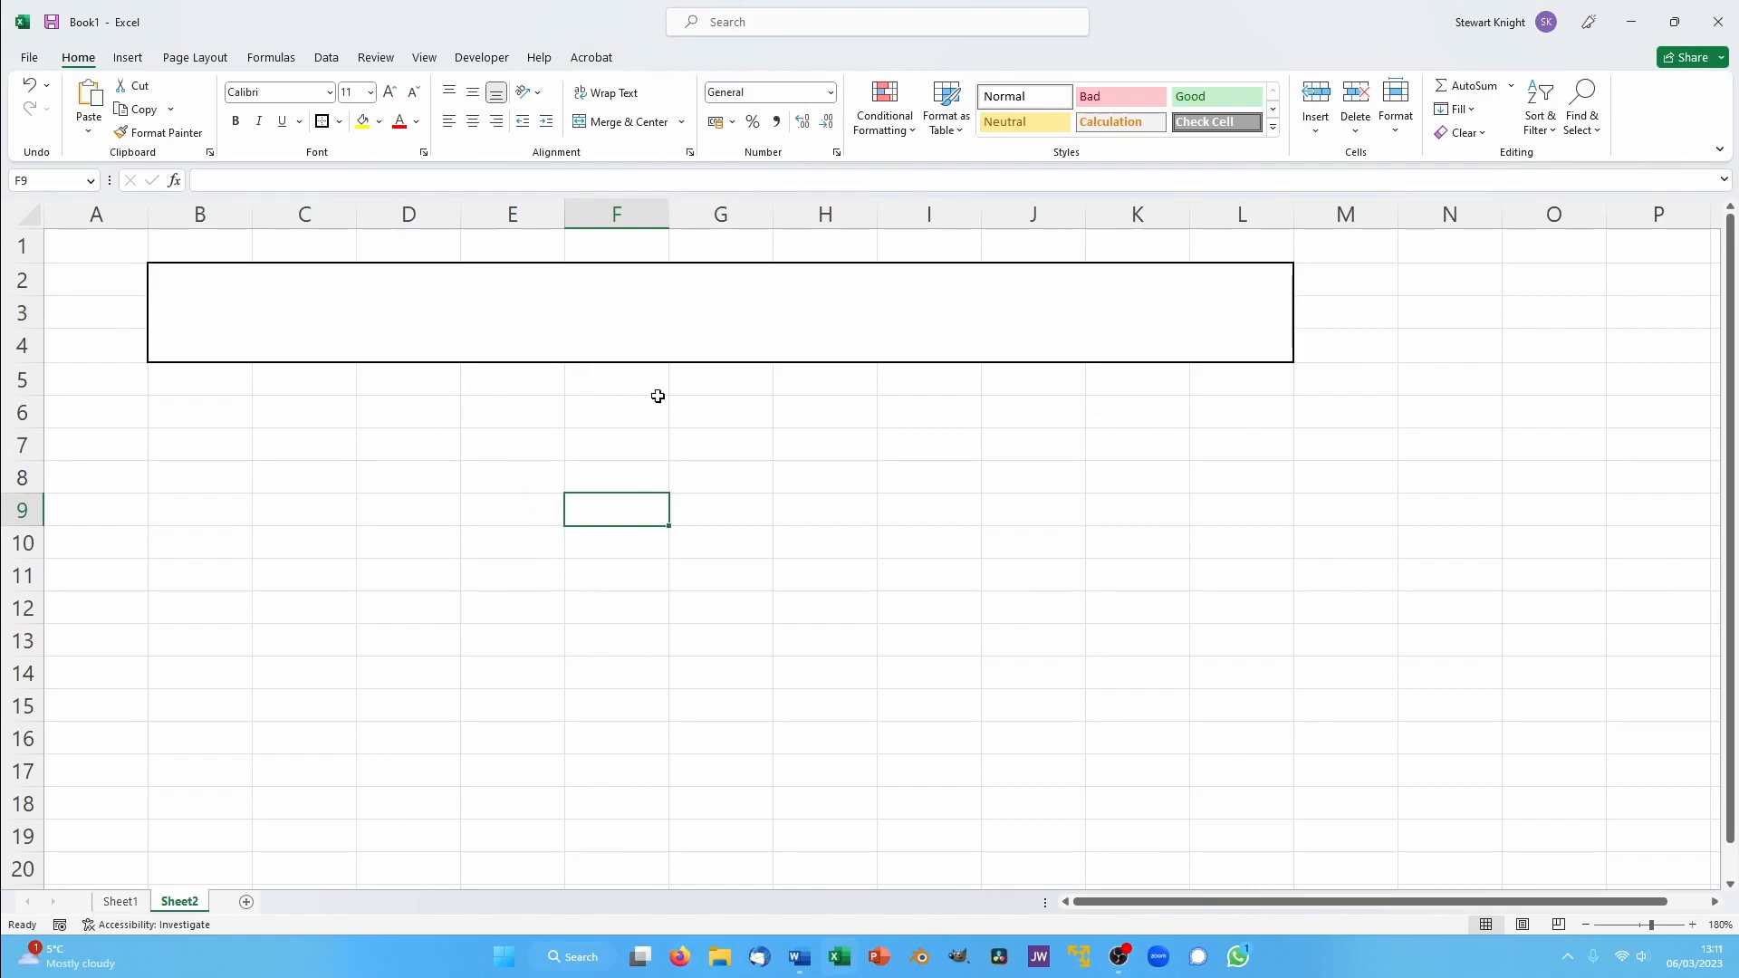
- Enter "Stage" in the merged block B2:L4 and centre the text vertically
click(652, 304)
text(Stage)
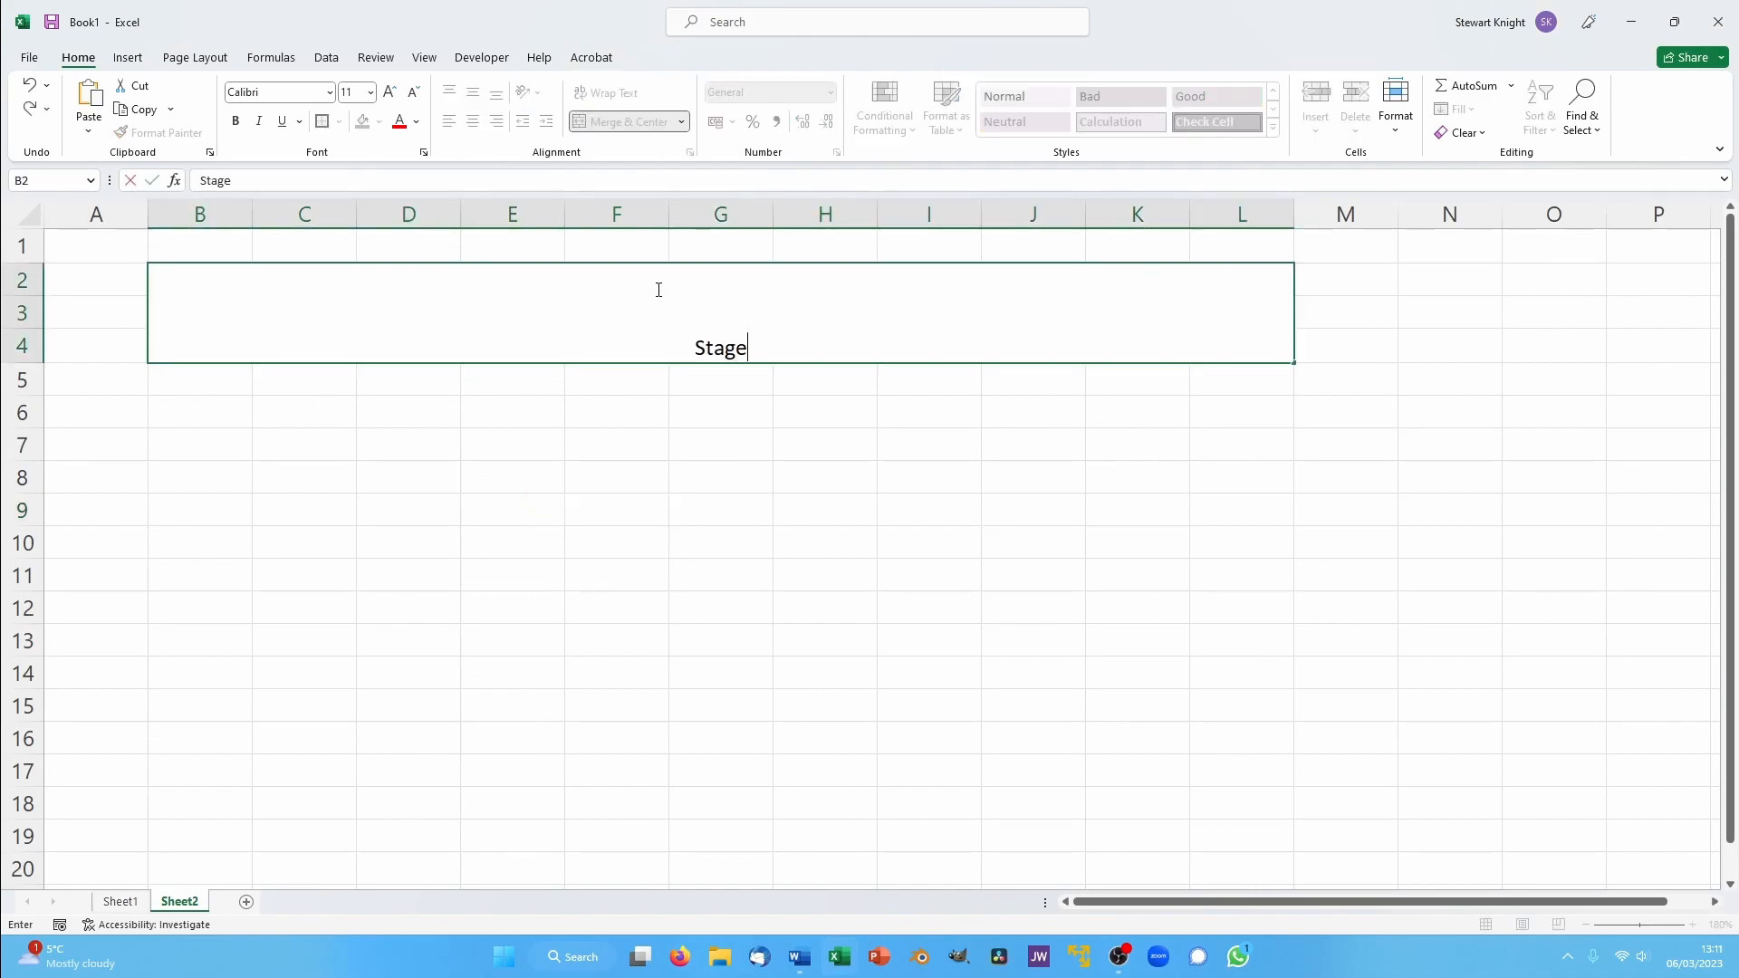
click(714, 415)
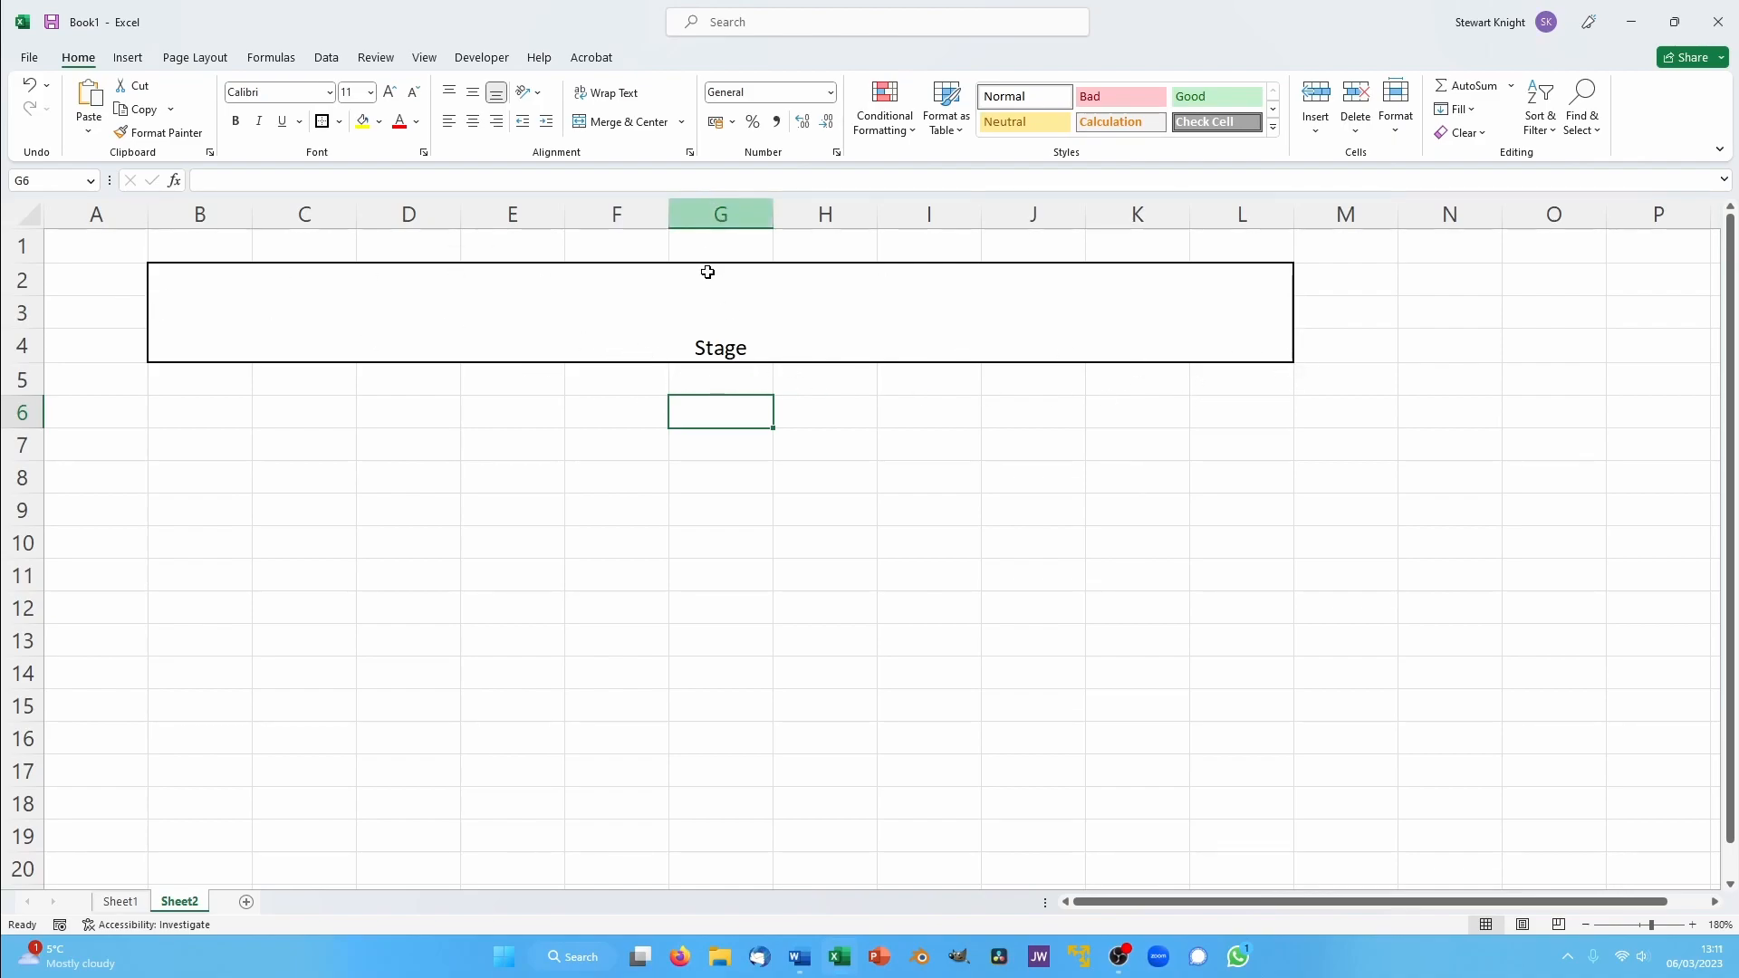
click(730, 313)
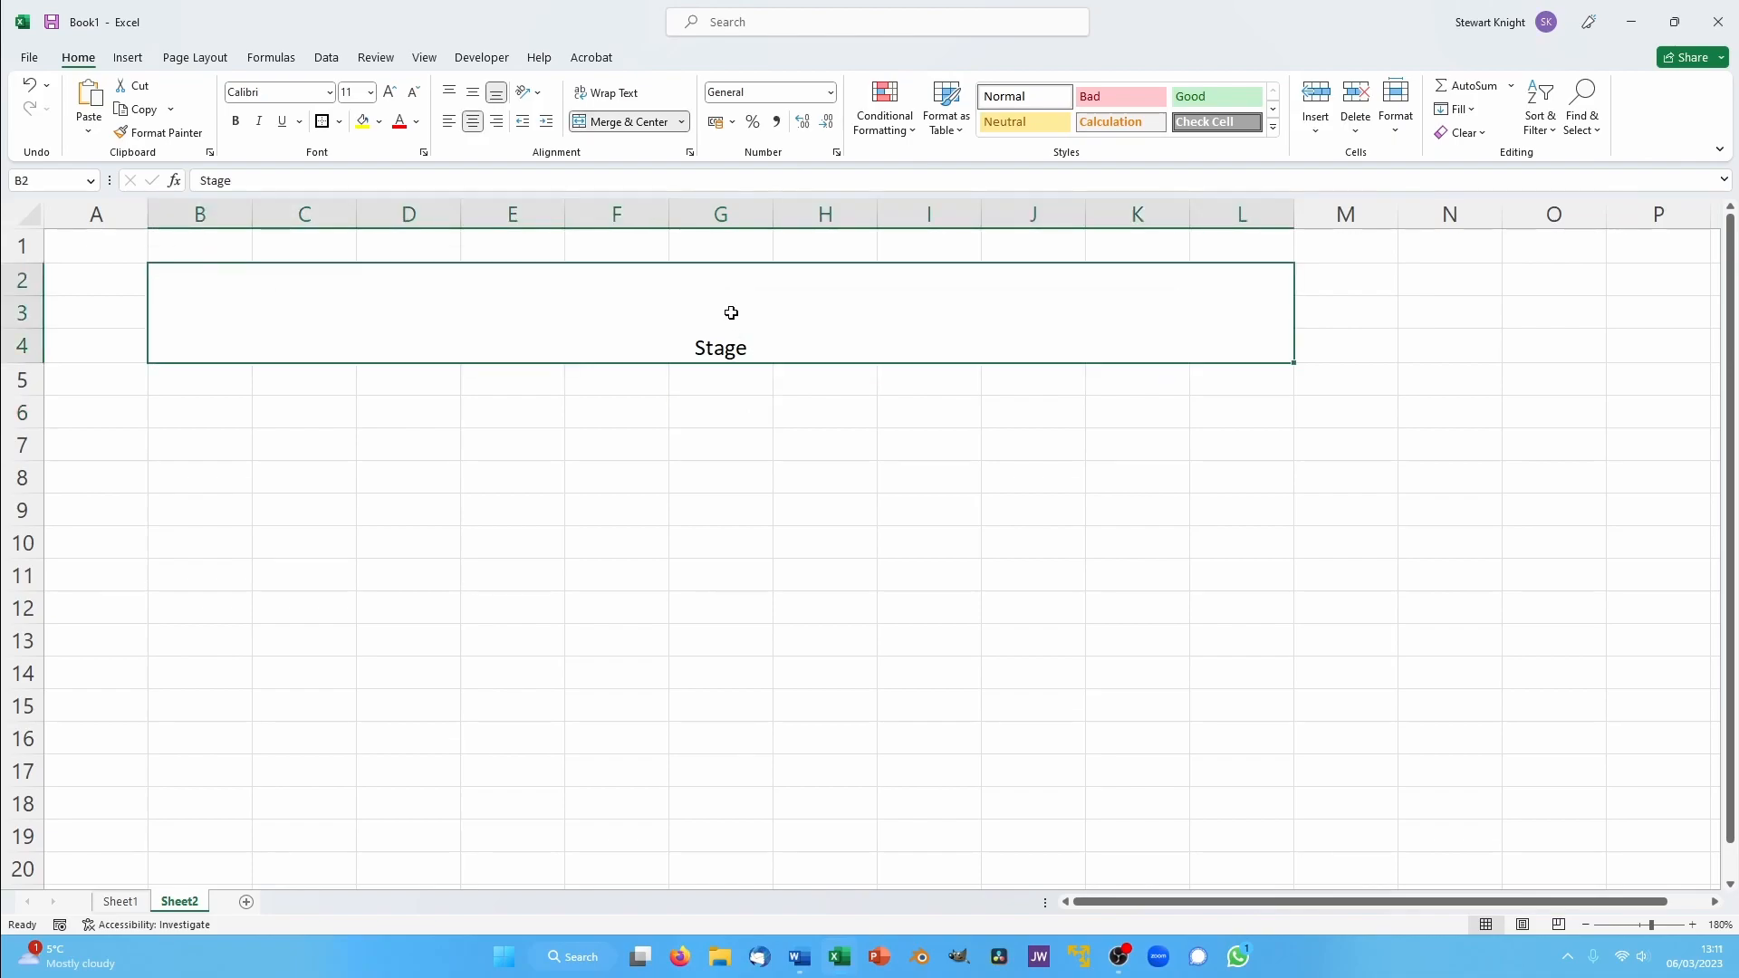
click(472, 92)
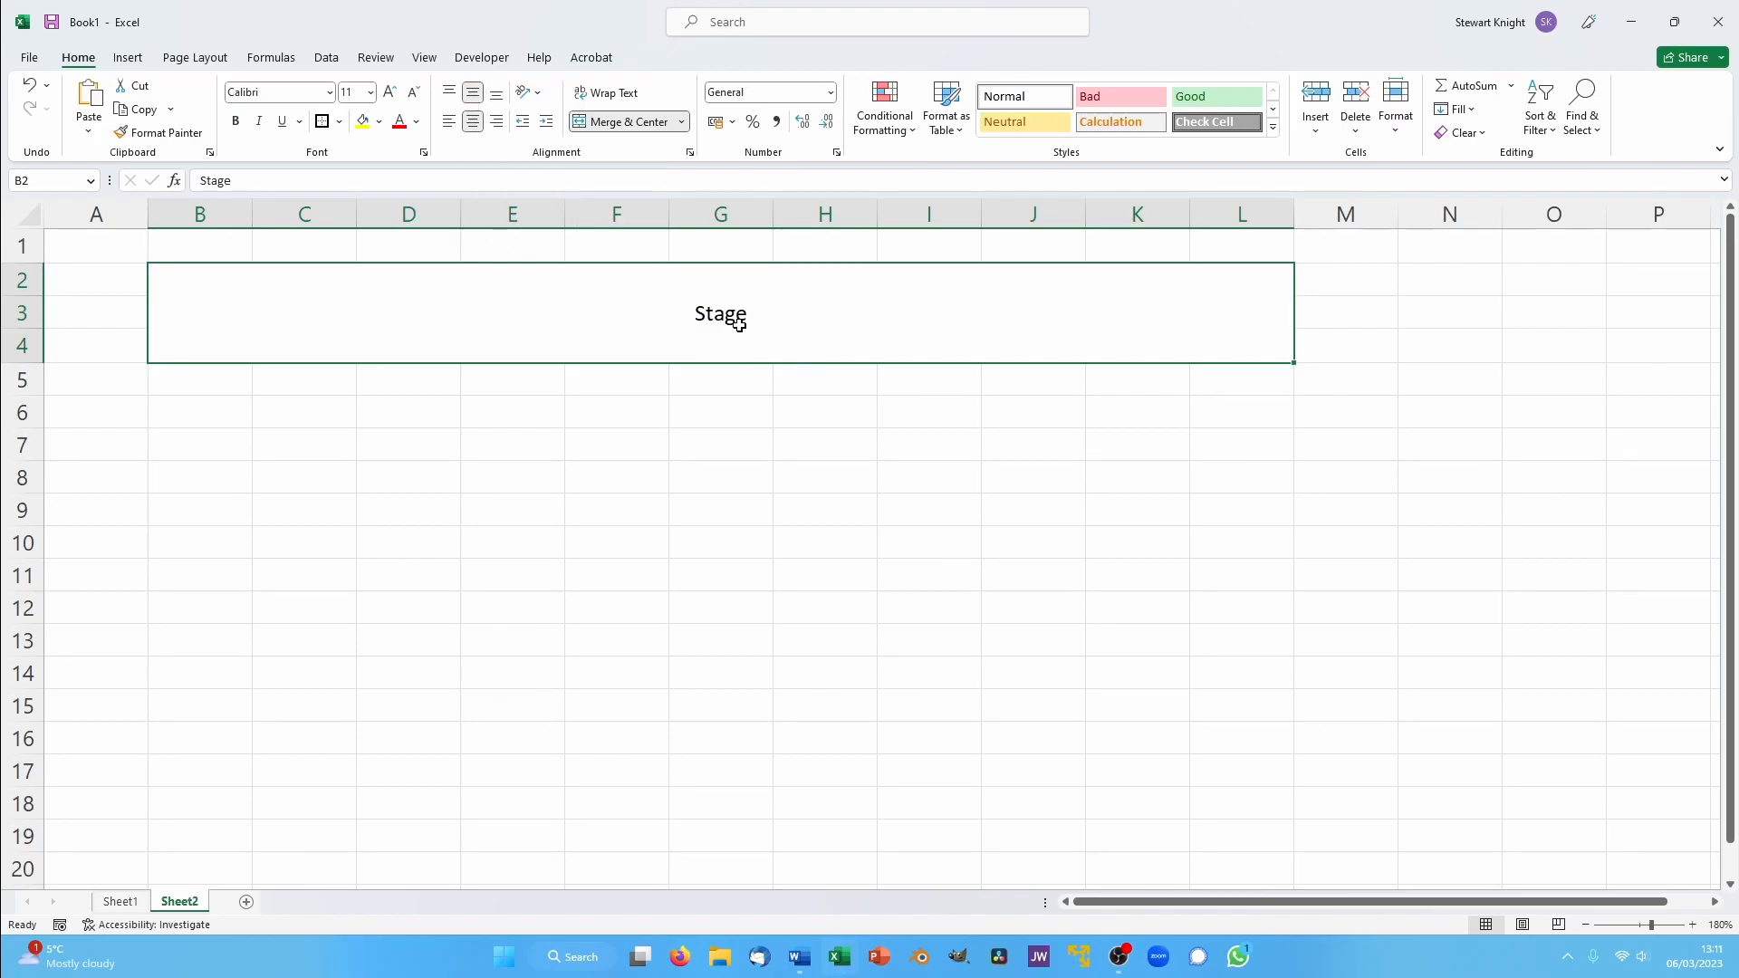
- Format the "Stage" heading in Comic Sans MS at size 28
click(330, 96)
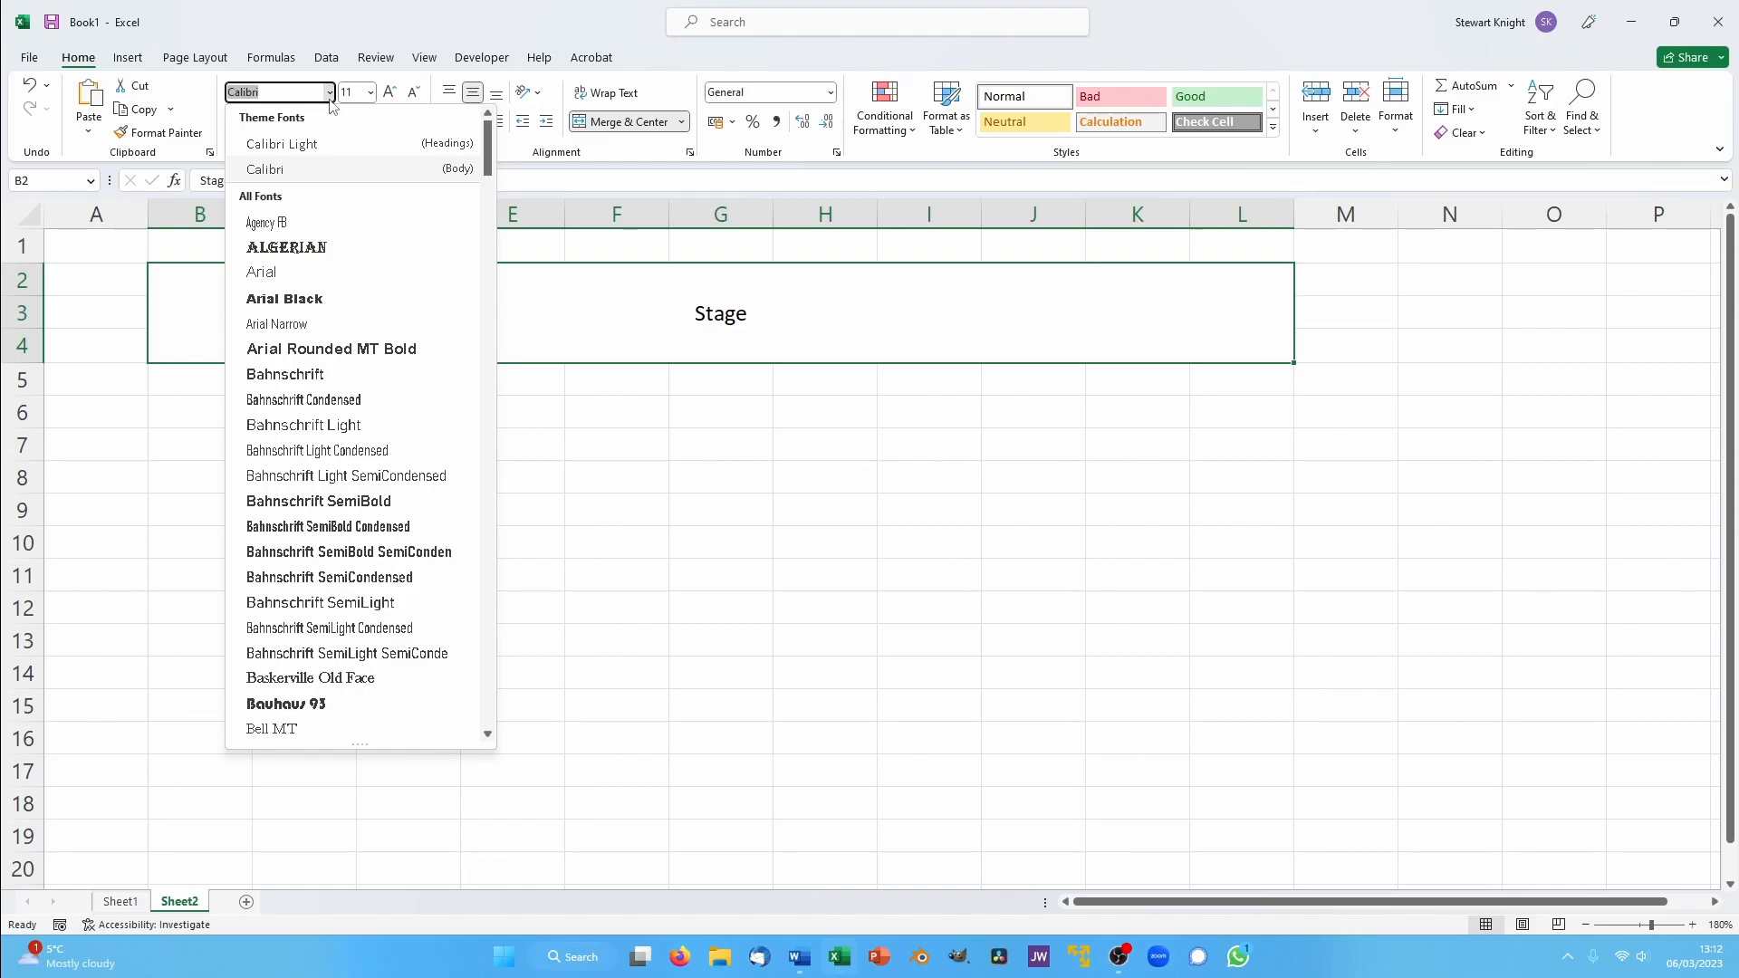
text(Comic)
key(Return)
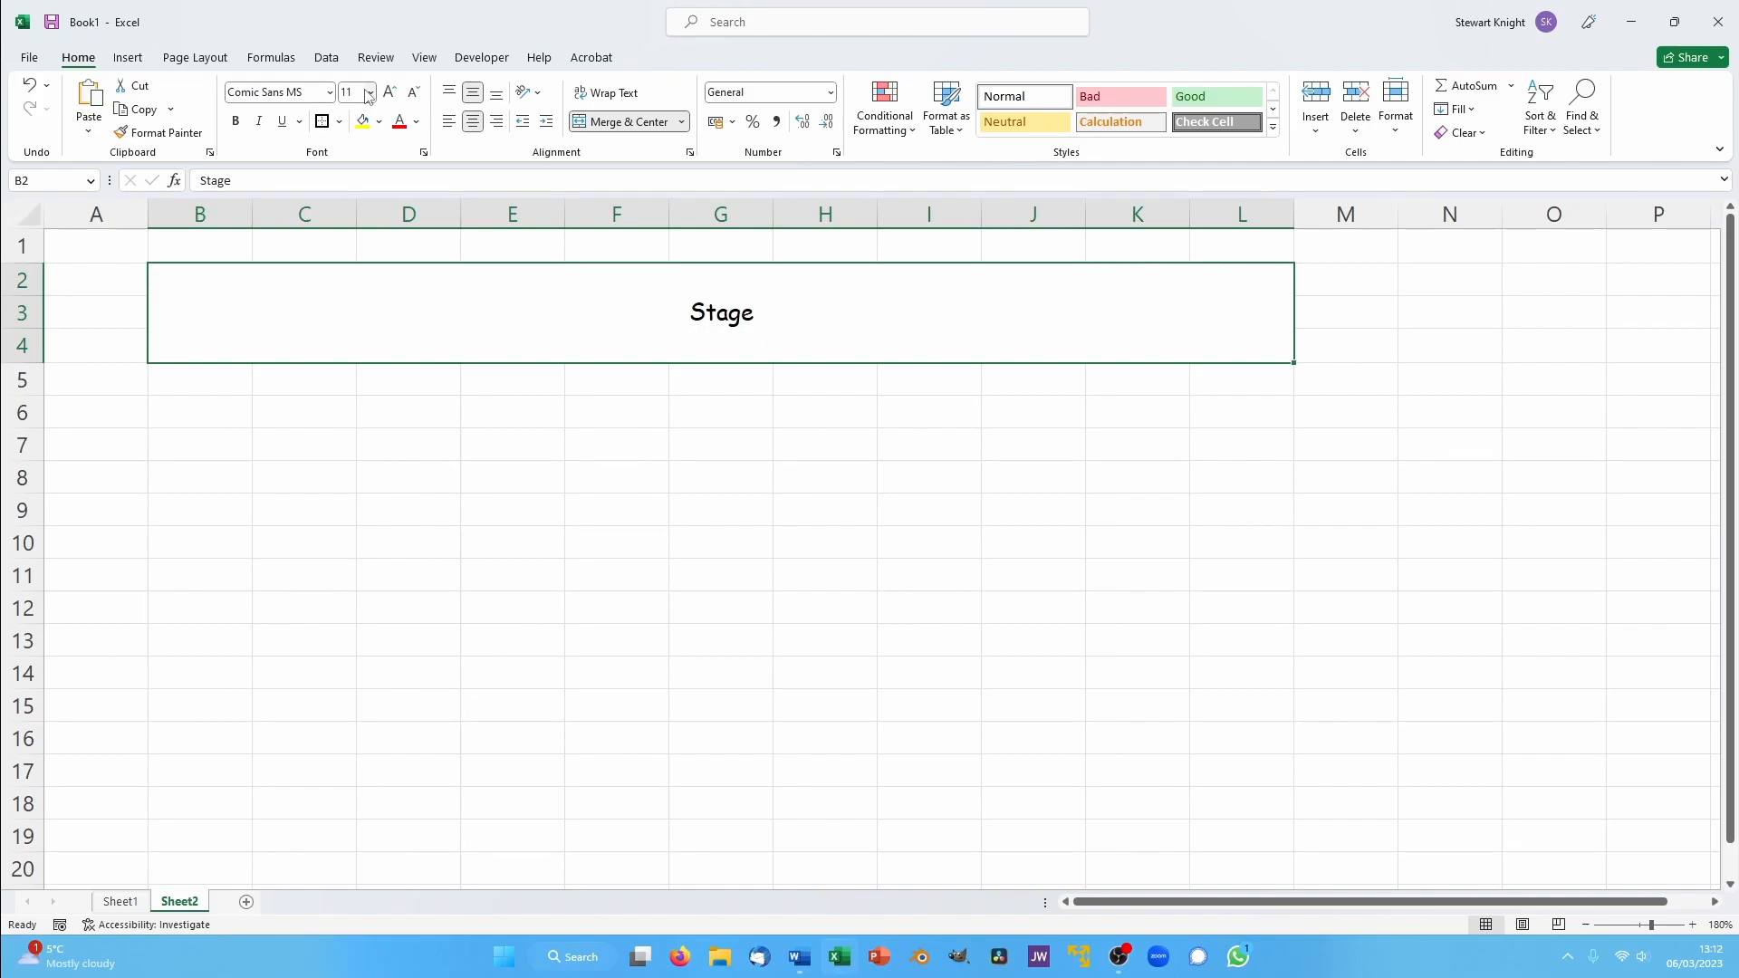
click(368, 93)
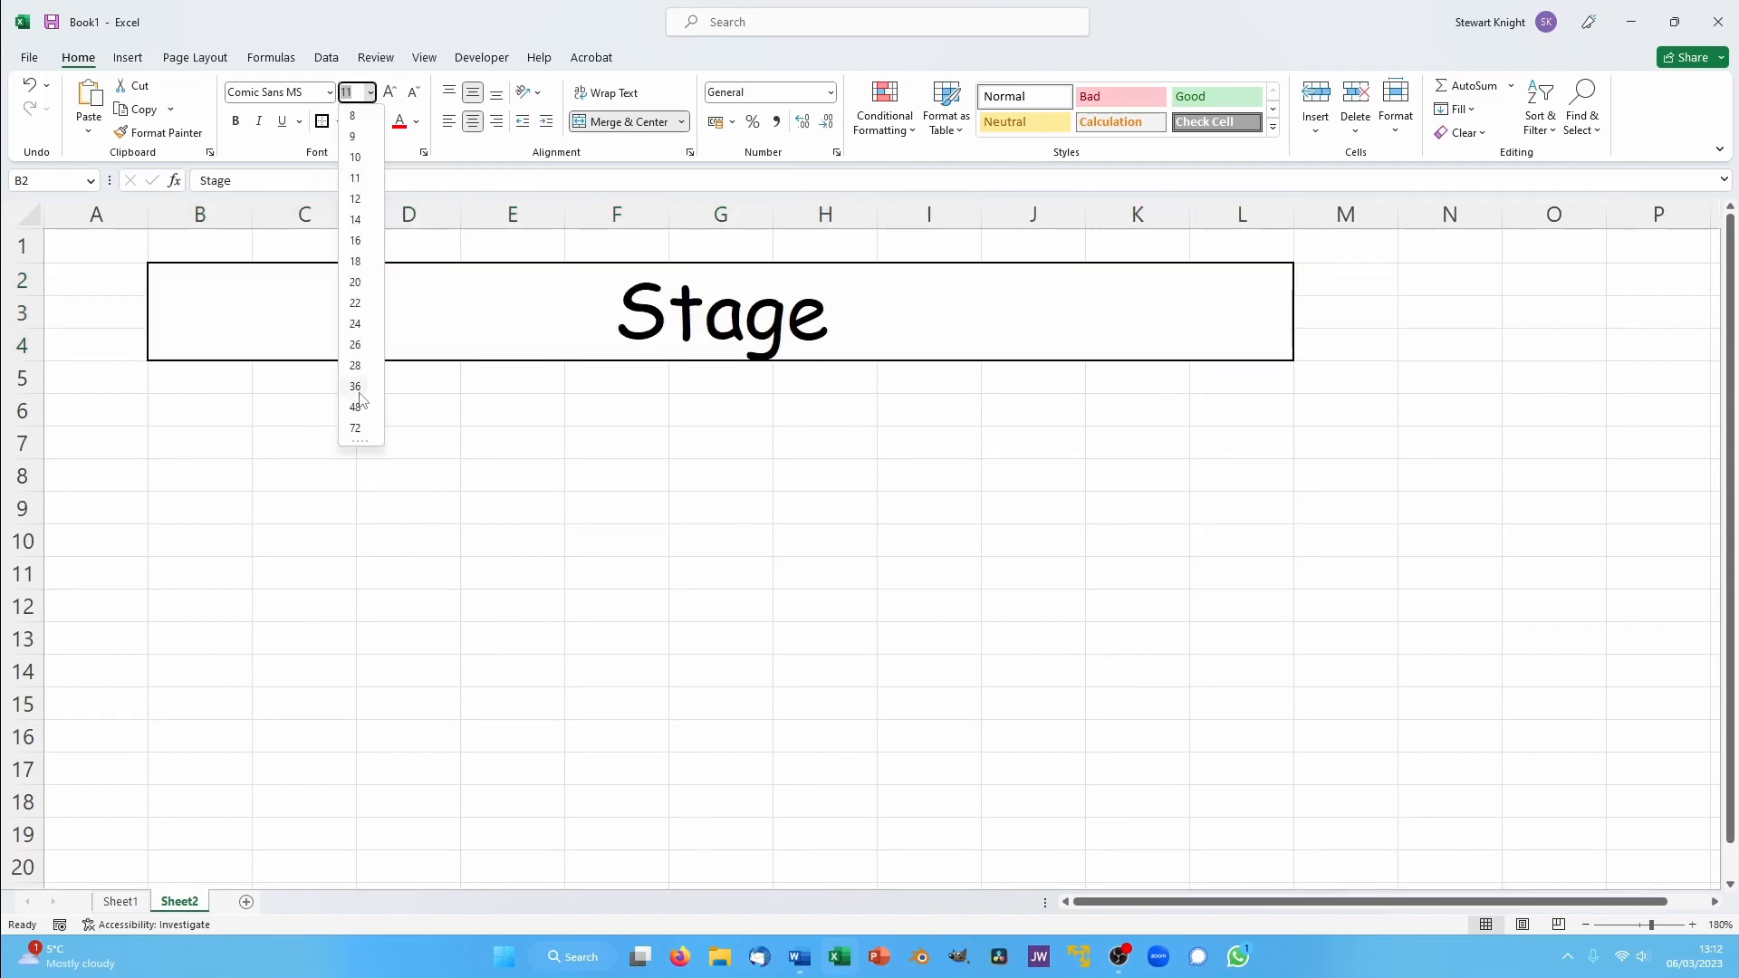
click(358, 368)
click(695, 504)
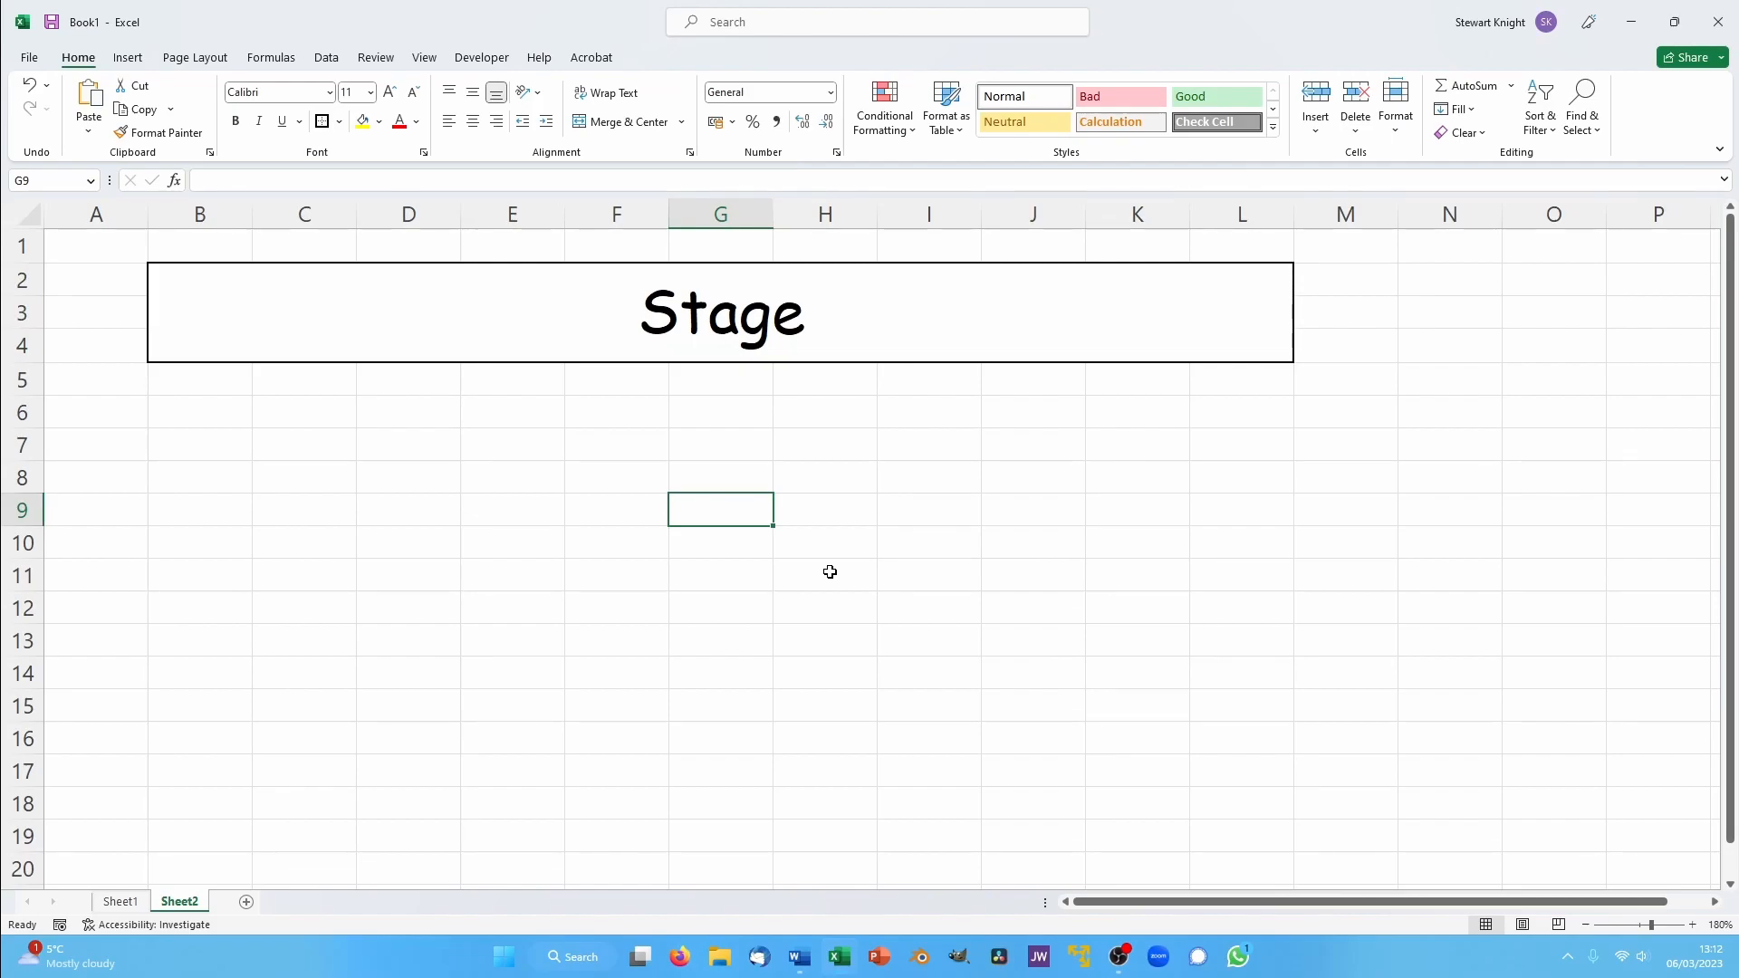
- Apply all borders to the cells B6:F10 to form the first seating block
click(180, 410)
drag(179, 410, 606, 529)
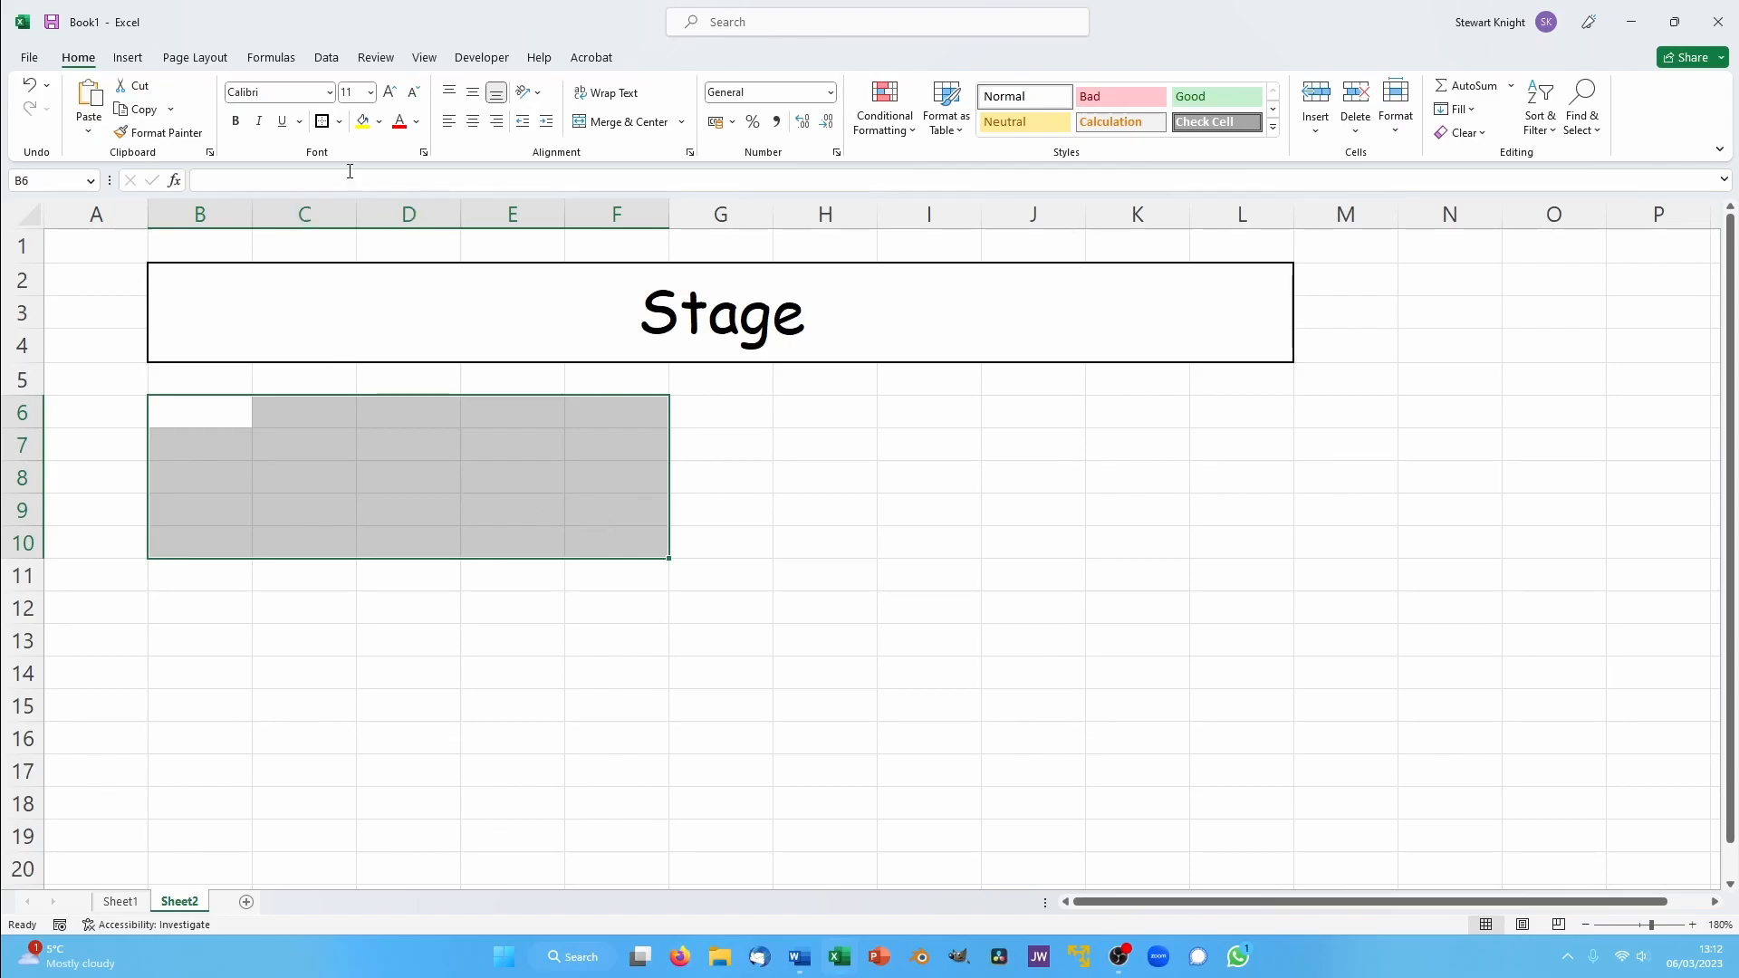
click(338, 121)
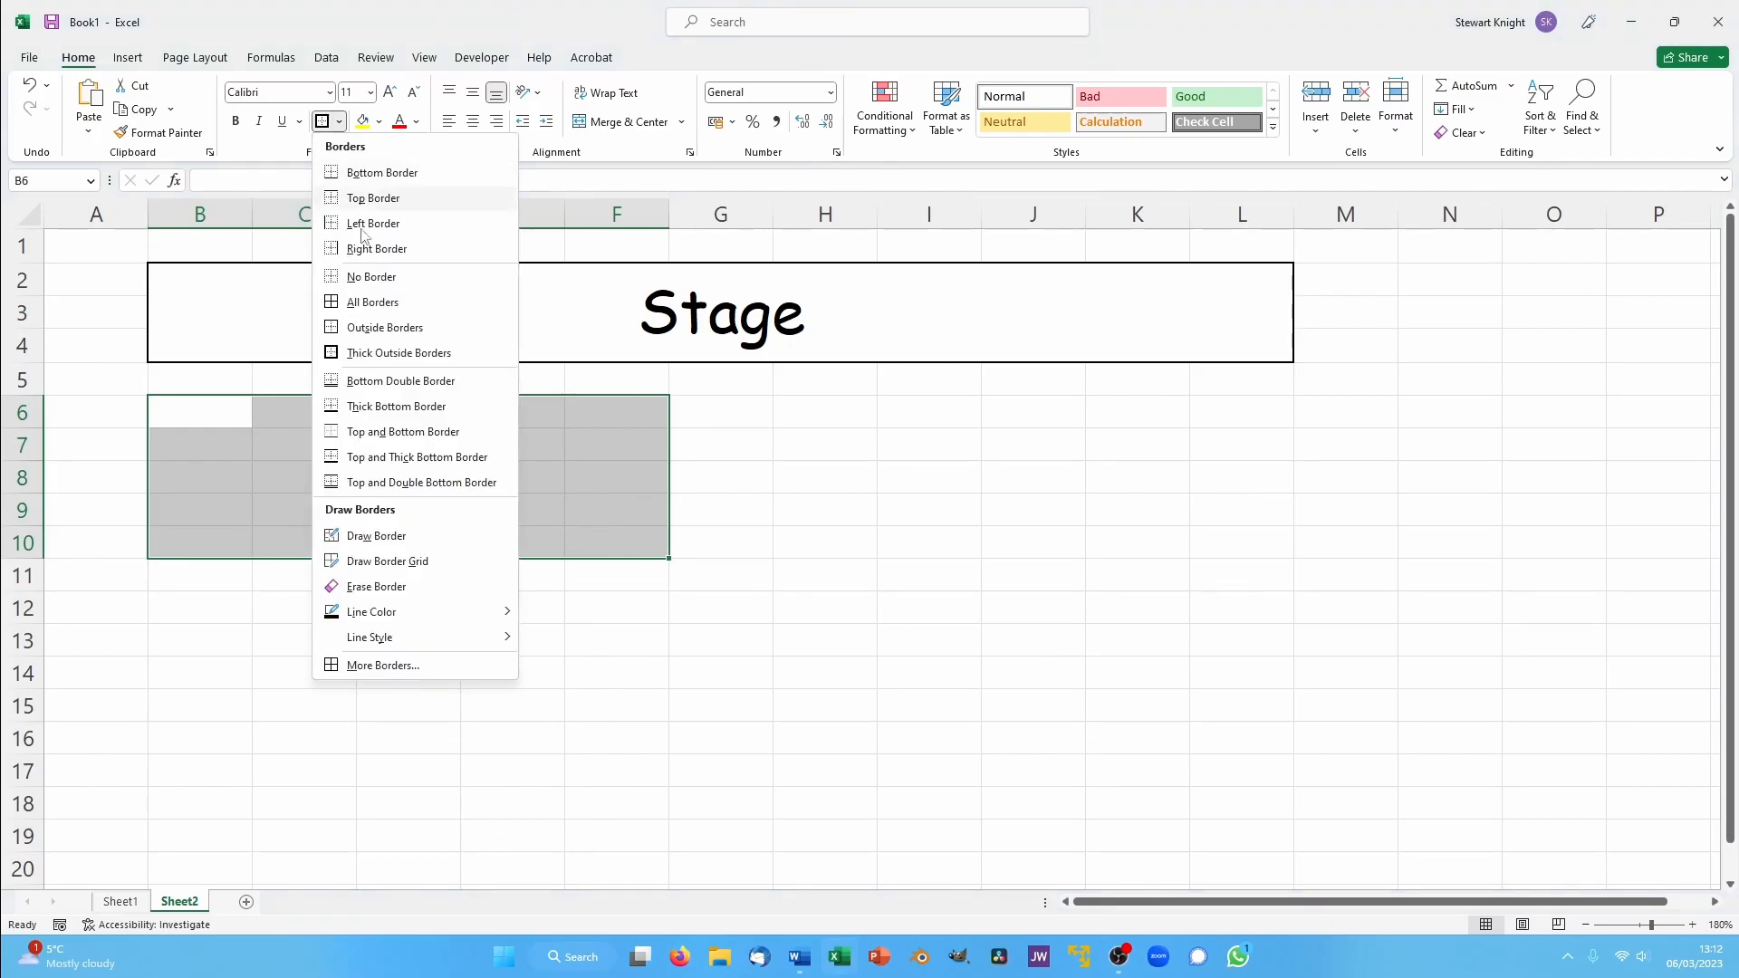
click(376, 302)
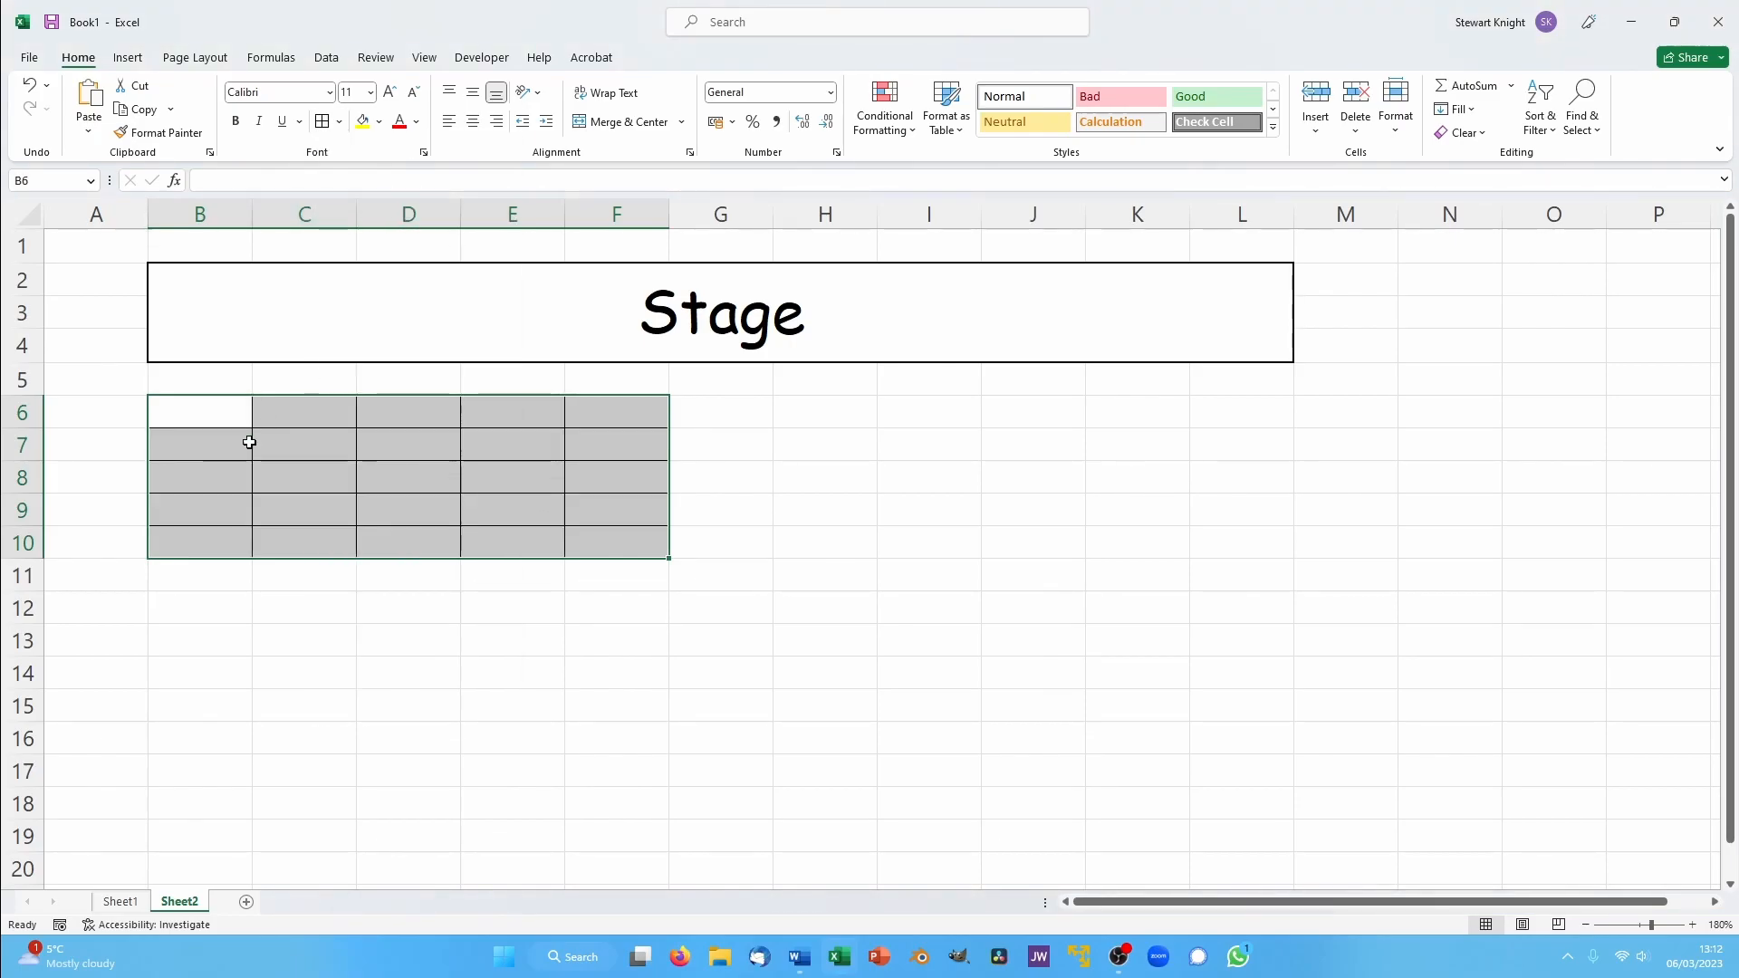
click(183, 398)
- Apply all borders to the seating blocks H6:L10, B12:F16 and H12:L16
drag(815, 412, 1246, 543)
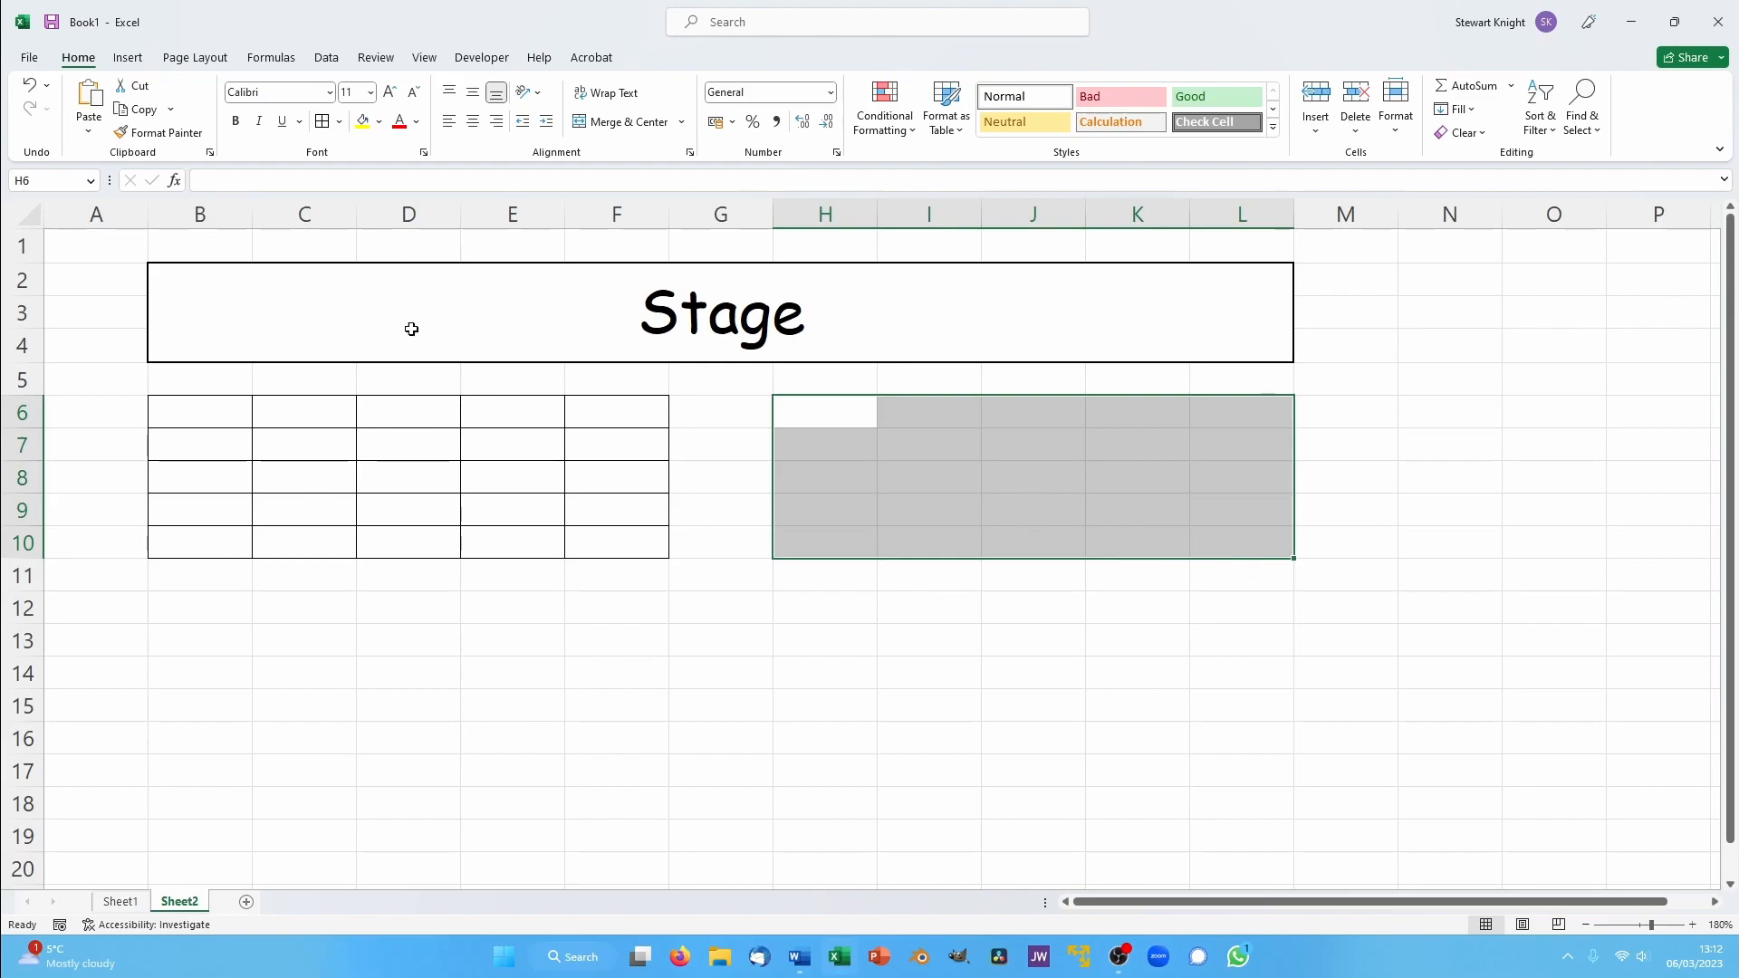
click(325, 121)
drag(163, 601, 604, 733)
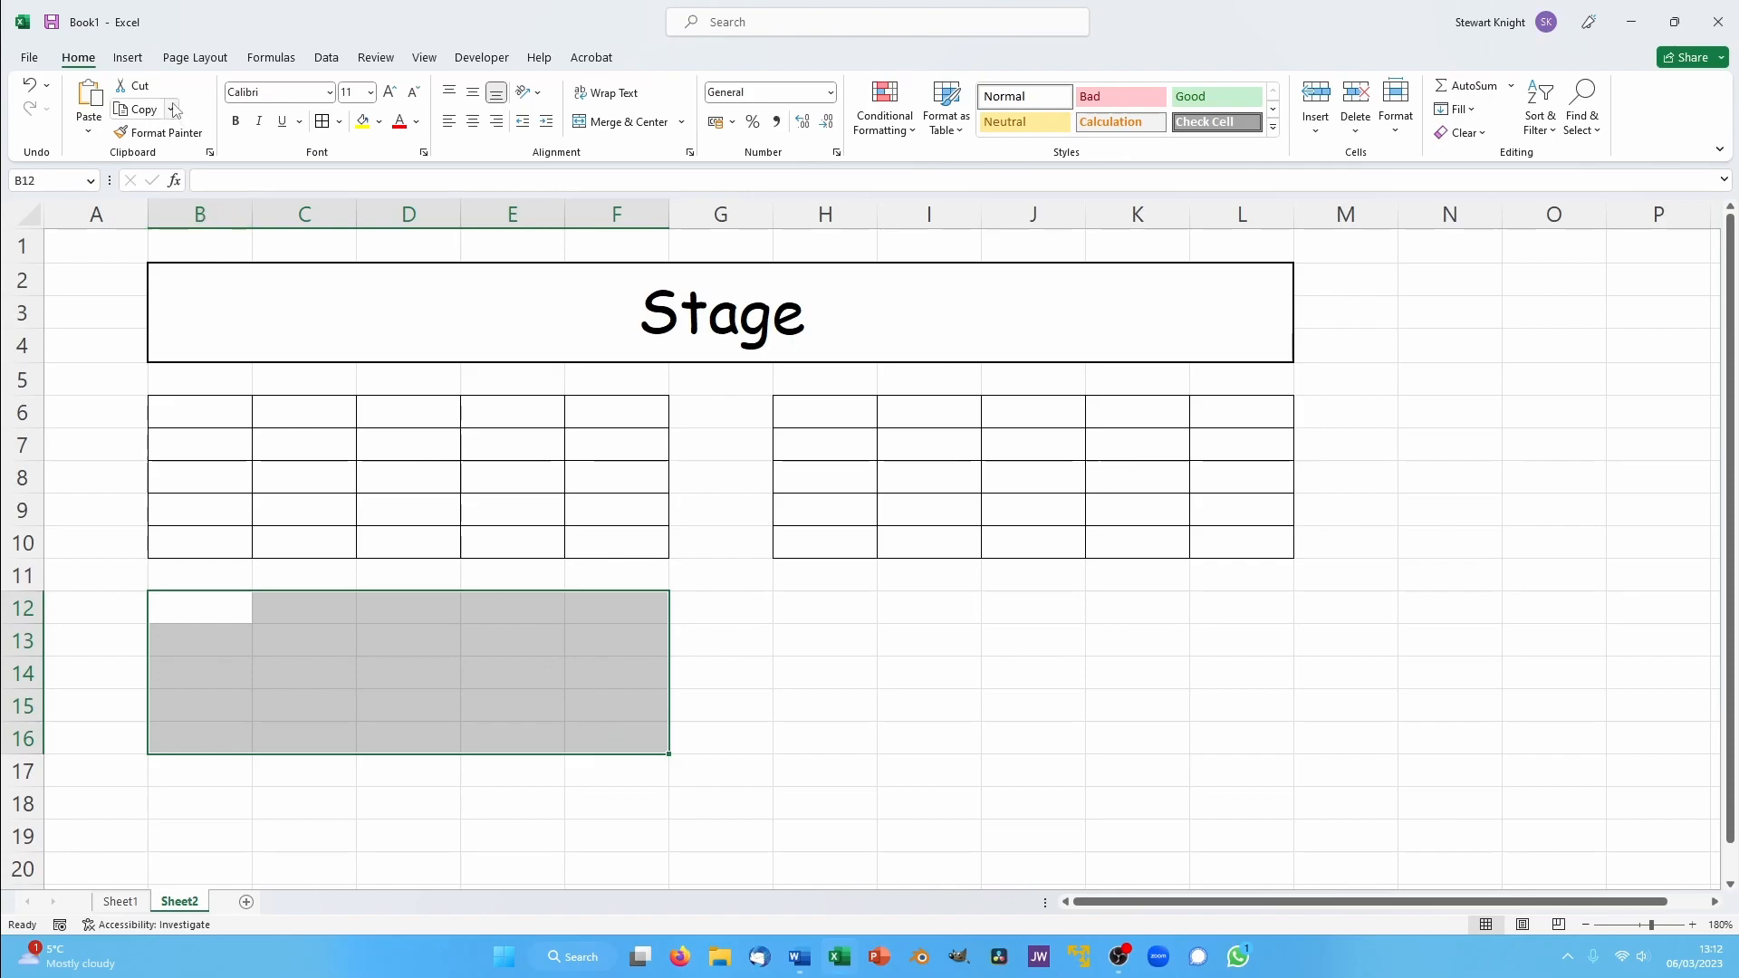
click(324, 121)
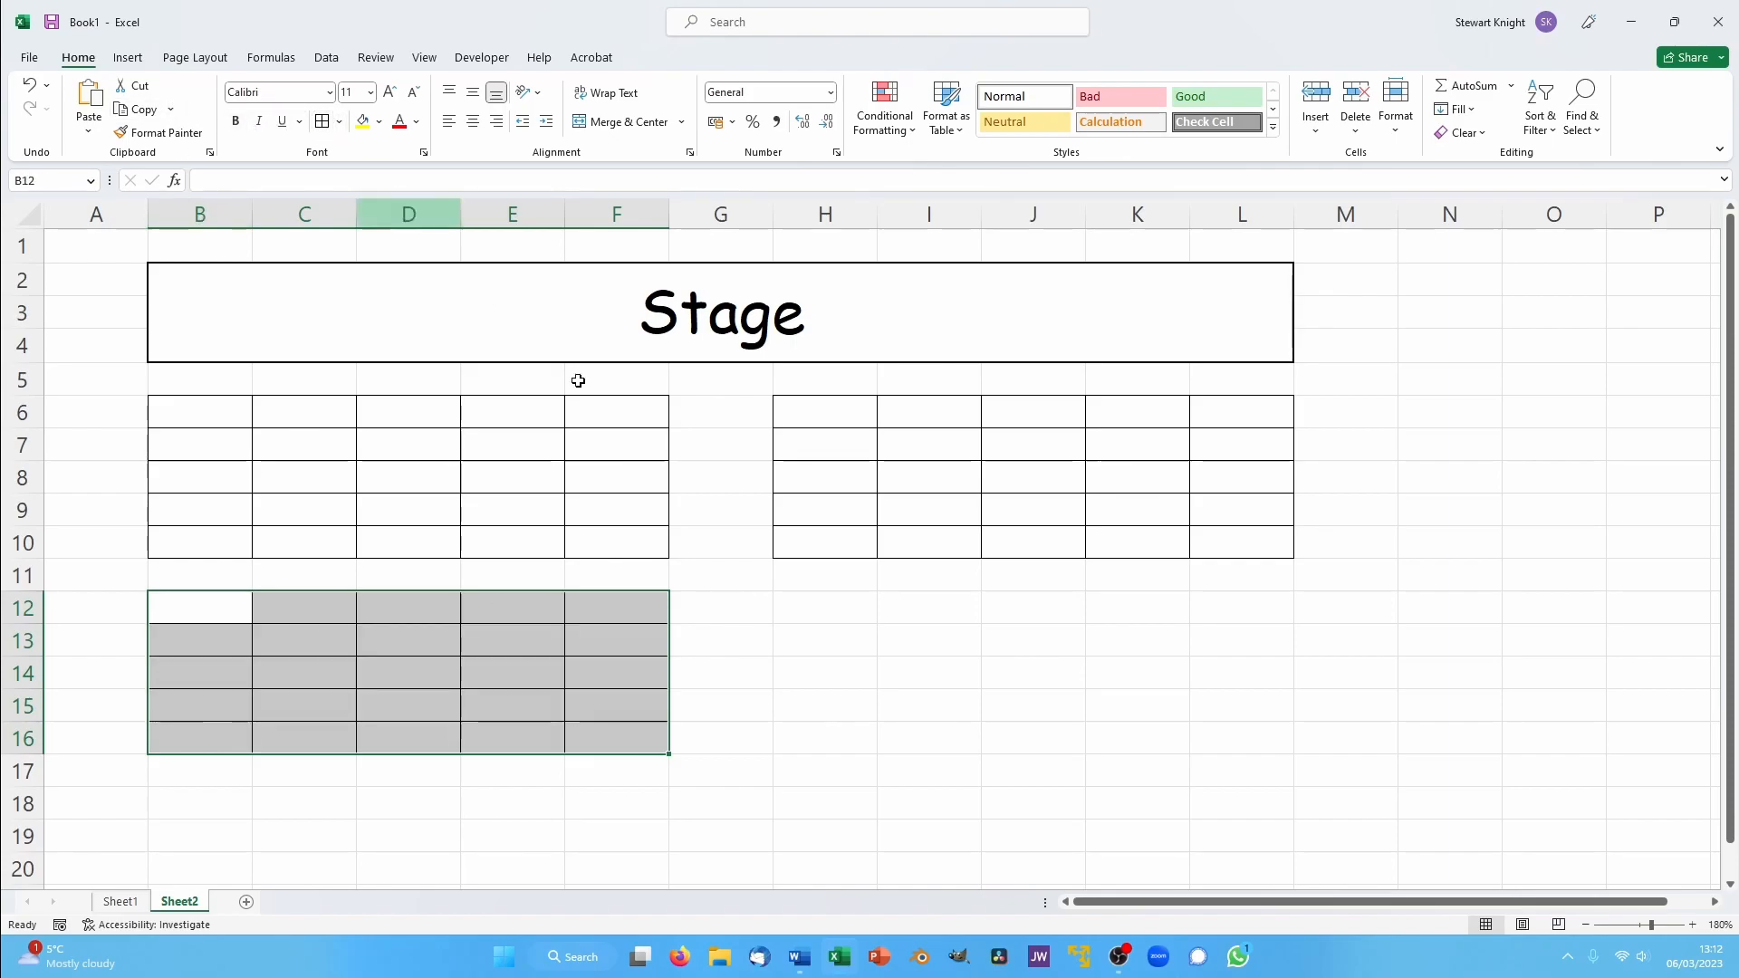
drag(788, 602, 1226, 722)
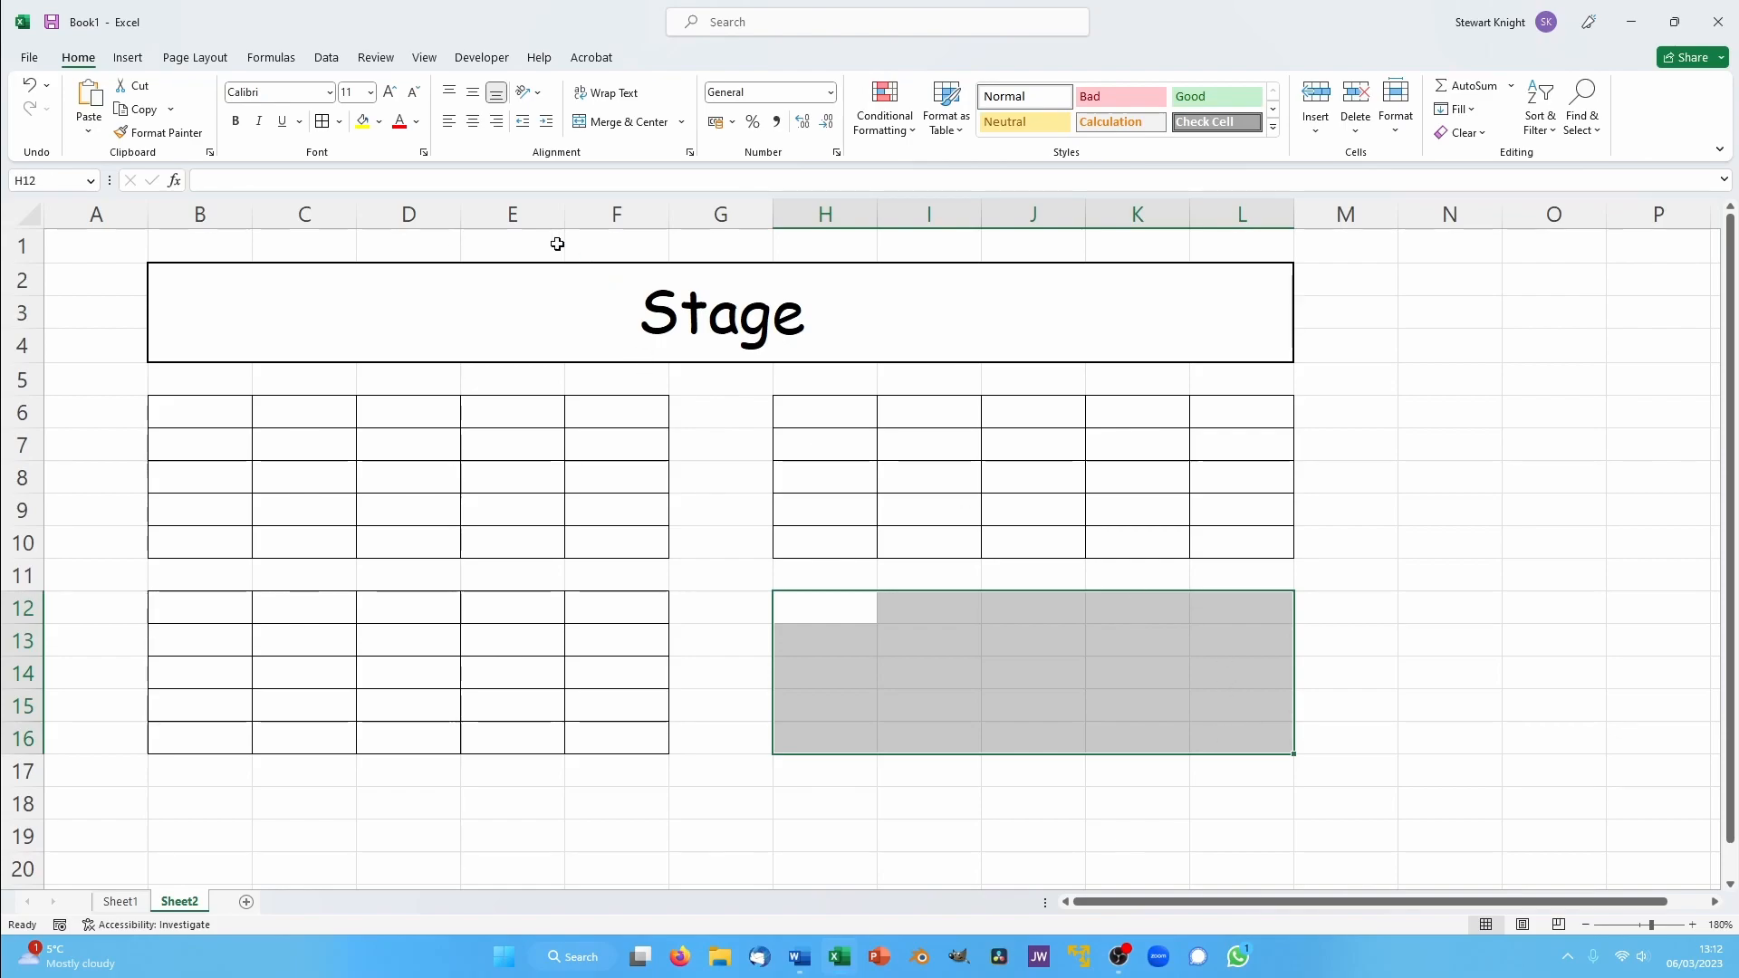
click(323, 122)
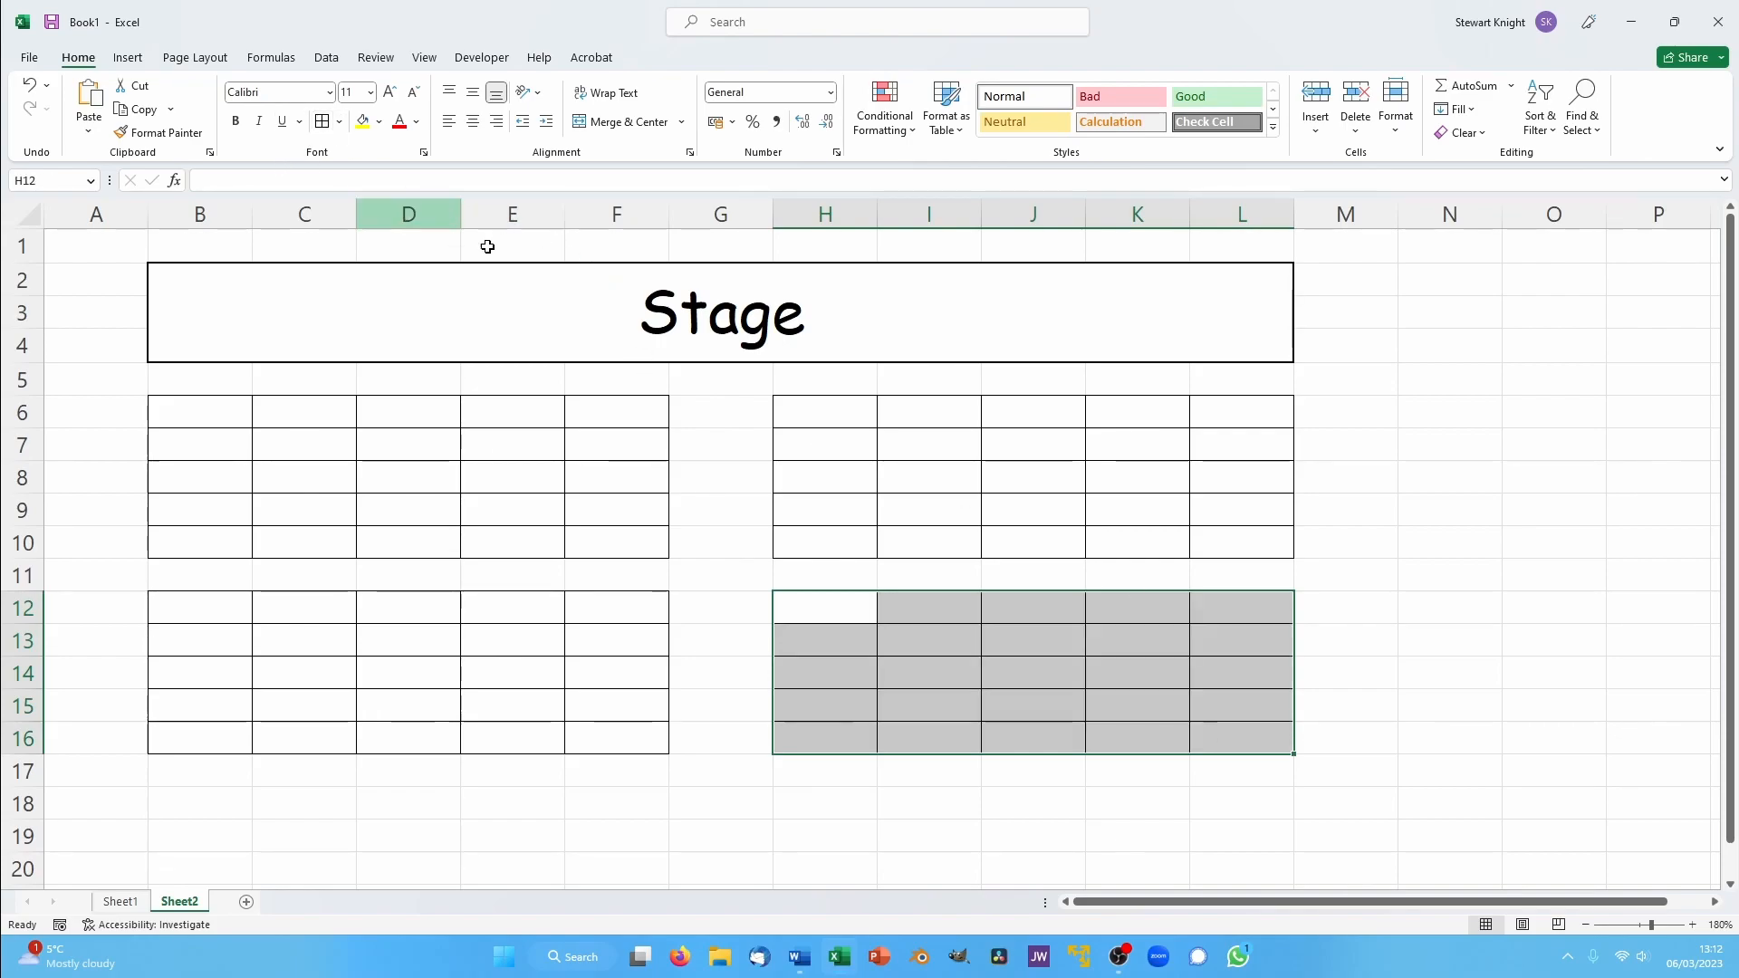
click(1308, 565)
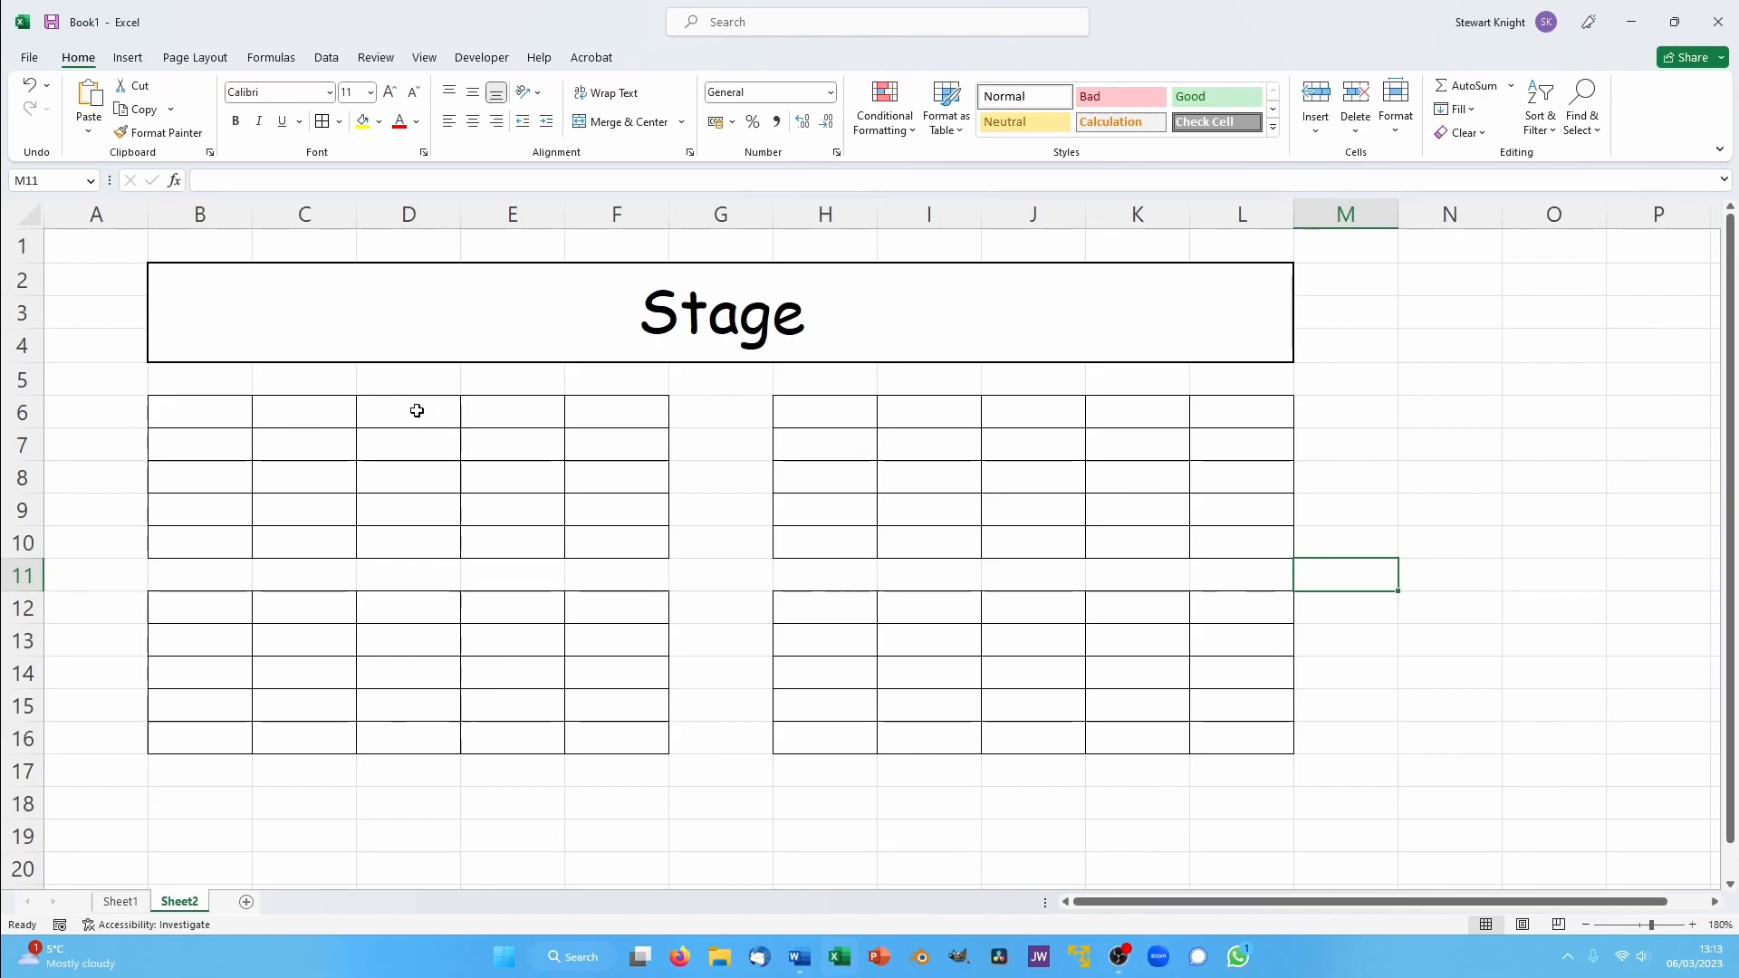
- Fill the first seating block B6:F10 with the standard blue colour
drag(174, 405, 584, 537)
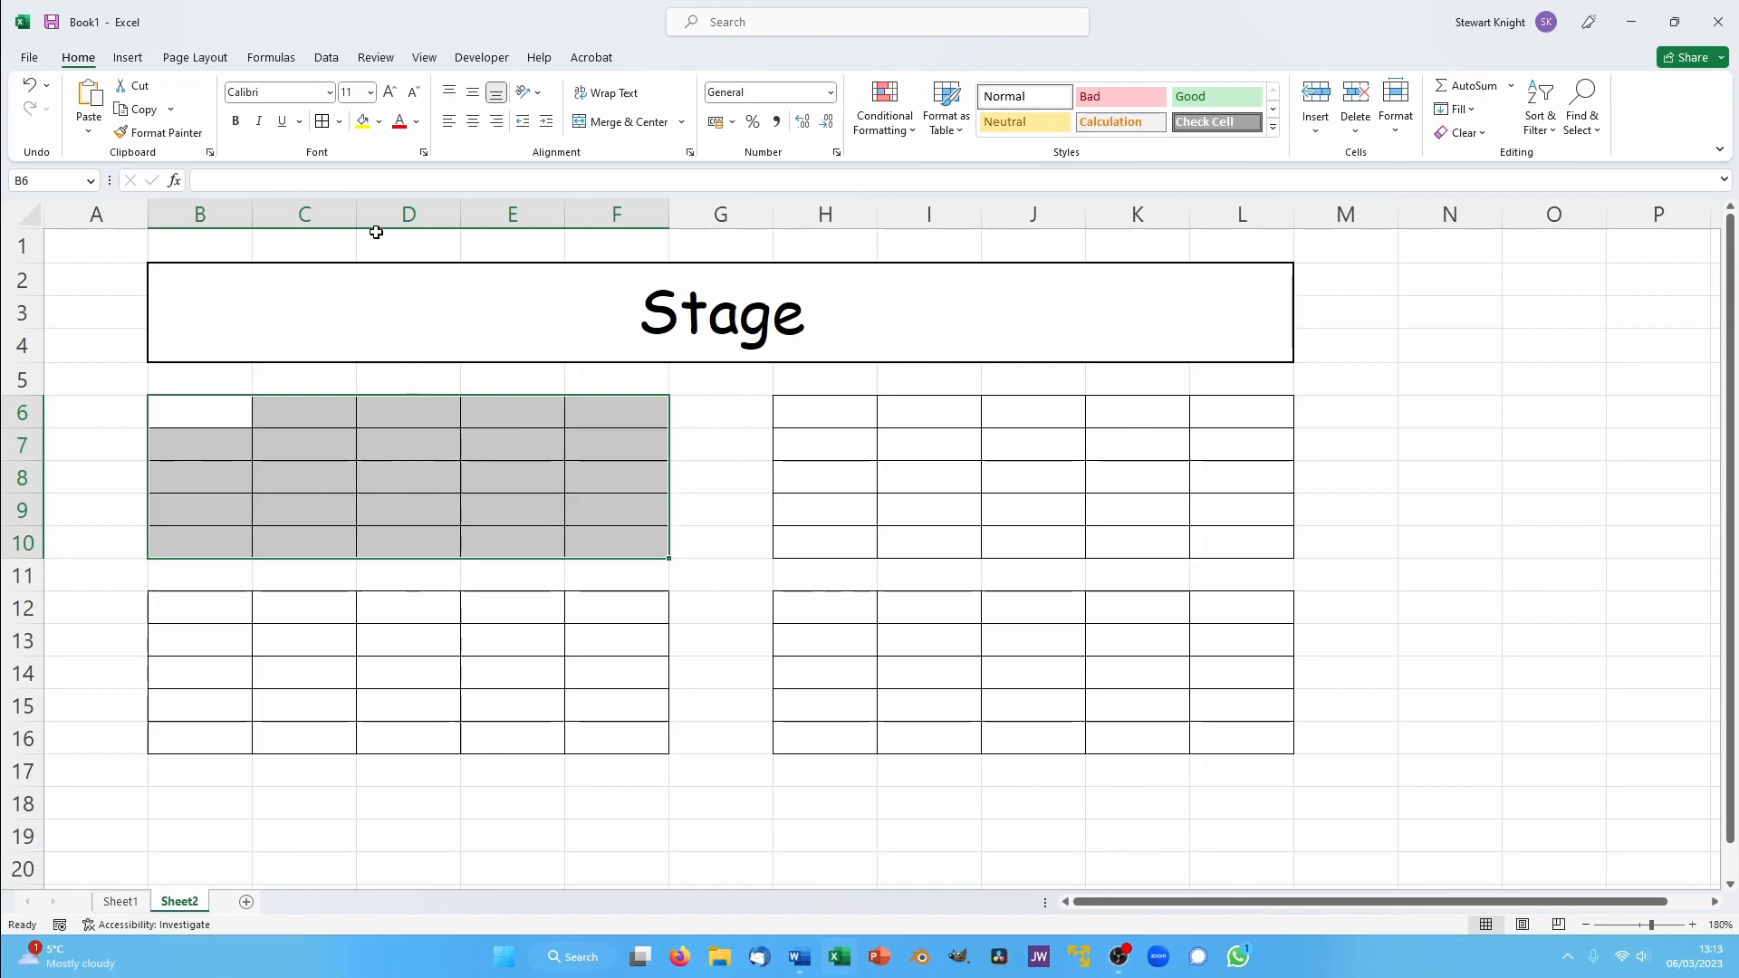
click(379, 124)
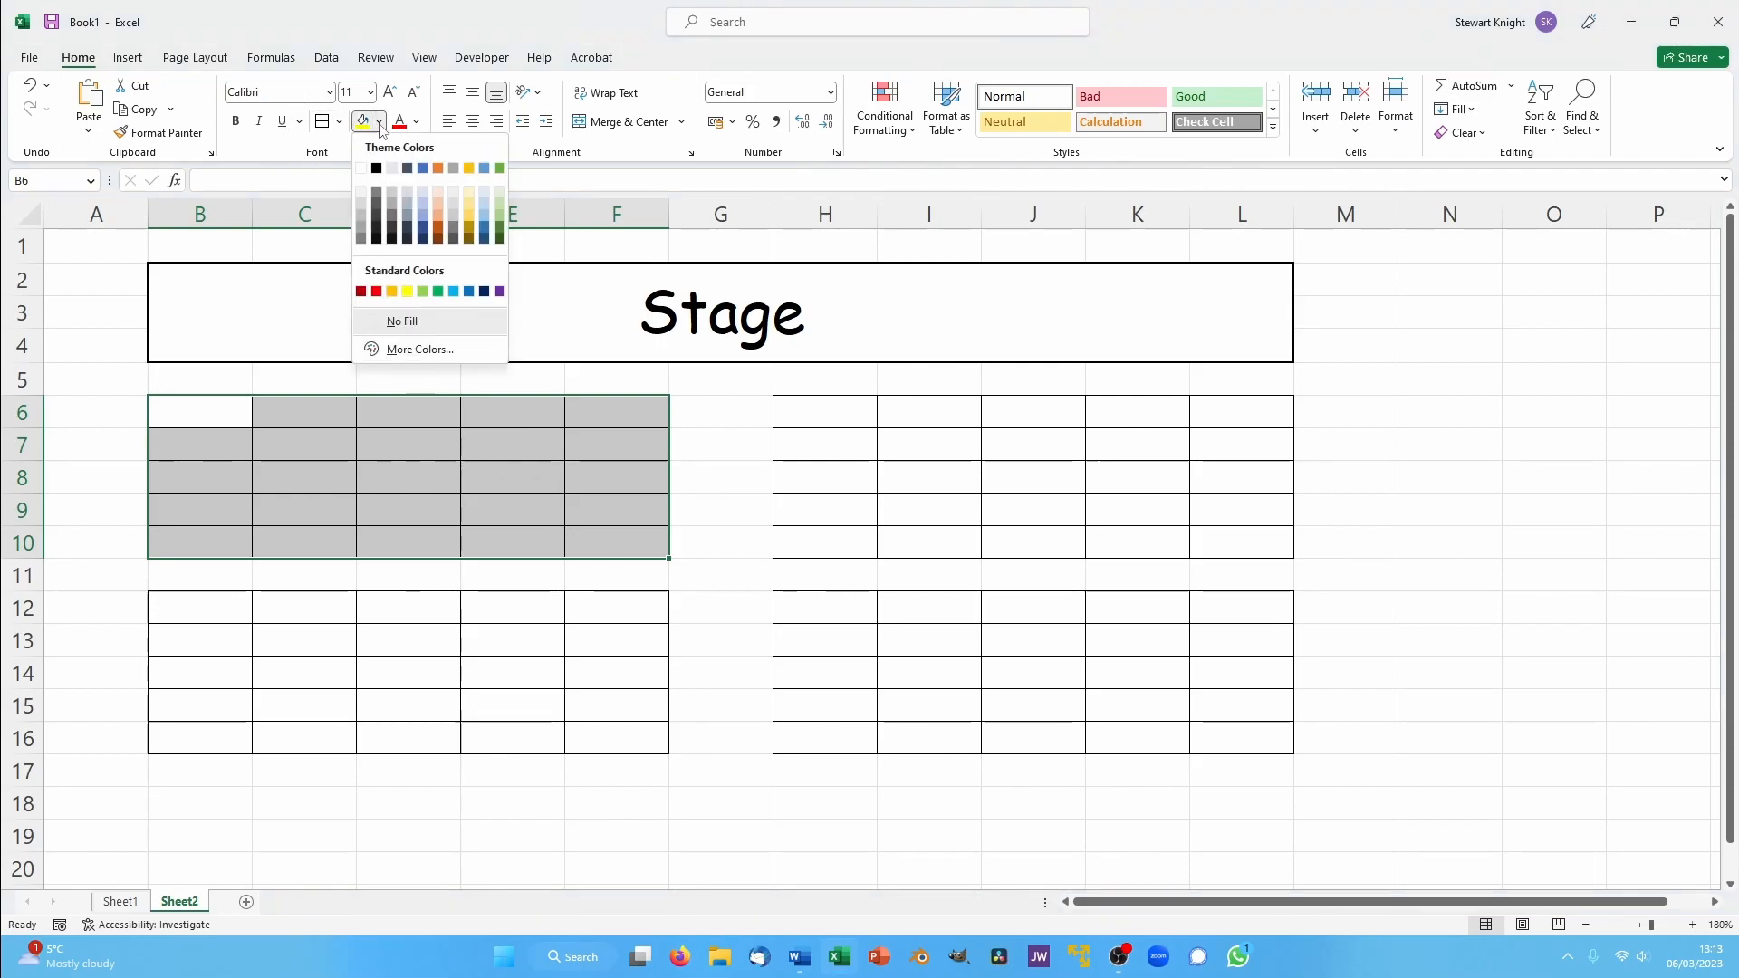
click(470, 291)
click(738, 446)
- Apply the same blue fill to the seating blocks H6:L10, B12:F16 and H12:L16
drag(803, 411, 1205, 528)
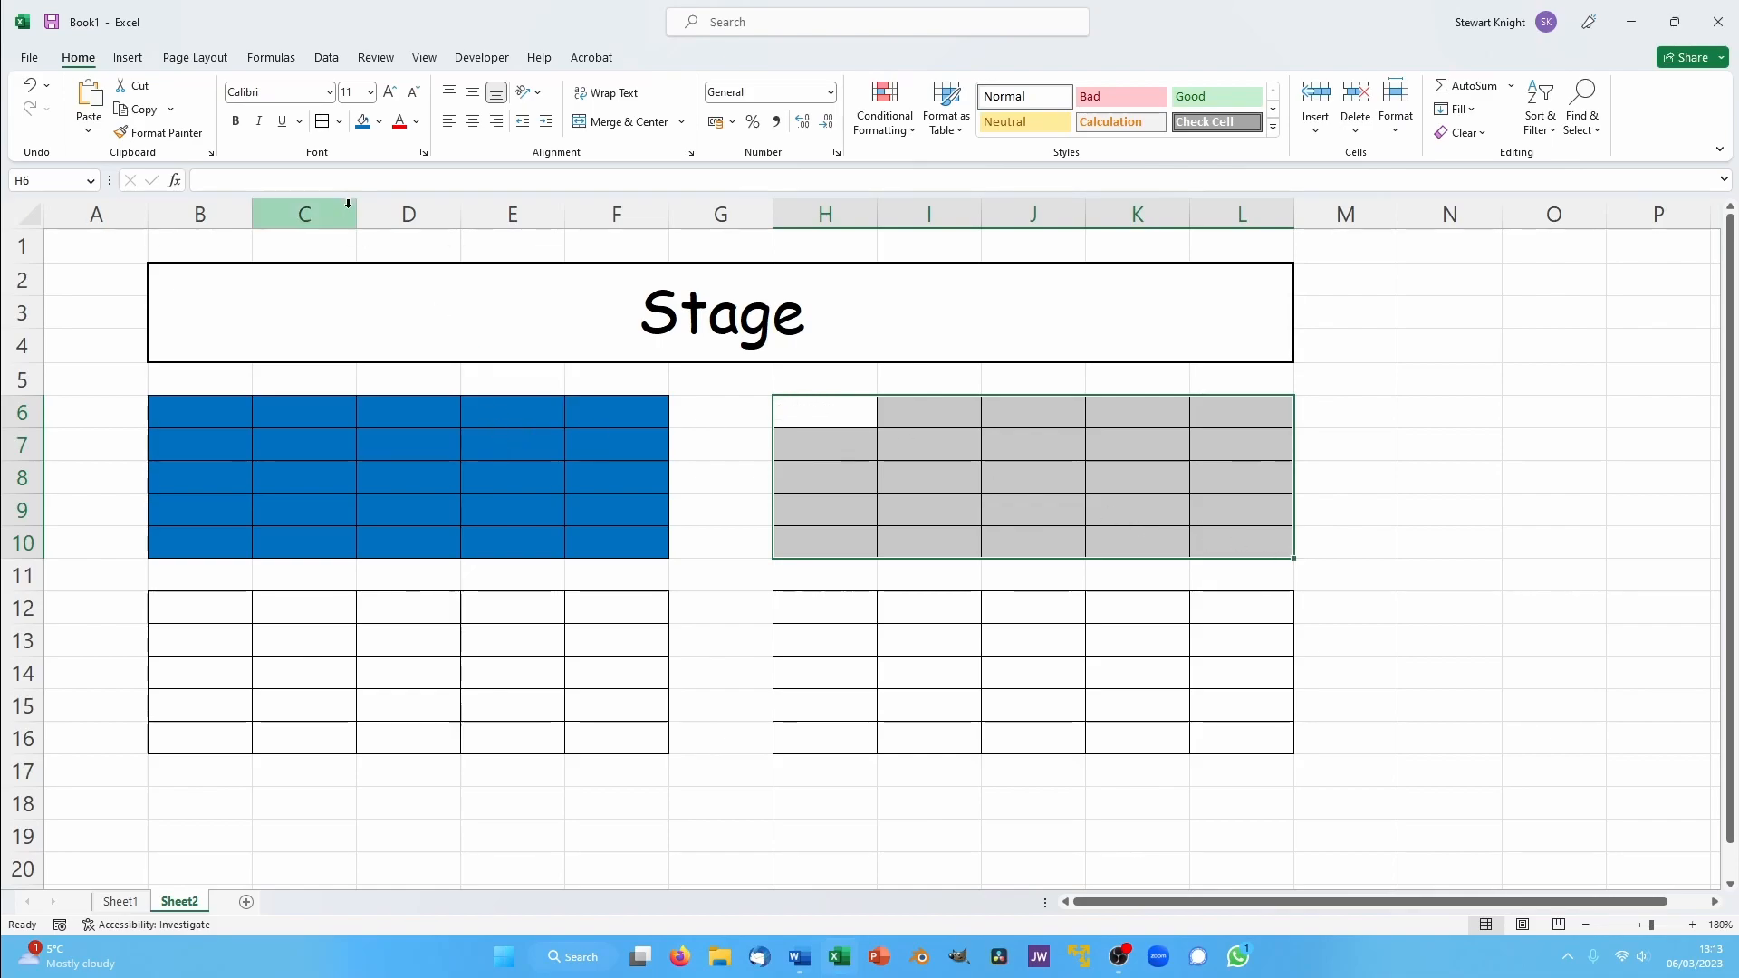
click(363, 124)
drag(175, 622, 598, 726)
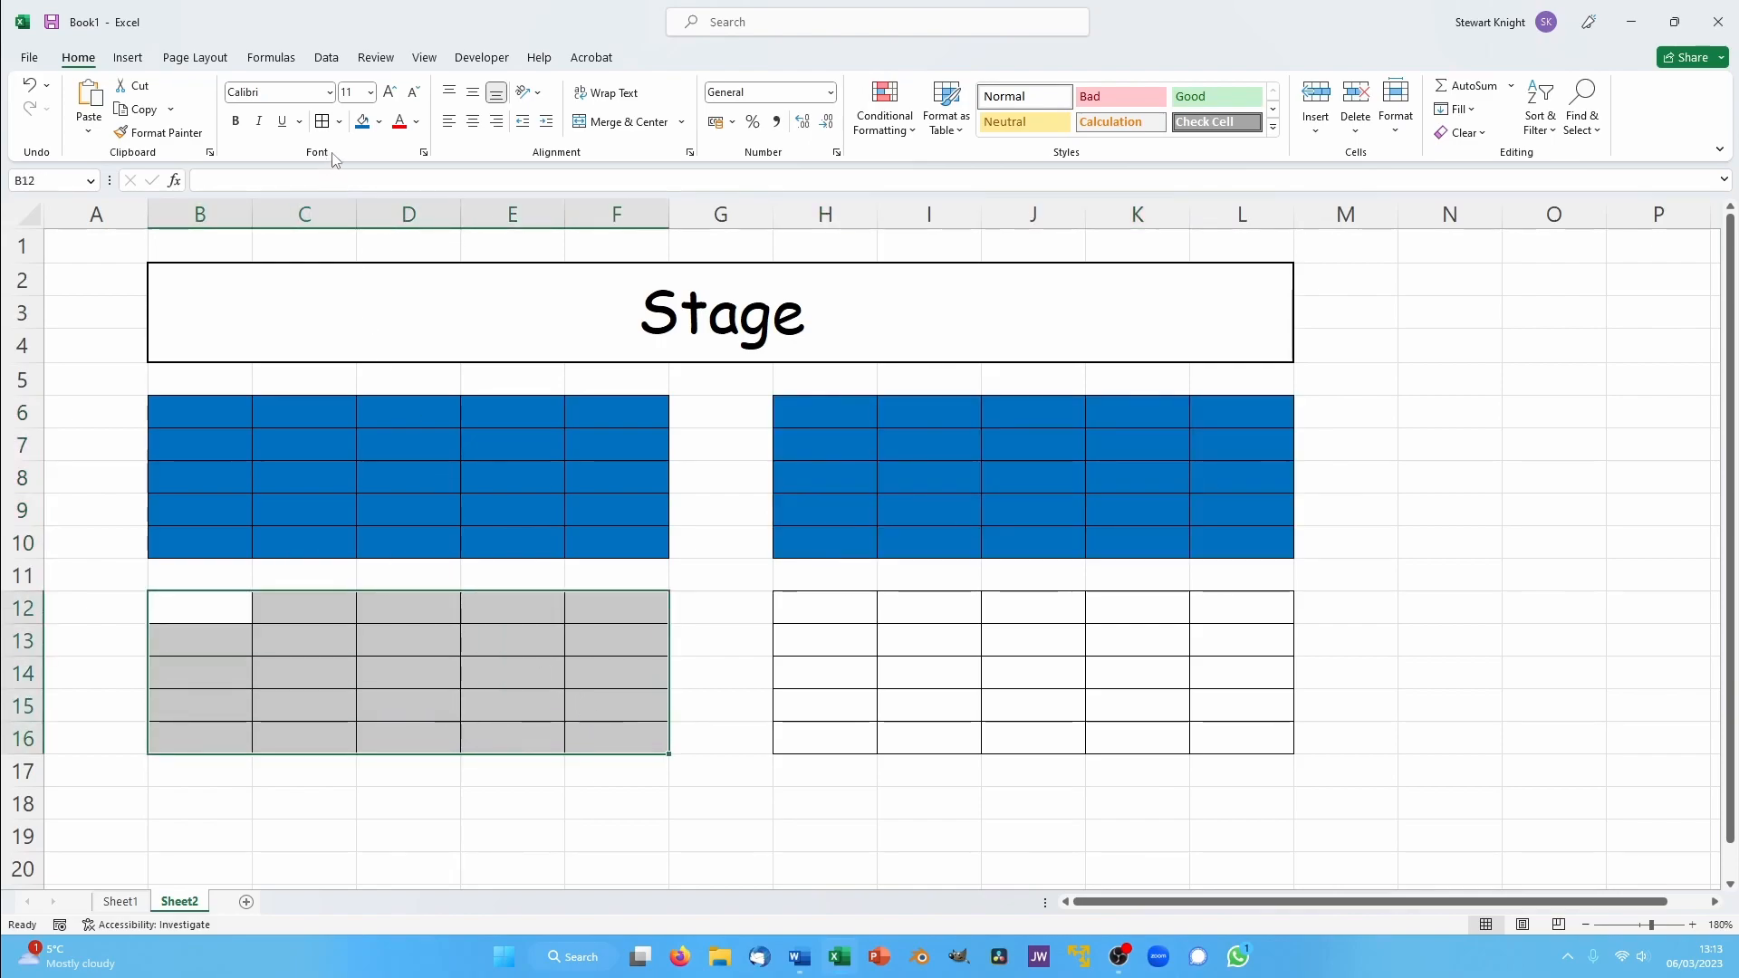
click(363, 123)
click(842, 604)
drag(842, 604, 1204, 726)
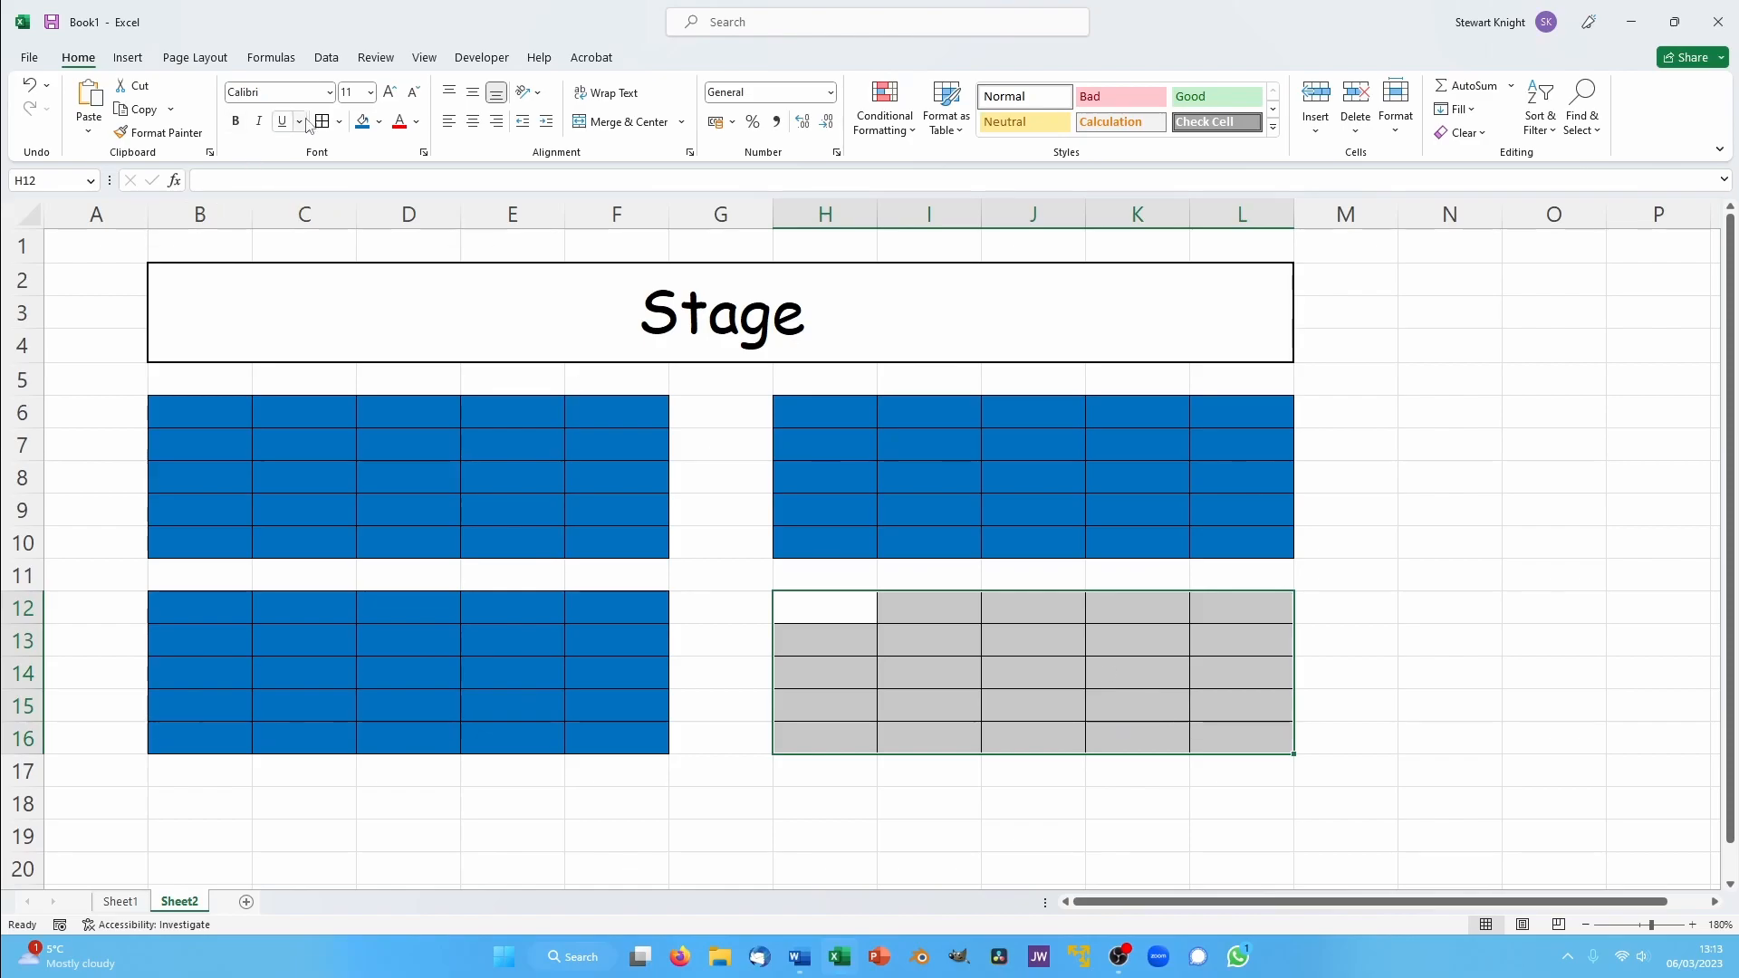
click(363, 123)
- Mark sold seats in block B6:F10 by entering 1 in B6, B7, D7, E9 and F10
click(156, 416)
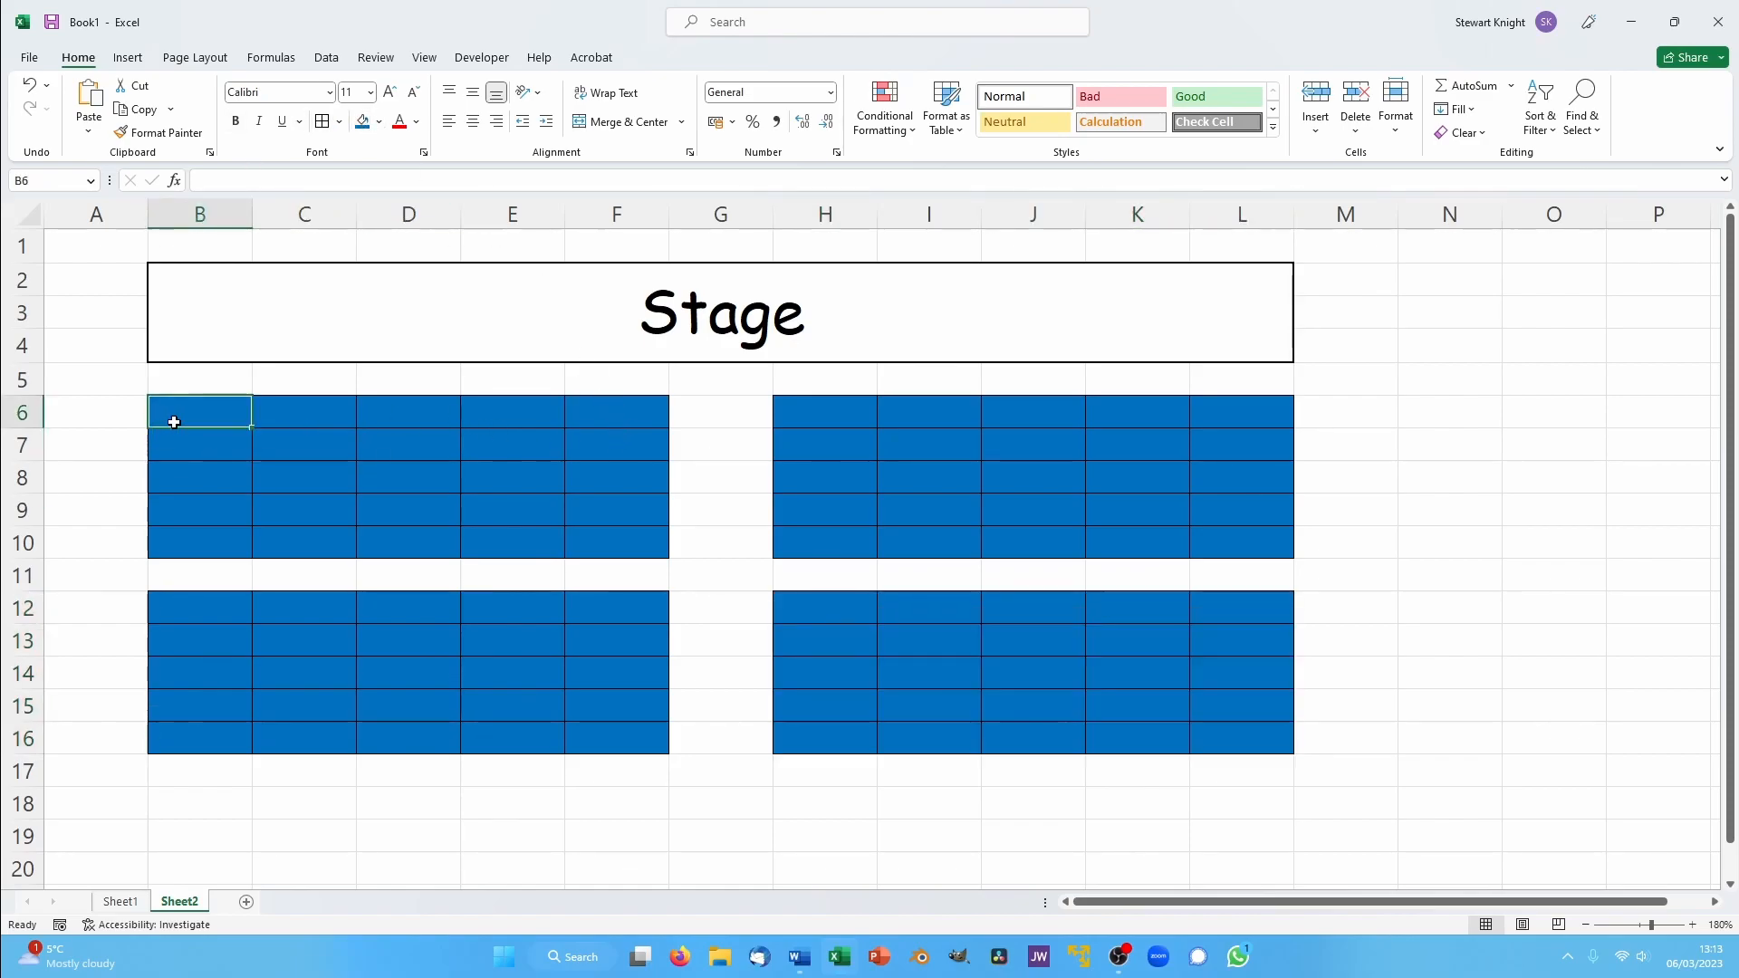
text(1)
key(Return)
text(1)
key(Return)
click(445, 436)
text(1)
click(480, 503)
text(1)
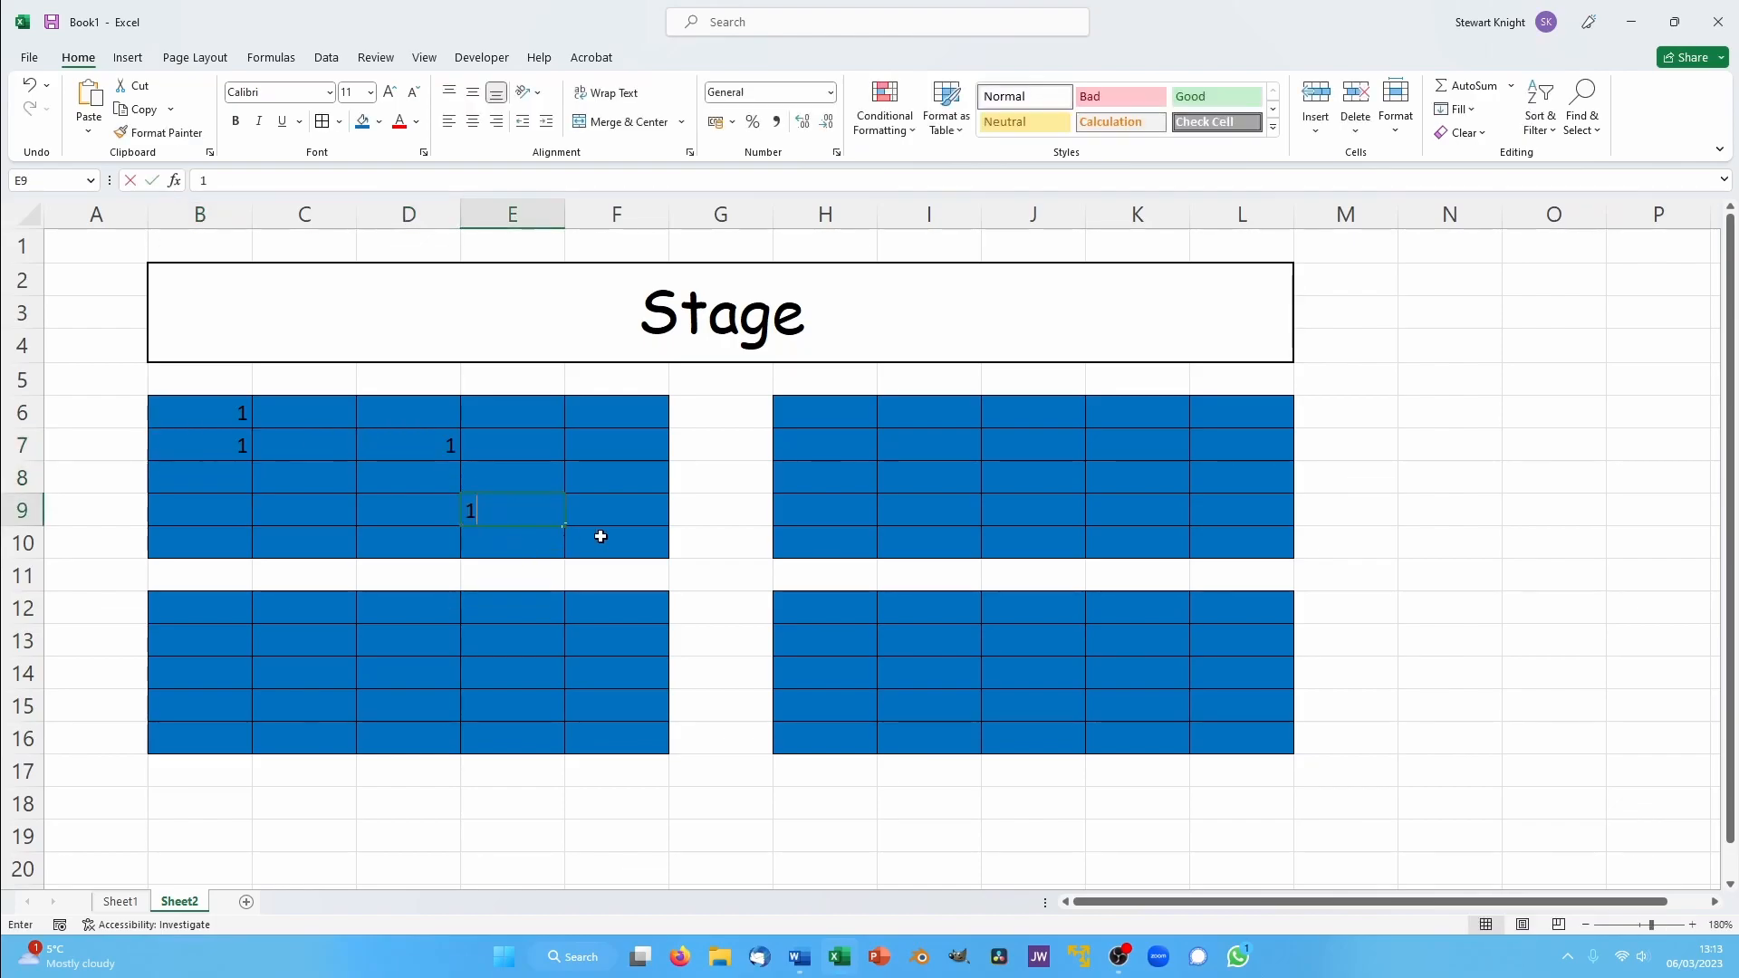
click(570, 537)
text(1)
- Mark sold seats in block H6:L10 by entering 1 in H7, J8, L6 and L10
click(842, 452)
text(1)
click(1041, 467)
text(1)
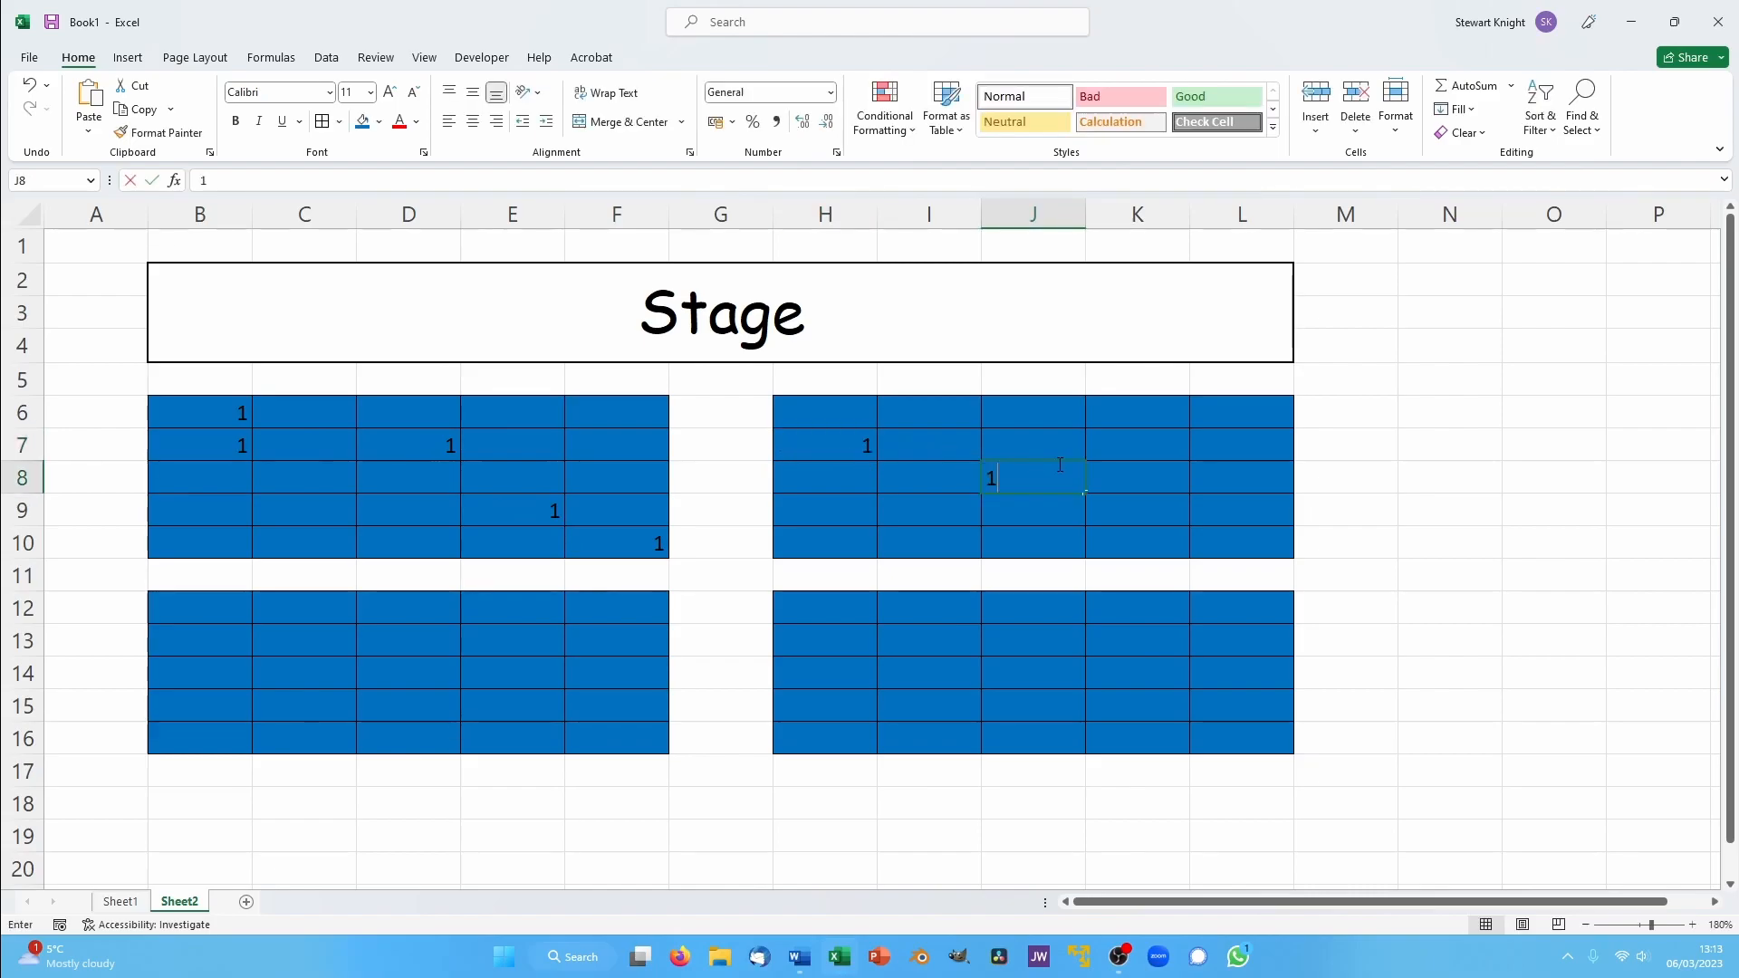
click(1235, 408)
text(1)
click(1226, 549)
text(1)
- Mark sold seats in block H12:L16 by entering 1 in L12, K13, I15, I13, H14 and H16
click(1249, 601)
text(1)
click(1138, 640)
text(1)
click(940, 714)
text(1)
click(905, 646)
text(1)
click(838, 675)
text(1)
click(819, 727)
text(1)
- Mark sold seats in block B12:F16 by entering 1 in B12, C12, C13, D14, E14, F15, F12, E16 and C16
click(190, 609)
text(1)
click(312, 620)
text(1)
click(334, 648)
text(1)
click(425, 672)
text(1)
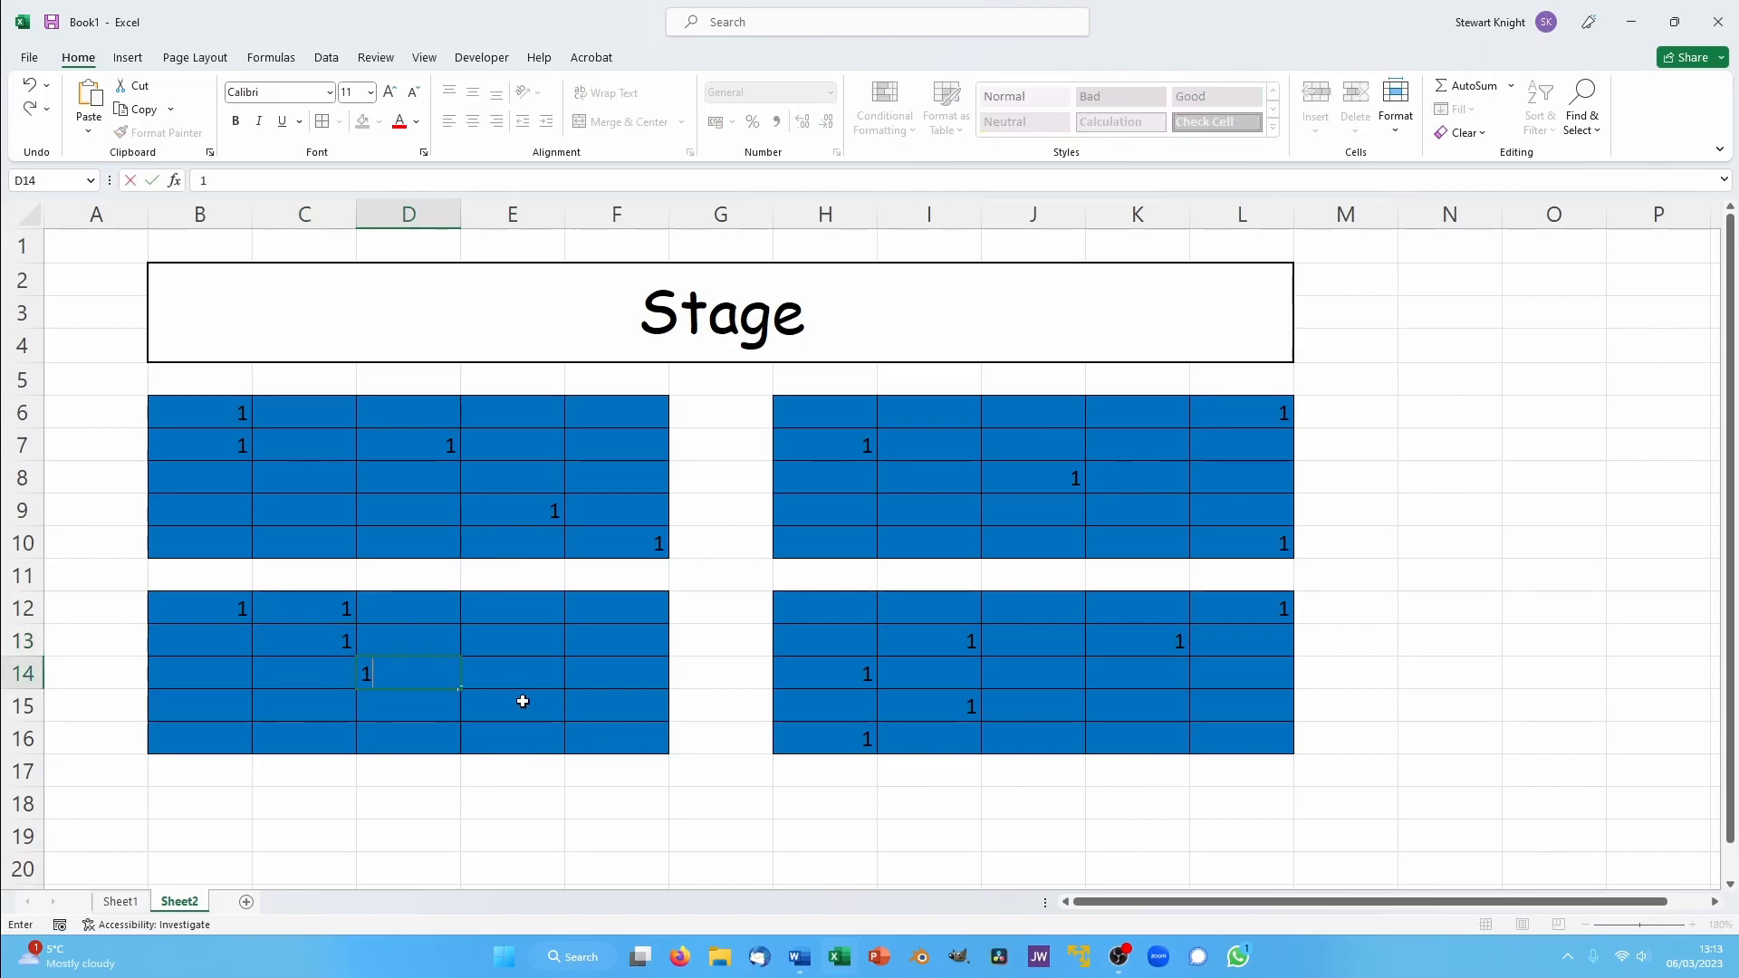
click(523, 676)
text(1)
click(611, 706)
text(1)
click(647, 616)
text(1)
click(505, 739)
text(1)
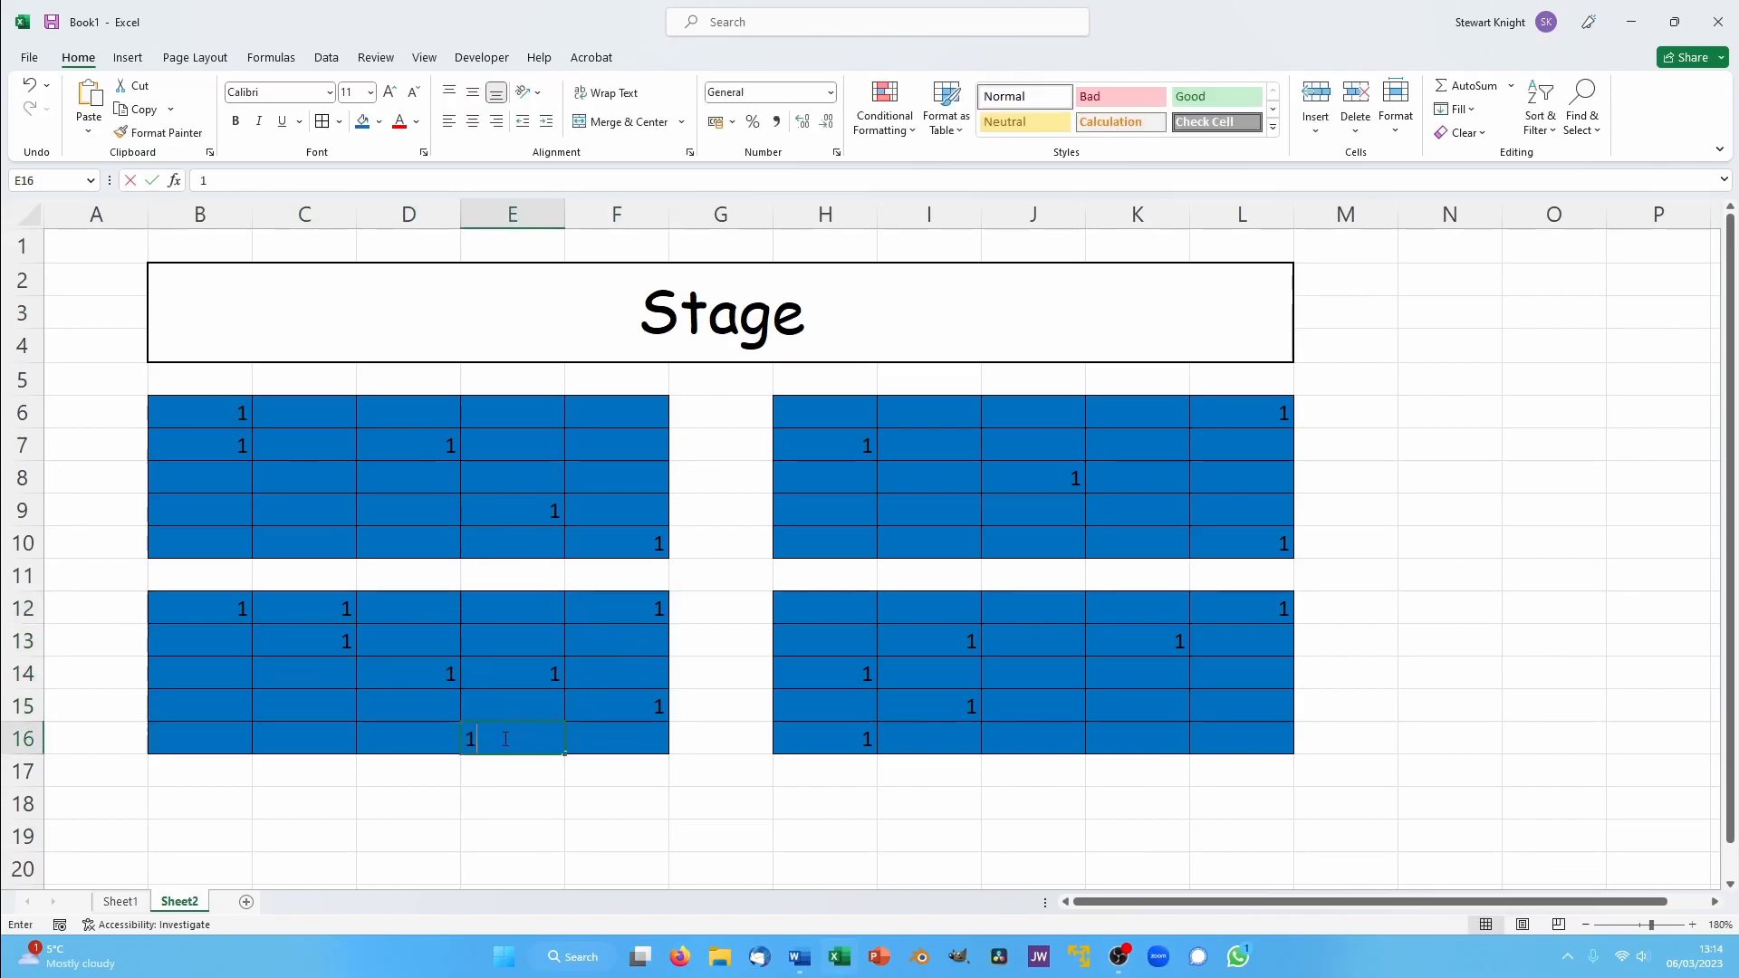
click(297, 730)
text(1)
key(Return)
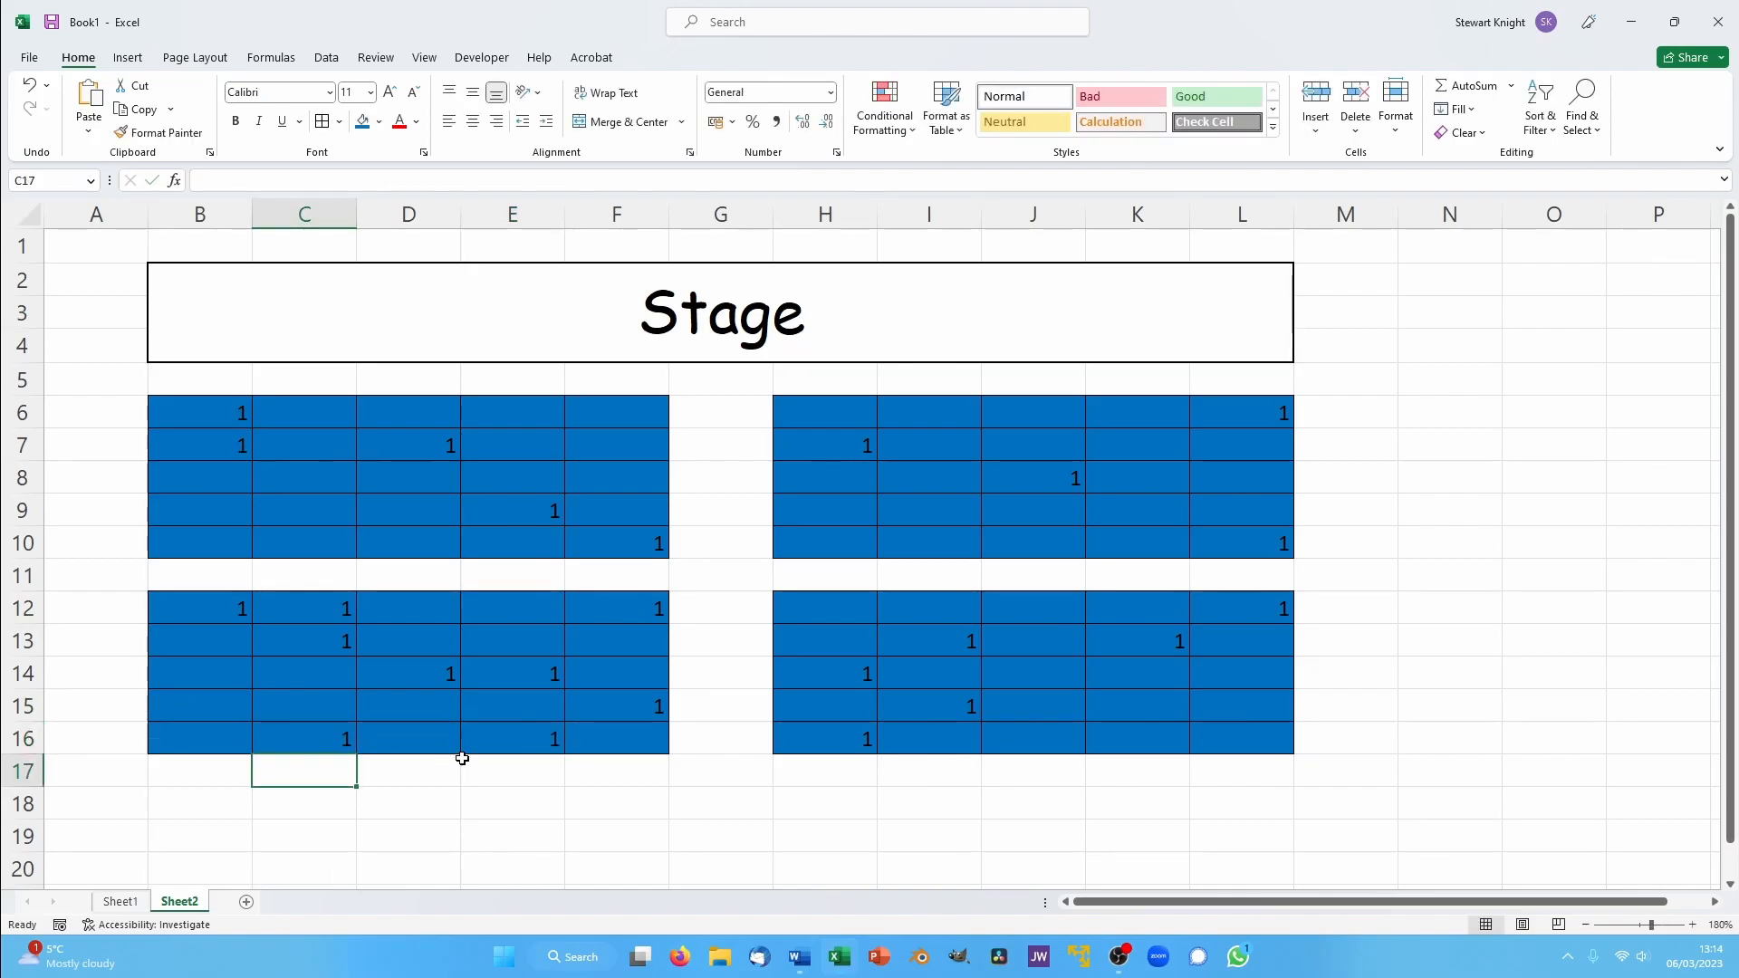
- Enter the label "No. Sold" in cell N5
click(1455, 374)
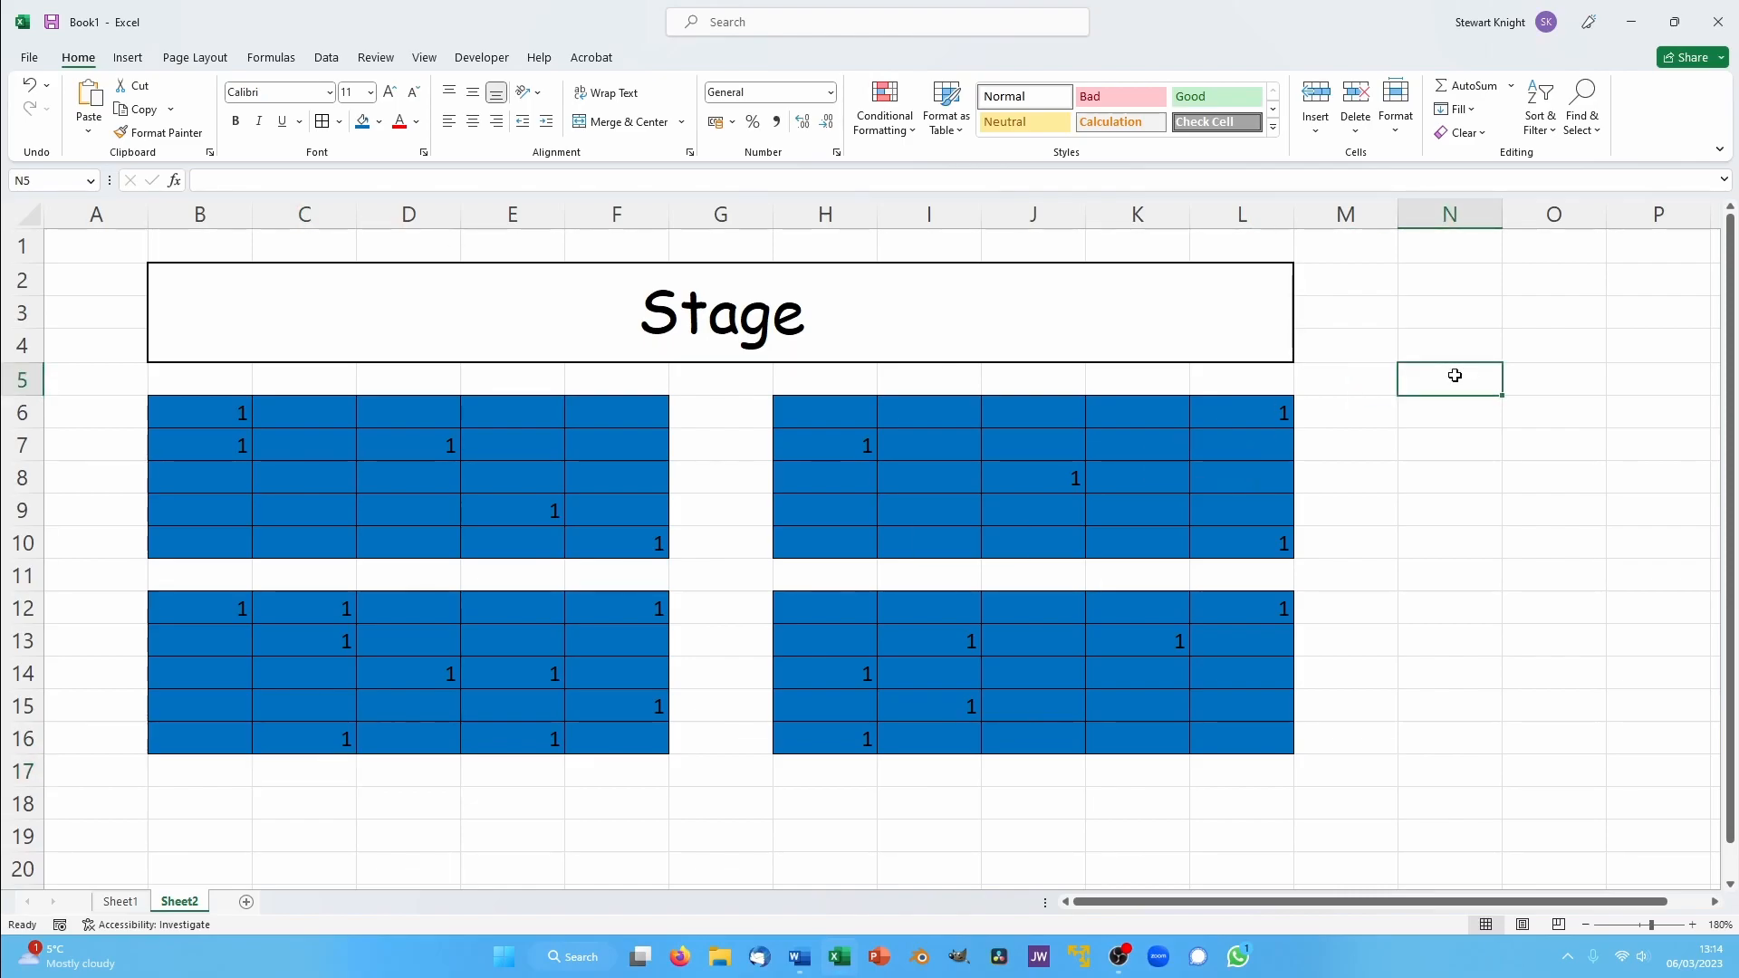
text(NU)
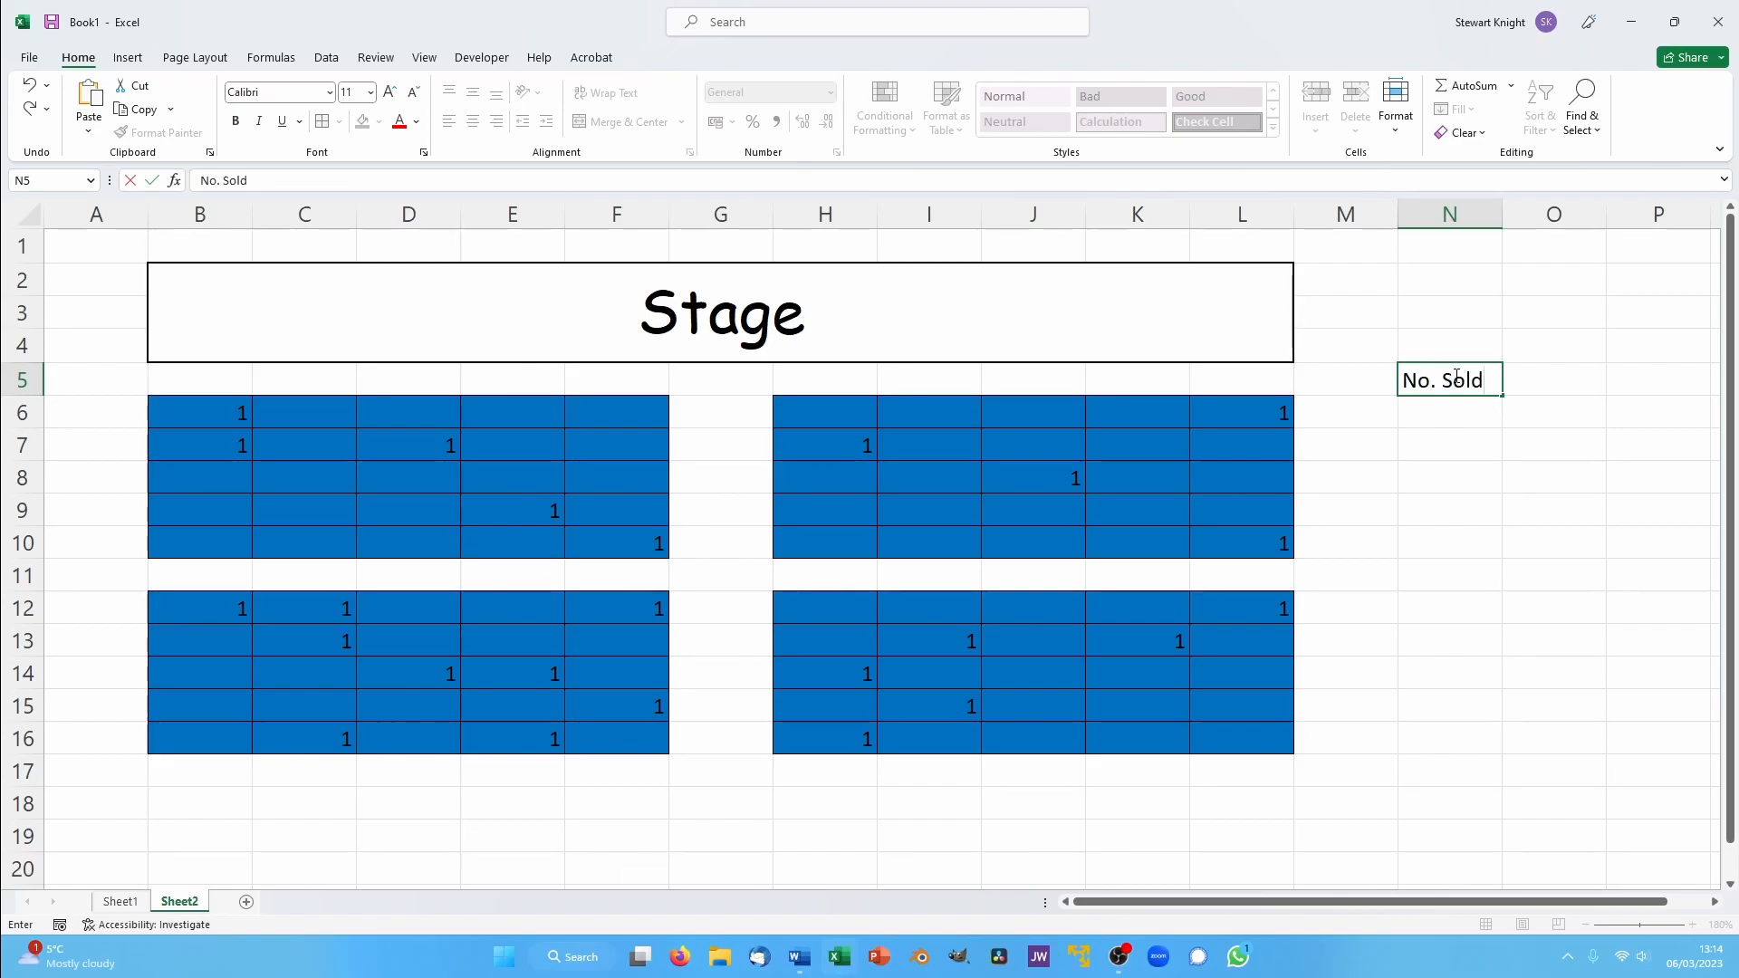
key(Tab)
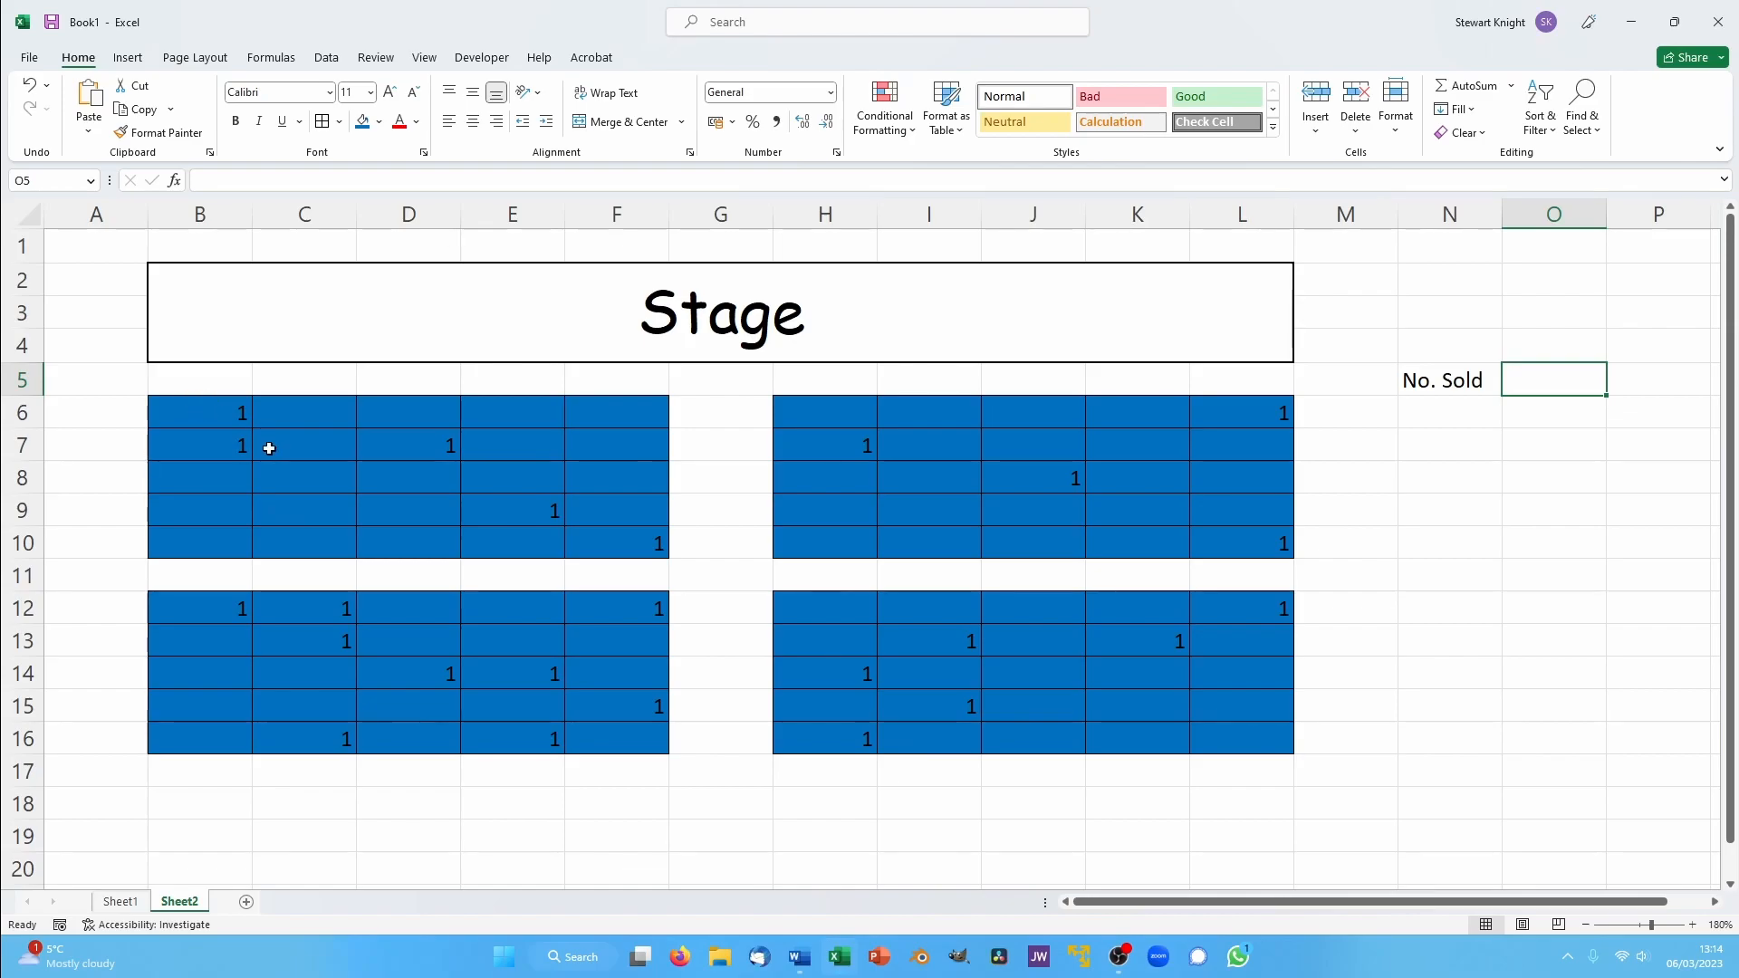
- Total row 6's sold seats across B6:M6 in N6 with AutoSum and fill the formula down to N16
drag(166, 404, 1413, 413)
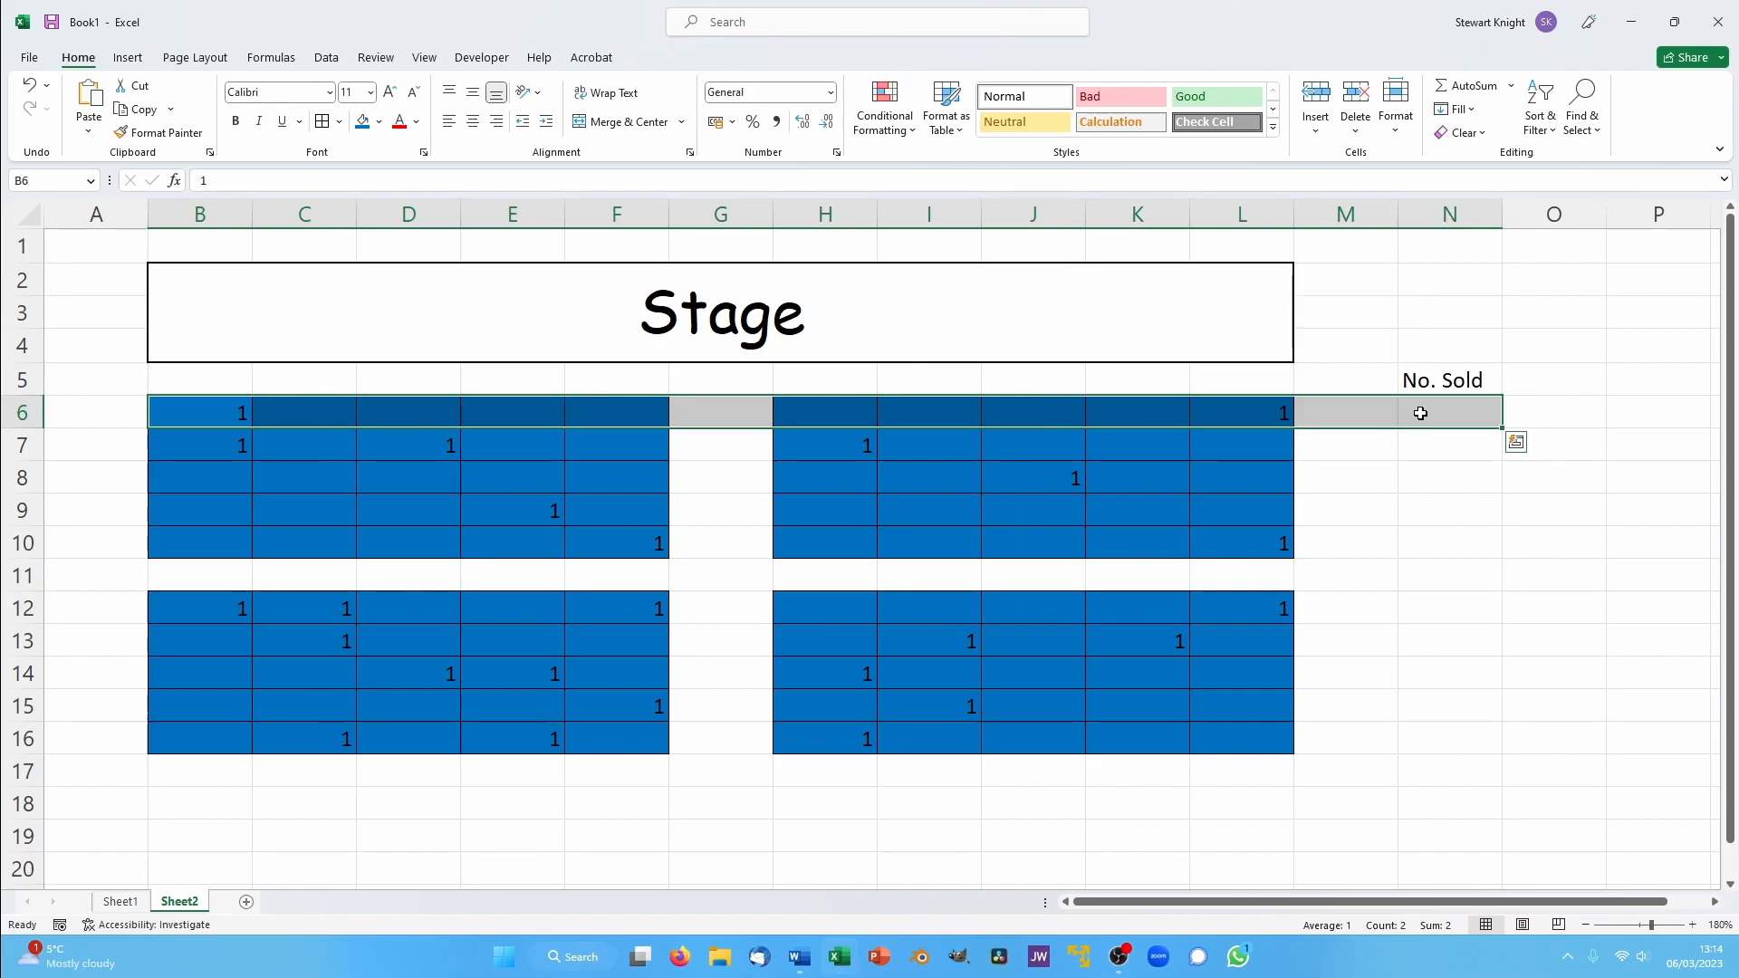
click(1469, 87)
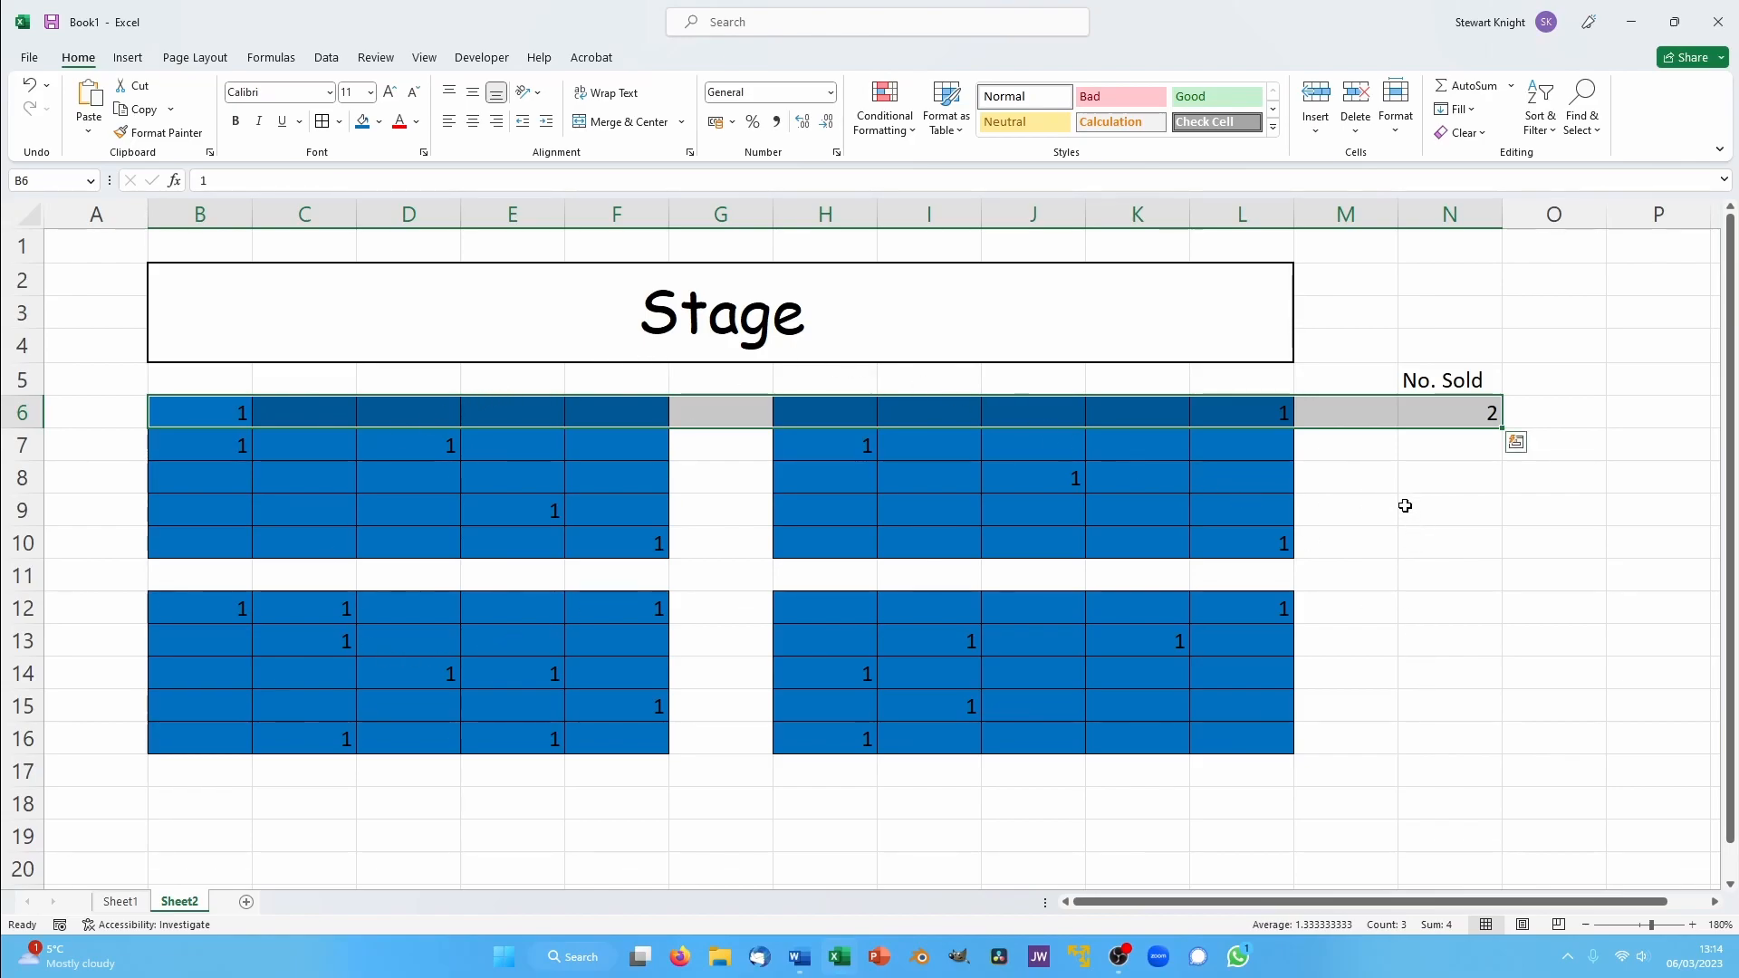
click(1302, 571)
click(1411, 405)
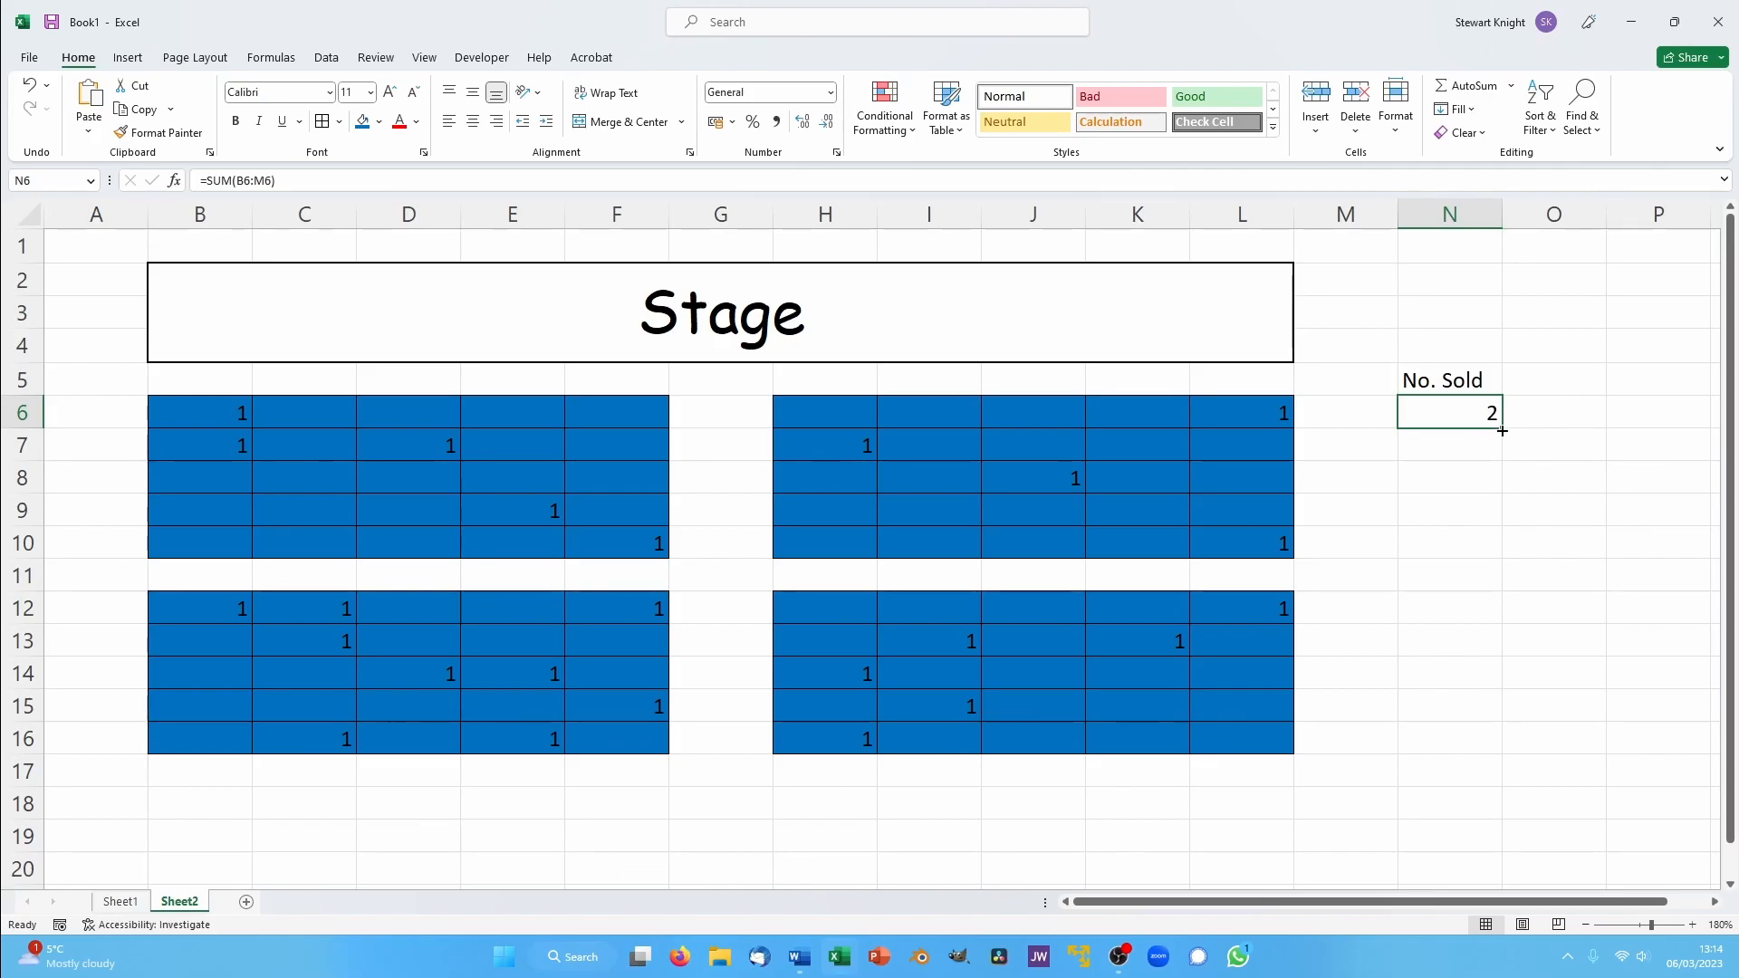
drag(1502, 432, 1505, 752)
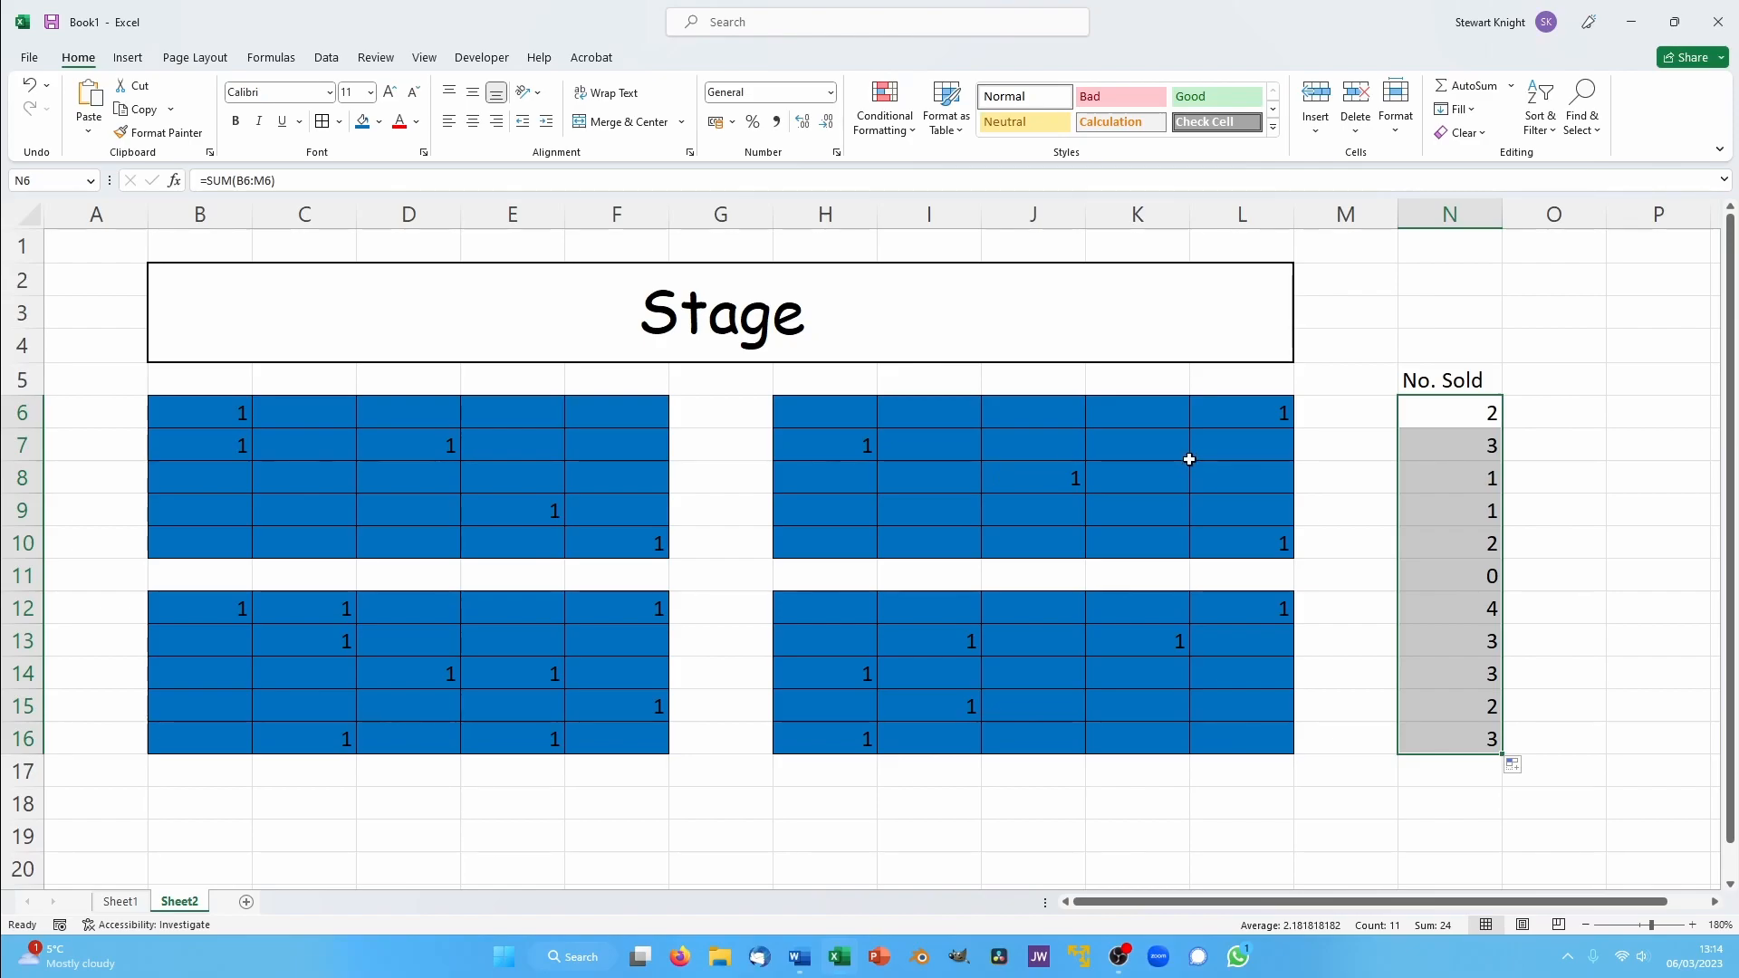
- Clear the sold-seat sum from N11, the gap row between the seat blocks
click(1493, 578)
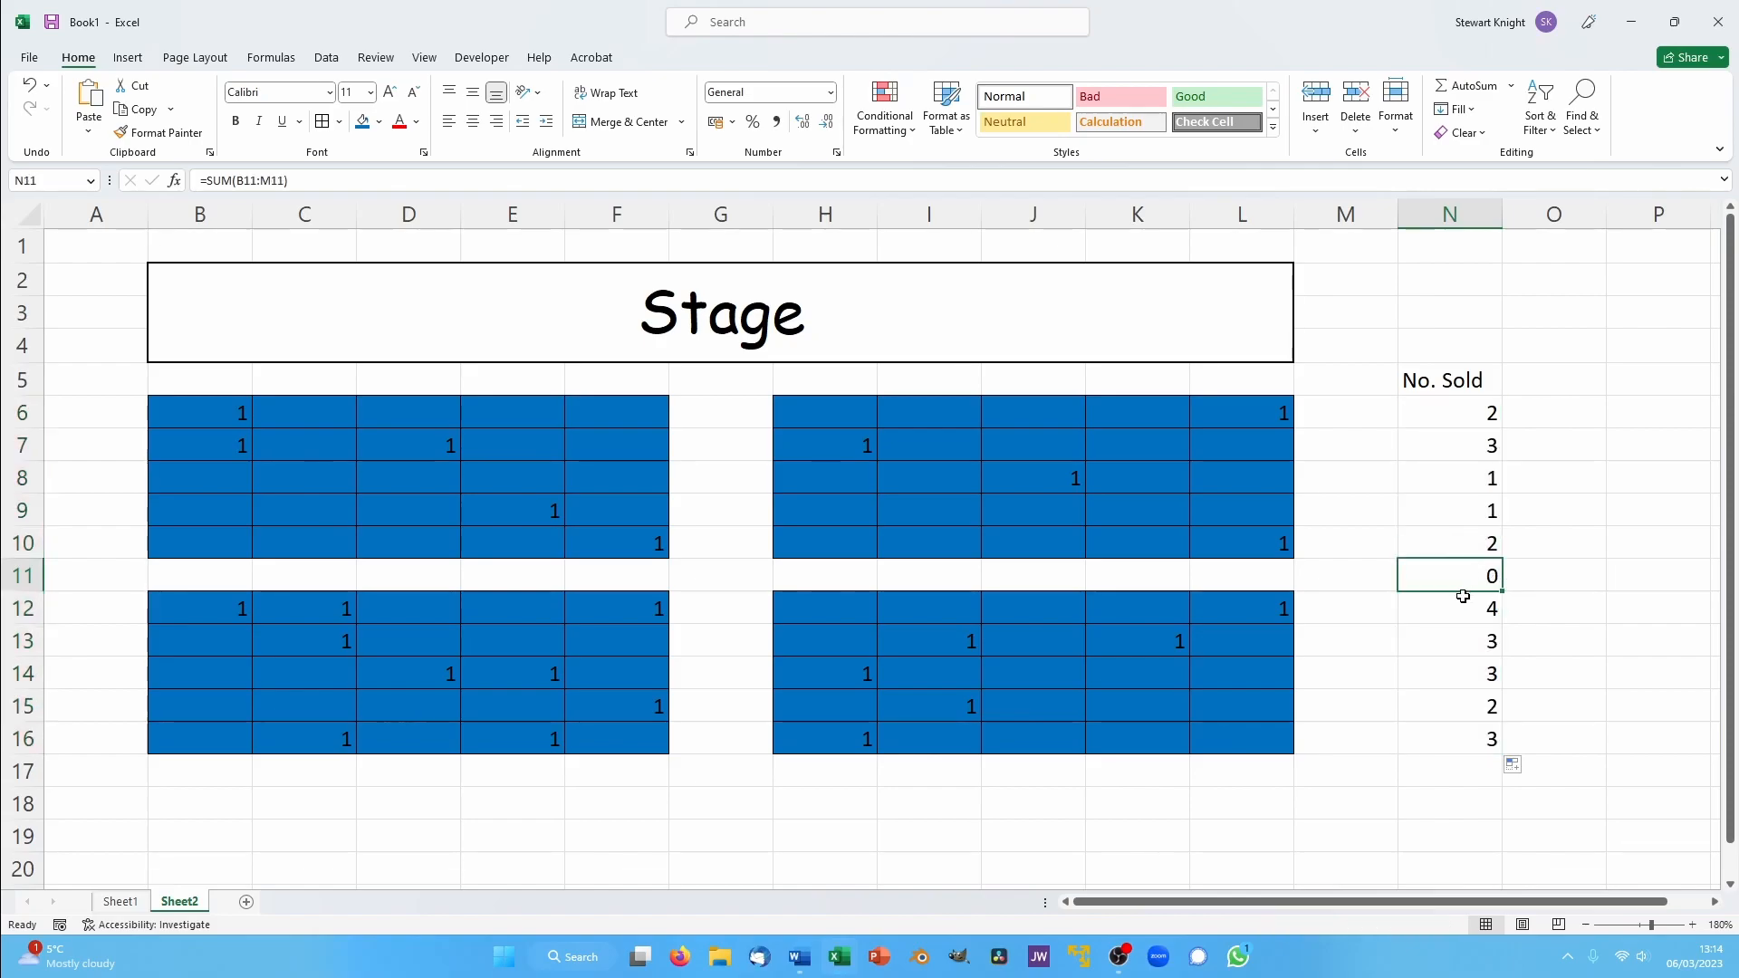
key(BackSpace)
key(Return)
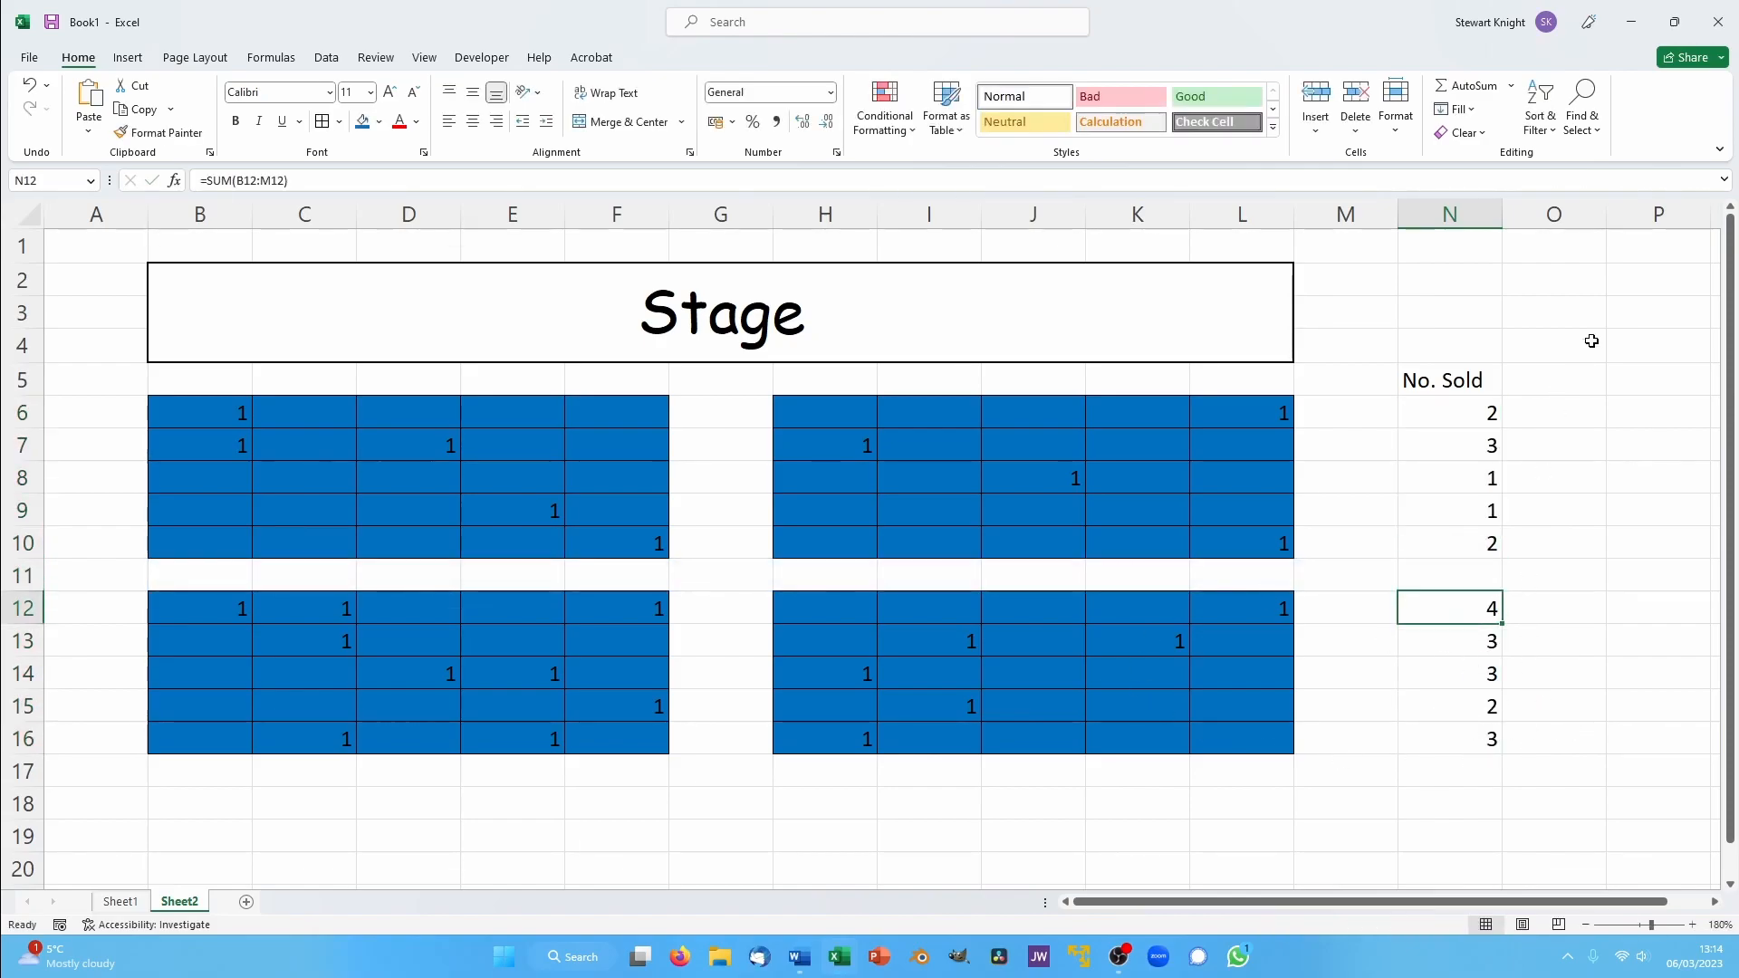
- Enter the formula =N6*5 in O6 and fill it down to O10
click(1583, 408)
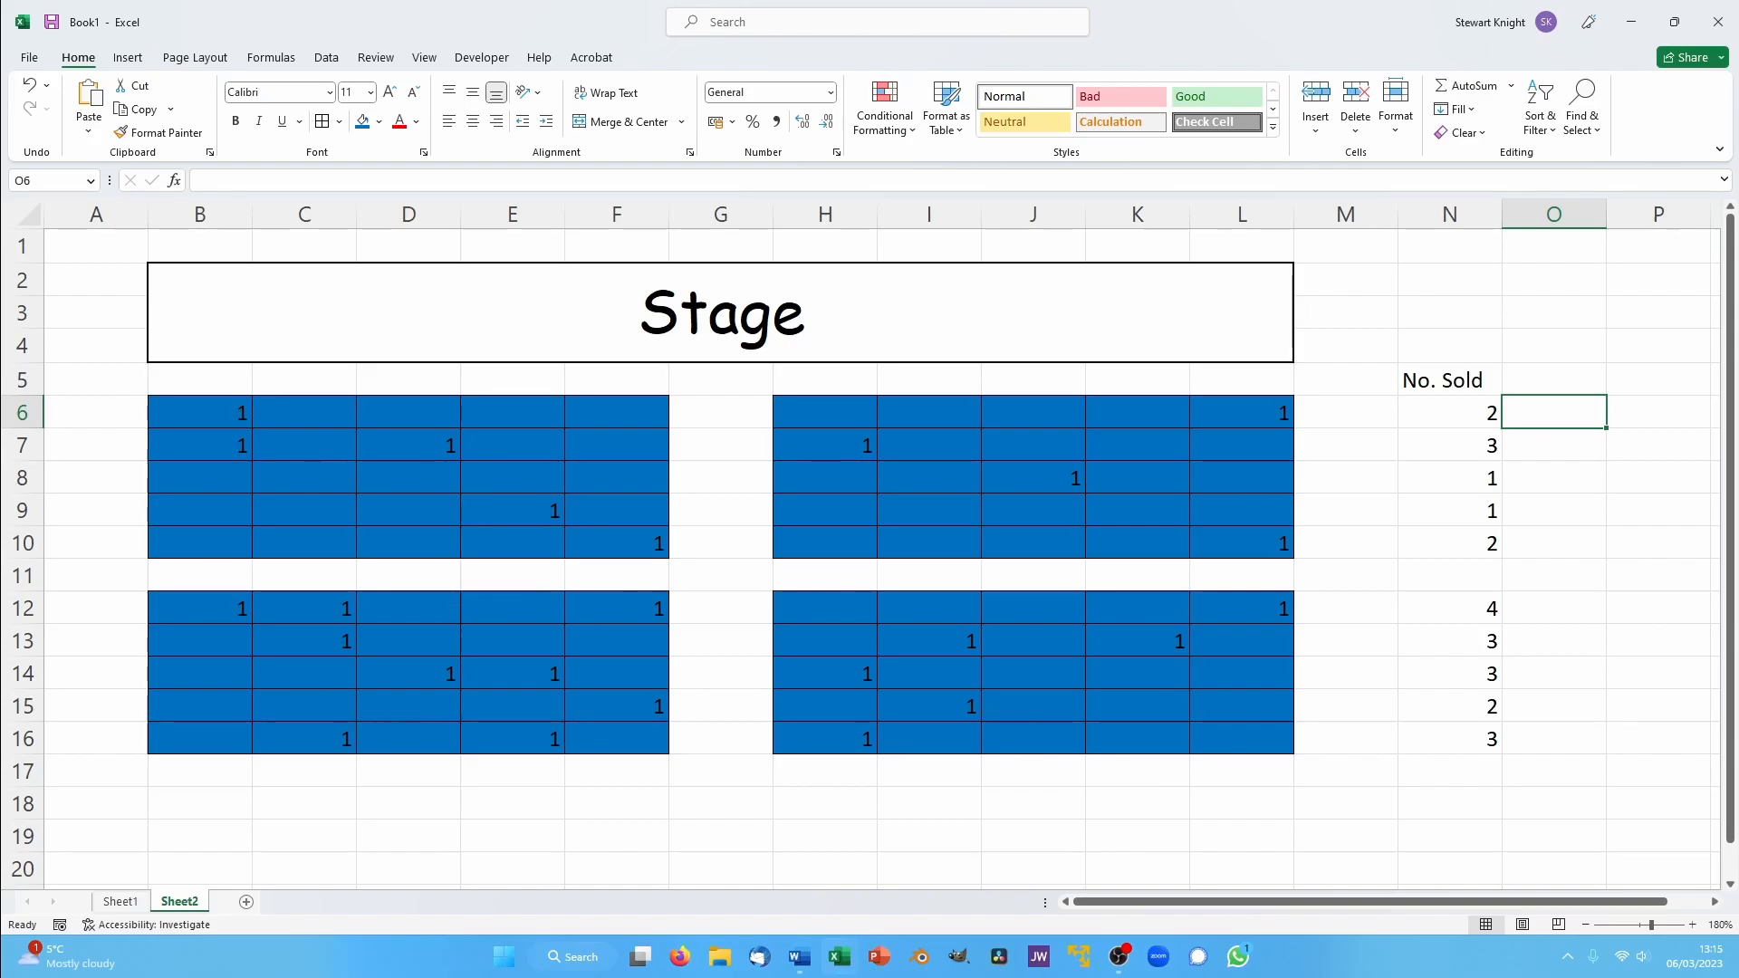
text(=)
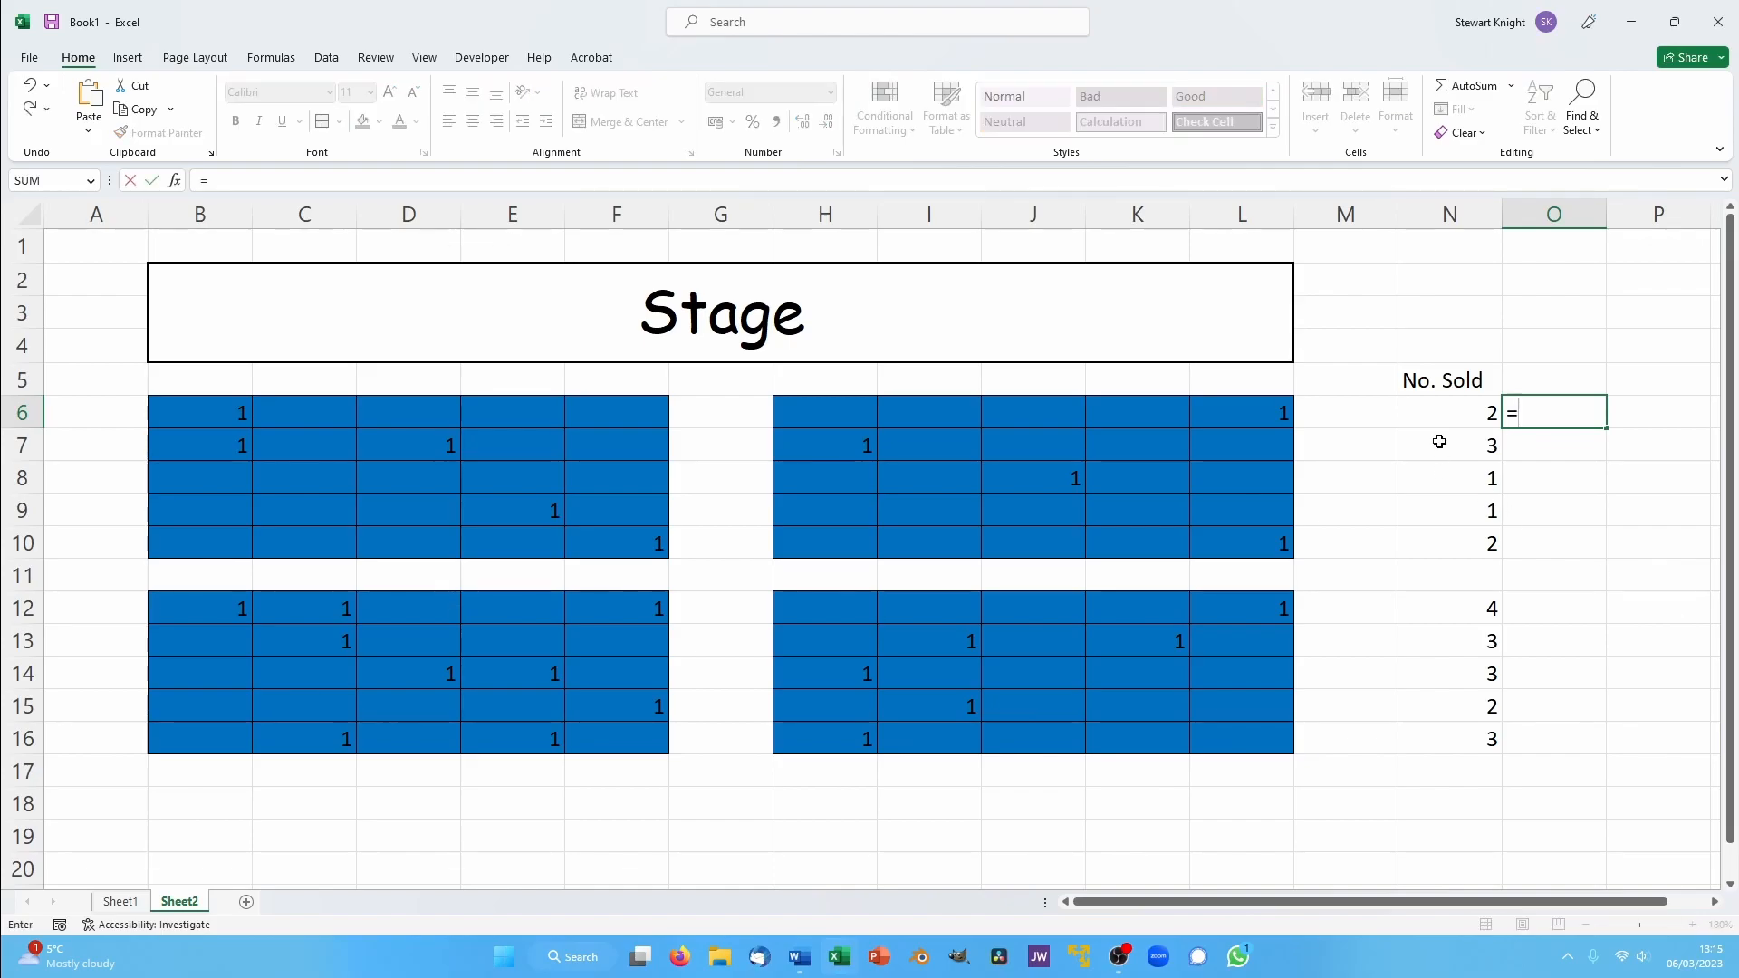
click(1463, 417)
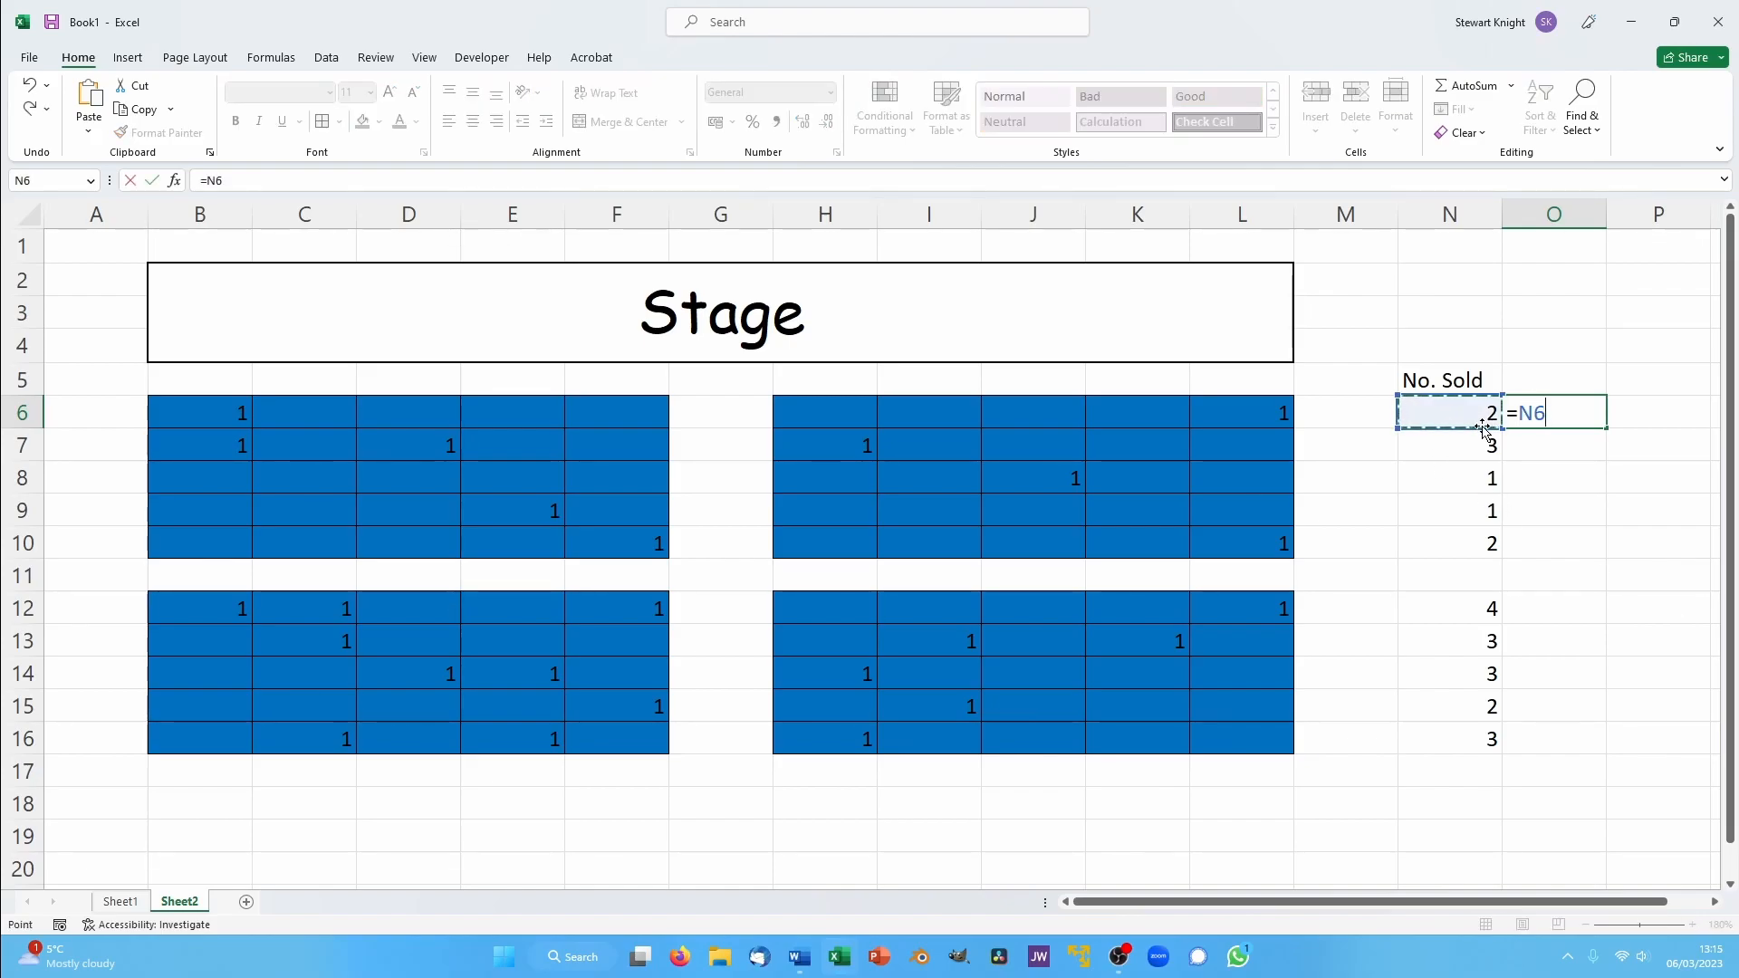
text(*5)
key(Return)
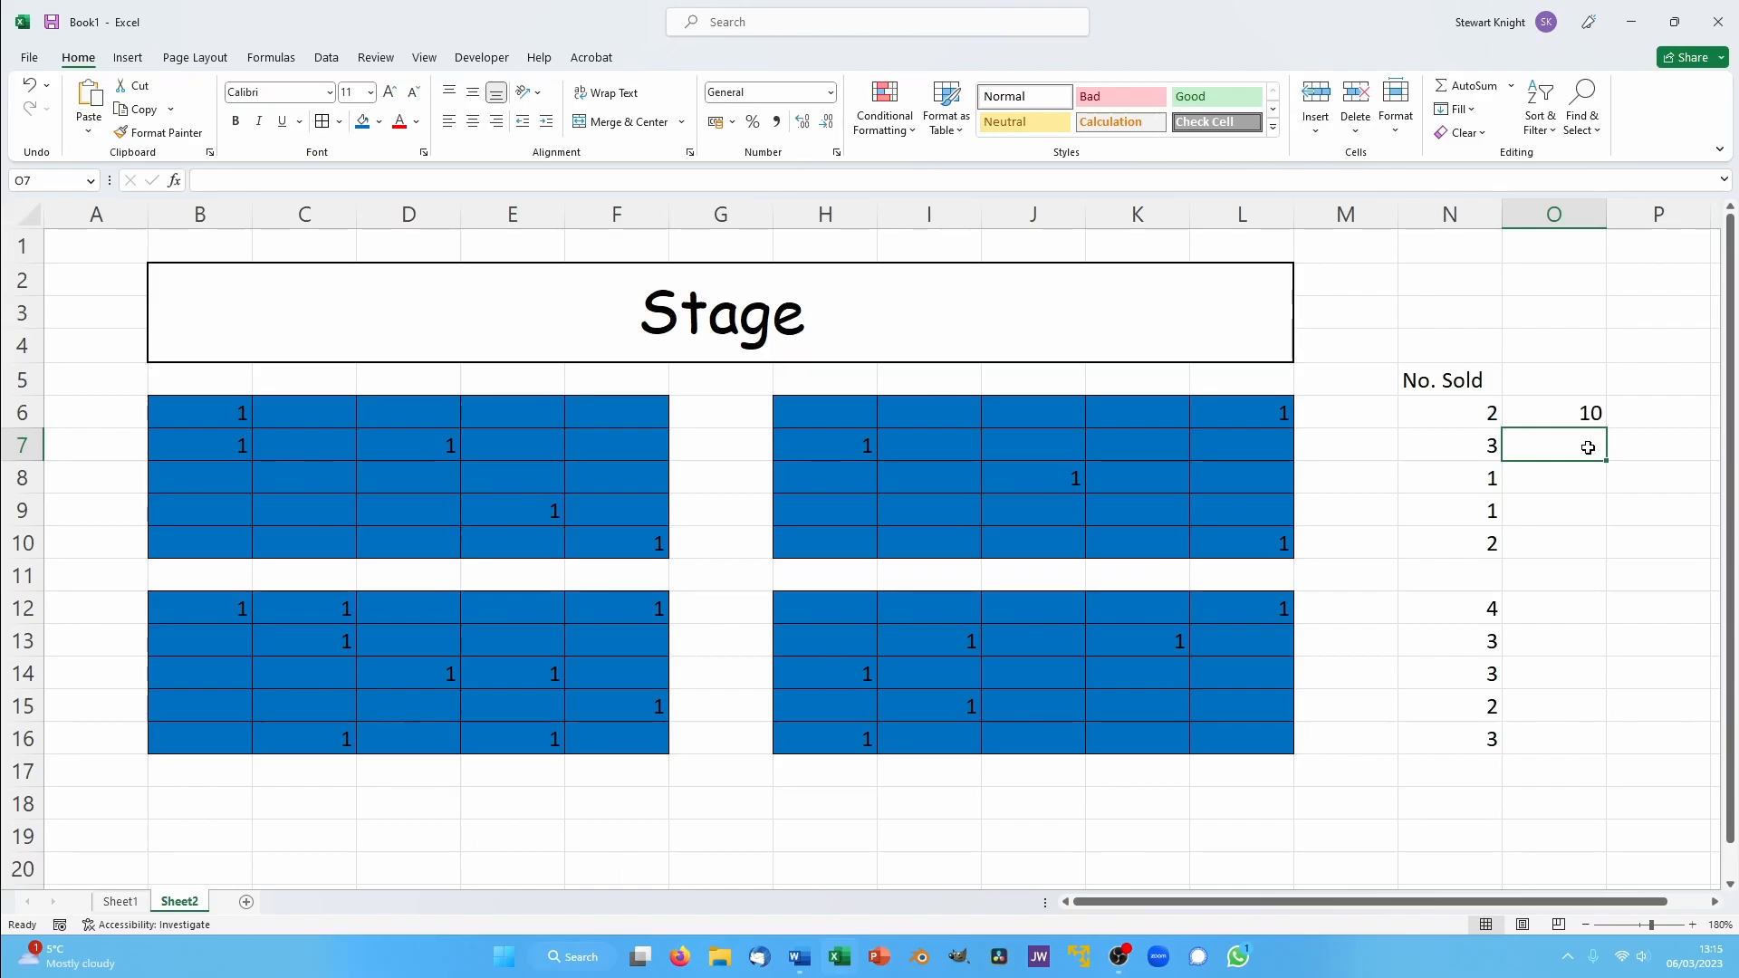
click(1544, 404)
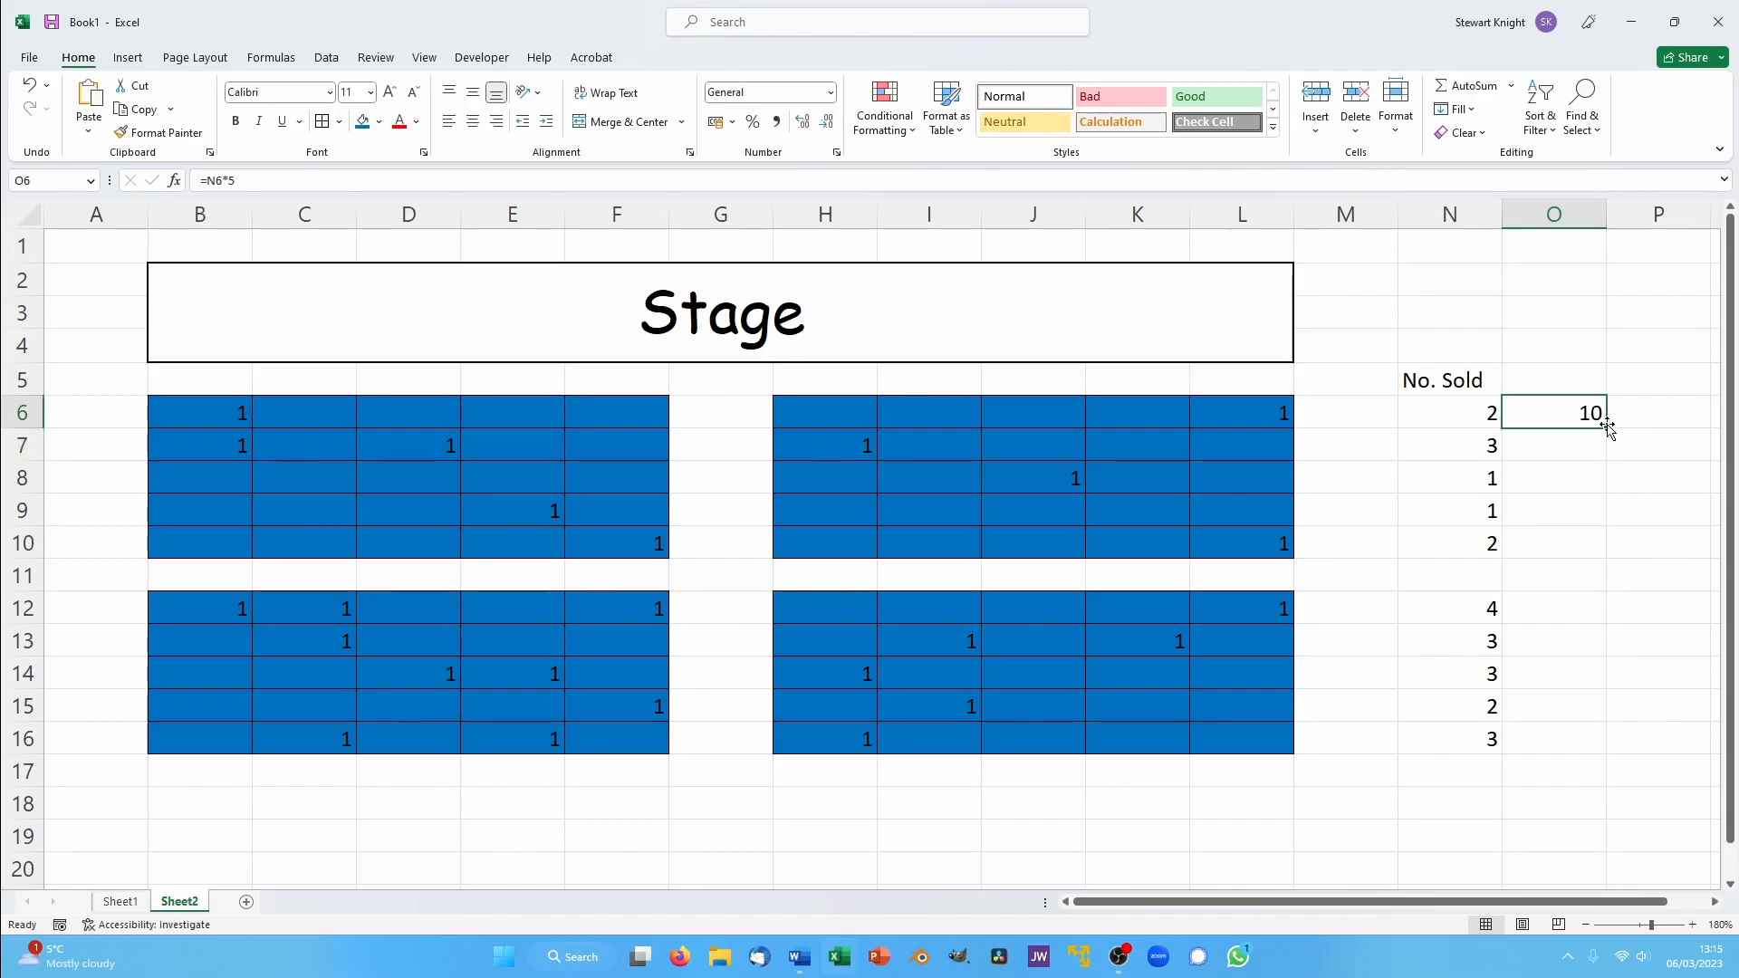
drag(1608, 428, 1608, 554)
- Enter the formula =N12*3.5 in O12 and fill it down to O16
click(1542, 609)
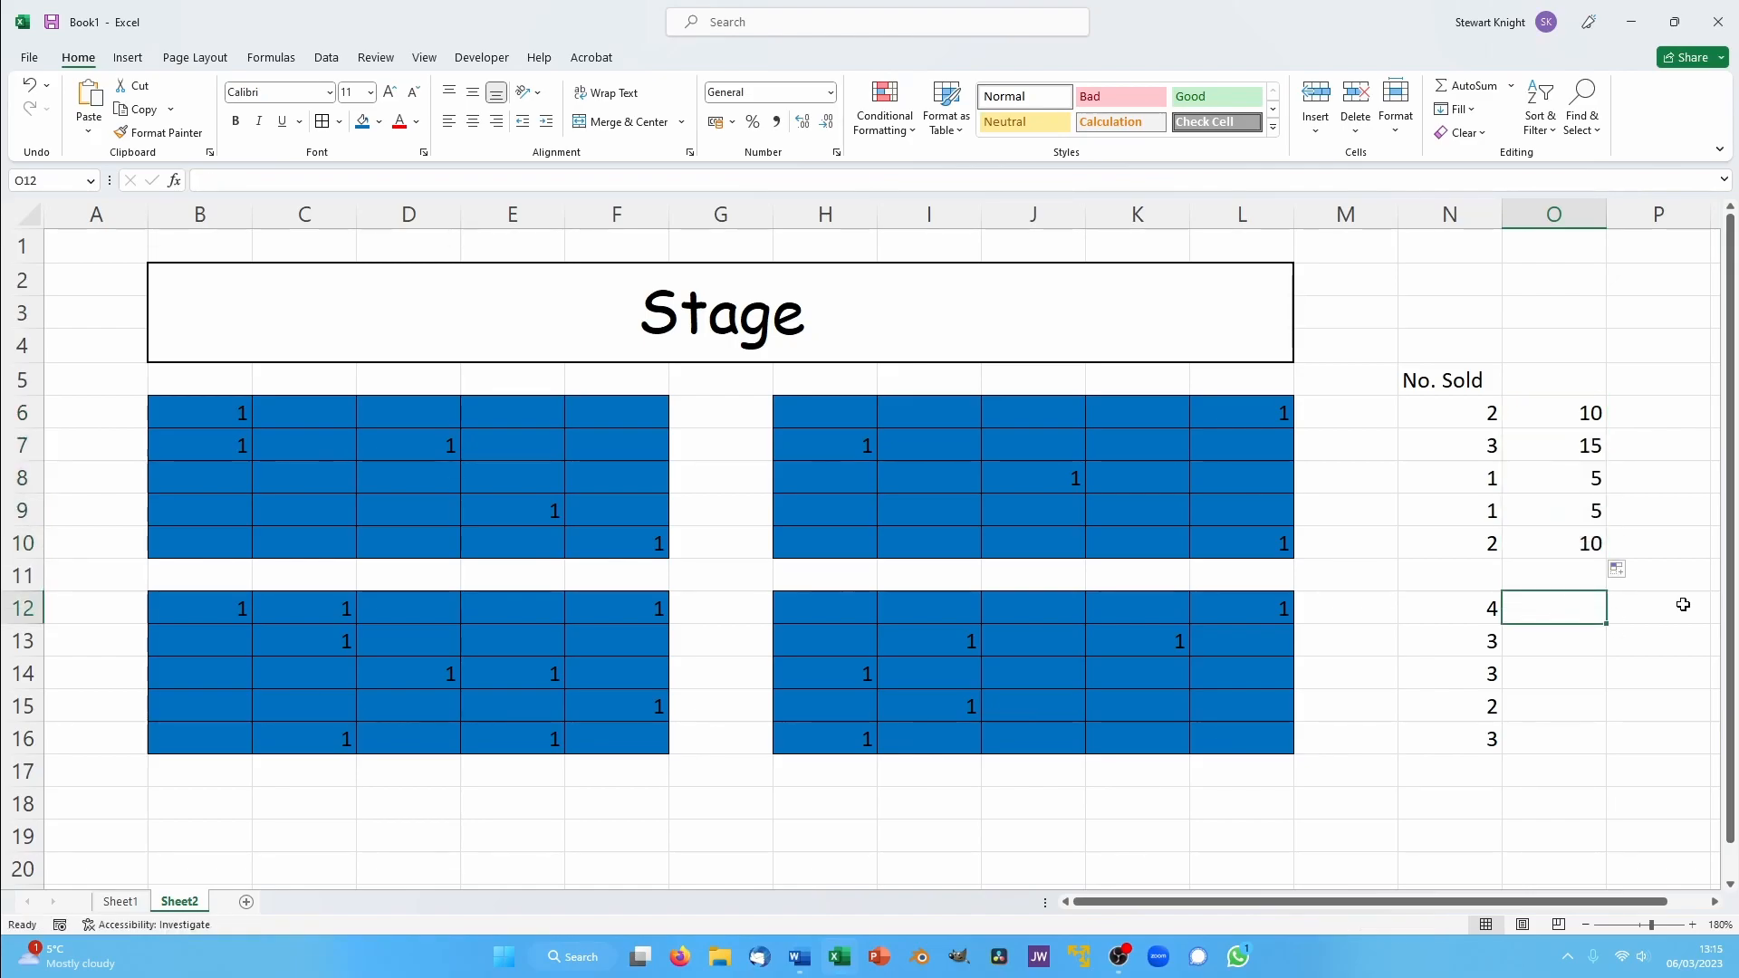
text(=)
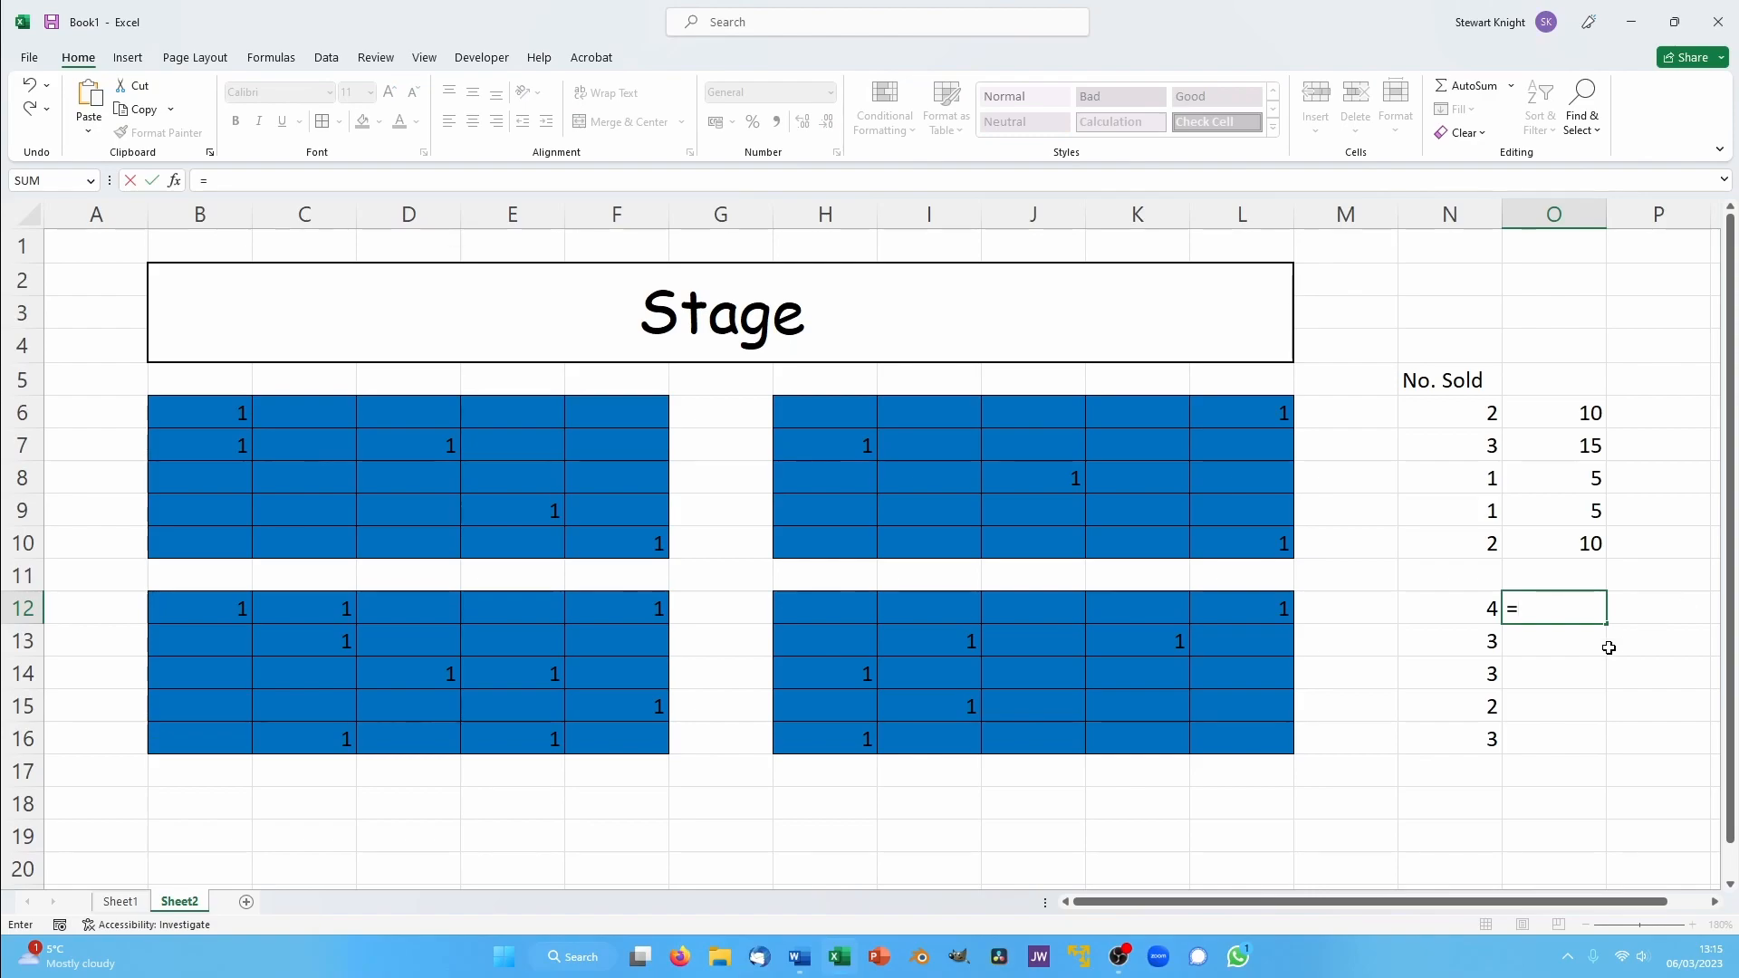
click(1436, 613)
text(*)
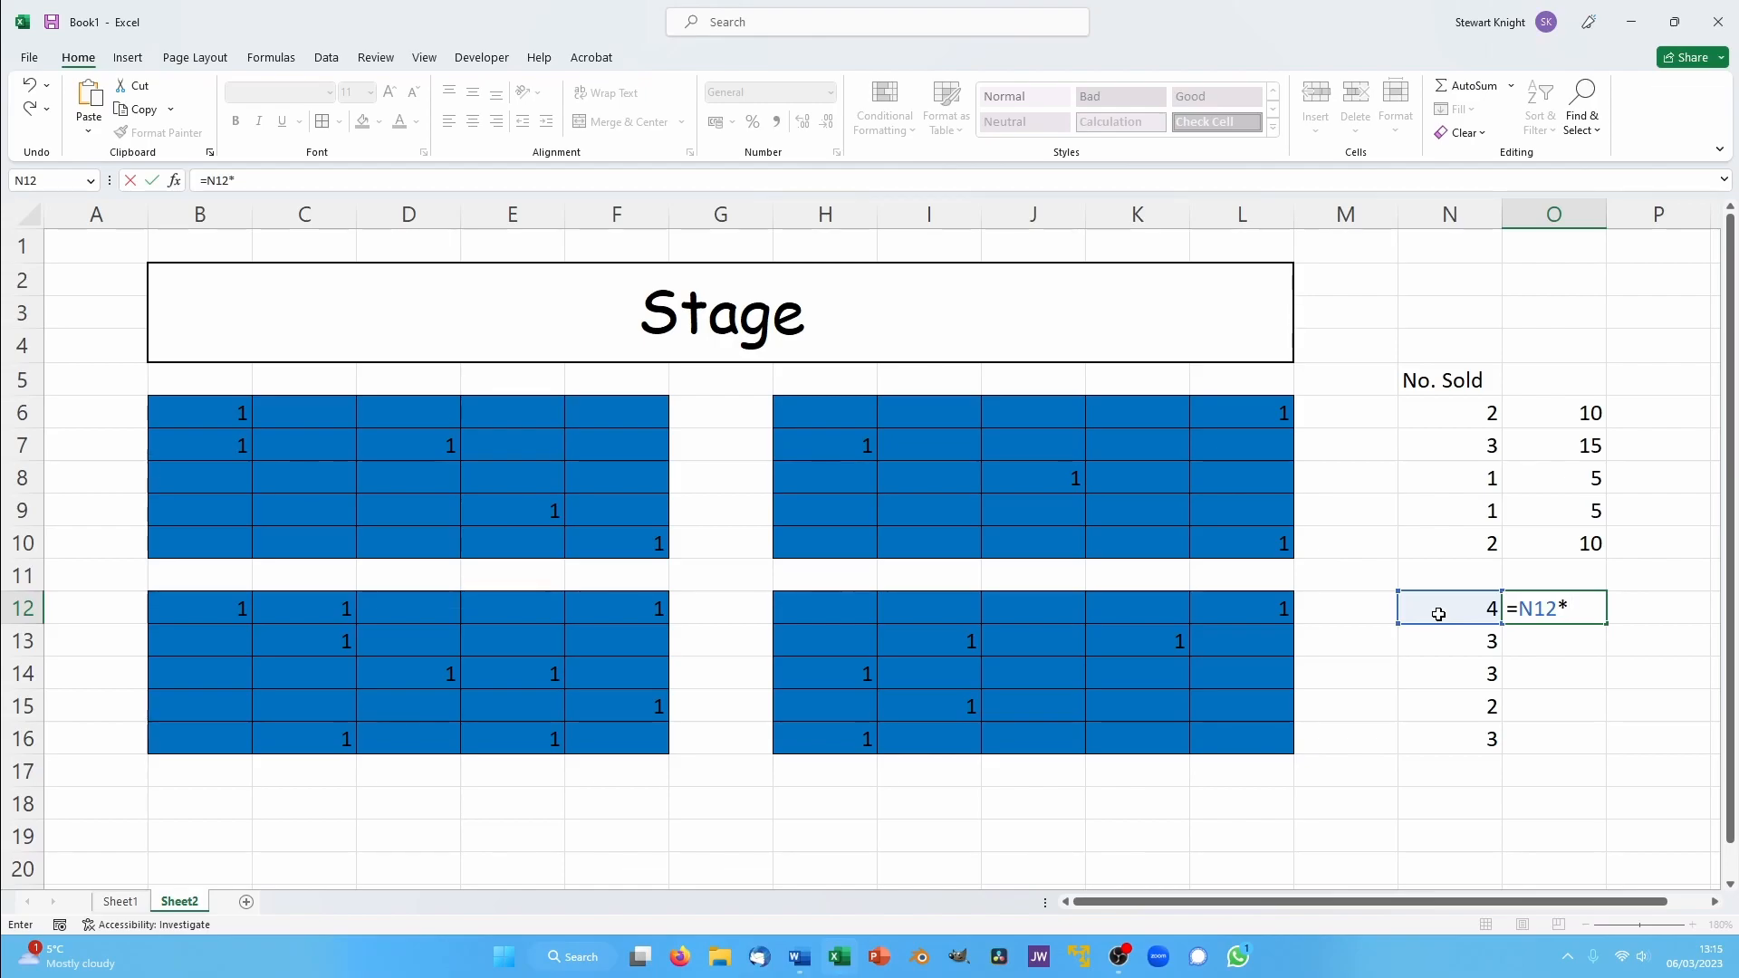
text(3.5)
key(Return)
click(1557, 601)
drag(1606, 624, 1602, 740)
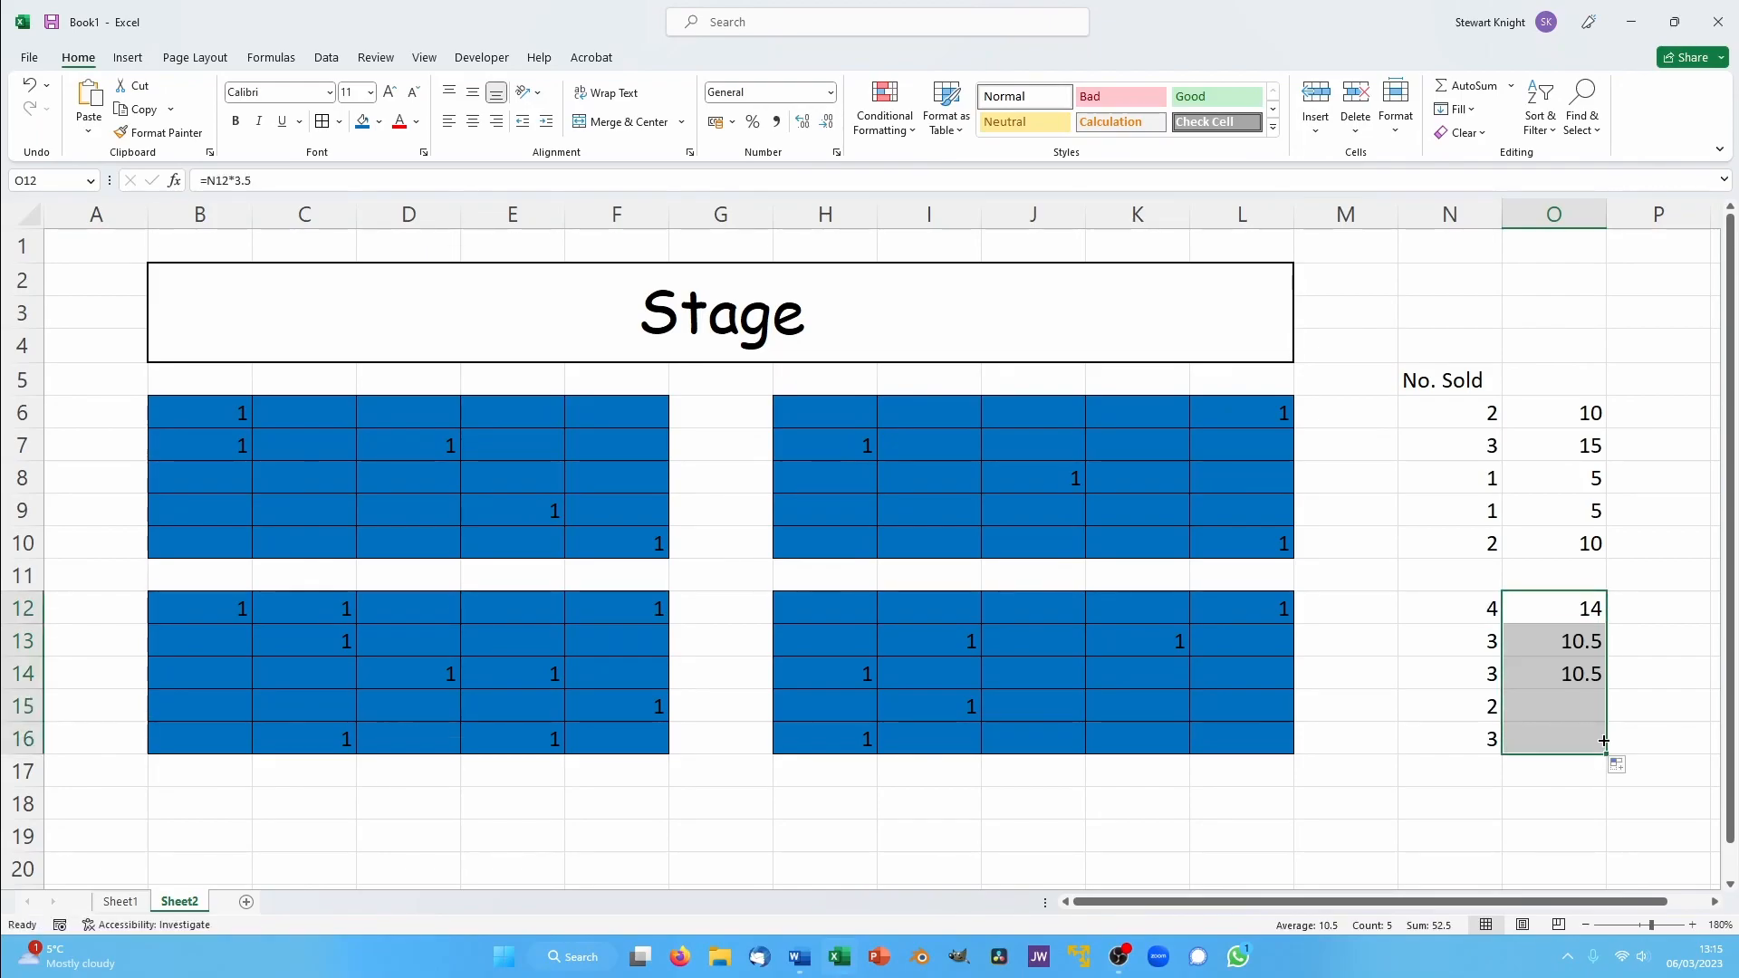
click(1351, 774)
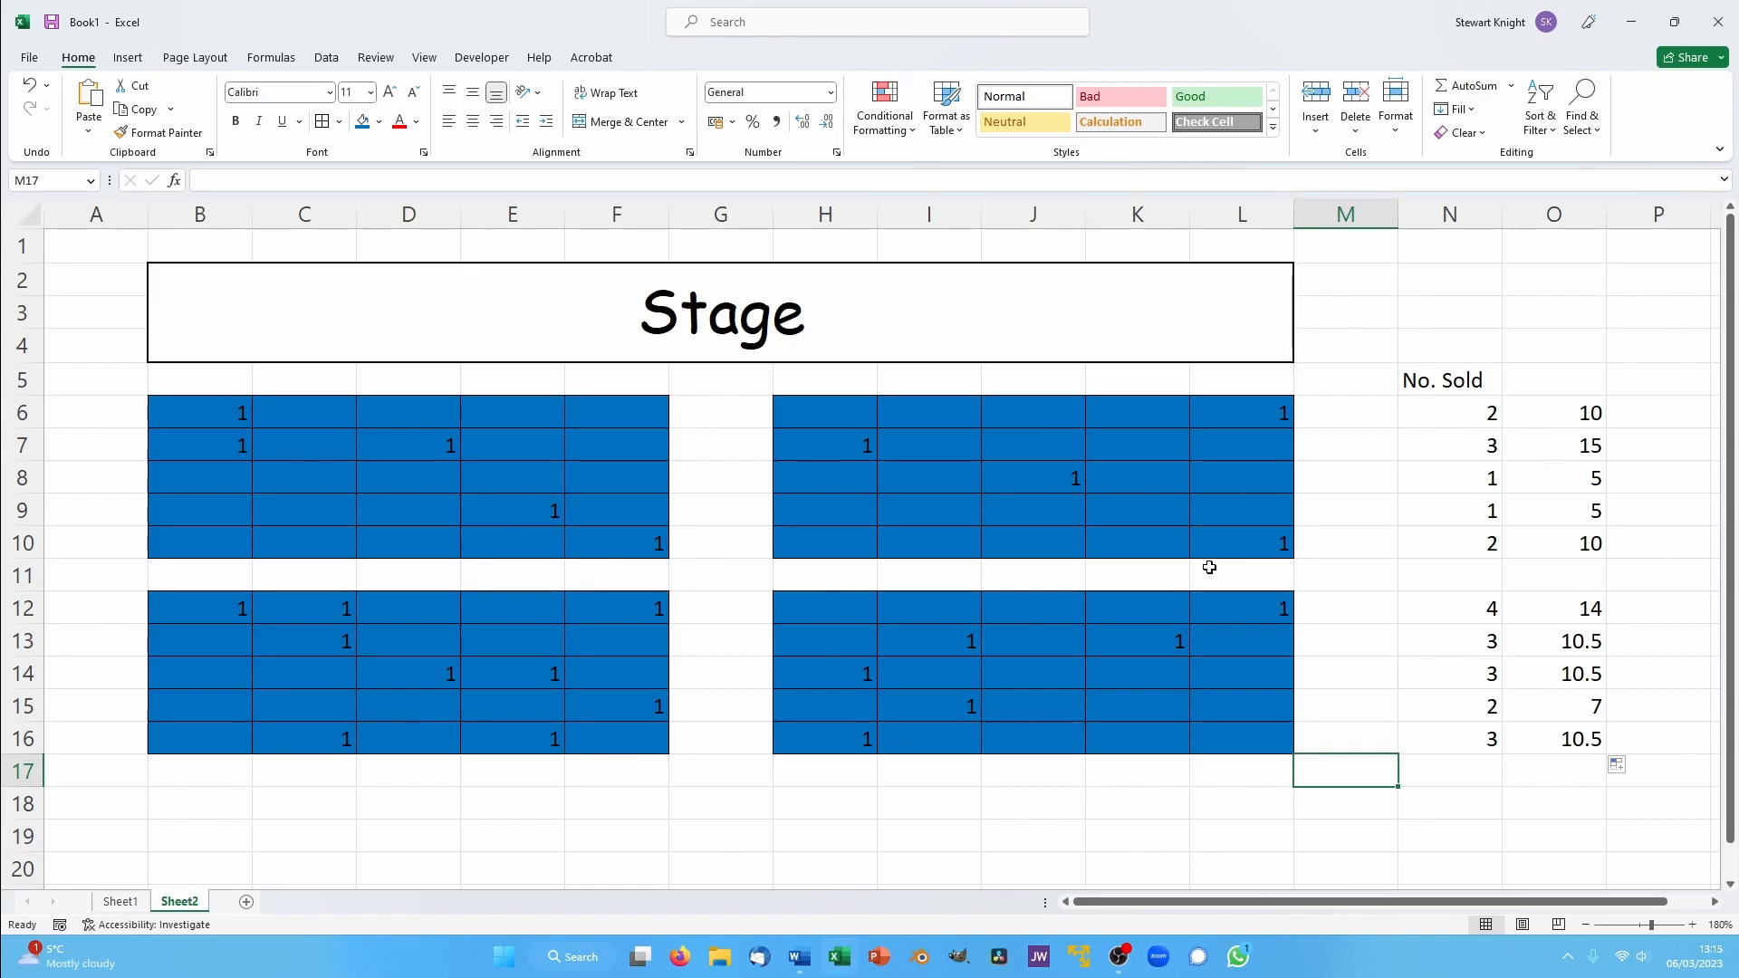
- Add an Equal To 1 highlight rule with Light Red Fill with Dark Red Text to seat block B6:F10
drag(192, 412, 590, 543)
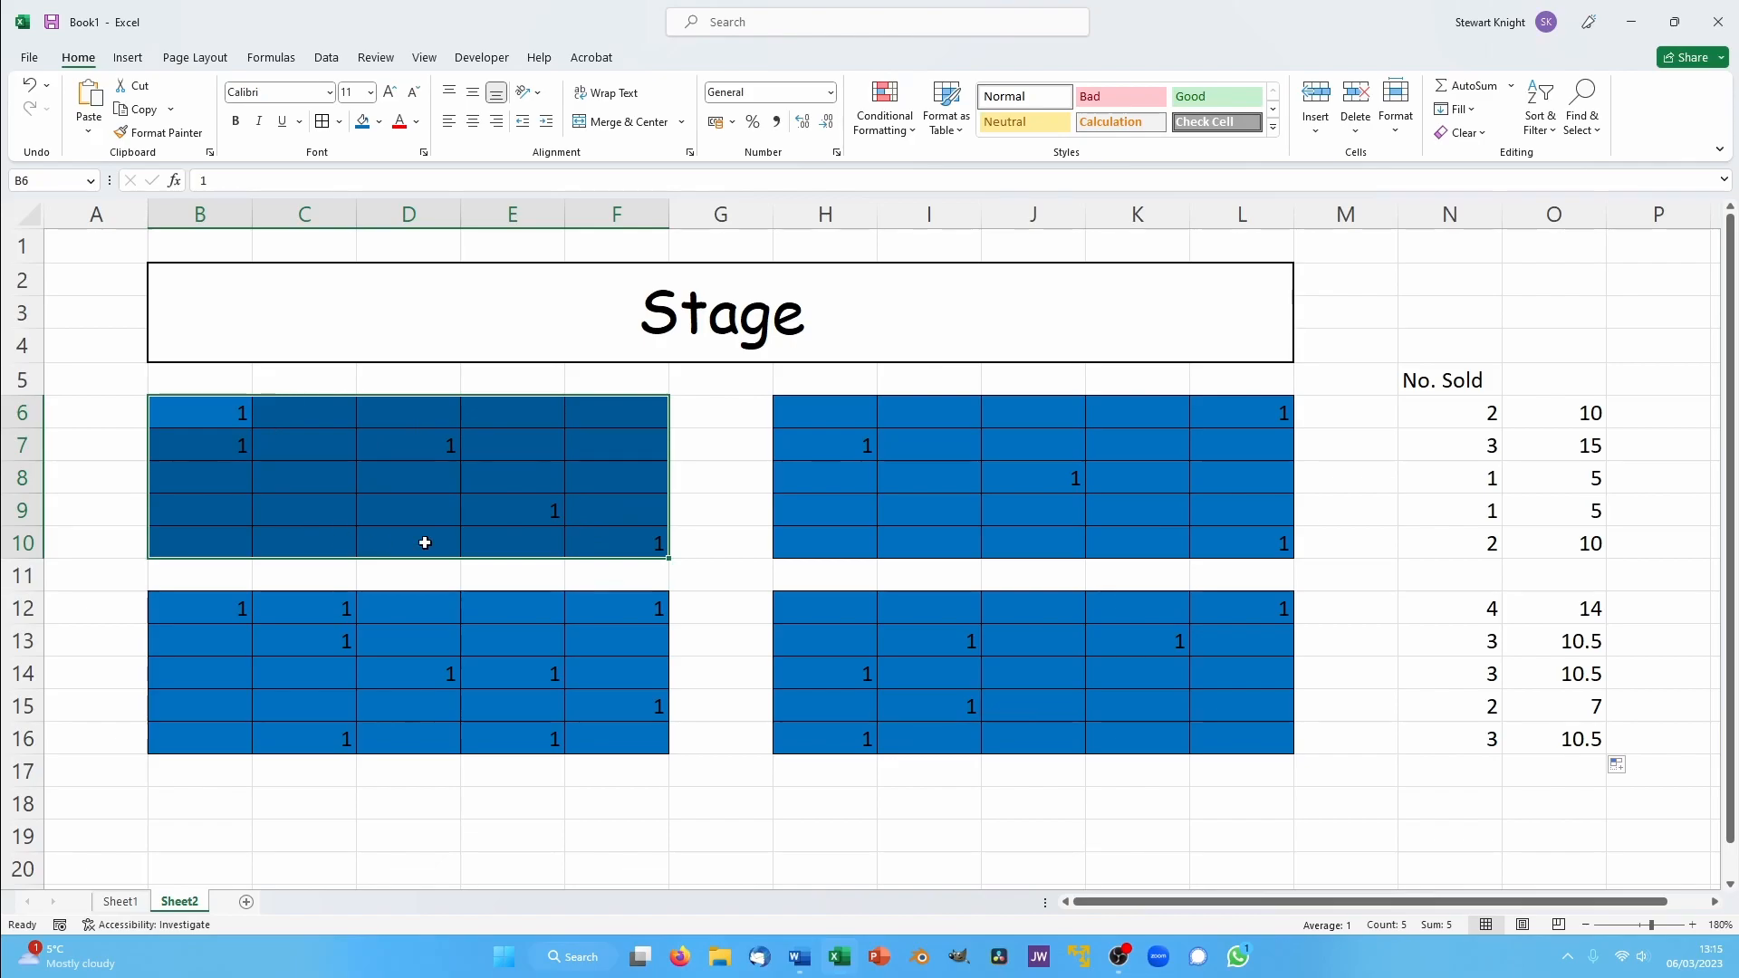
click(888, 107)
mouse_move(924, 168)
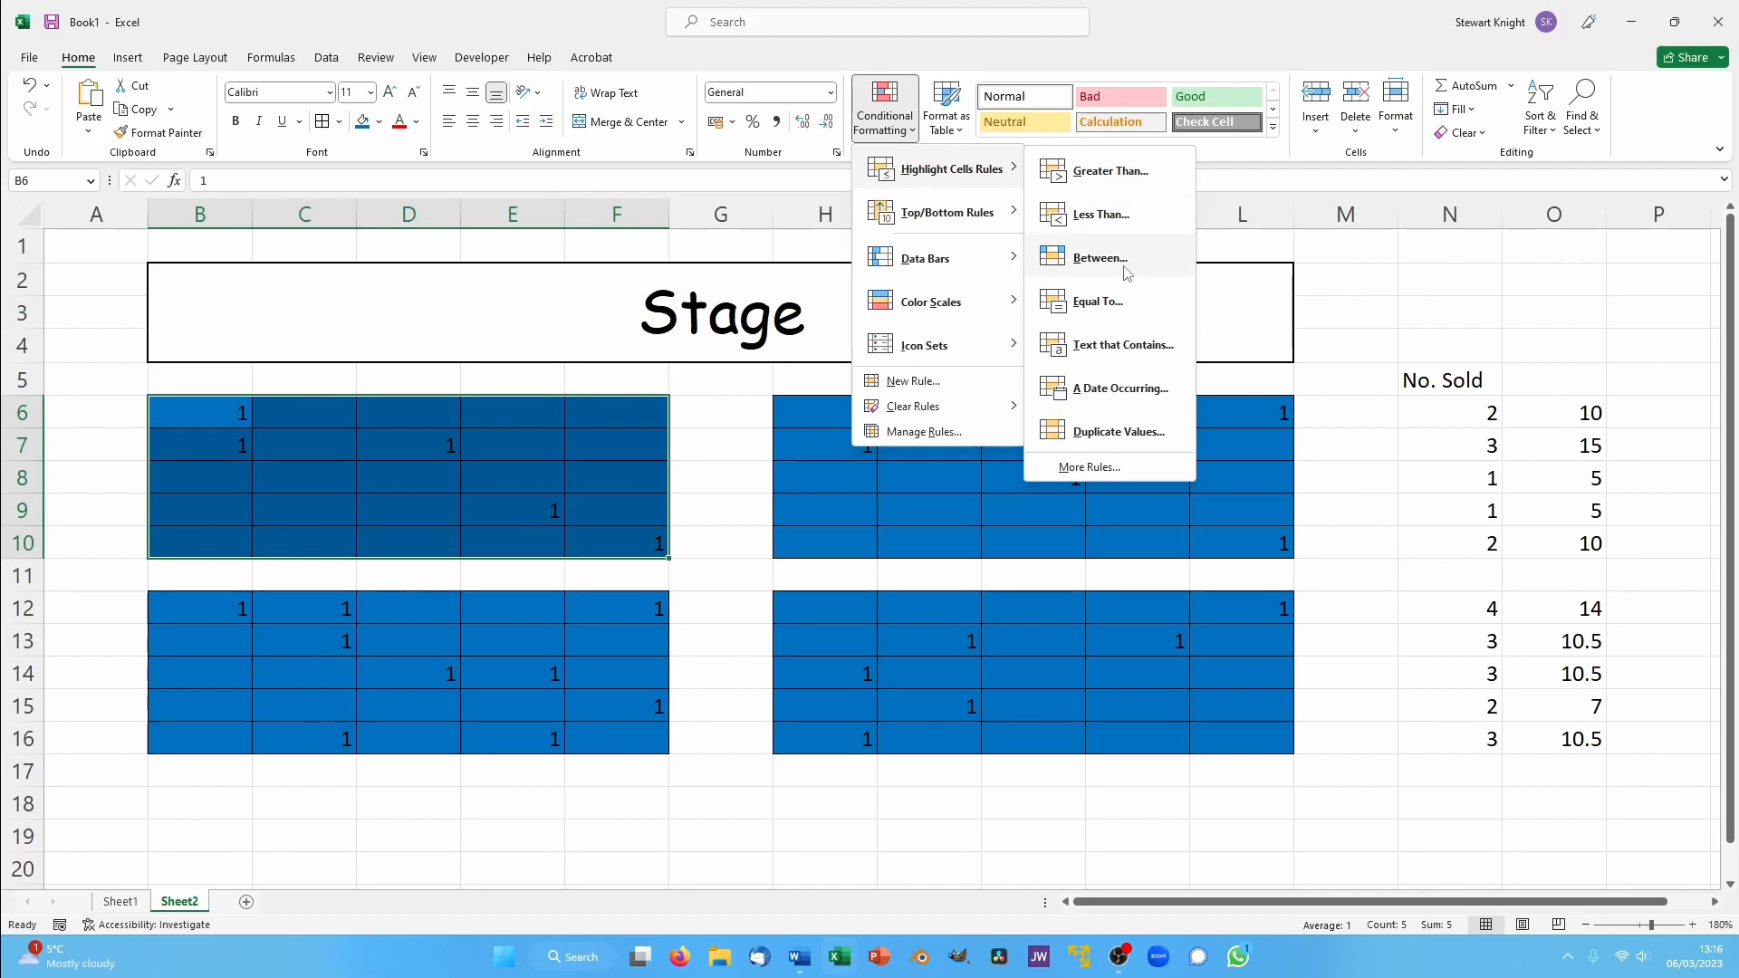
click(1116, 302)
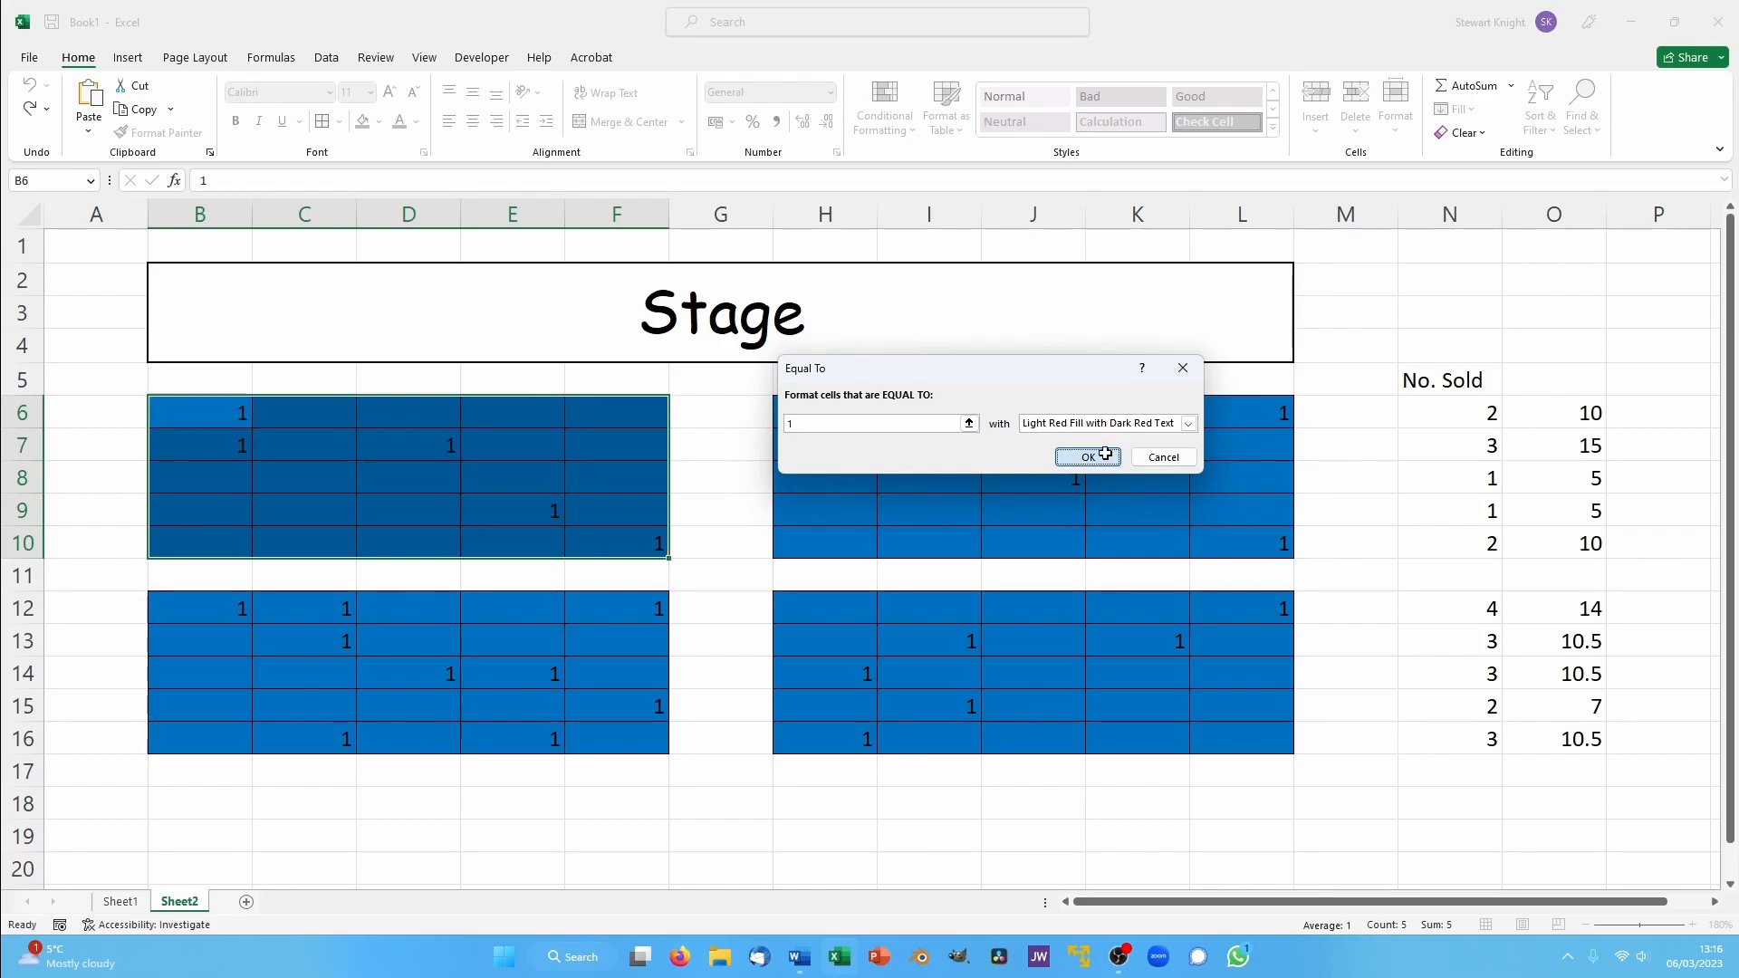
click(1092, 456)
click(1144, 620)
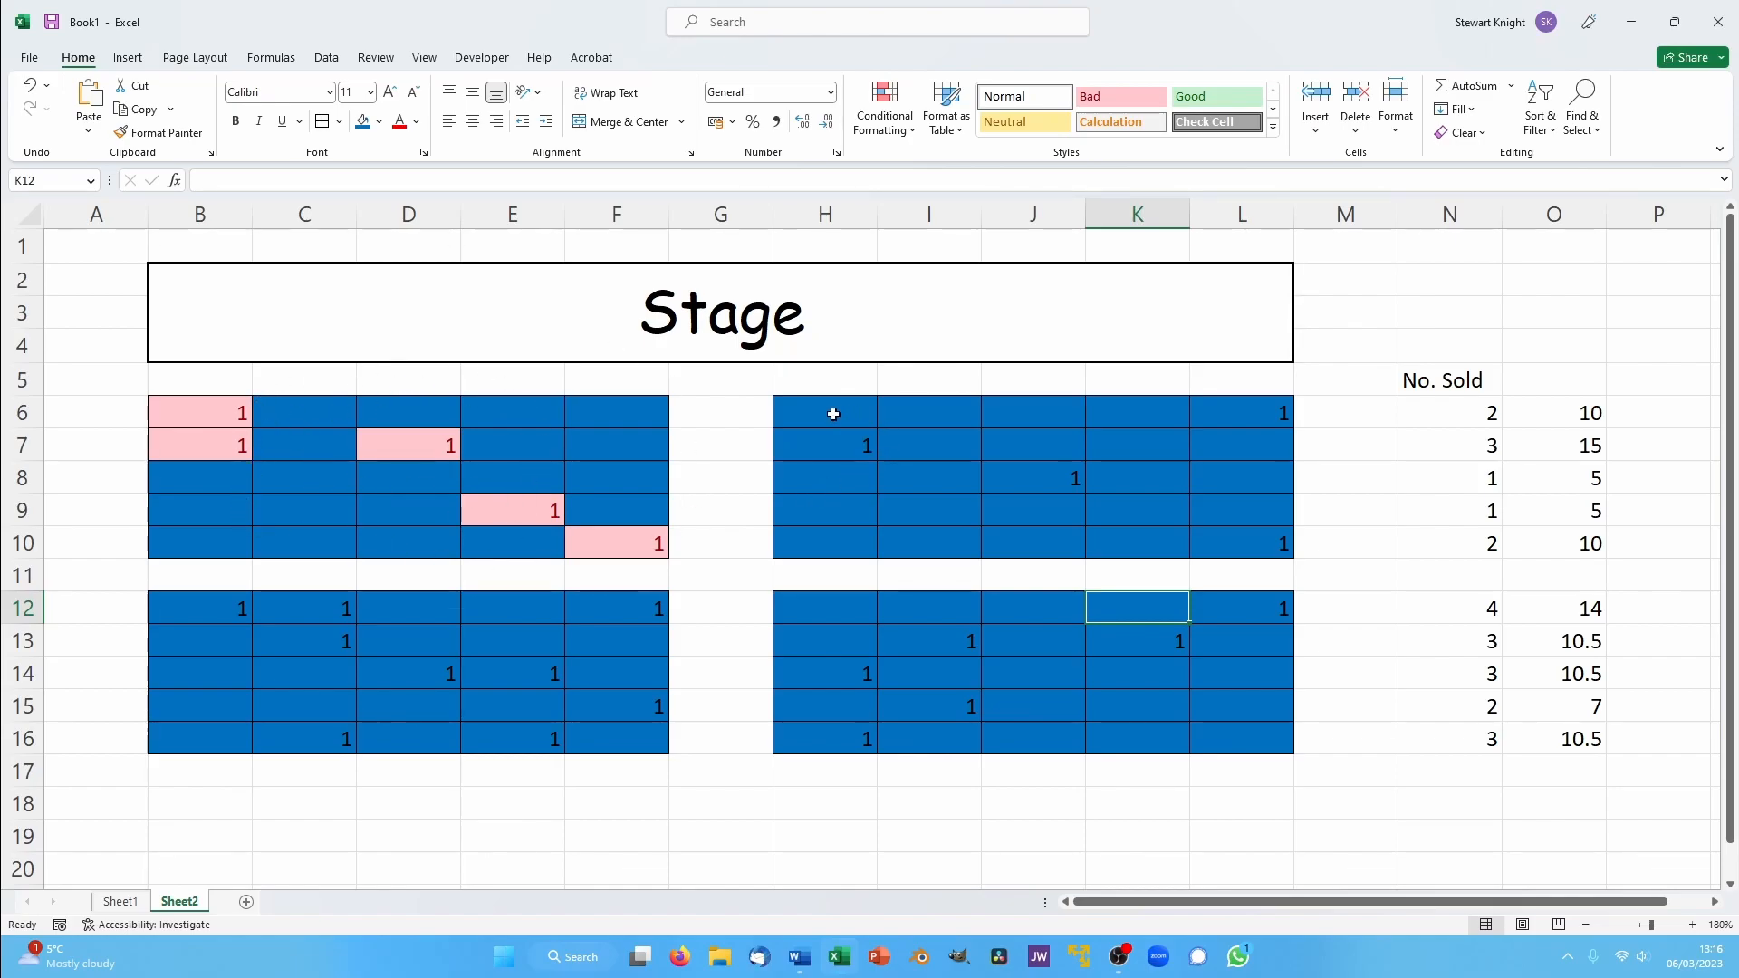
- Add an Equal To 1 highlight rule with Light Red Fill with Dark Red Text to seat block H6:L10
drag(828, 414, 1241, 513)
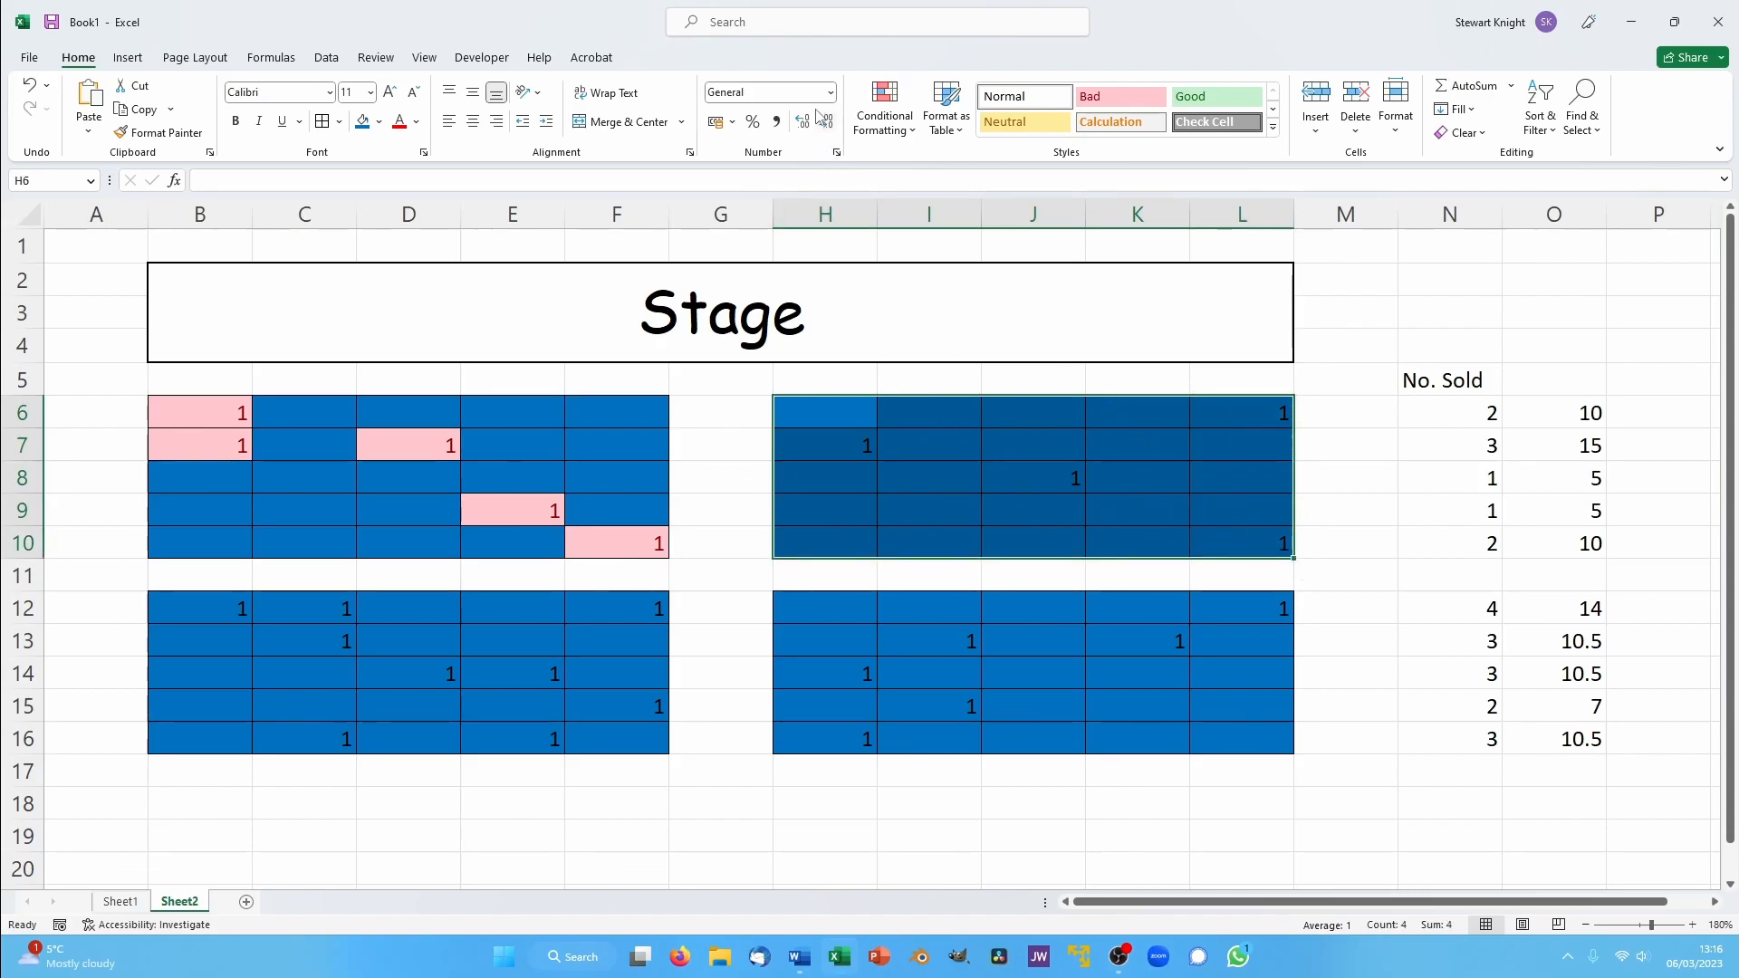
click(885, 104)
mouse_move(918, 172)
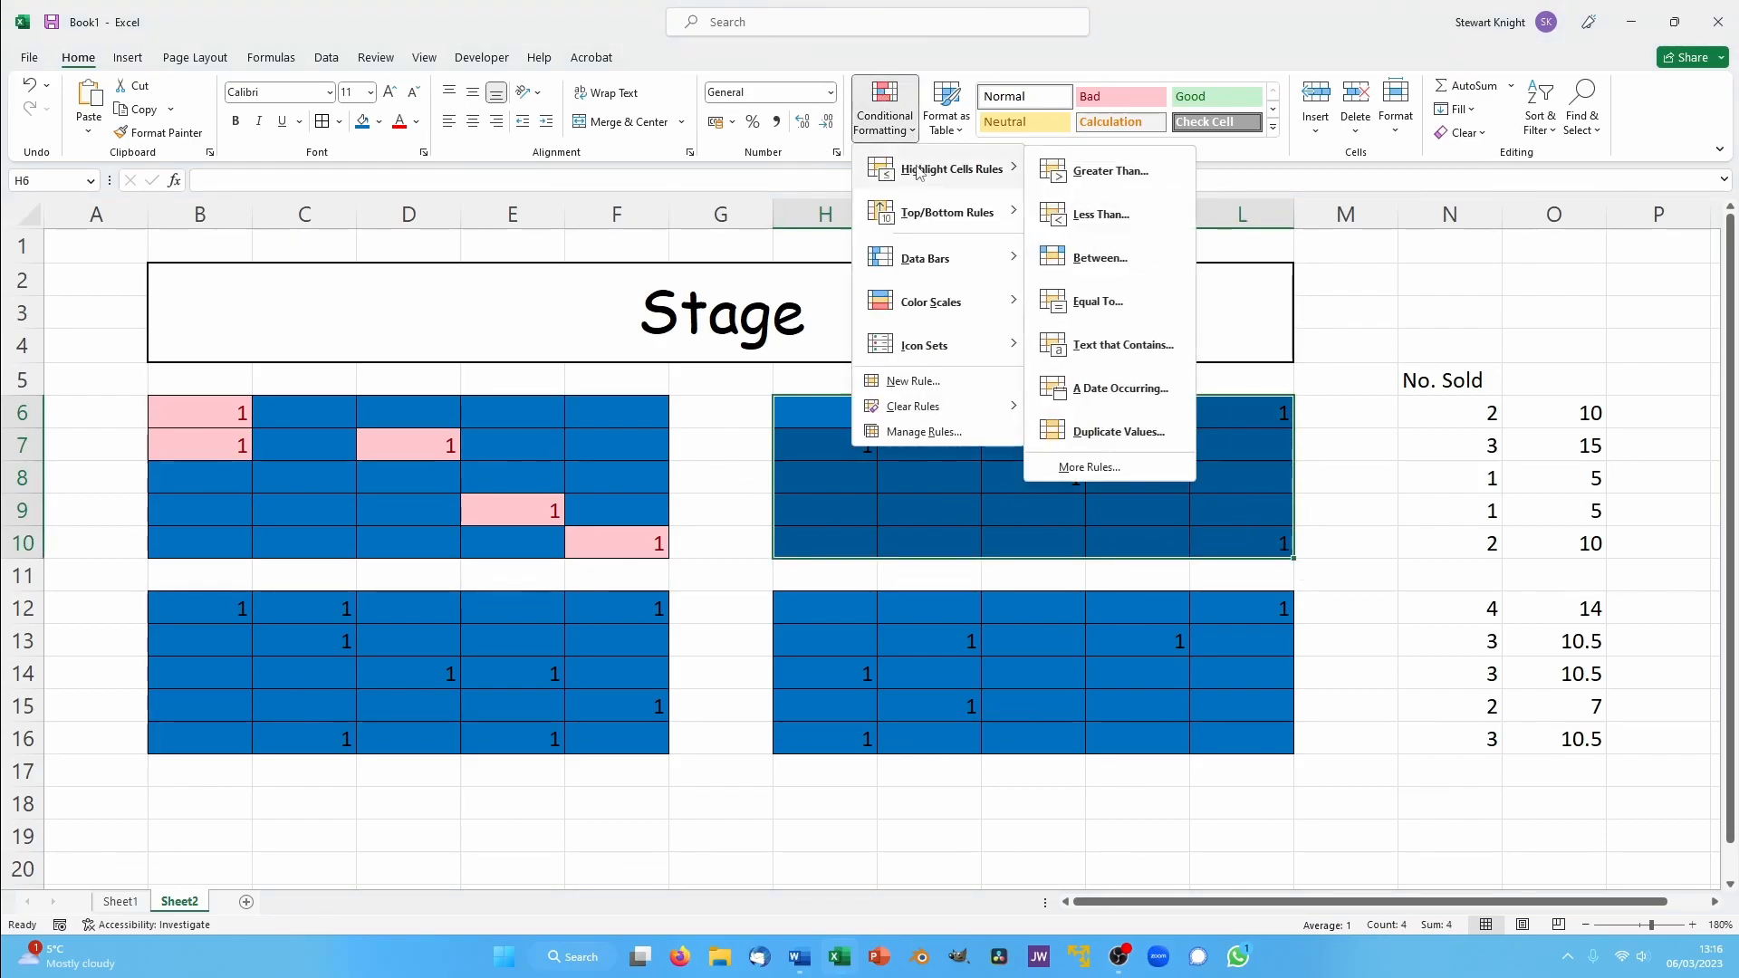
click(1107, 300)
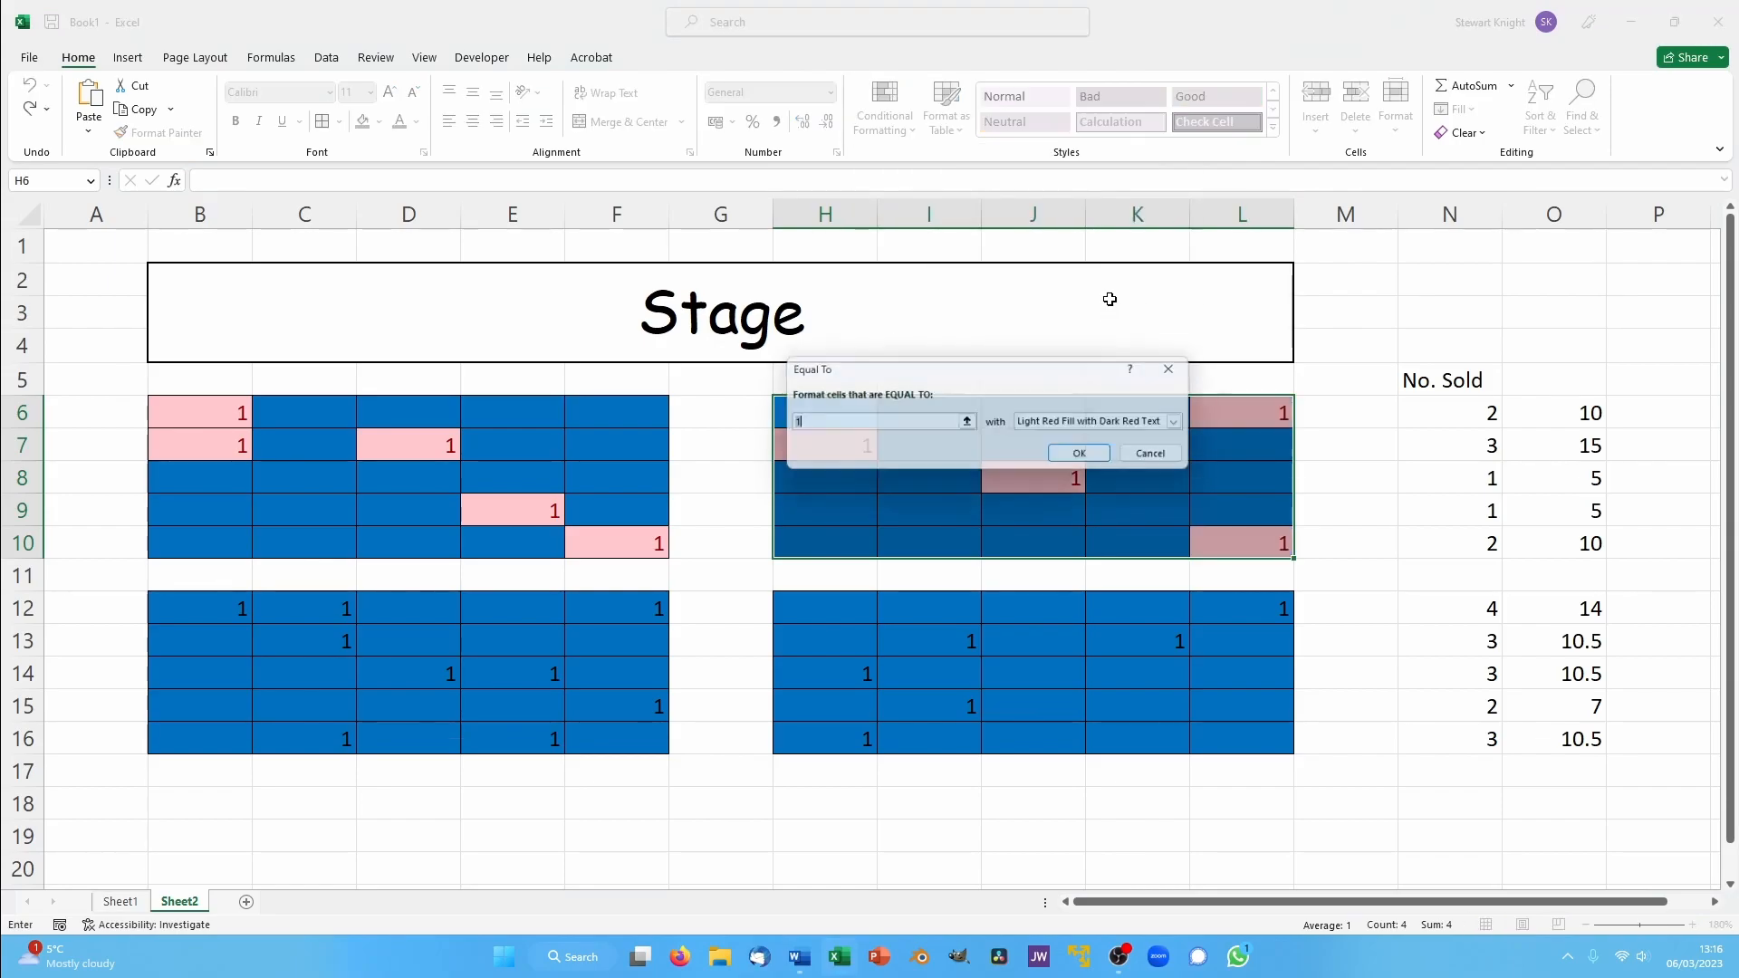
click(1076, 451)
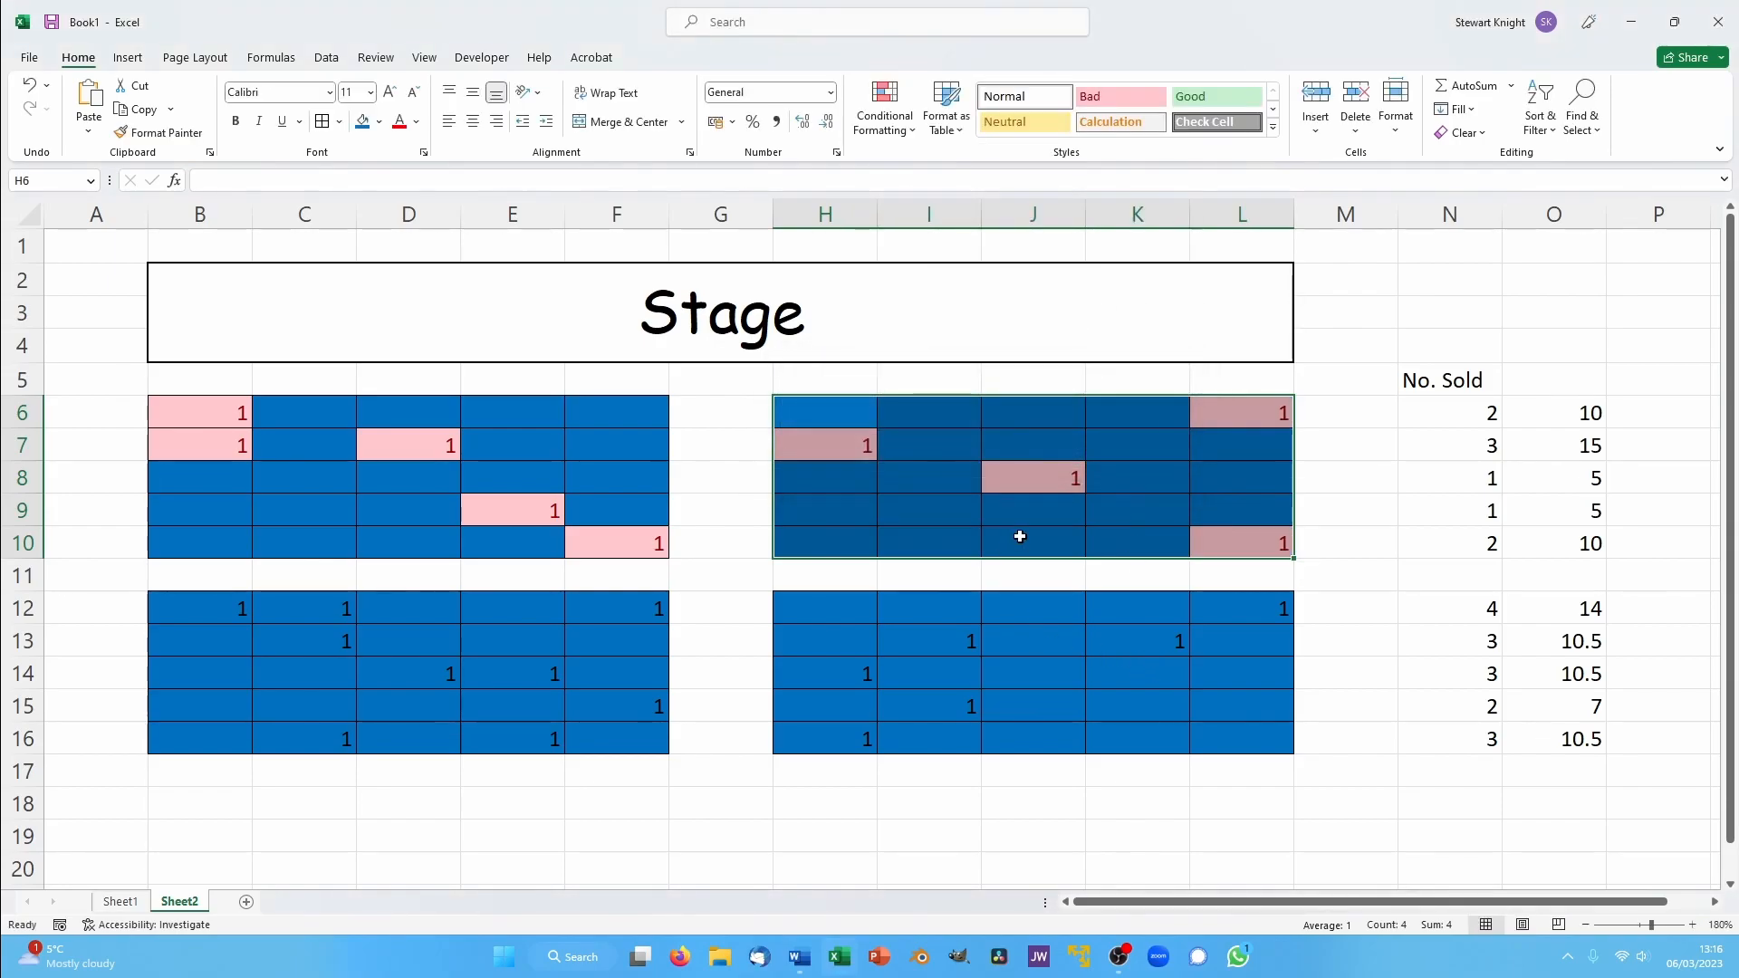
click(1020, 640)
- Add an Equal To 1 highlight rule with Light Red Fill with Dark Red Text to seat block B12:F16
drag(186, 606, 613, 730)
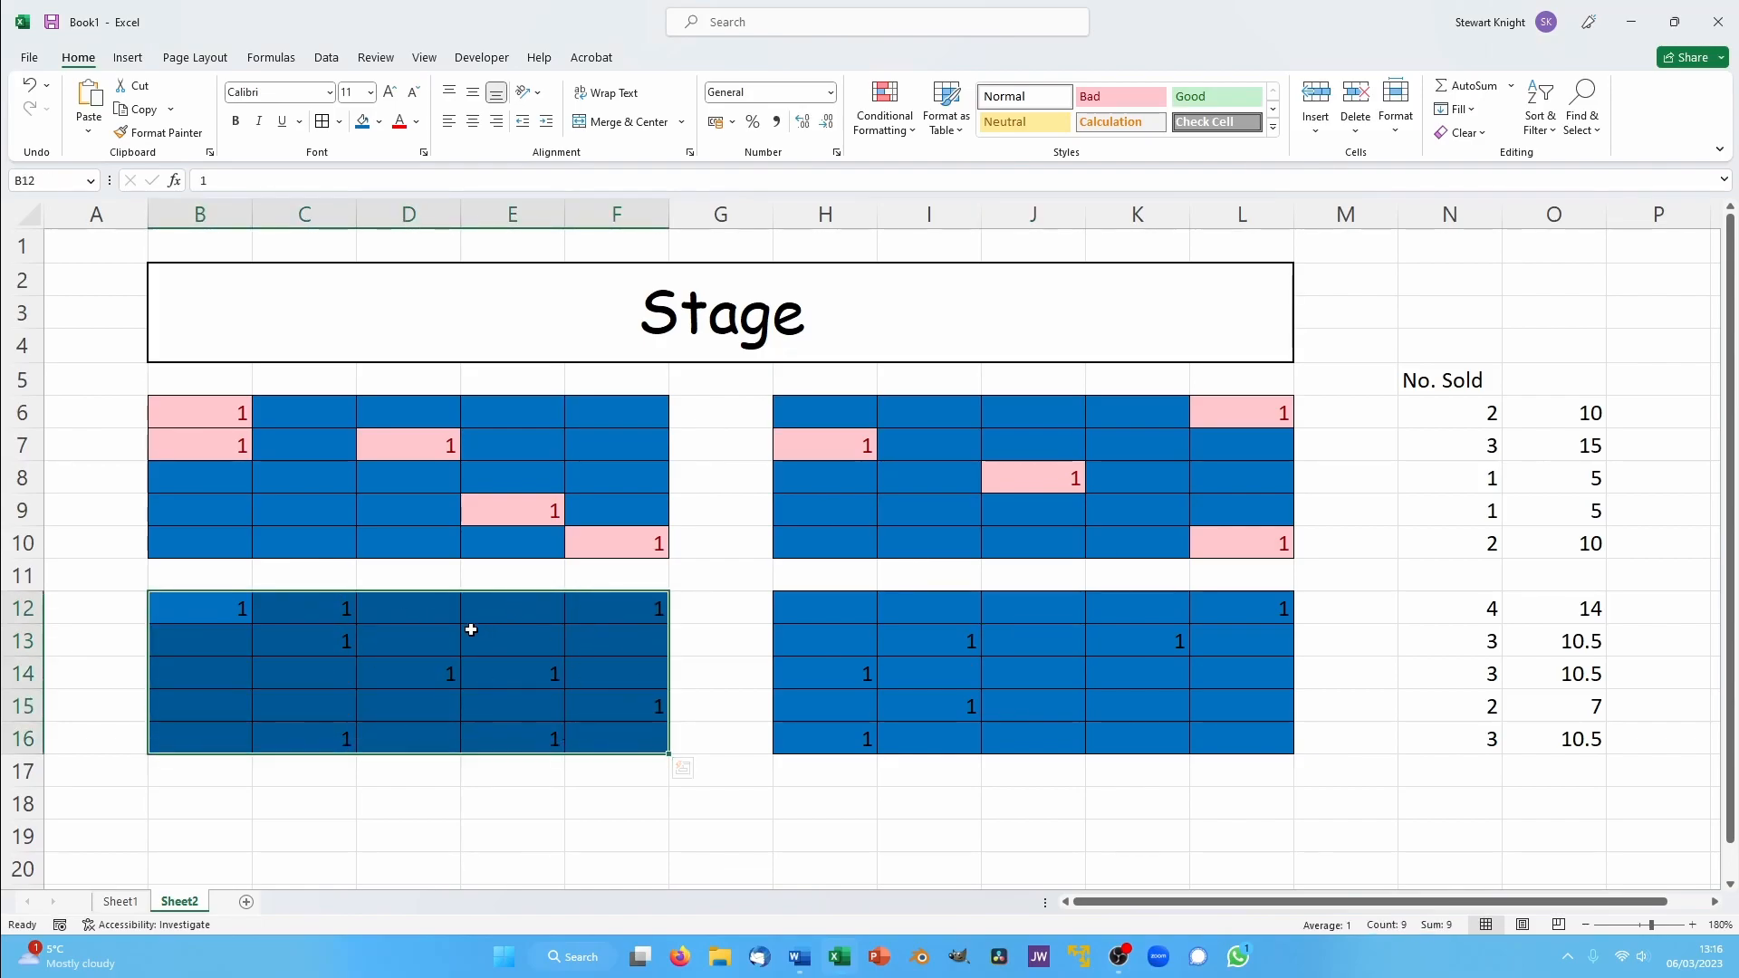
click(887, 90)
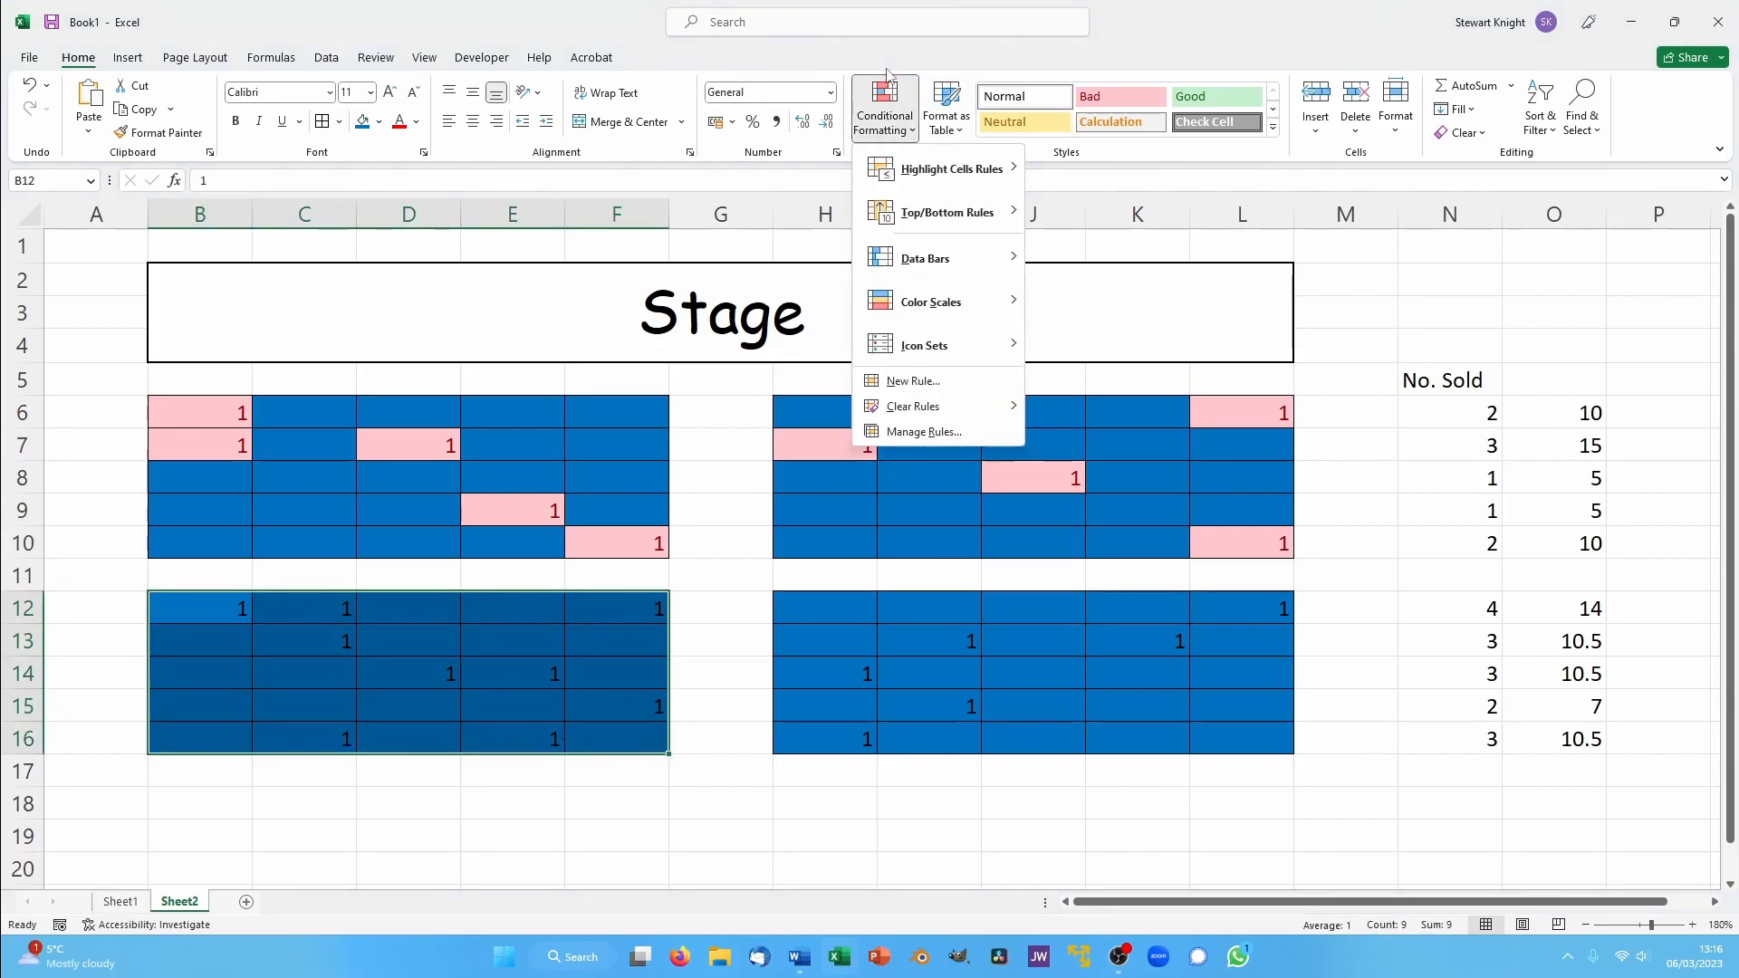
mouse_move(960, 170)
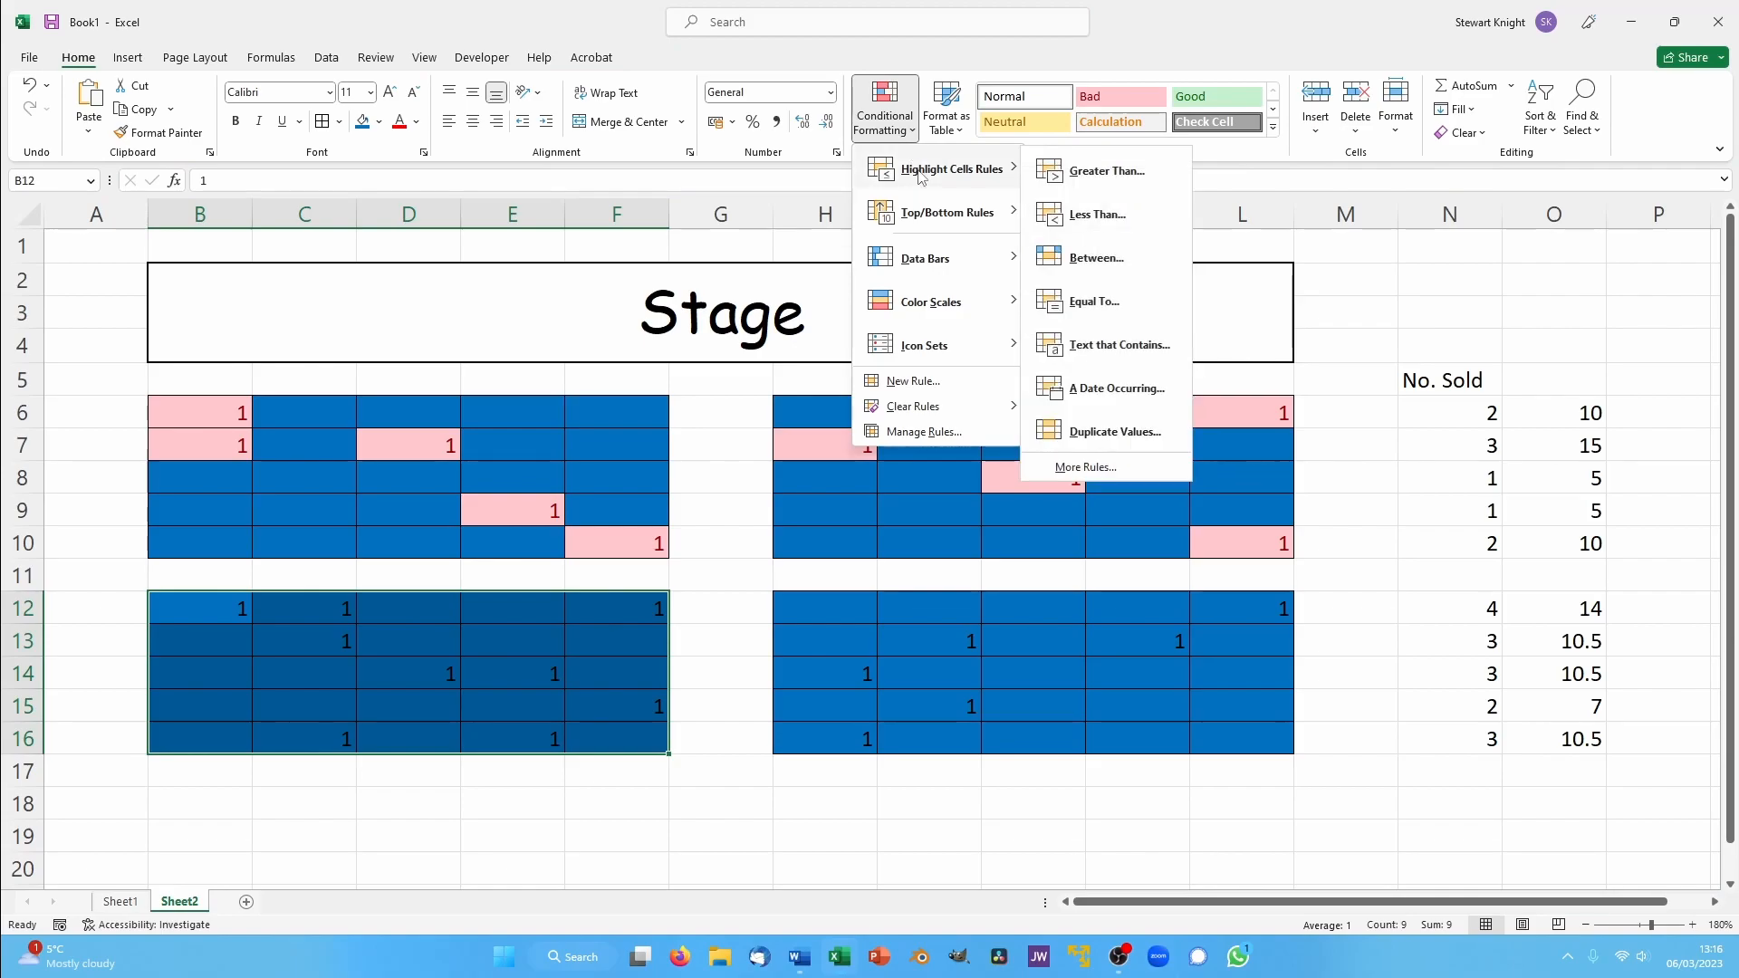
click(1101, 306)
click(1084, 455)
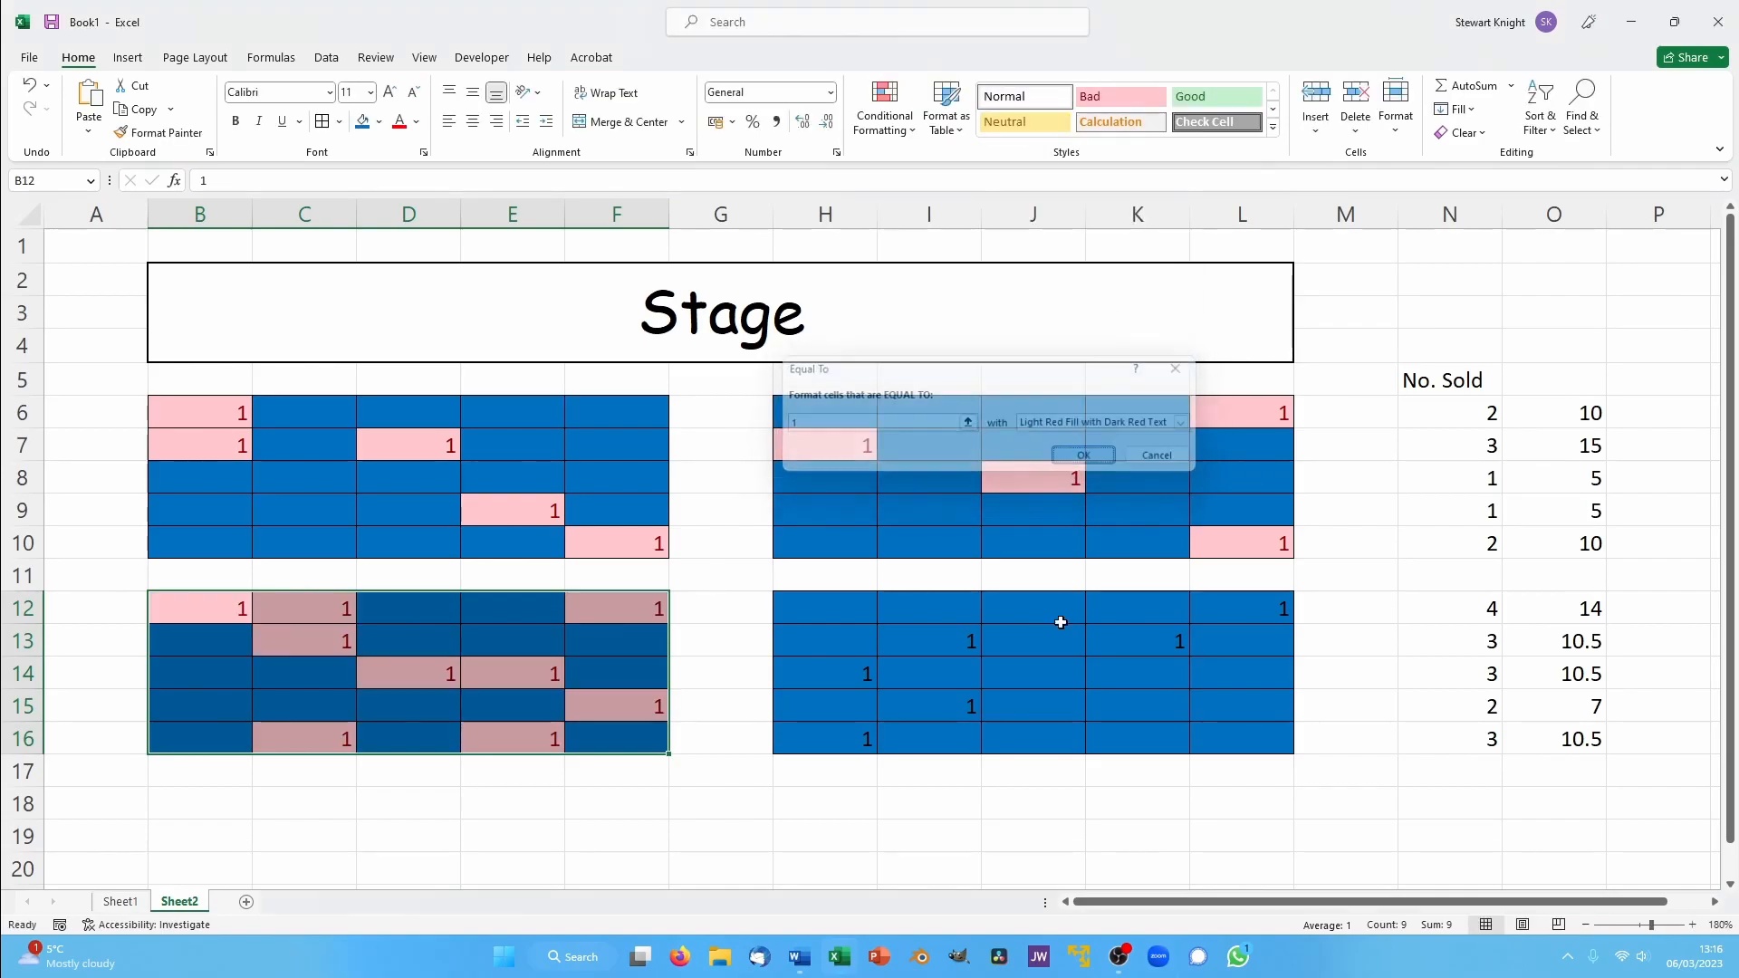
click(996, 667)
- Add an Equal To 1 highlight rule with Light Red Fill with Dark Red Text to seat block H12:L16
drag(792, 605, 1253, 730)
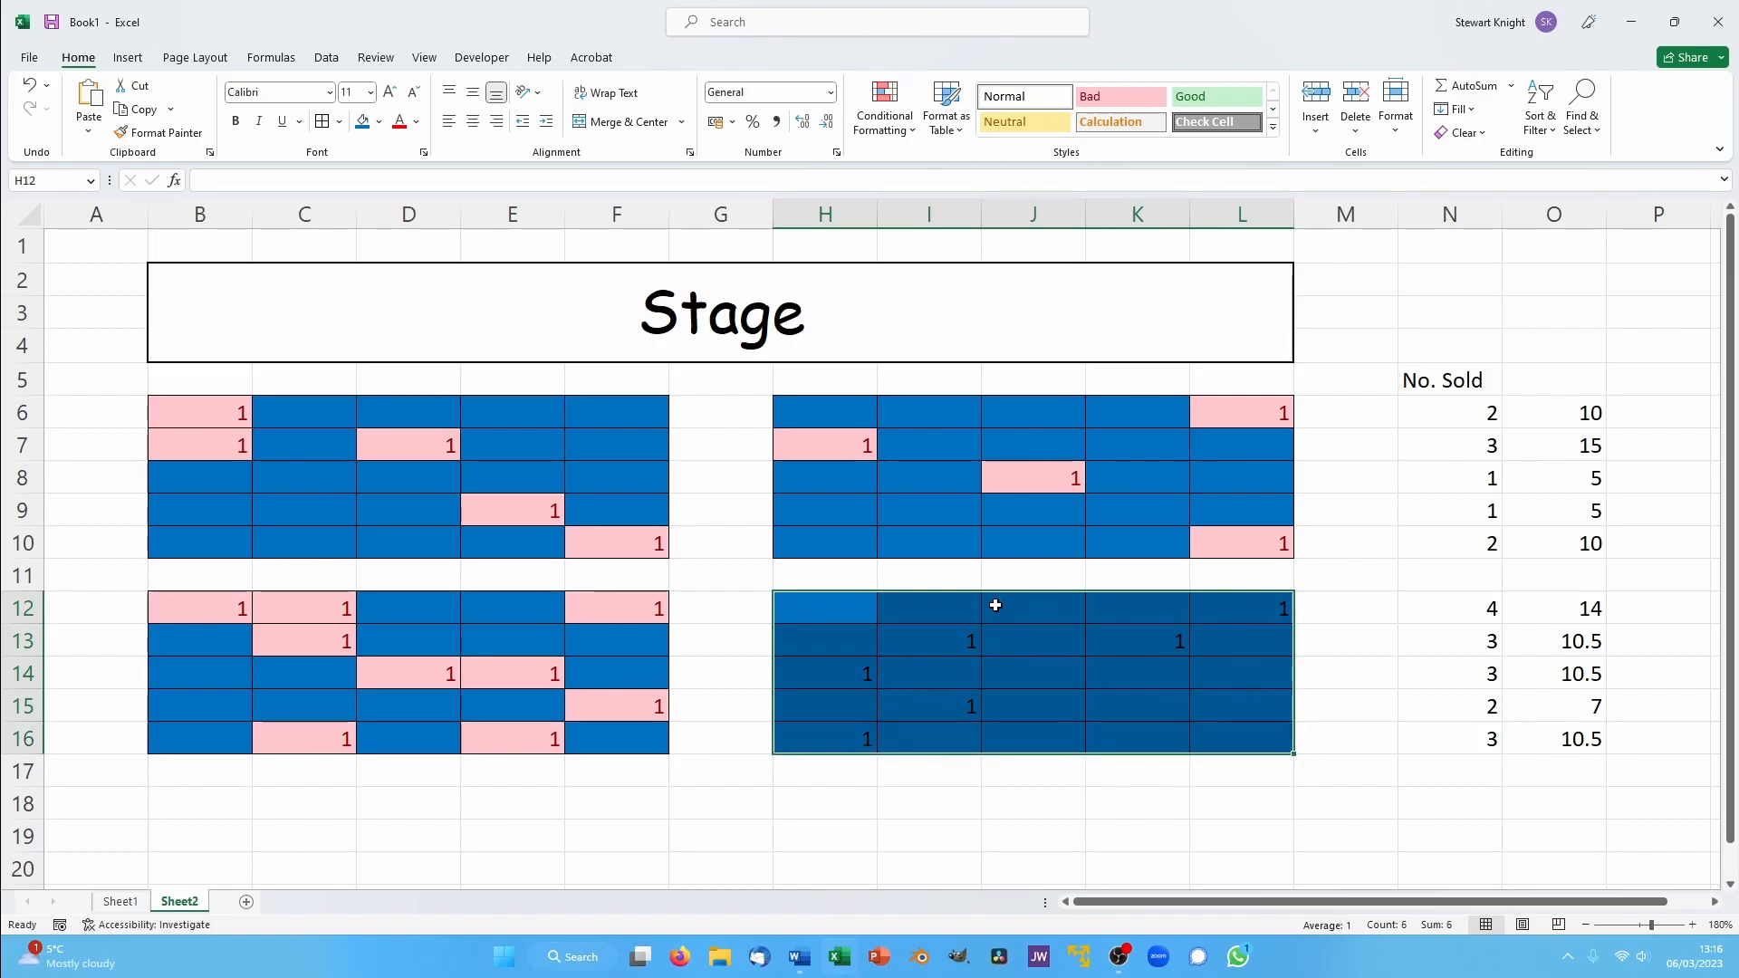
click(885, 122)
mouse_move(960, 169)
click(1098, 300)
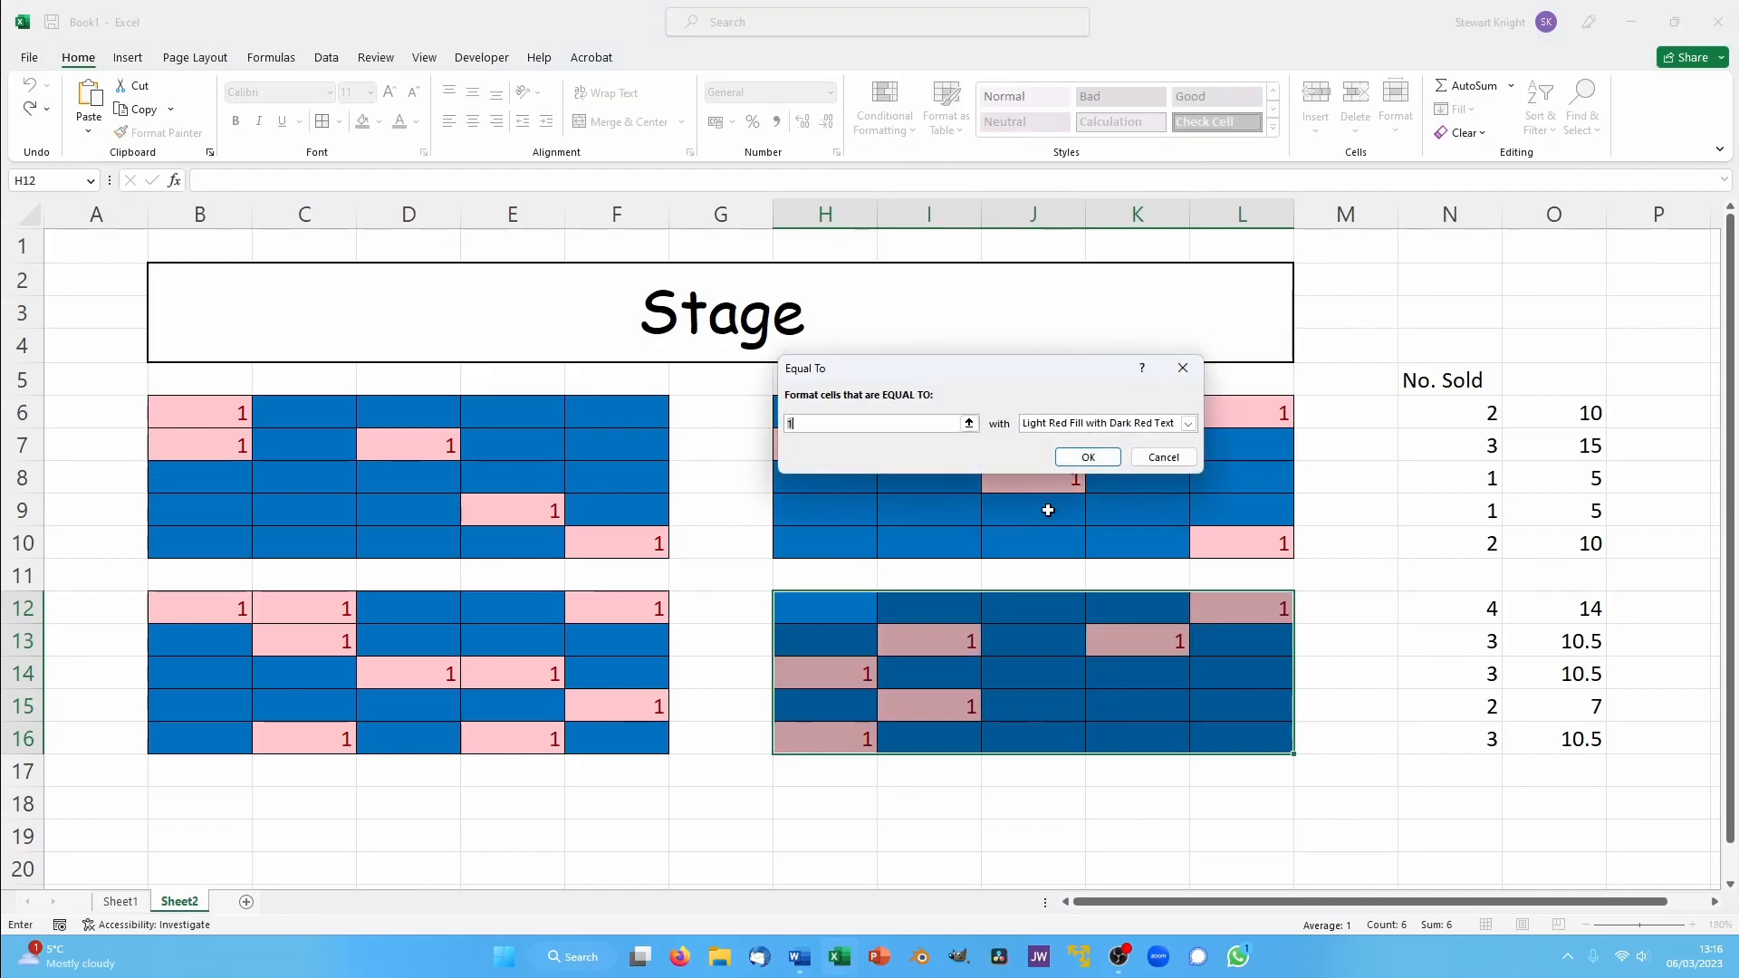
click(1087, 458)
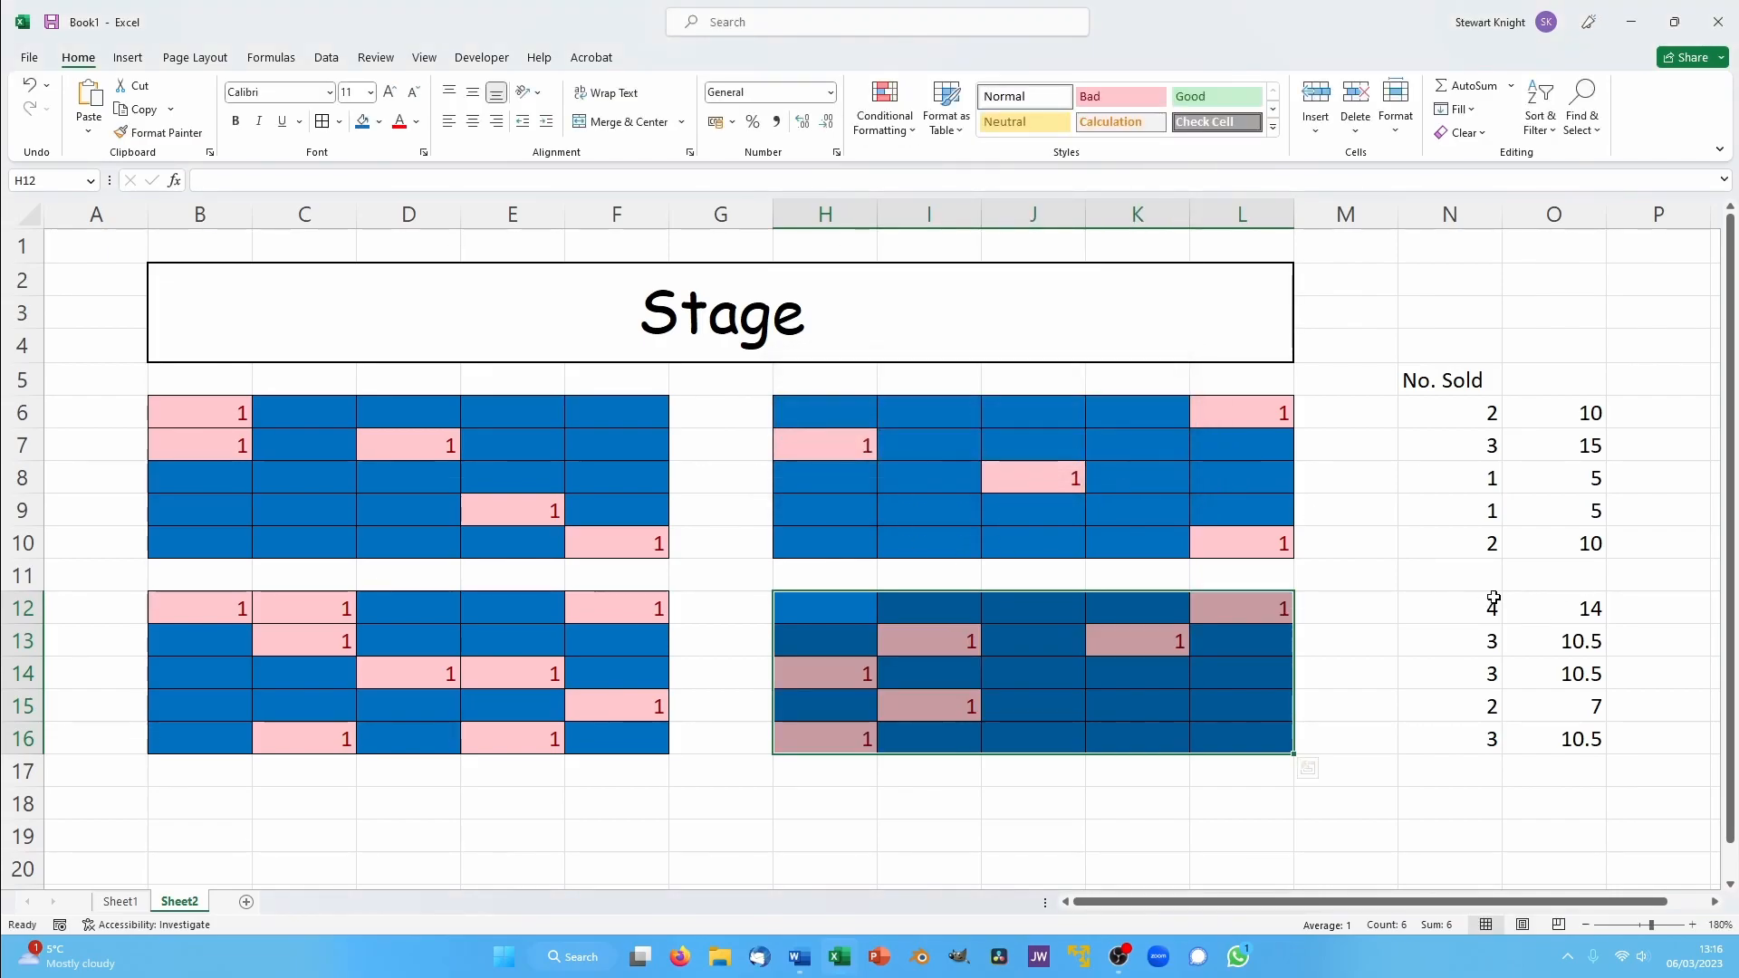
- Total the row takings in column O from O6 down with AutoSum, placing the result in O19
scroll(1377, 766, down, 1)
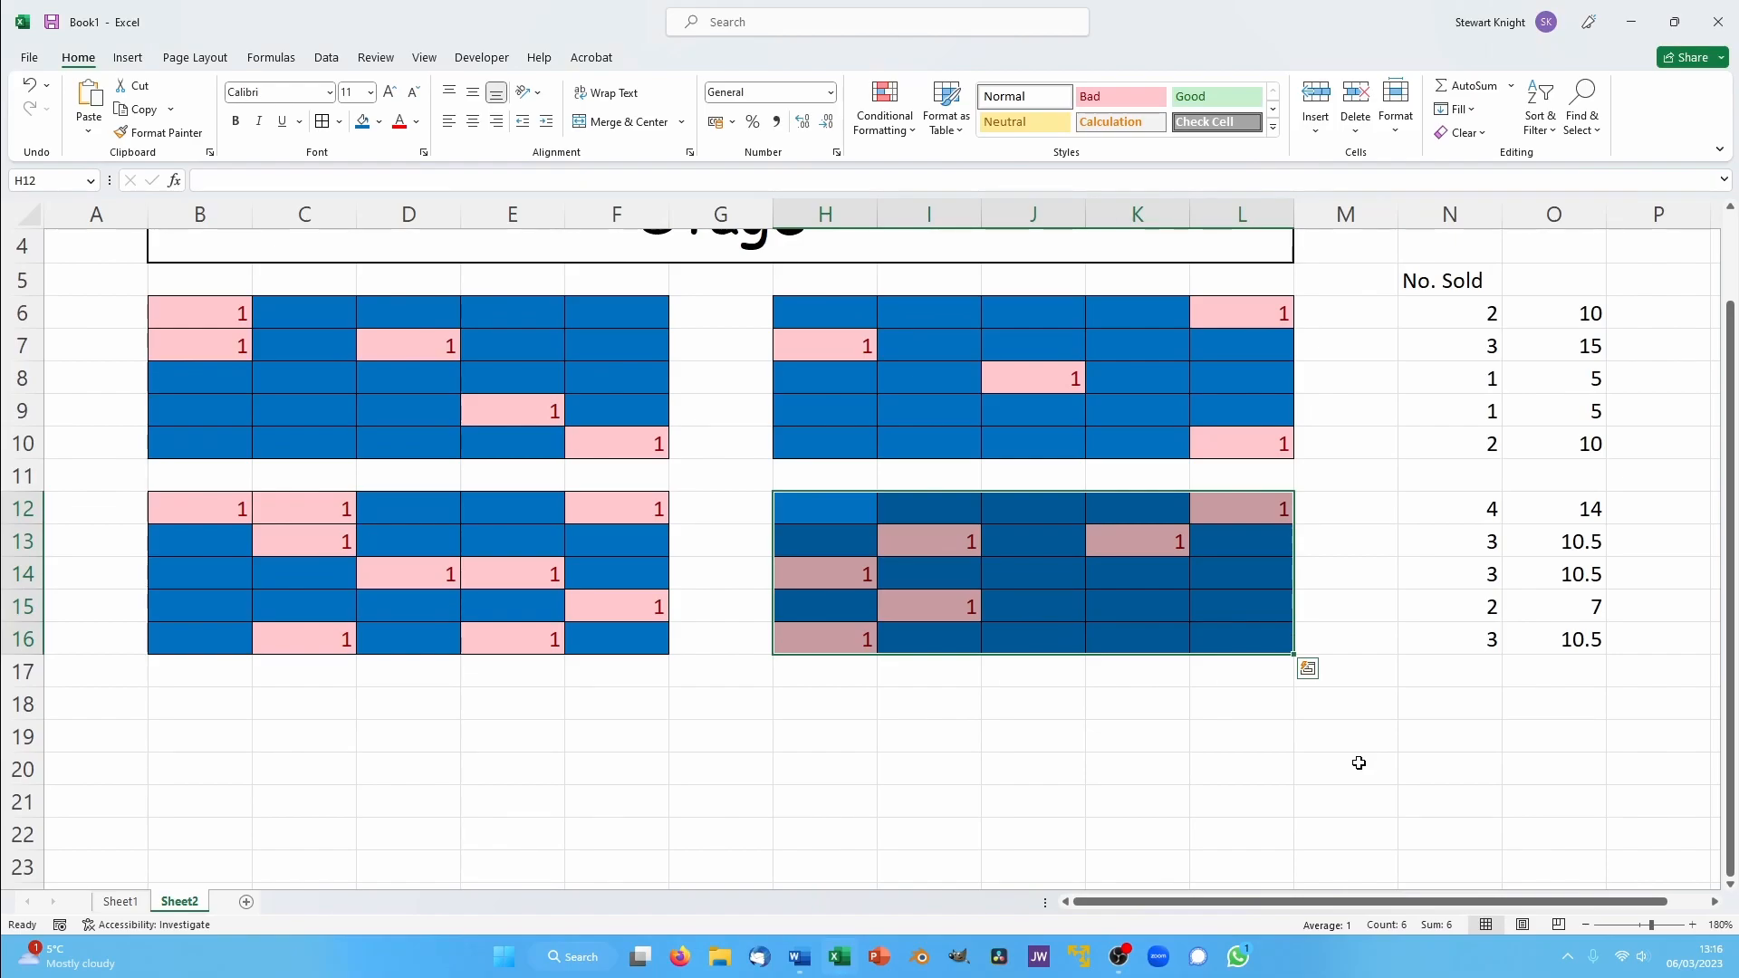
click(1419, 761)
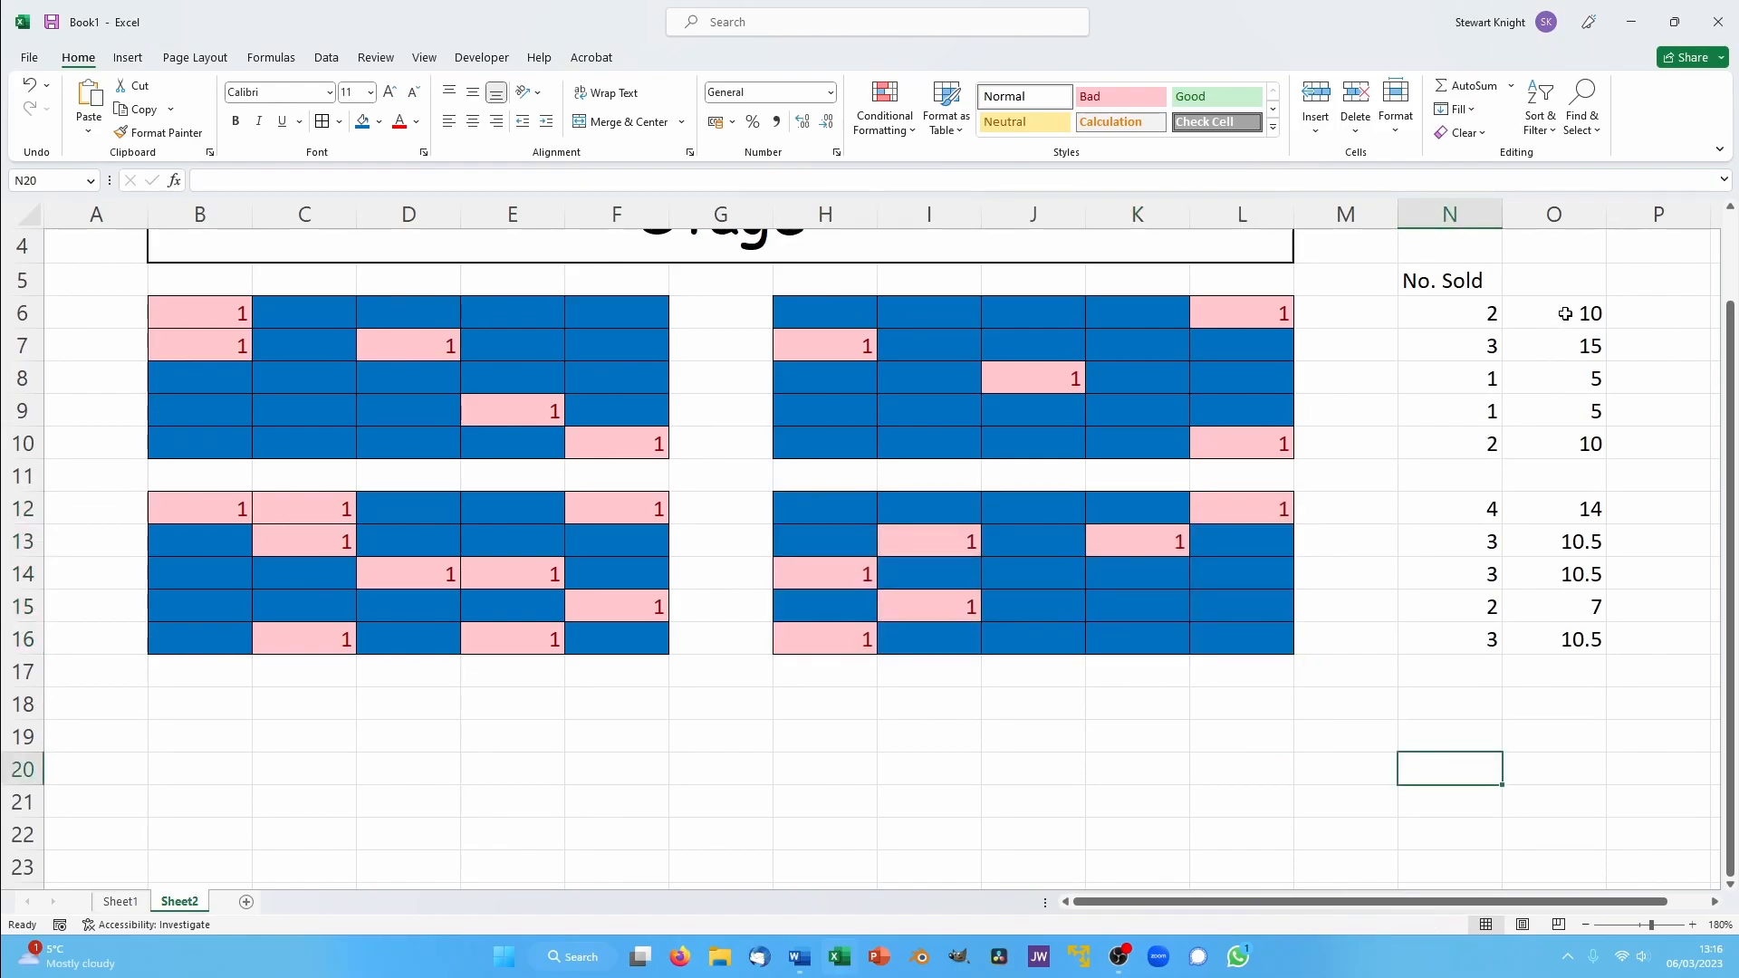
drag(1562, 310, 1586, 729)
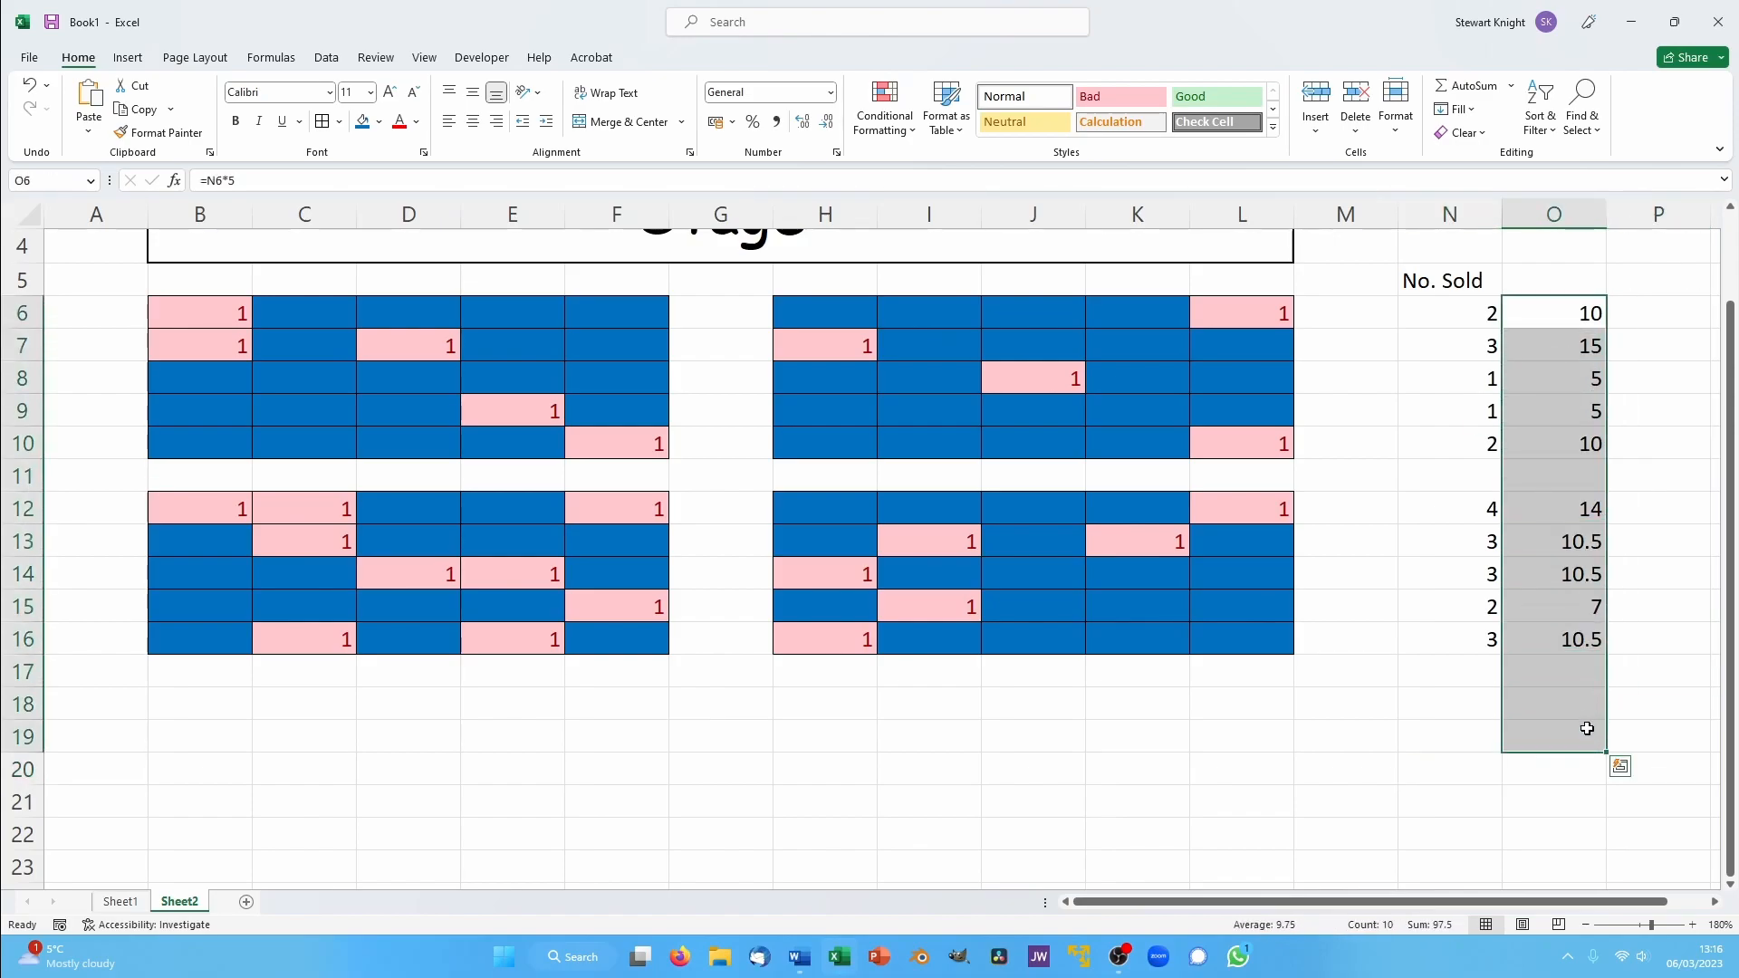
click(1469, 87)
- Fill the merged Stage banner above the seating blocks with the standard green colour
click(1433, 729)
scroll(1440, 706, up, 1)
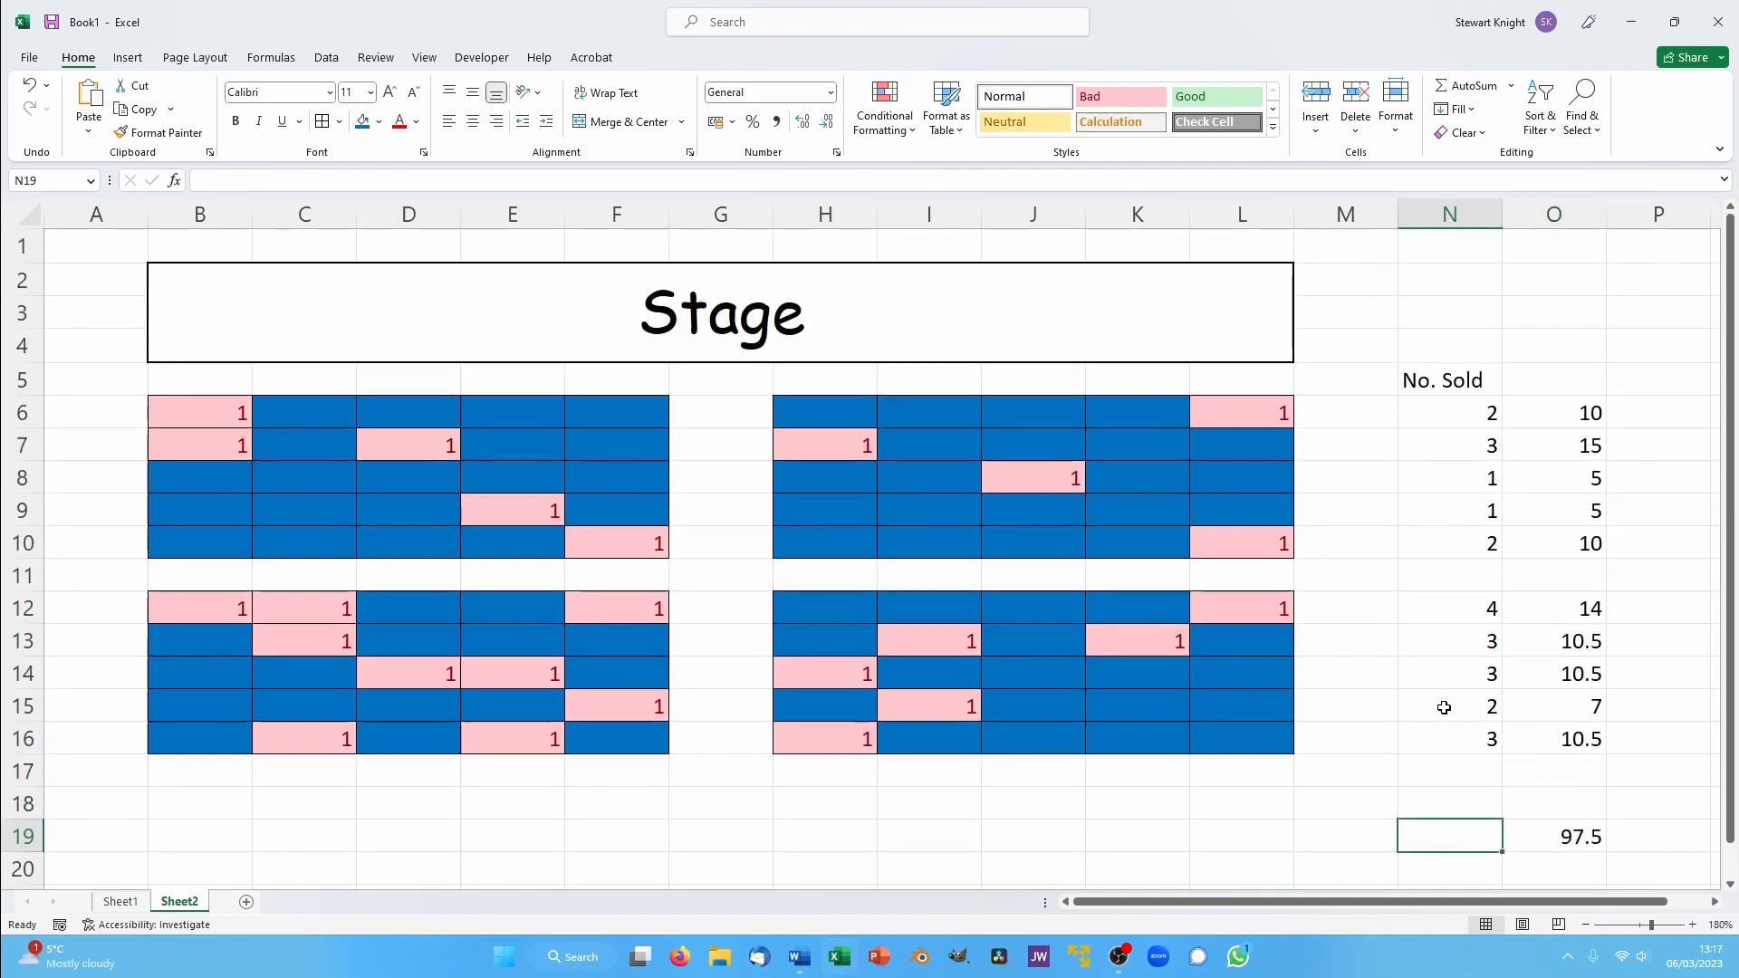
click(1089, 331)
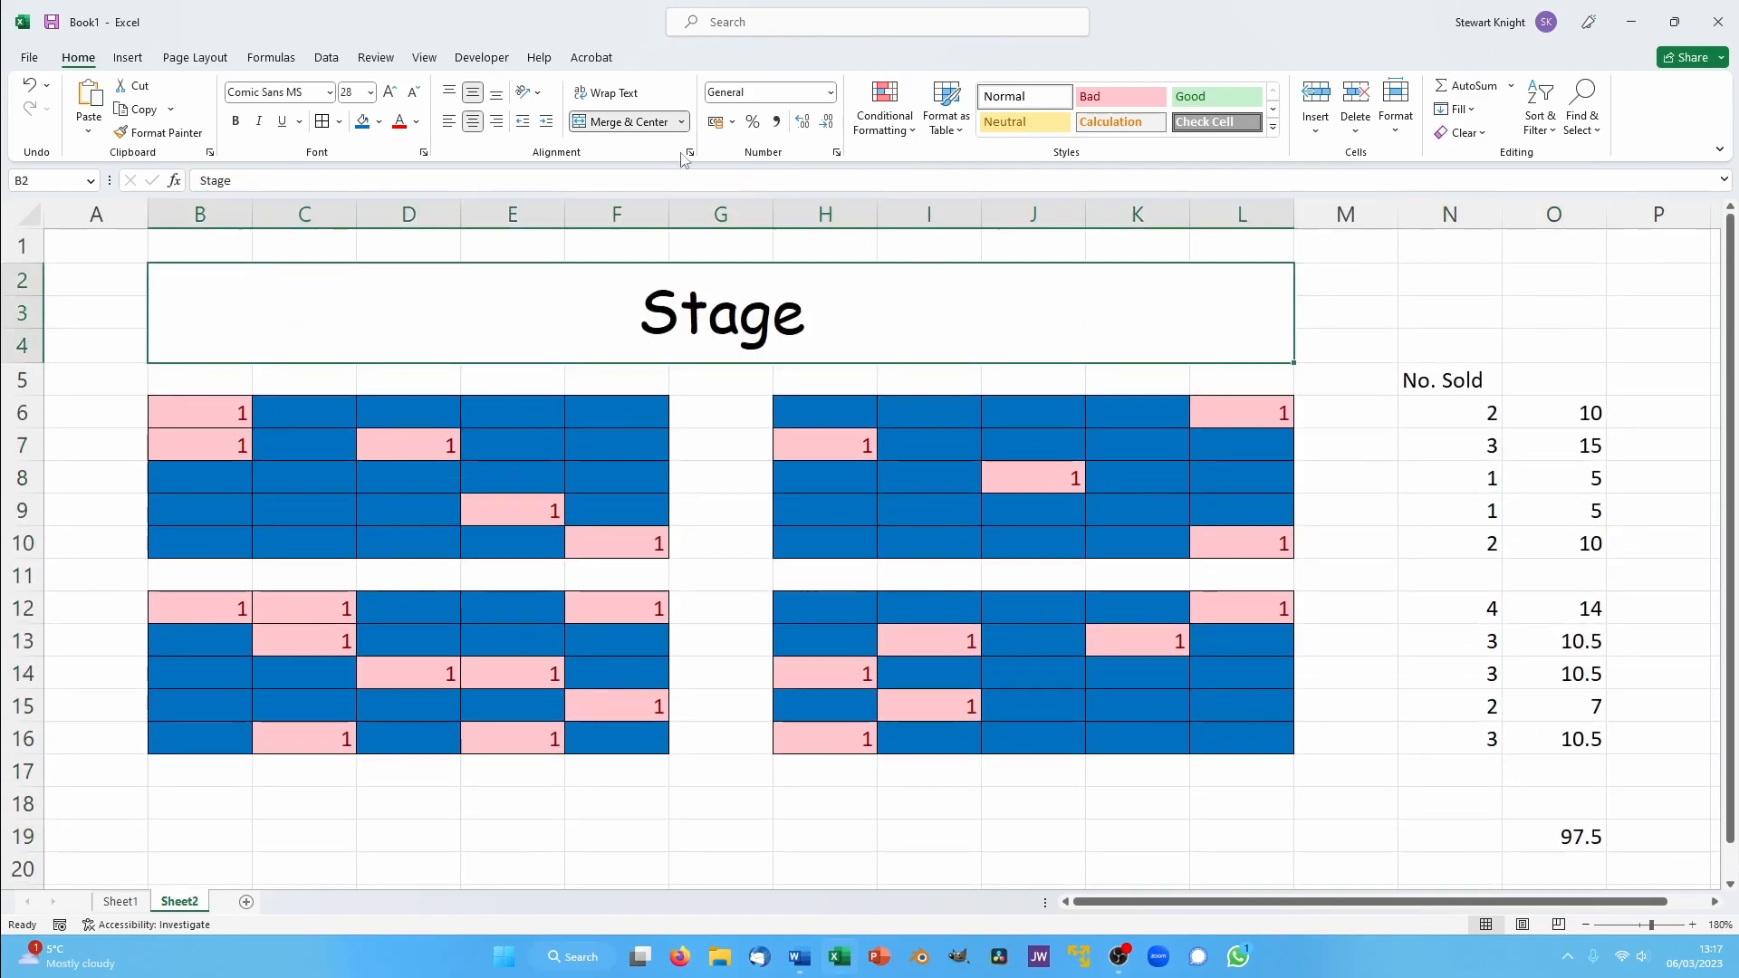
click(379, 122)
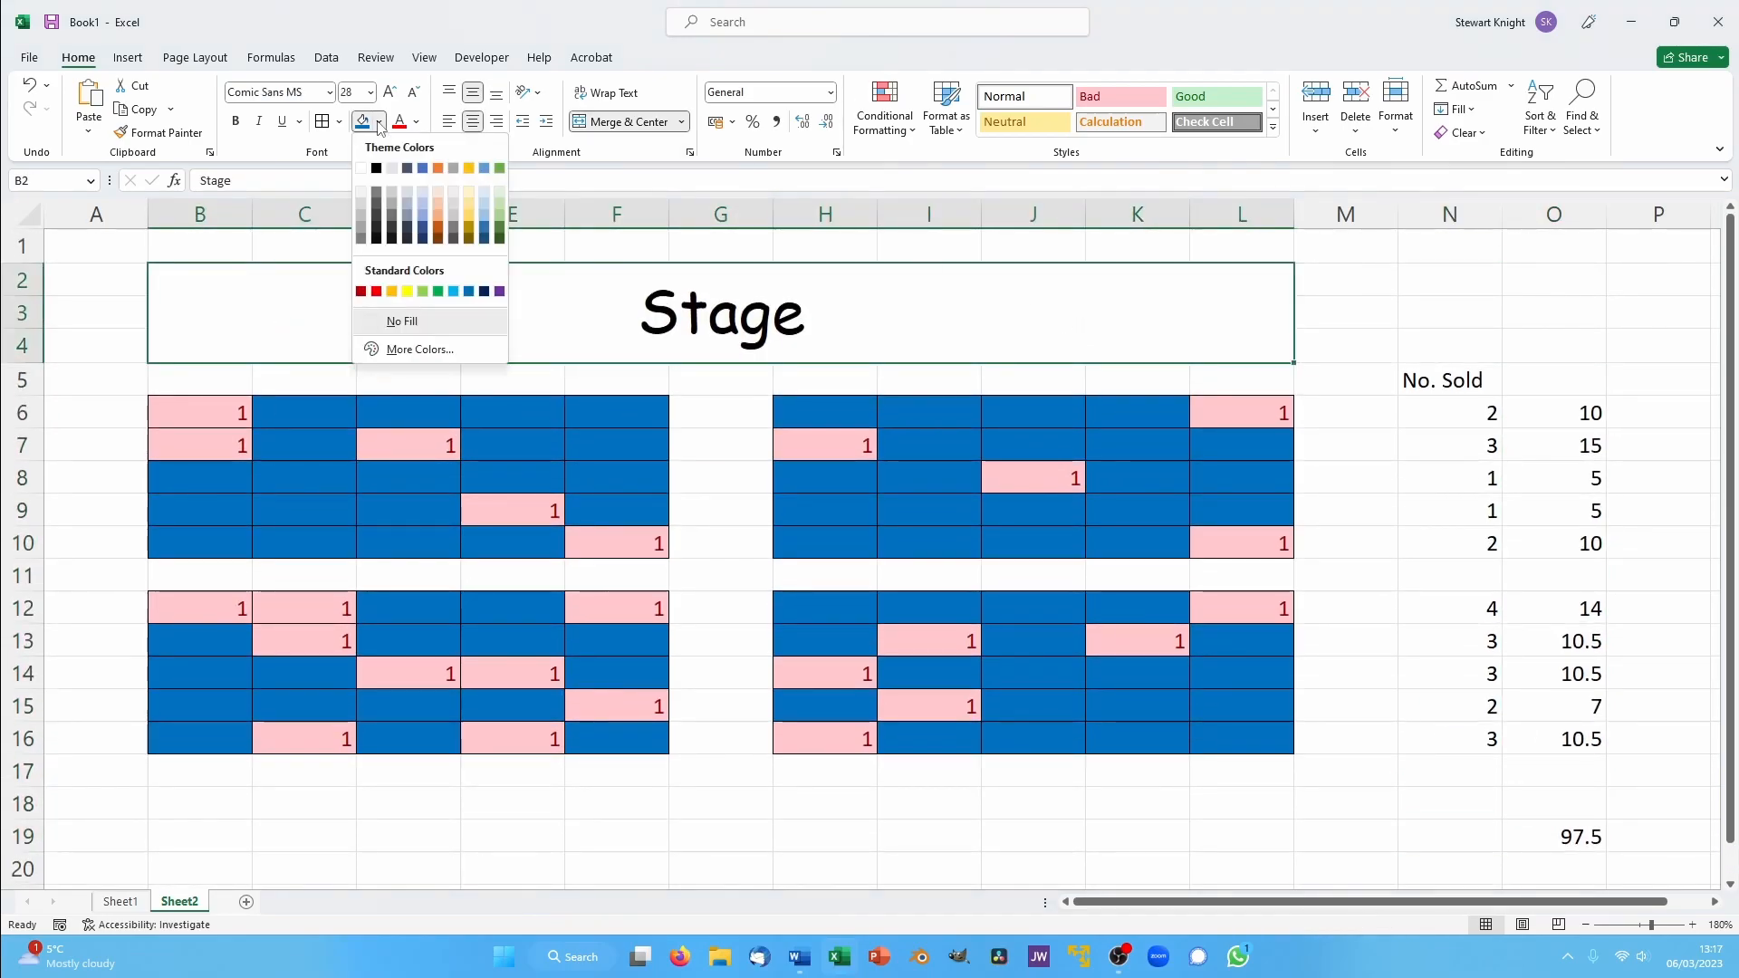
click(436, 292)
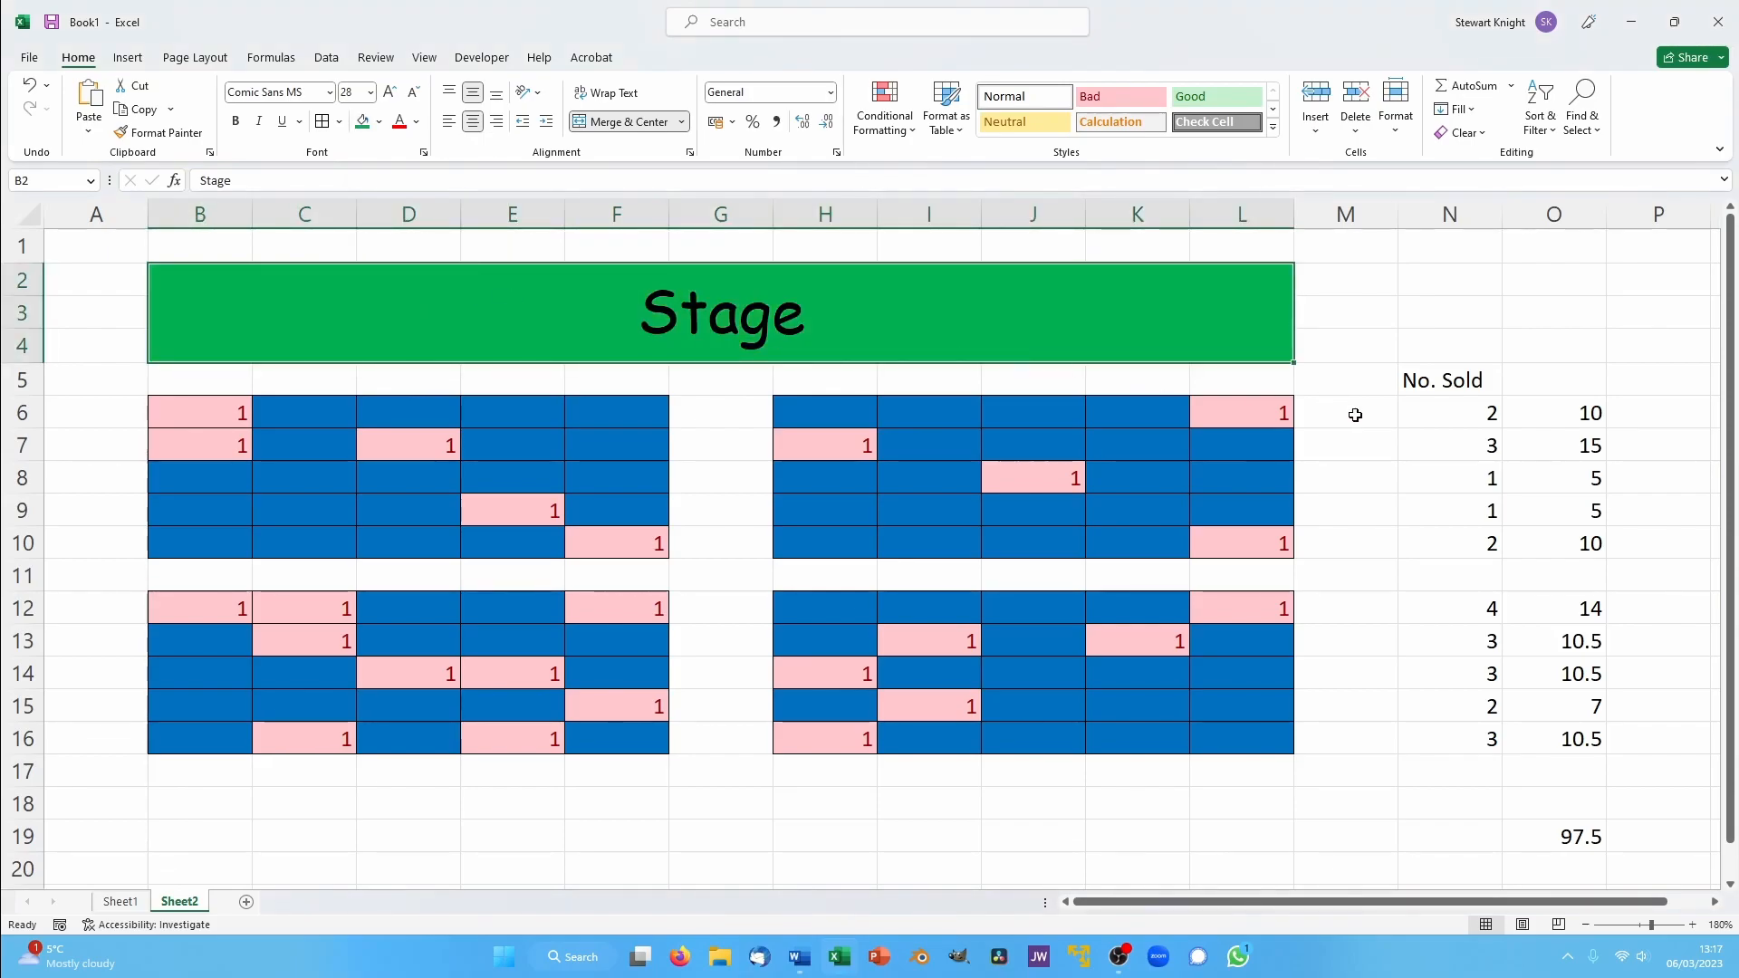
click(1350, 412)
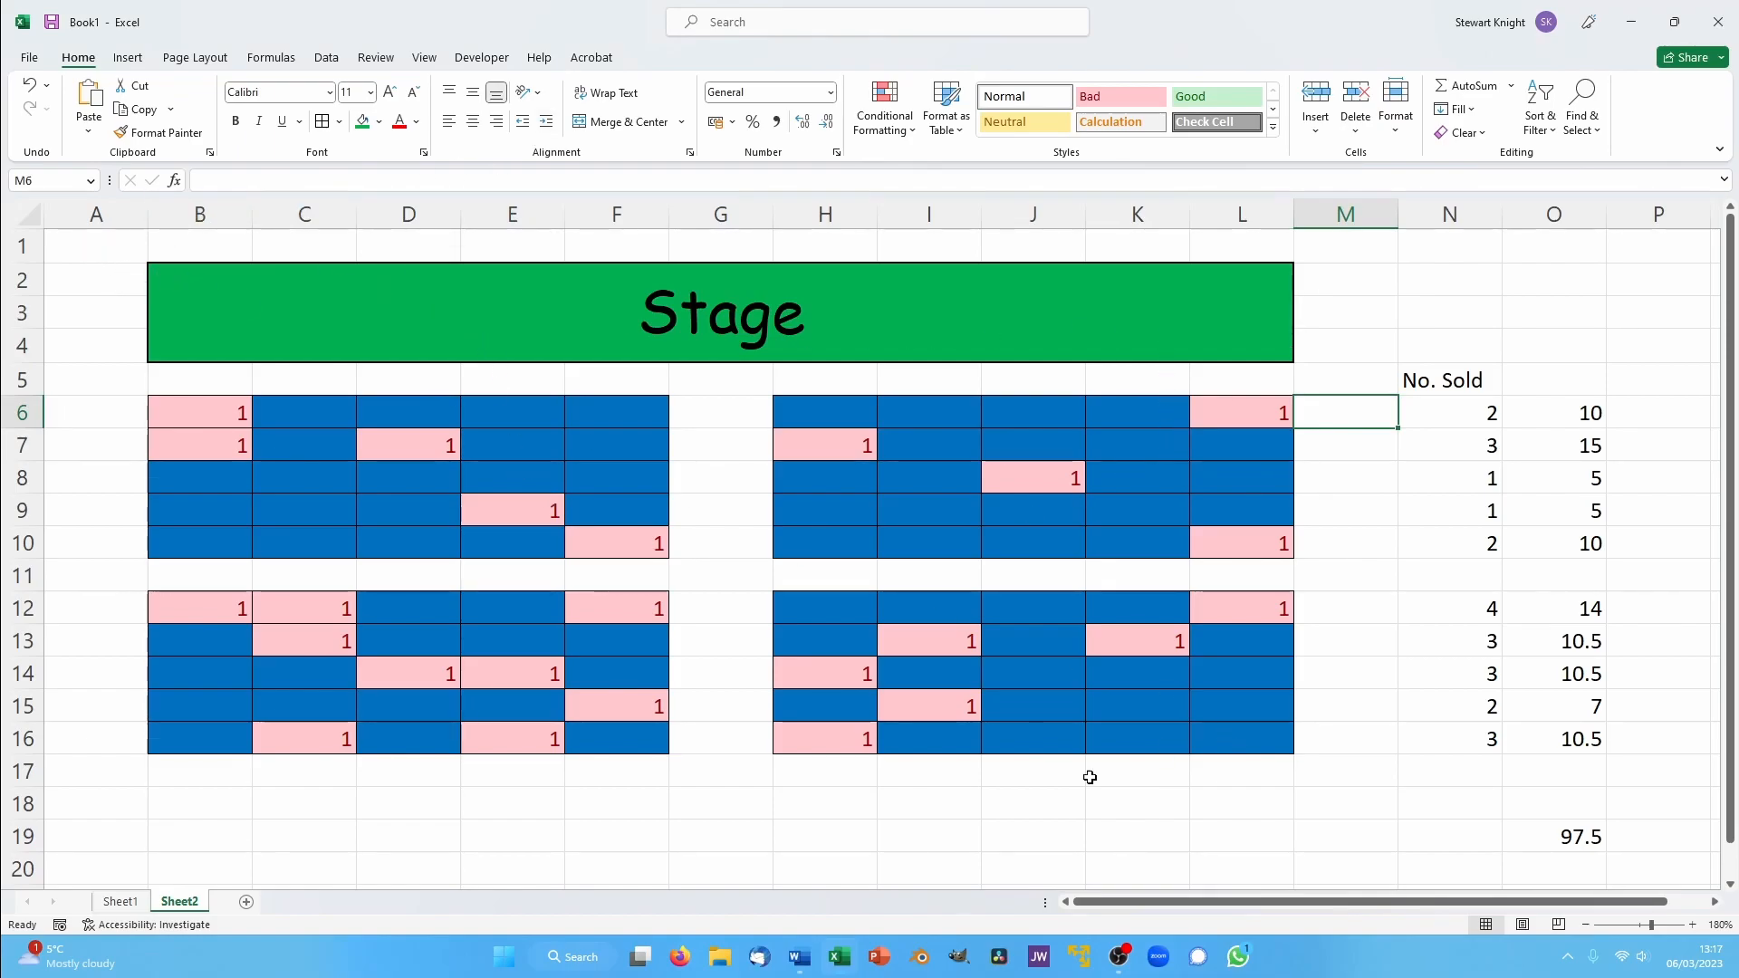
- Switch to Sheet1 and fill the Income table B2:C13 with the dark blue theme colour
click(120, 901)
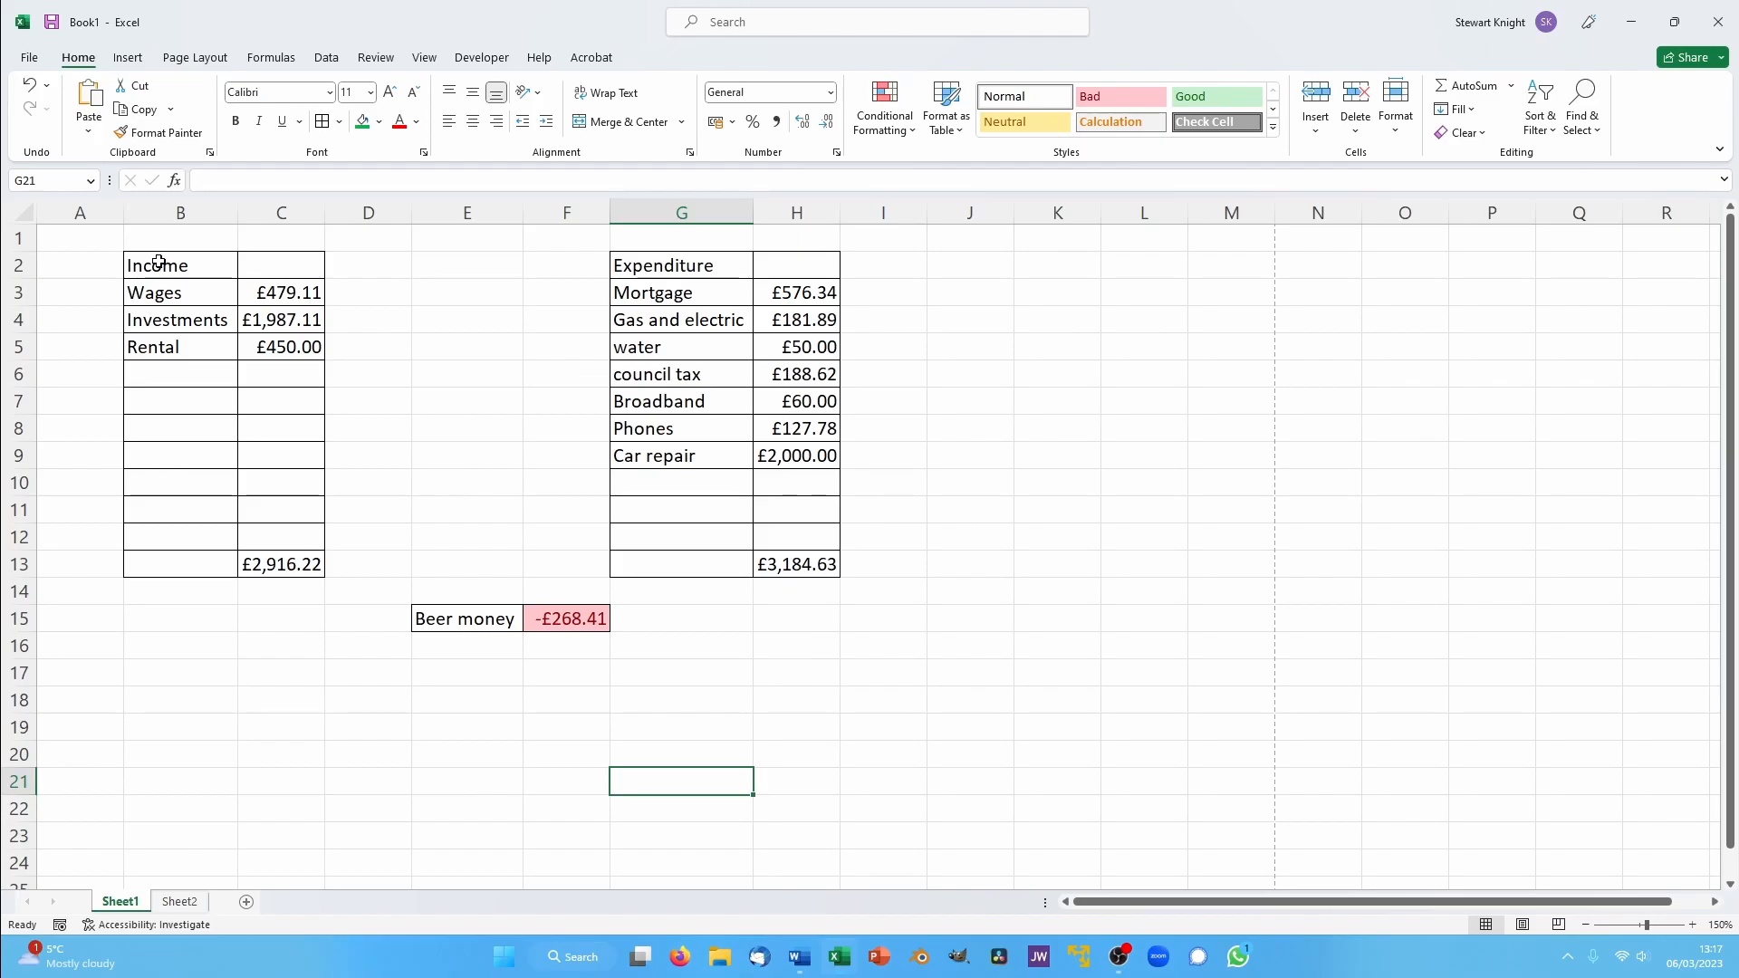
click(179, 902)
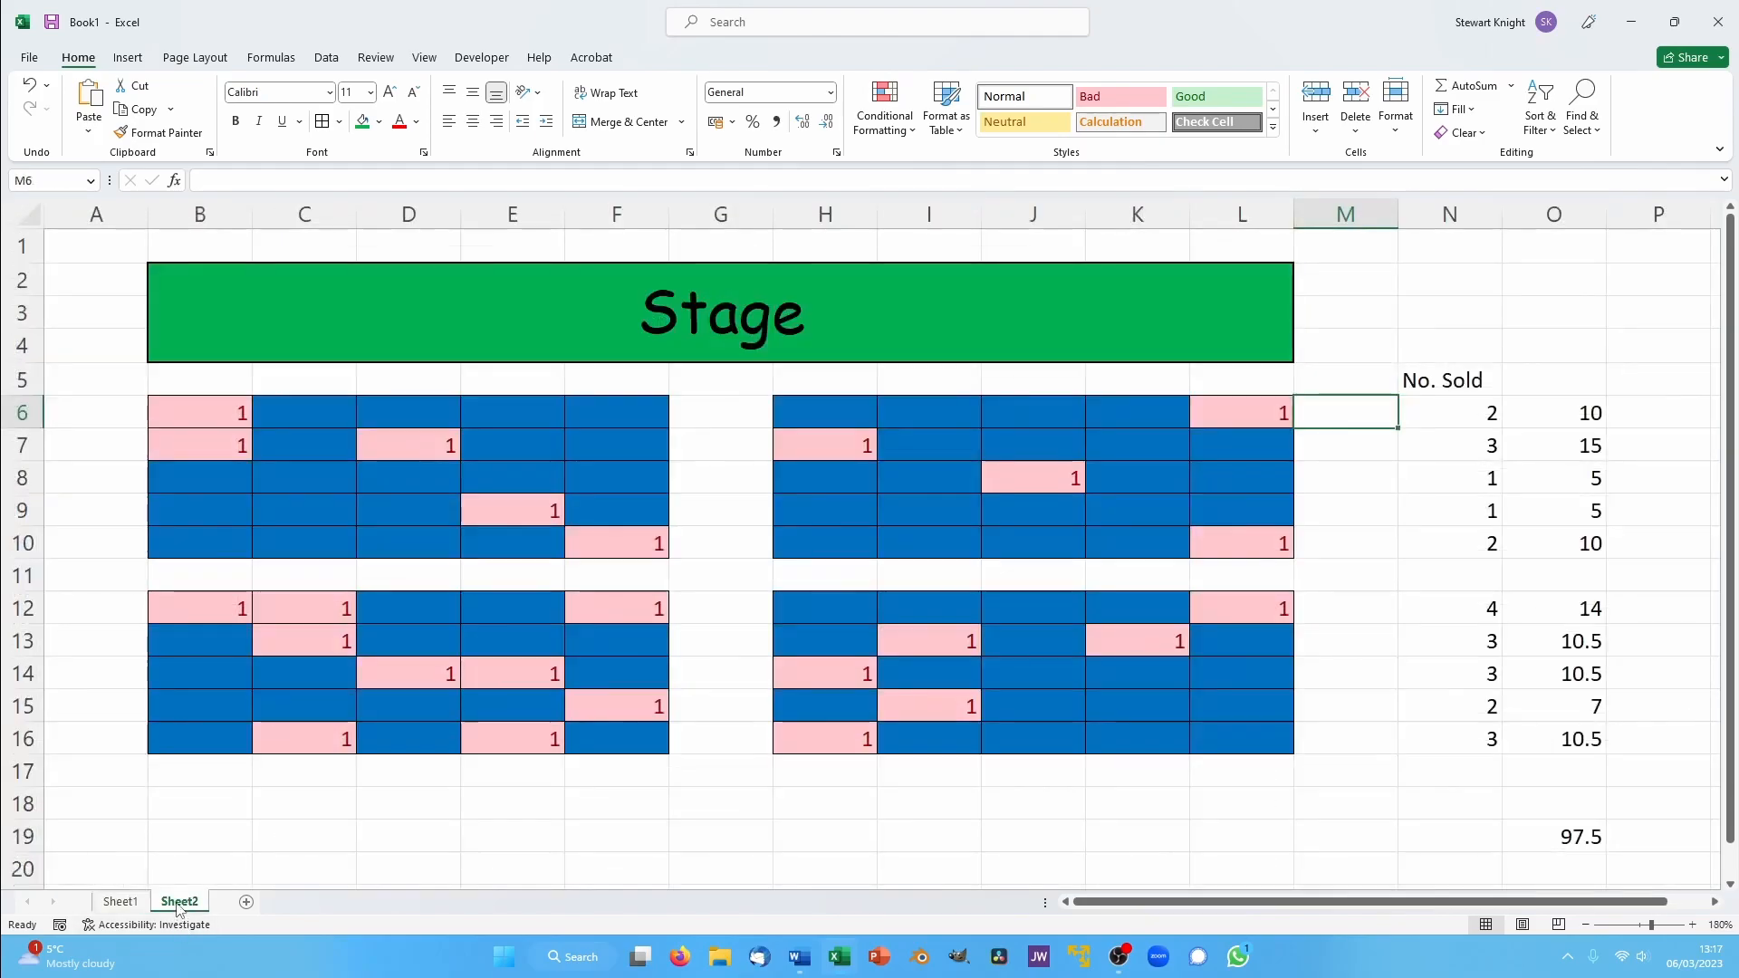
click(119, 904)
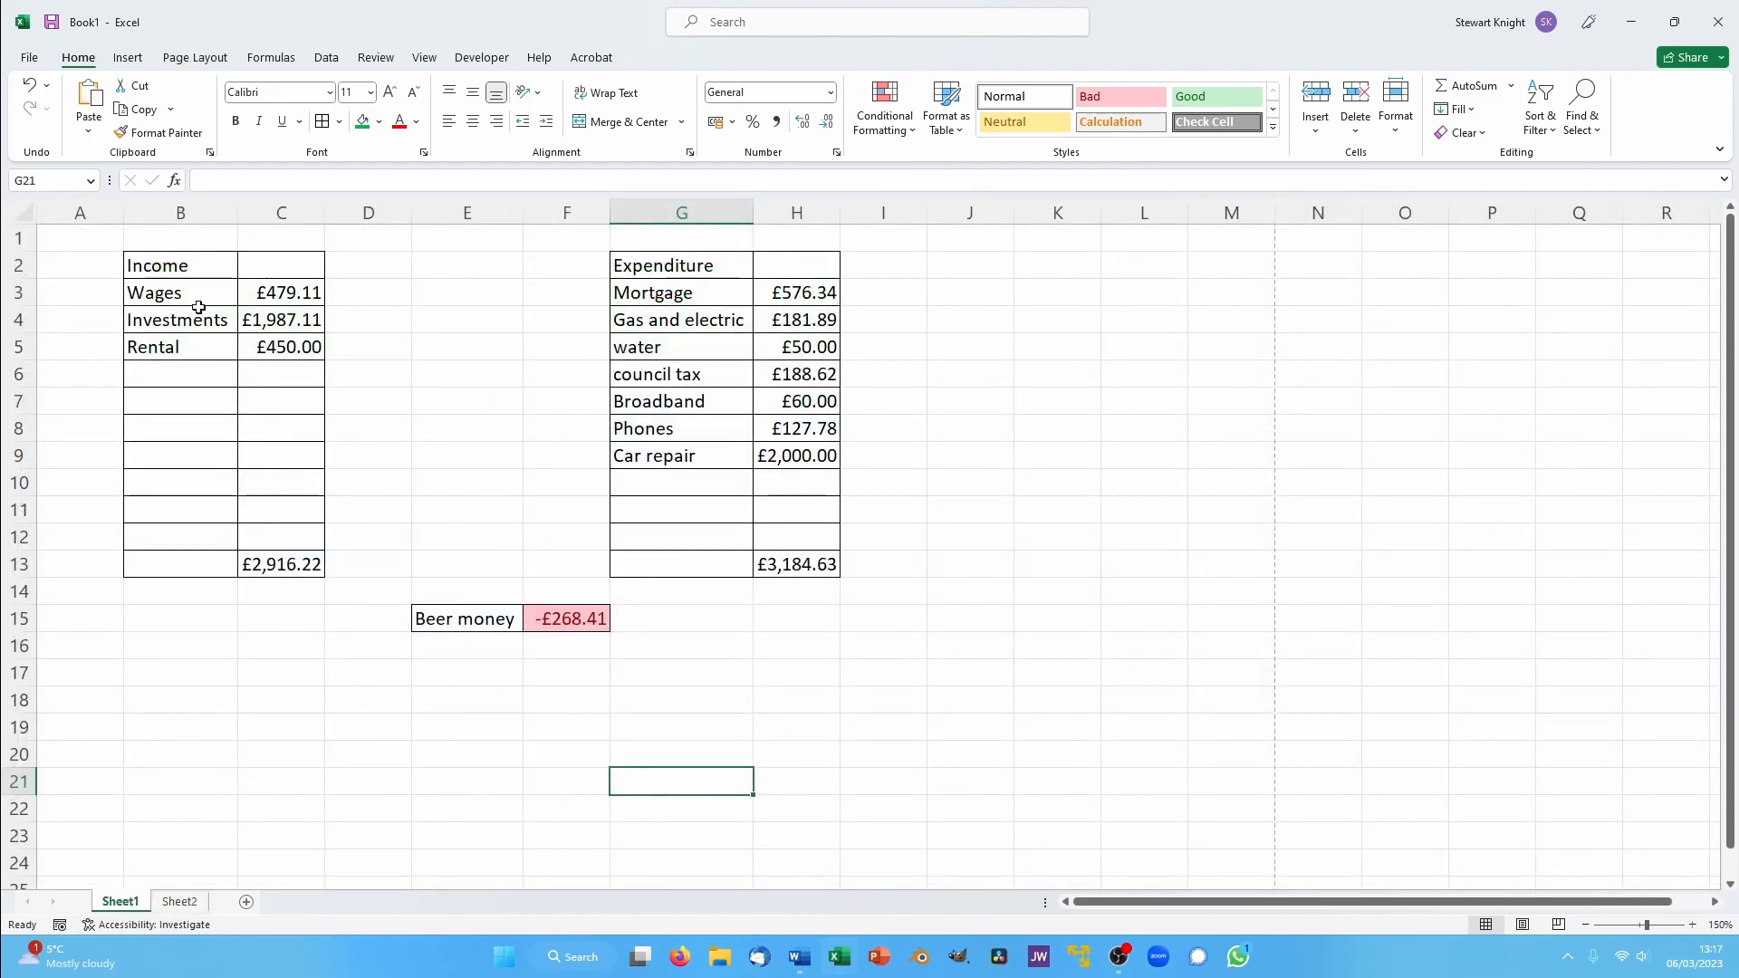
drag(147, 262, 274, 563)
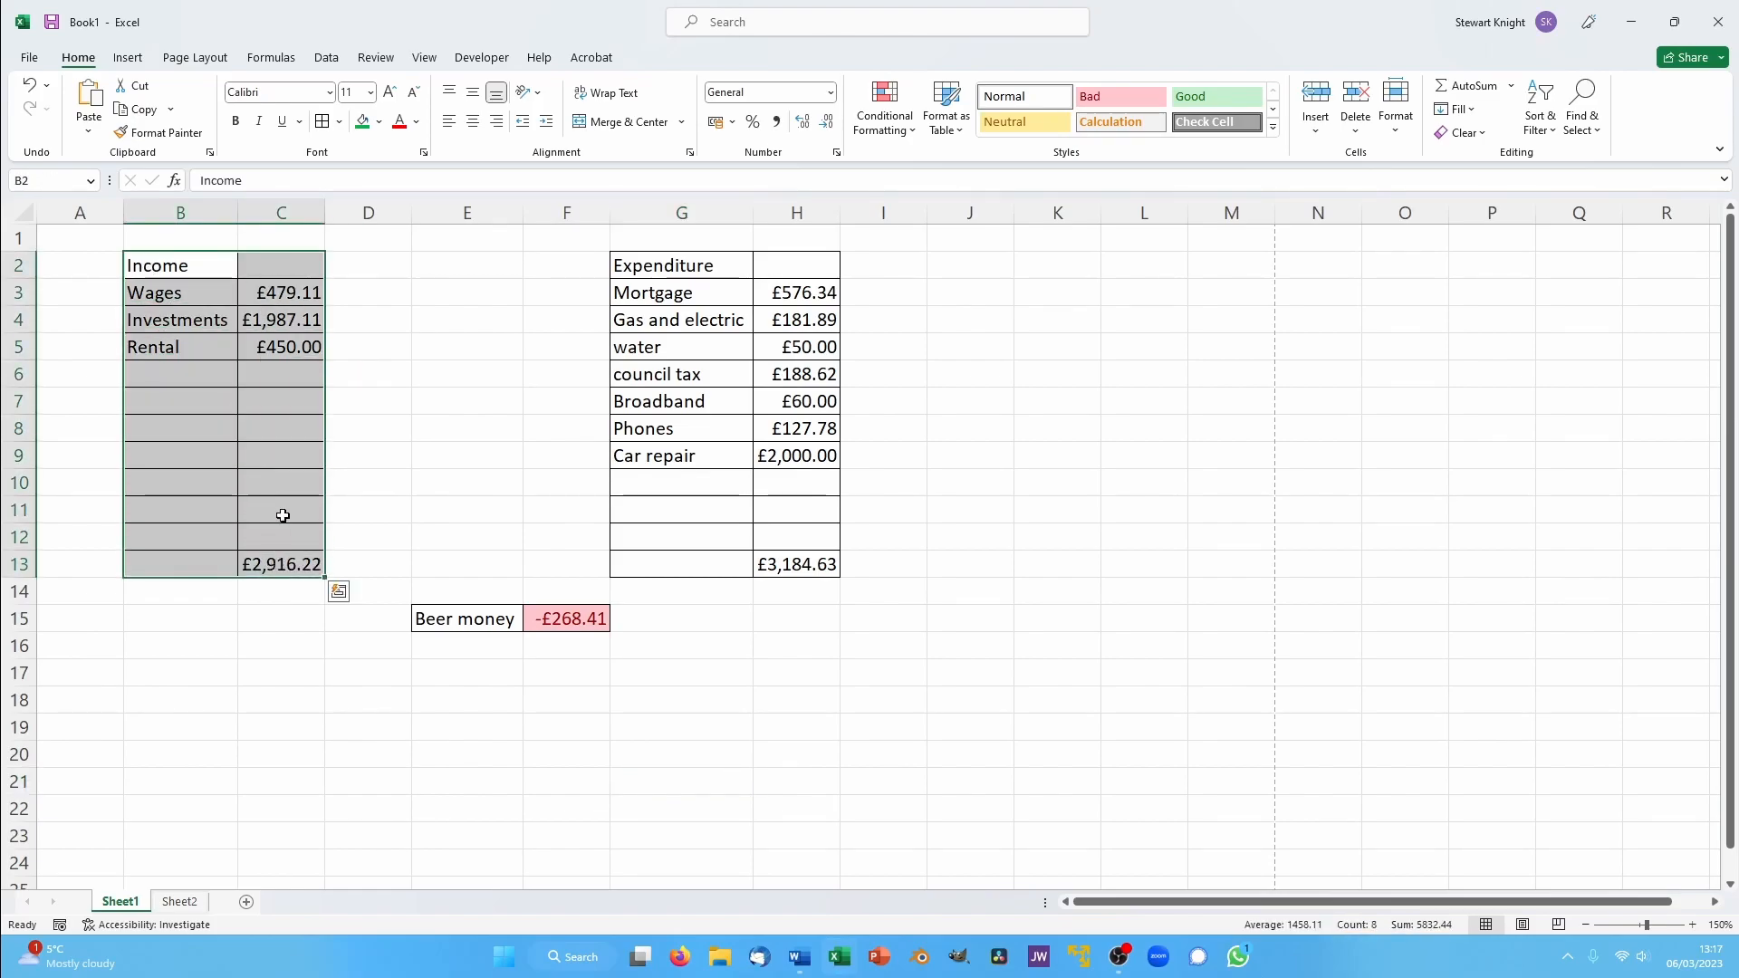
click(379, 129)
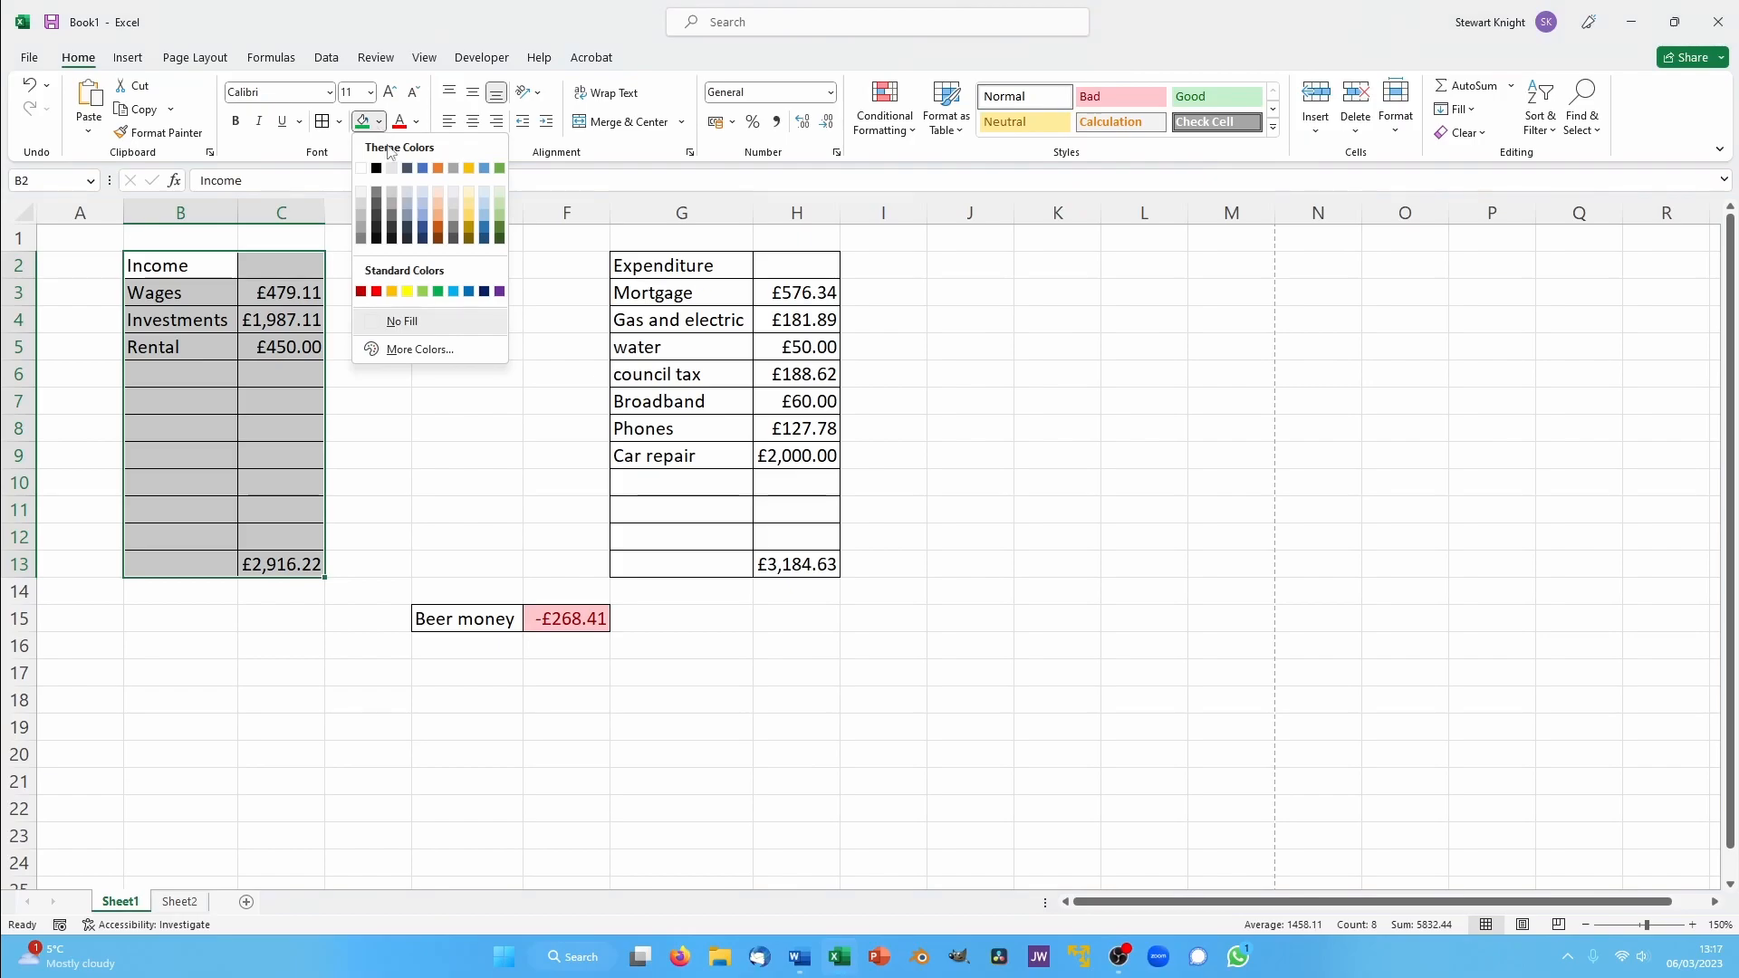
click(485, 240)
click(280, 433)
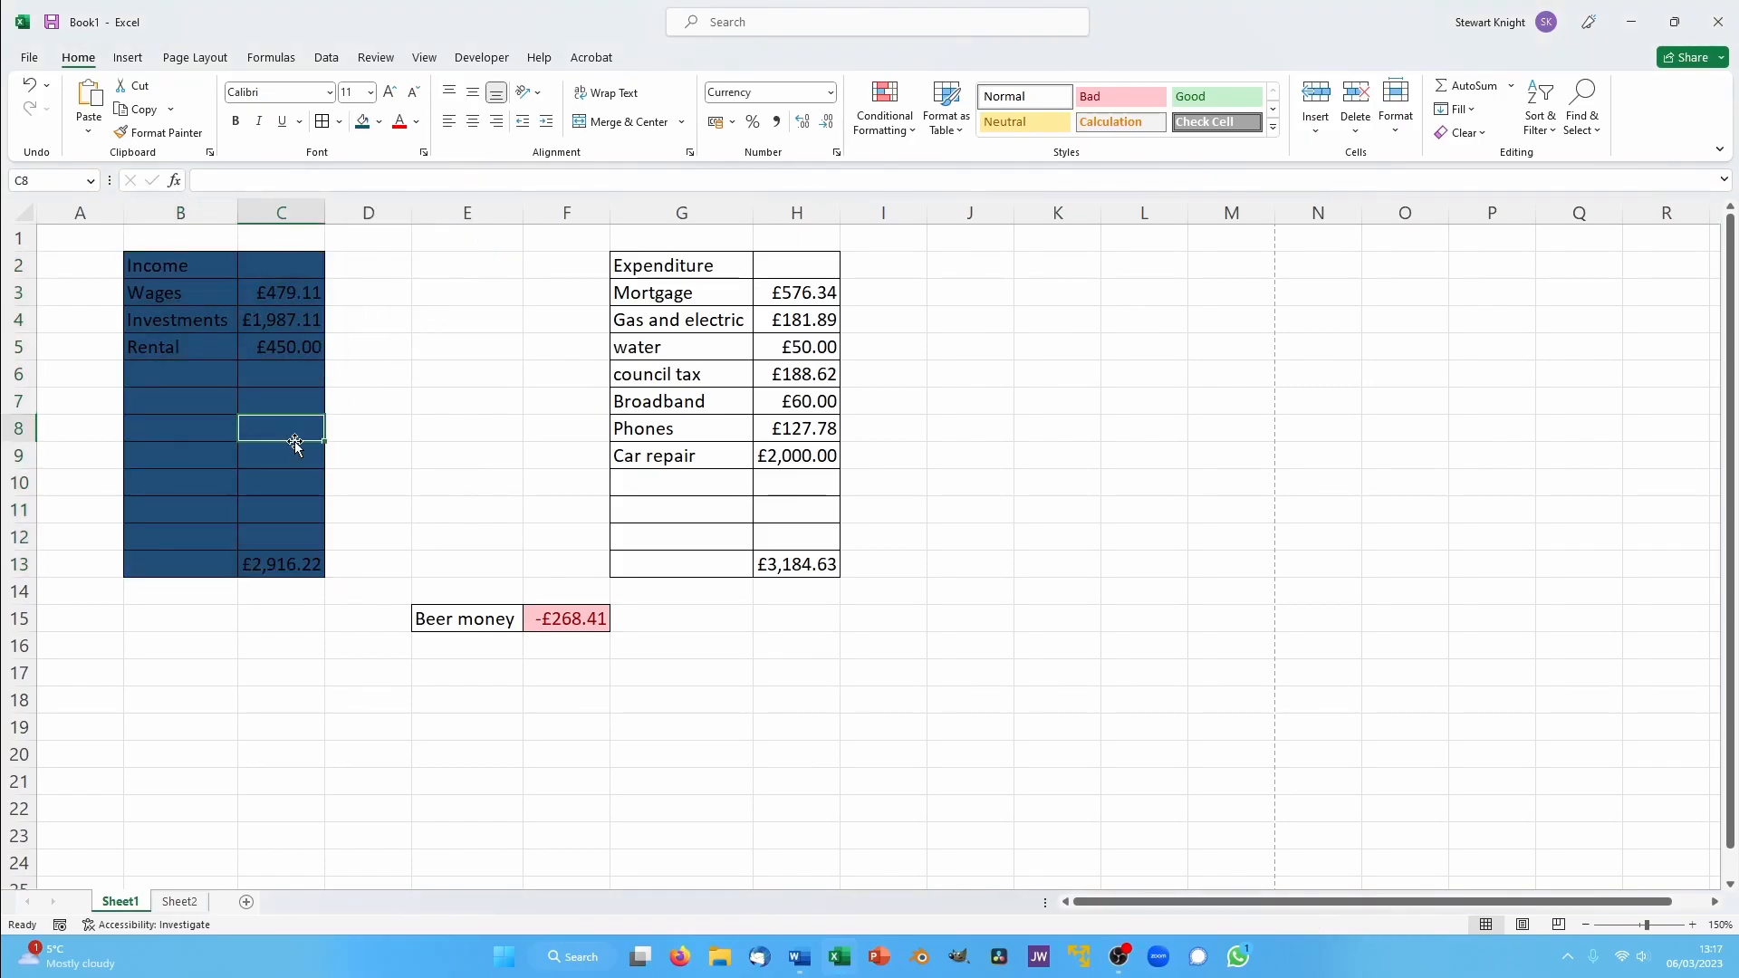
- Change the font colour of the Income table B2:C13 to white
drag(147, 265, 299, 566)
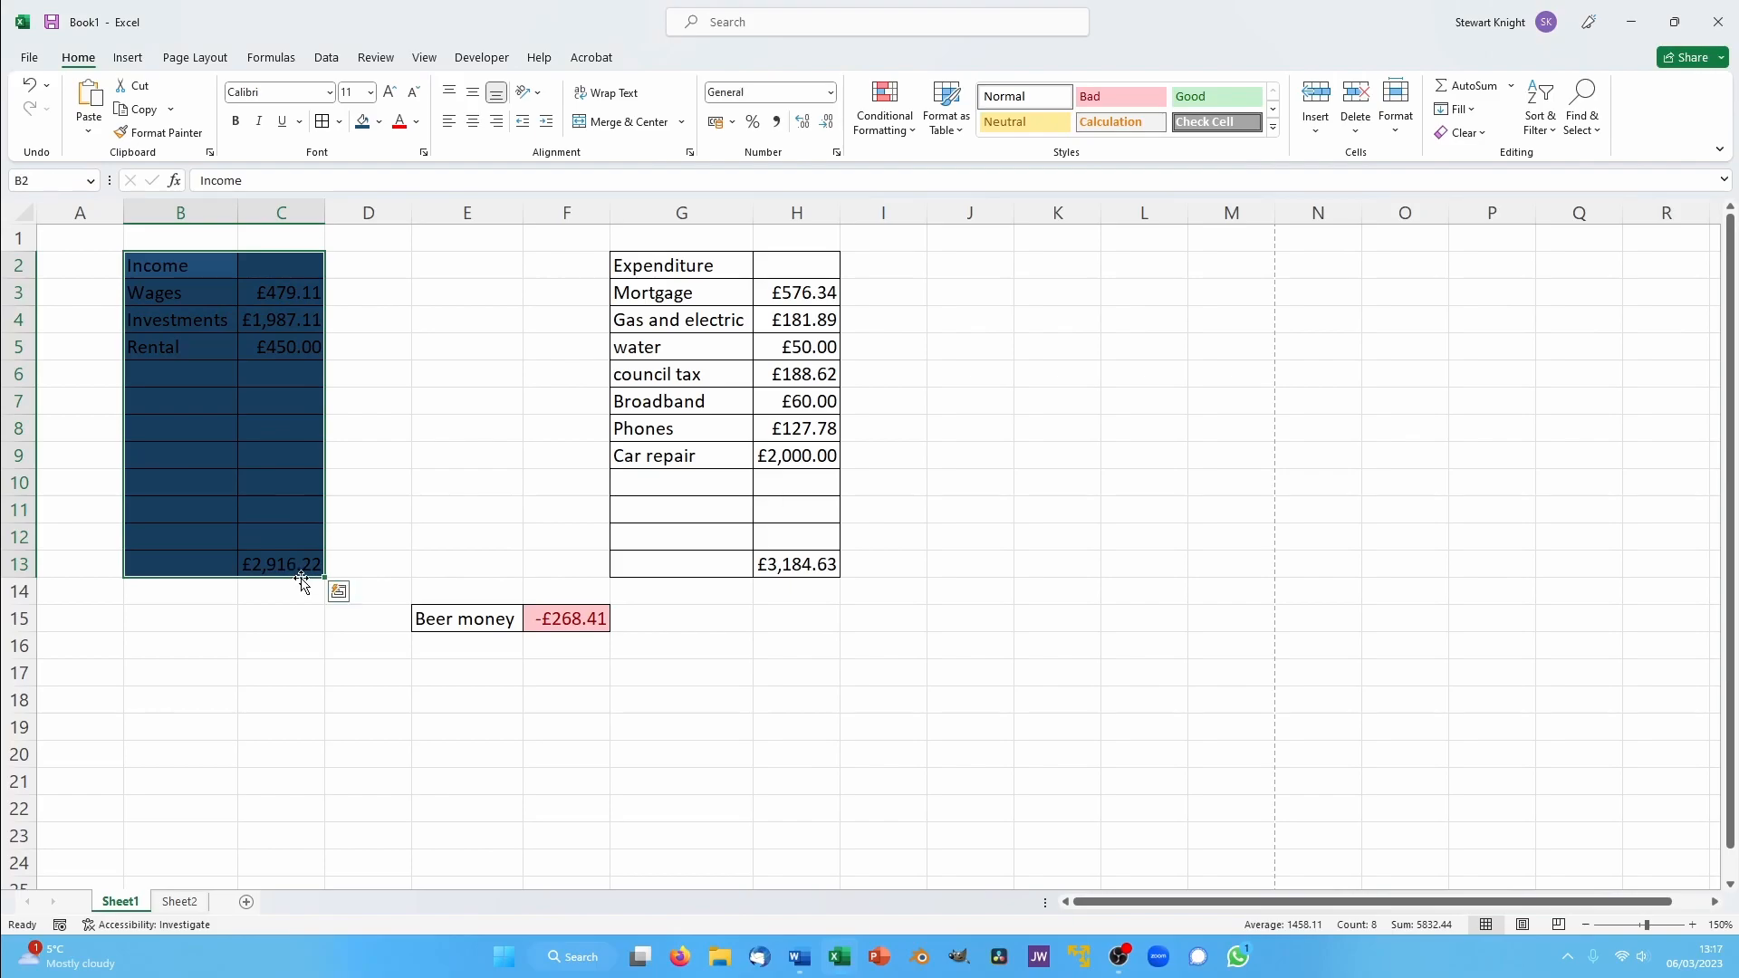
click(416, 121)
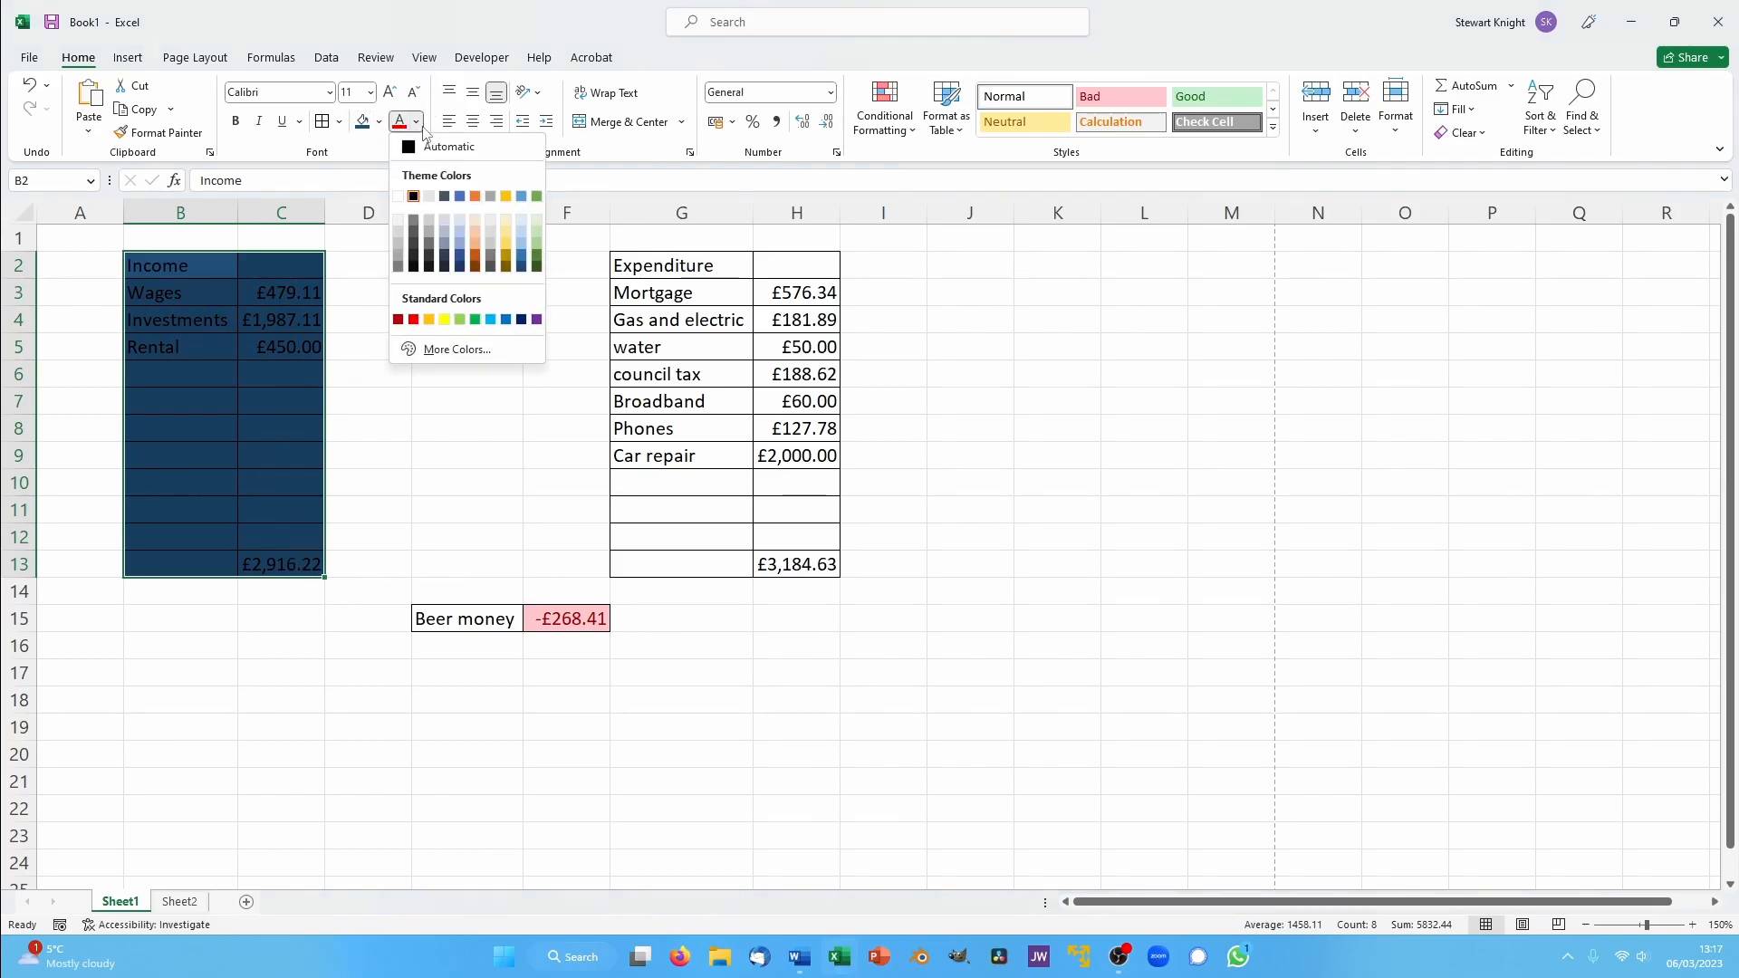
click(405, 201)
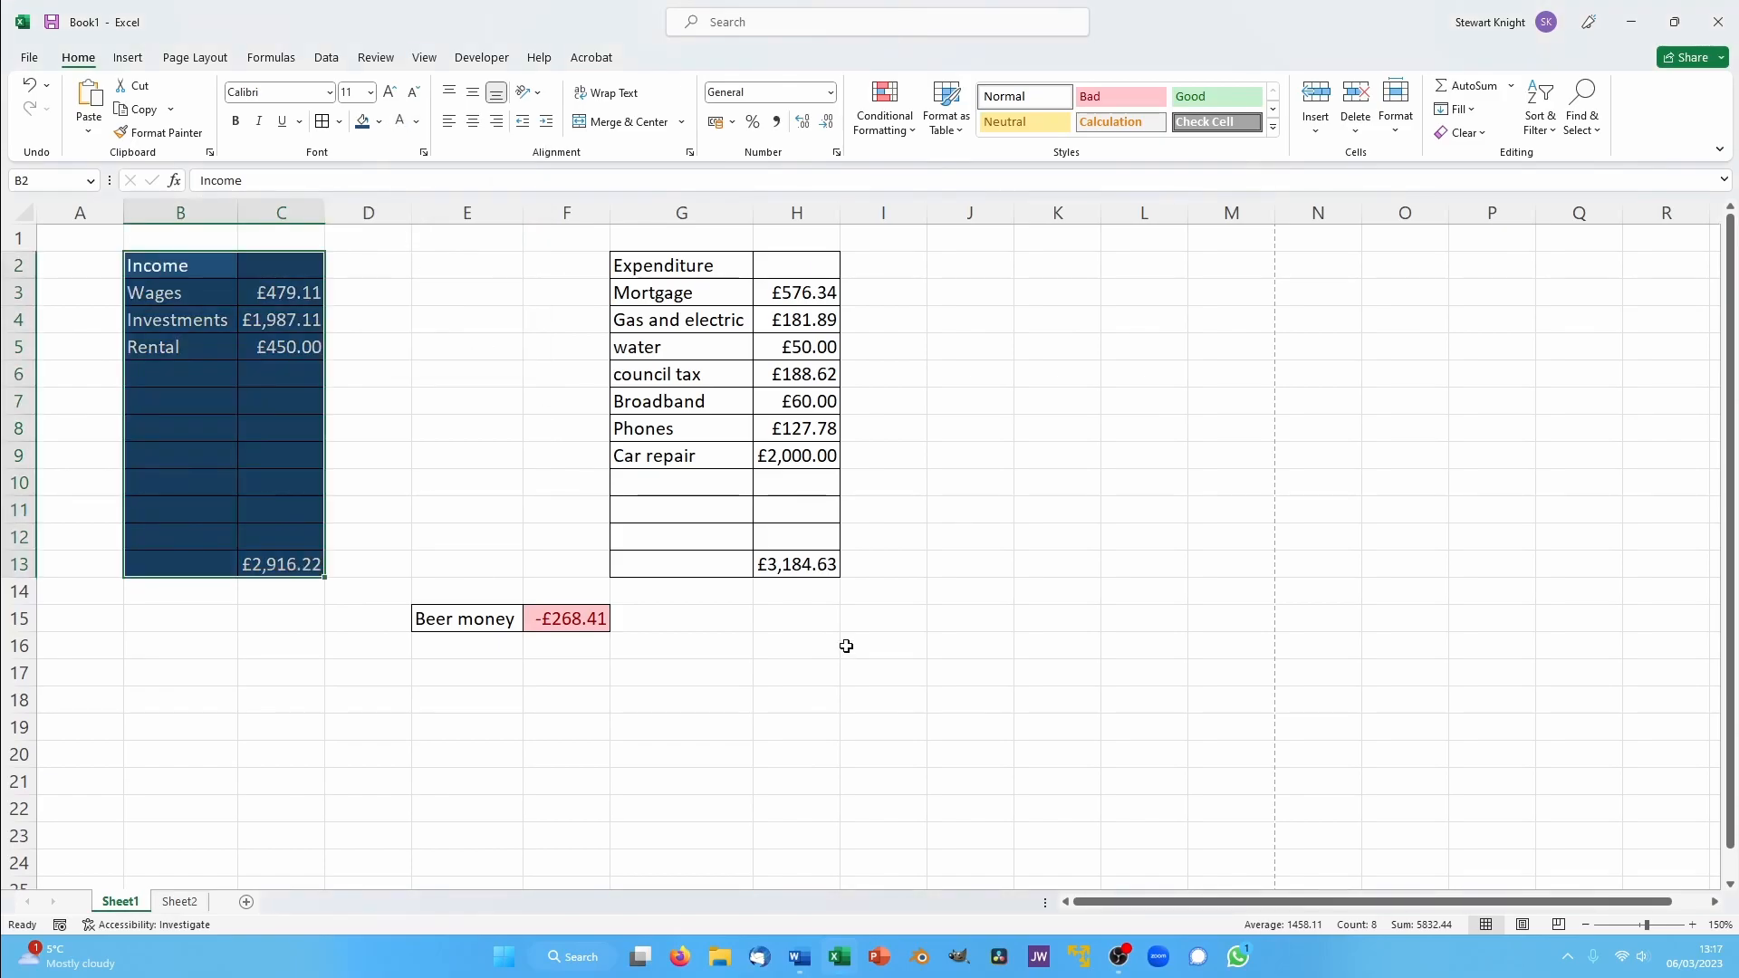
click(846, 645)
- Apply the same dark blue fill and white font colour to the Expenditure table G2:H13
drag(623, 264, 797, 564)
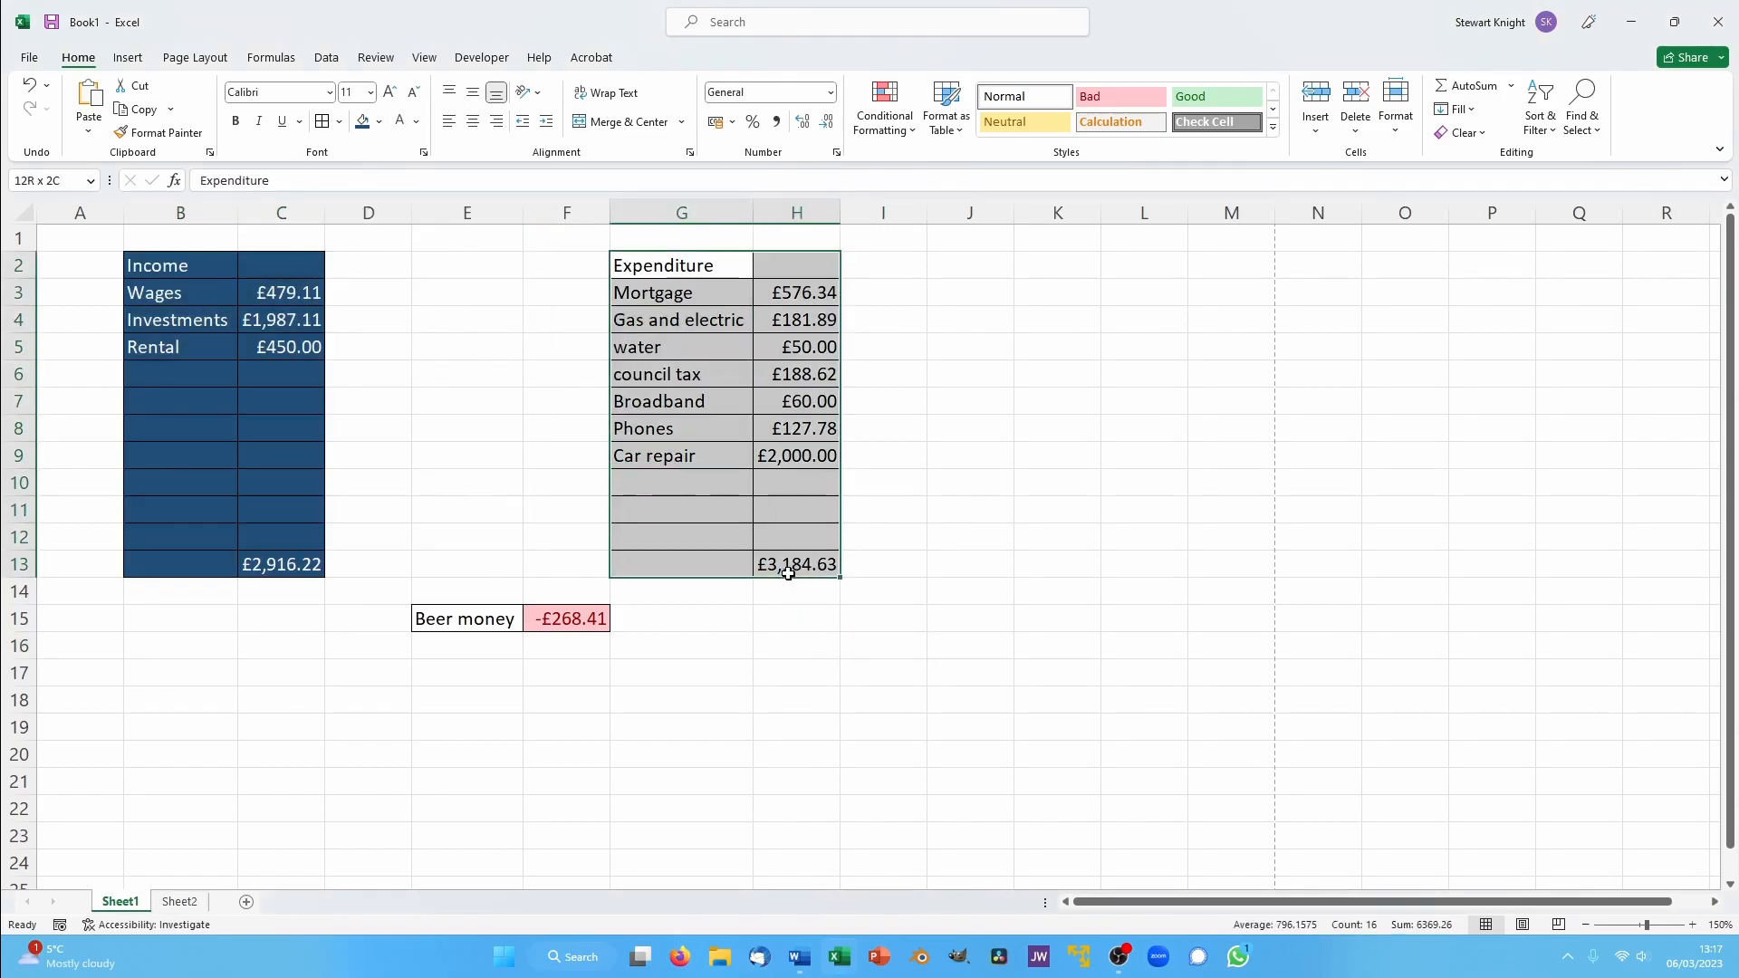
click(365, 124)
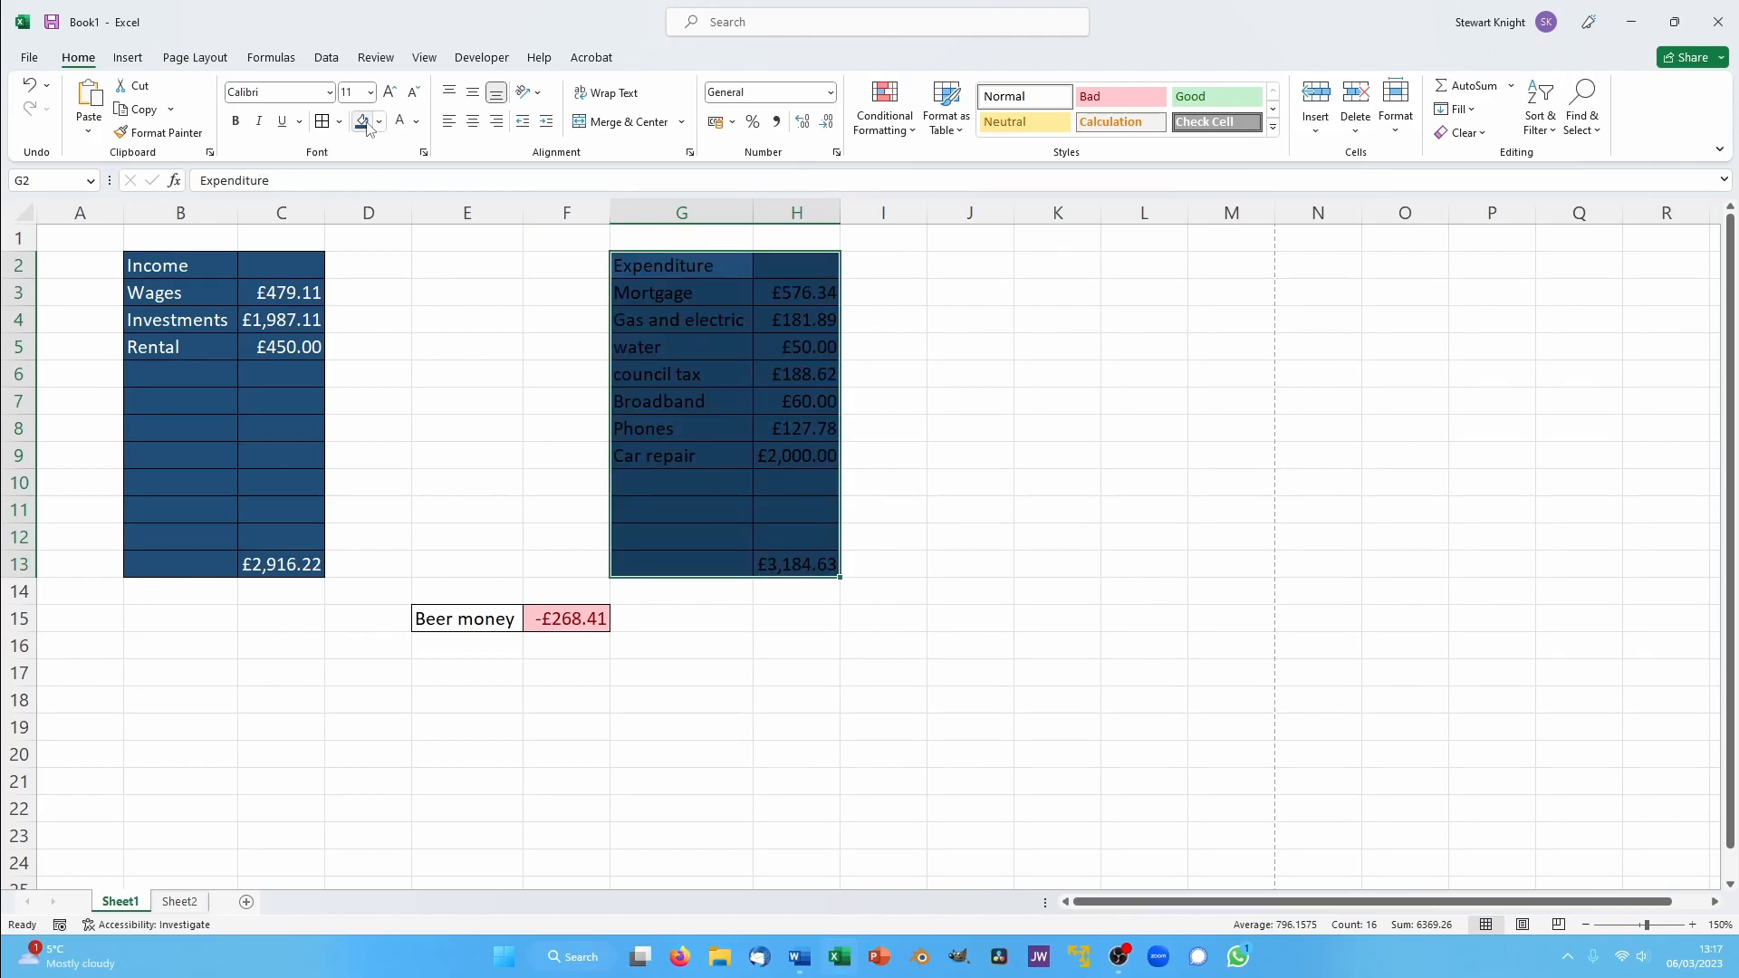
click(399, 122)
- Apply the same dark blue fill and white font colour to the Beer money cells E15:F15
drag(462, 627, 571, 620)
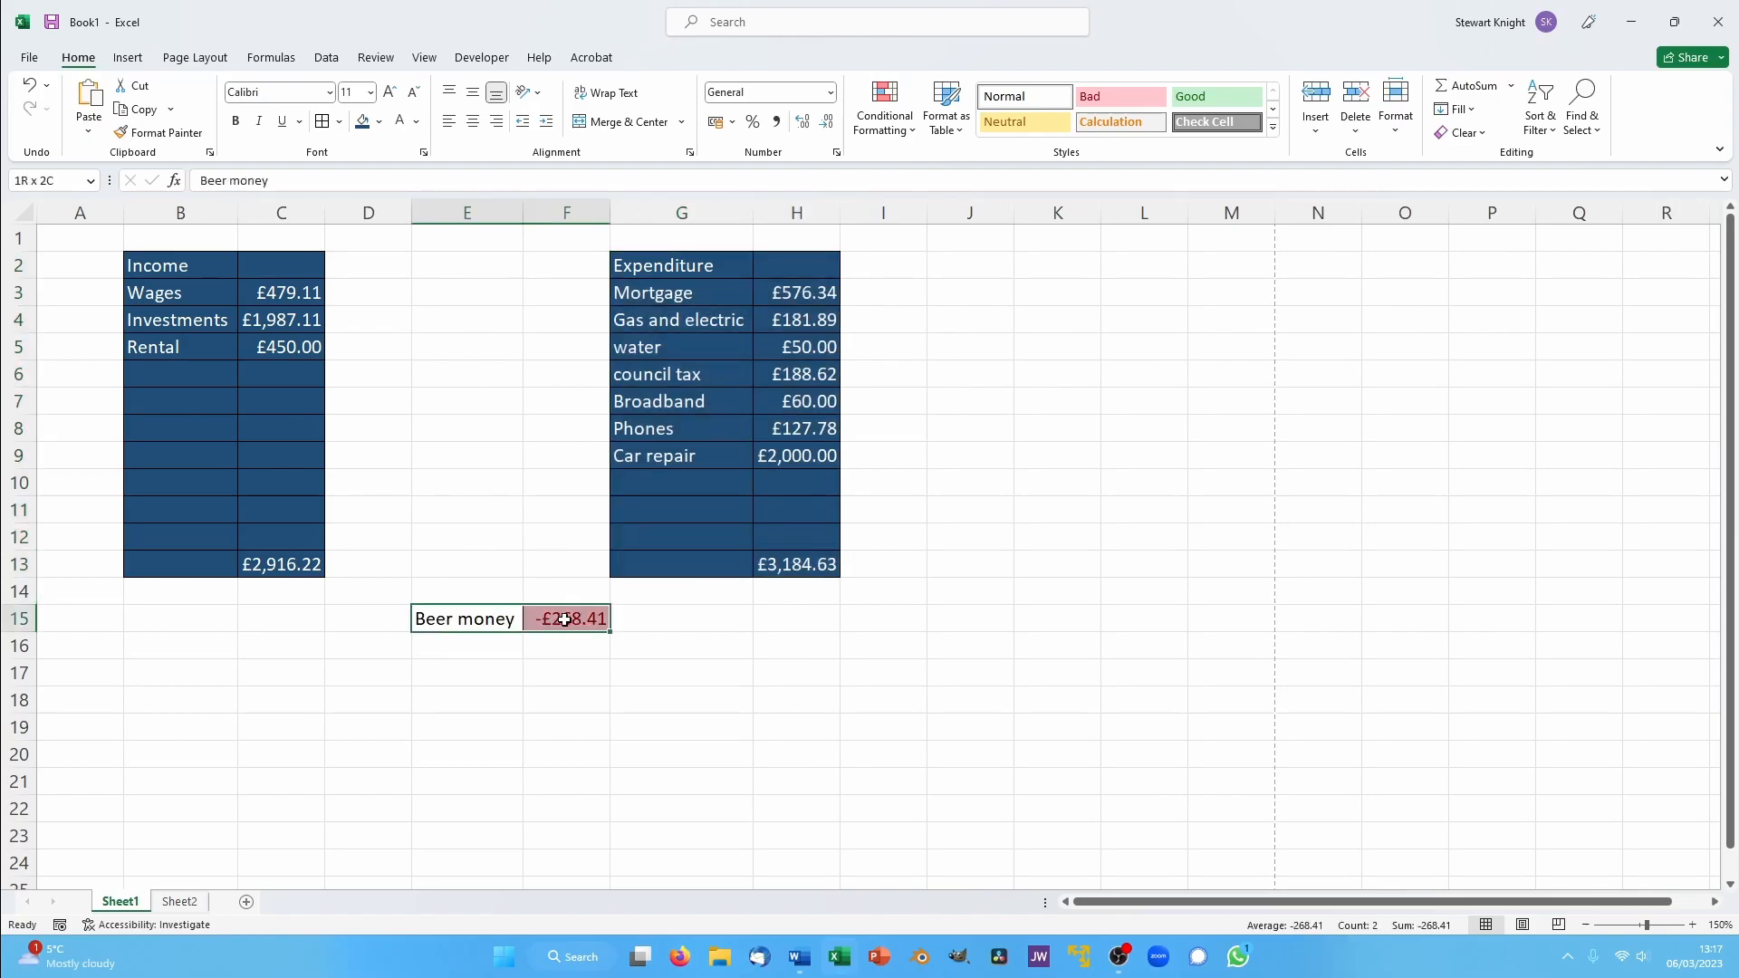
click(364, 122)
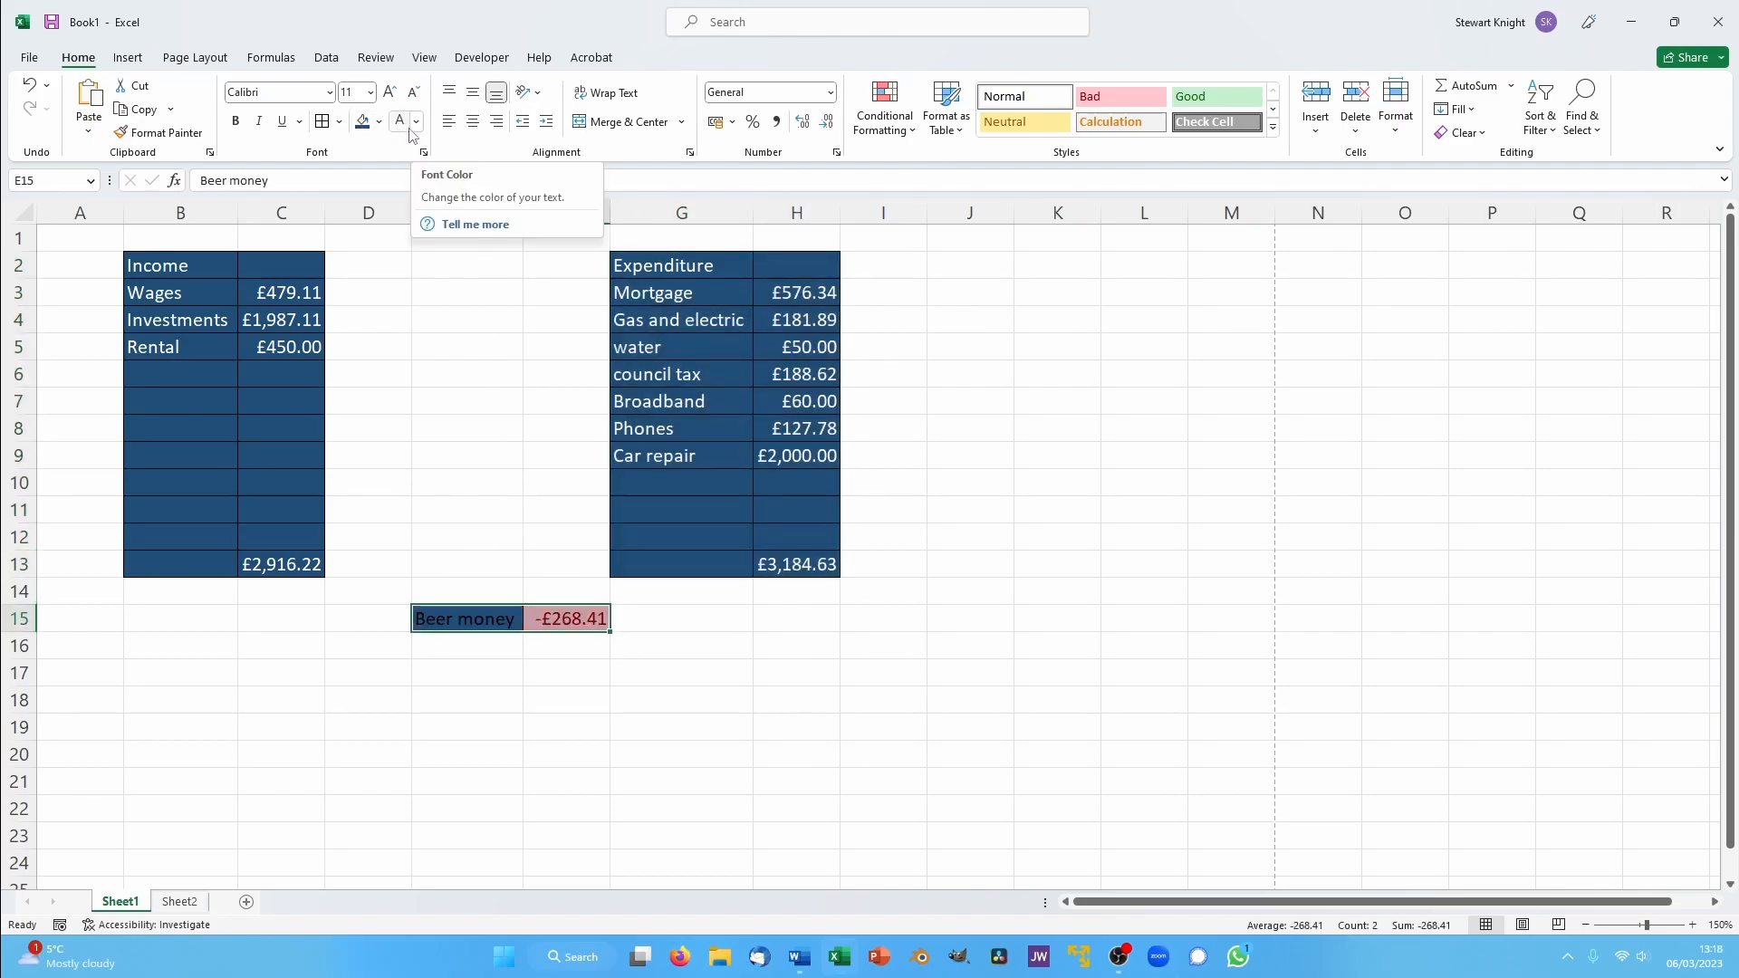
click(405, 128)
click(684, 614)
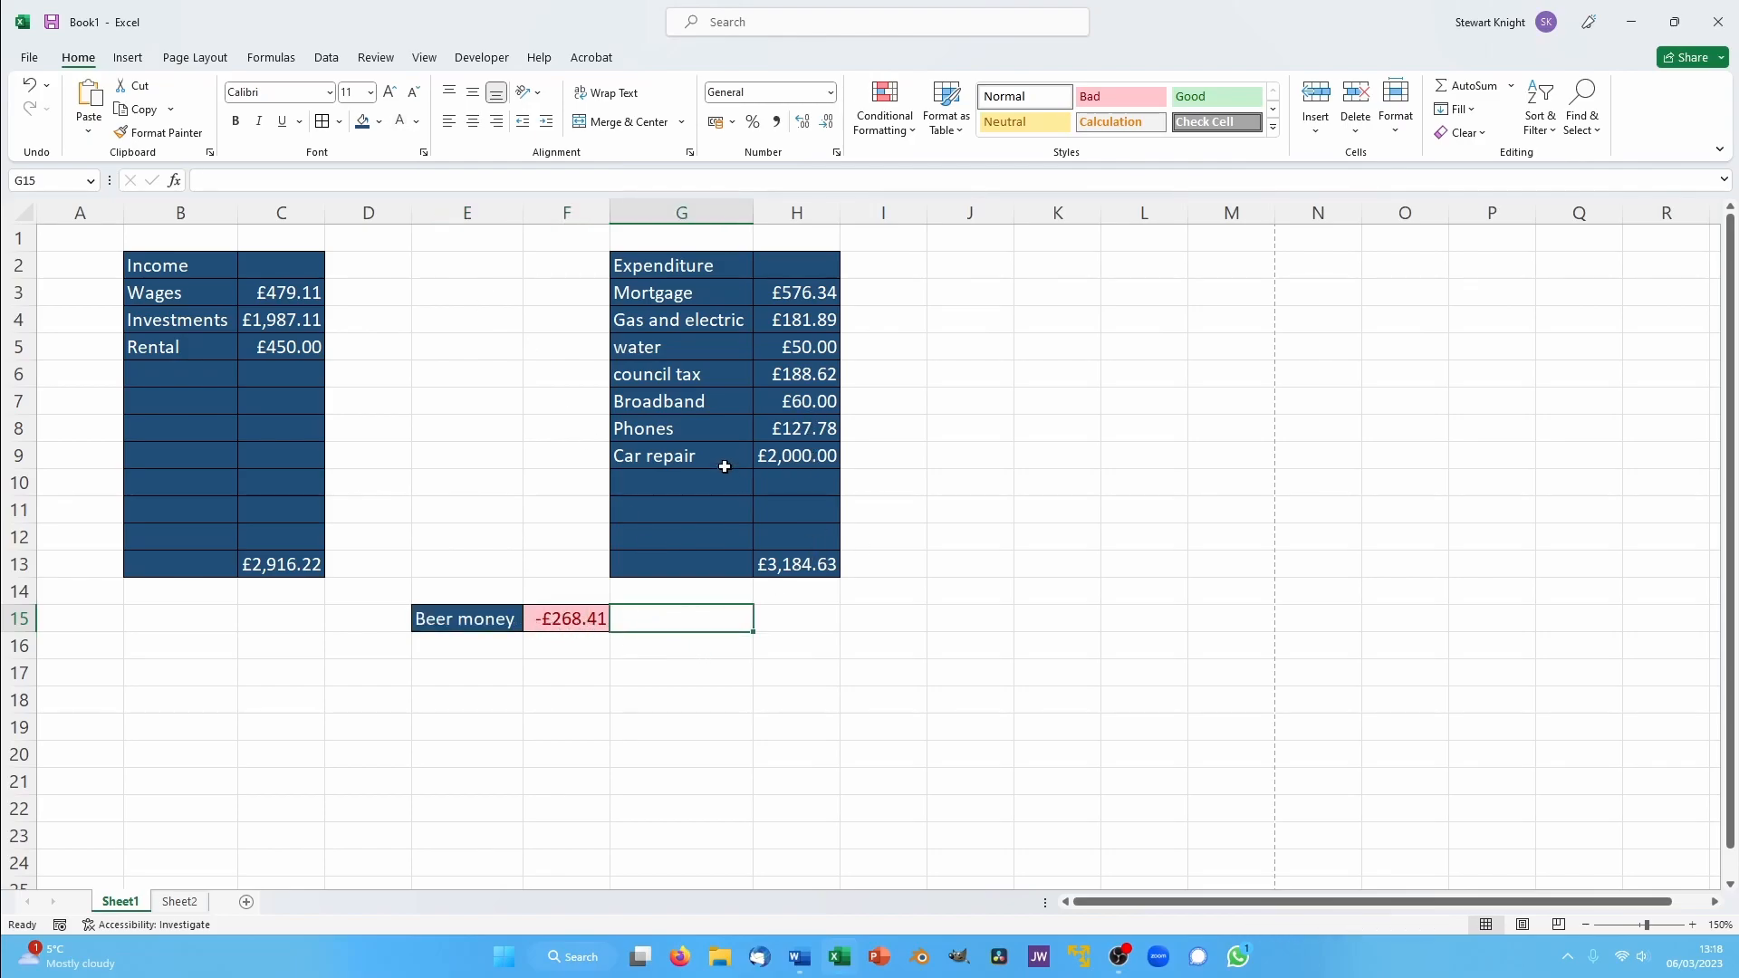
- Clear the Car repair amount in cell H9 of the Expenditure table
click(818, 455)
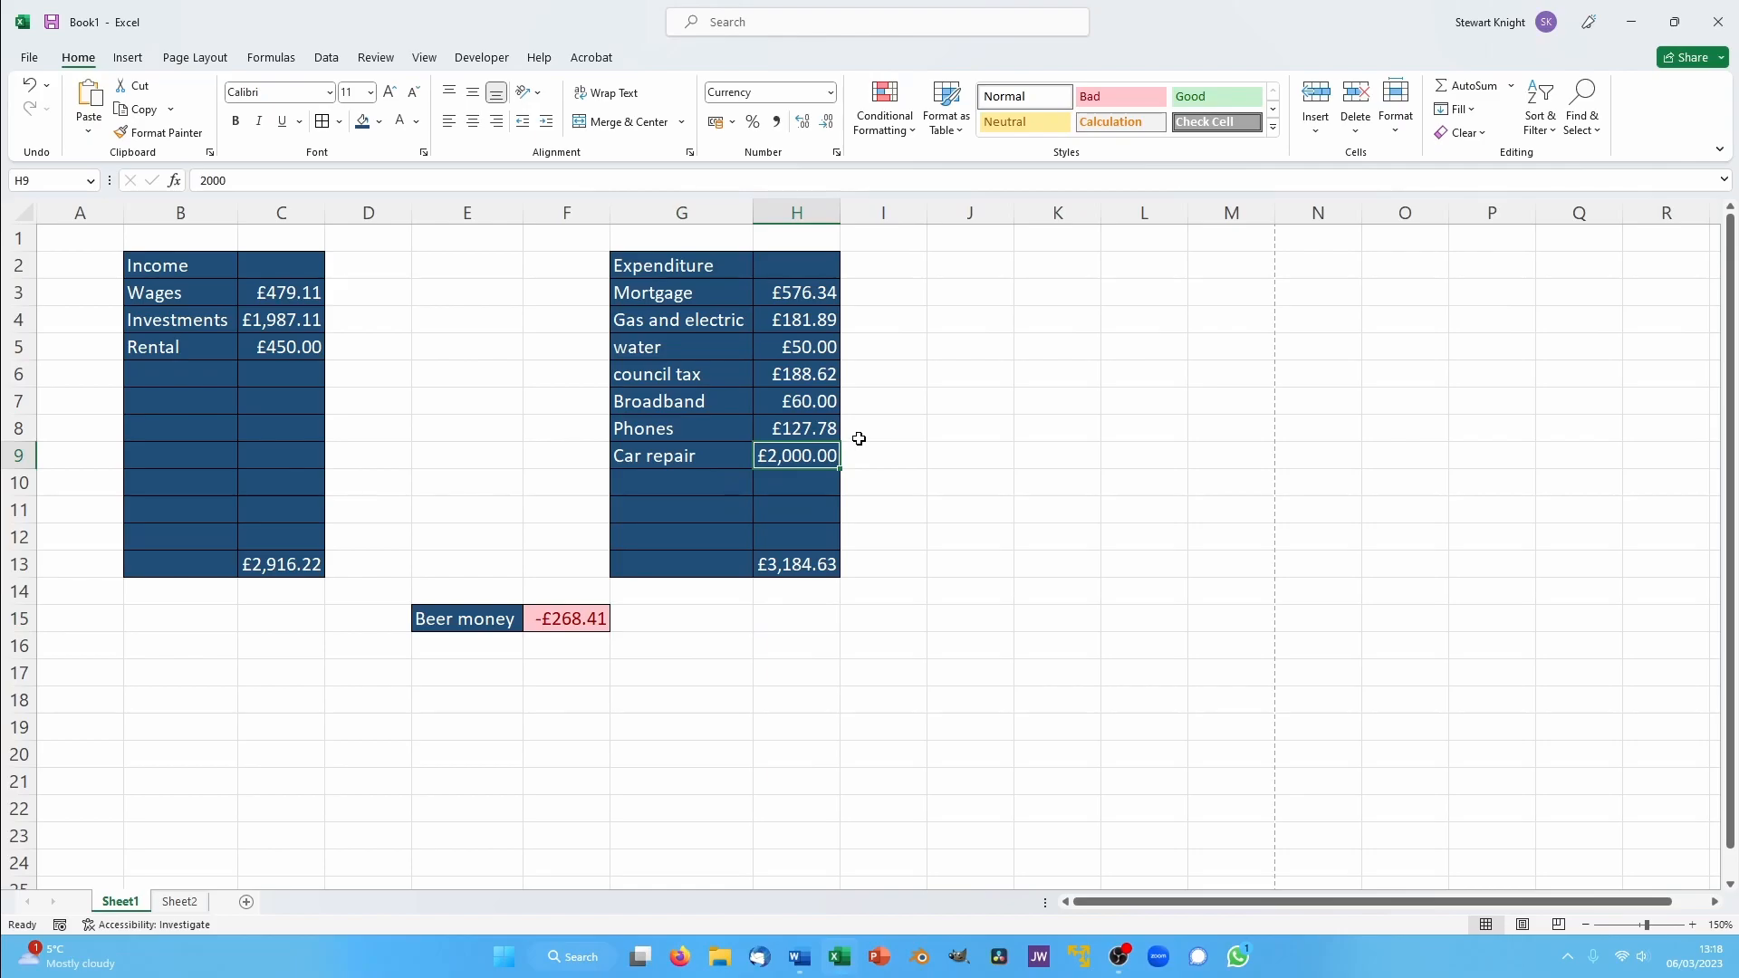
key(BackSpace)
key(Return)
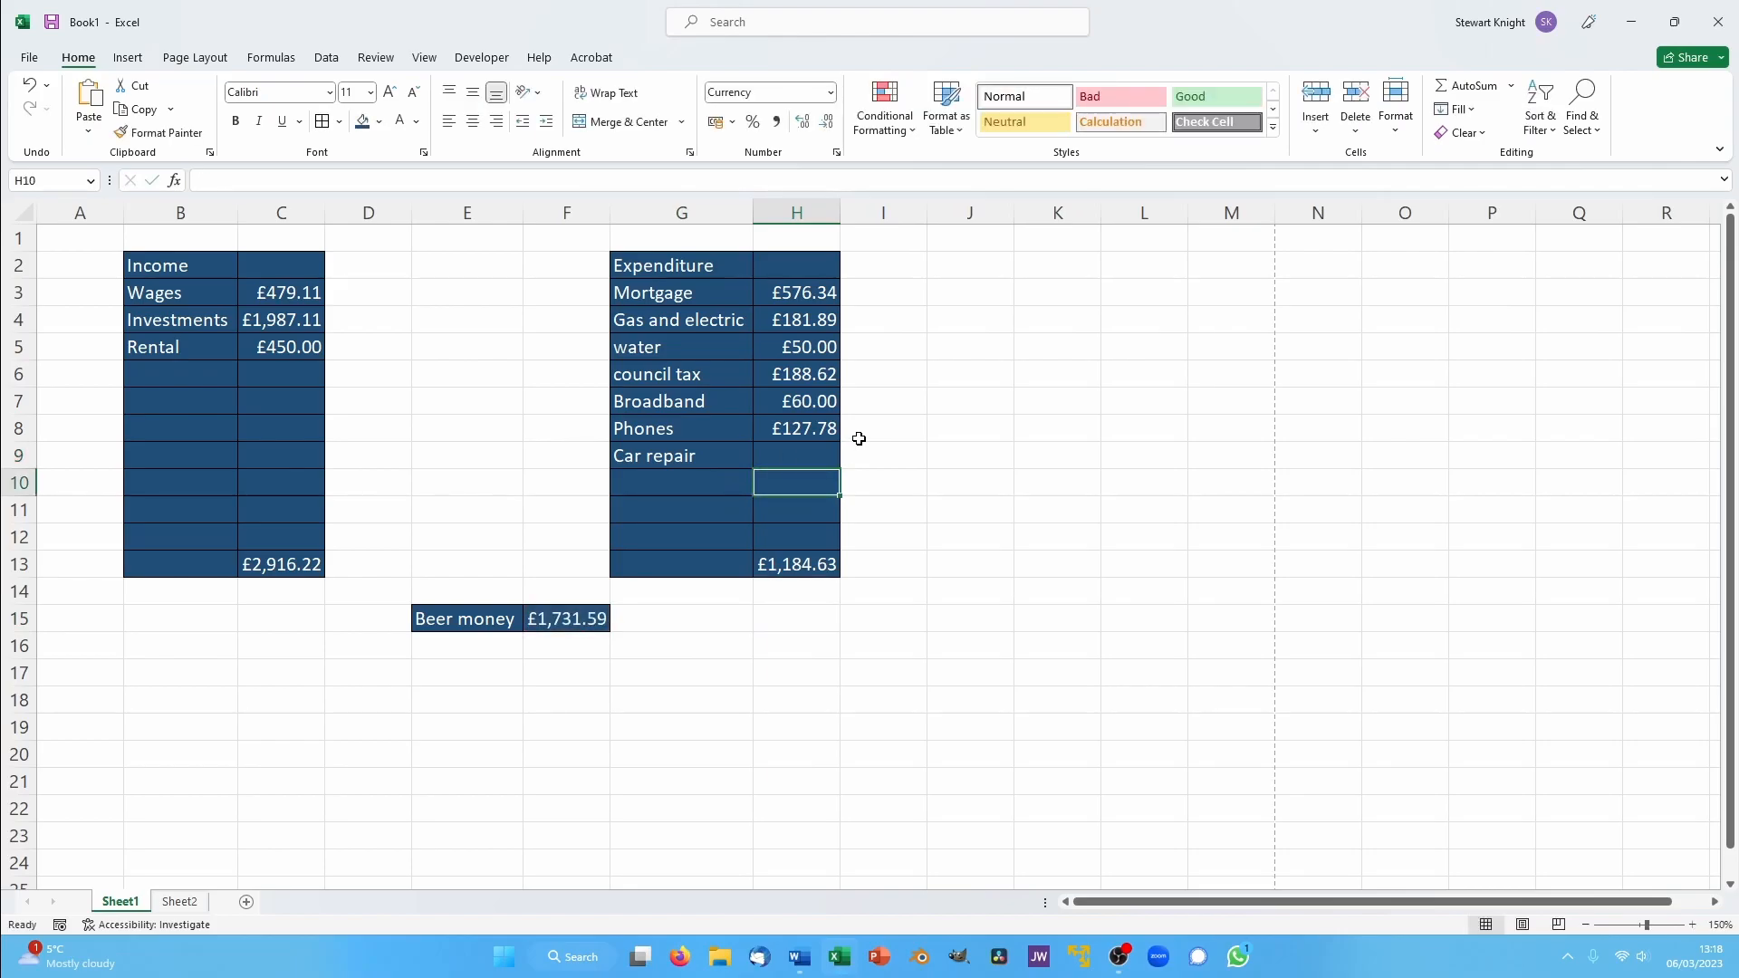